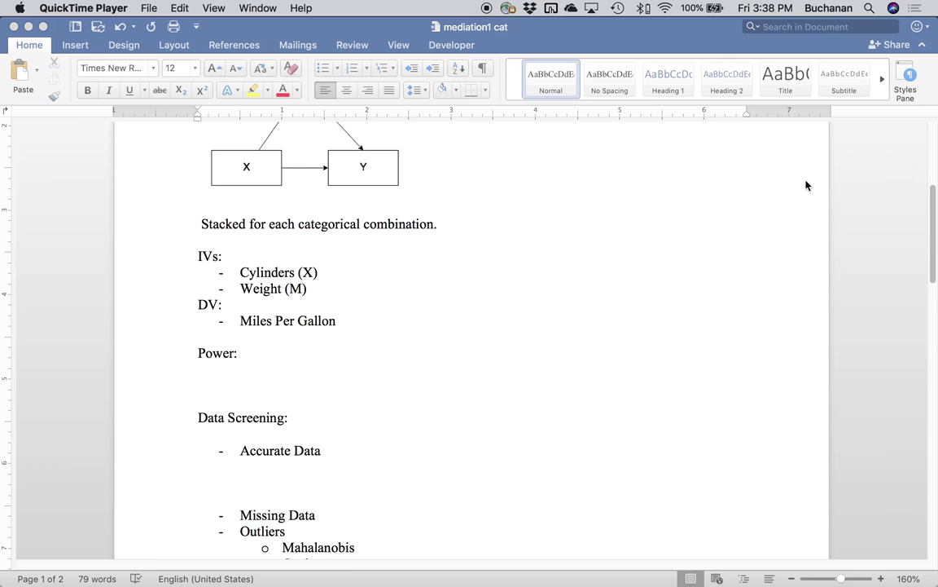
# Step: Open the Spotlight search from the macOS menu bar
pyautogui.click(870, 8)
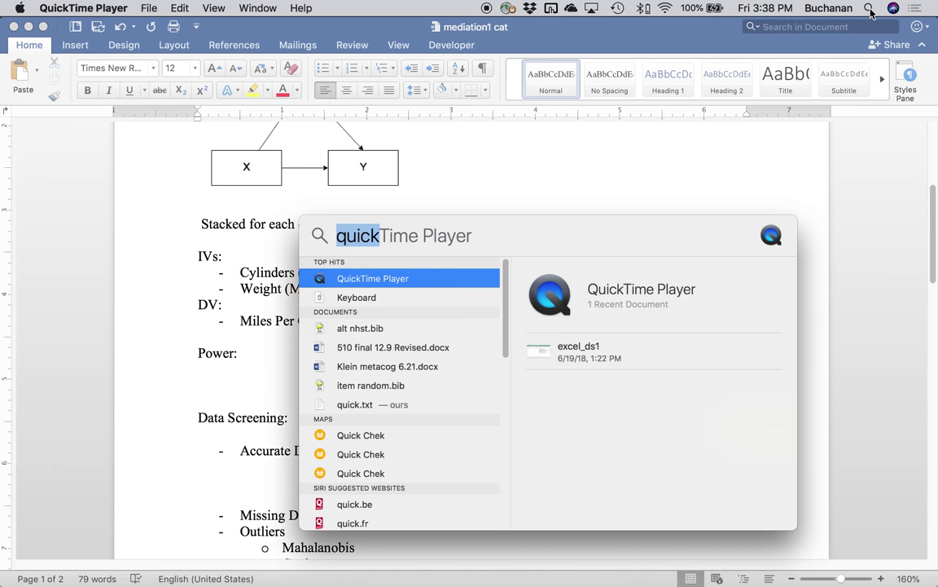
# Step: Search for 'g*' in Spotlight and launch G*Power 3.1
pyautogui.write('g*Power')
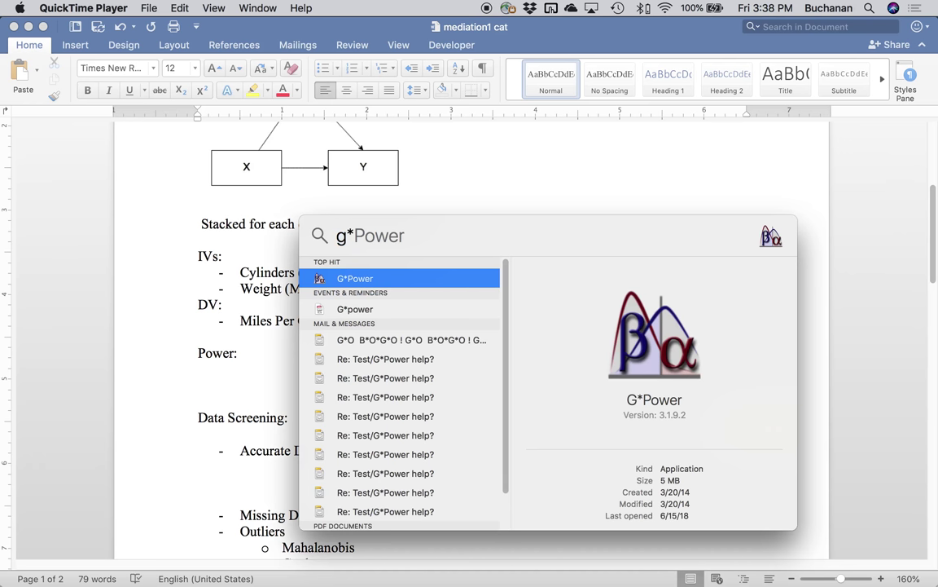
pyautogui.press('Return')
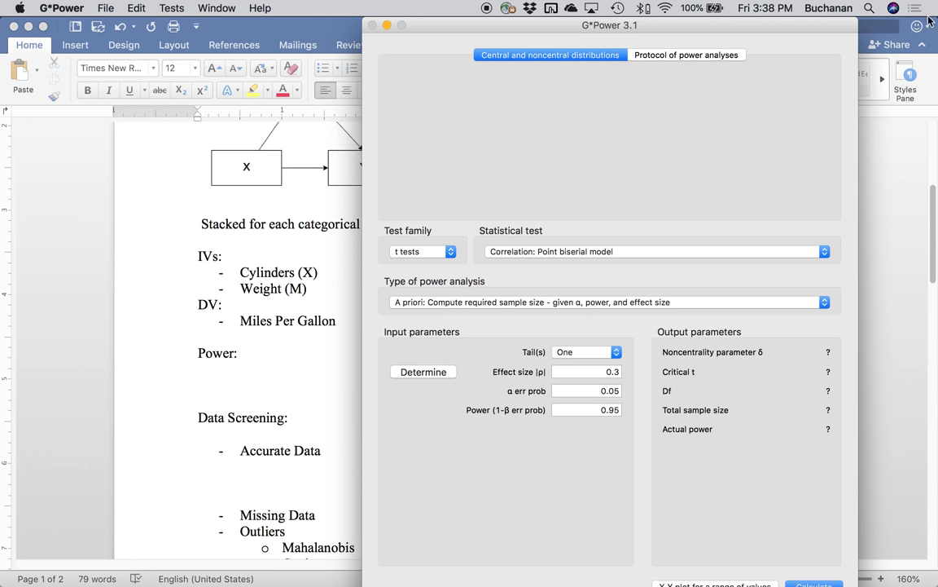
# Step: Choose F tests with 'Linear multiple regression: Fixed model, R² deviation from zero'
pyautogui.click(447, 250)
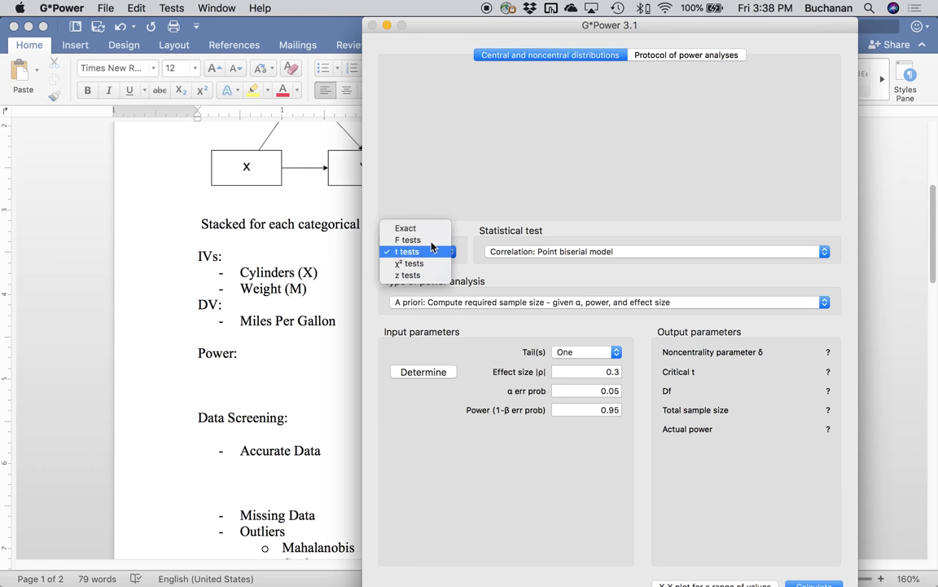
pyautogui.click(432, 240)
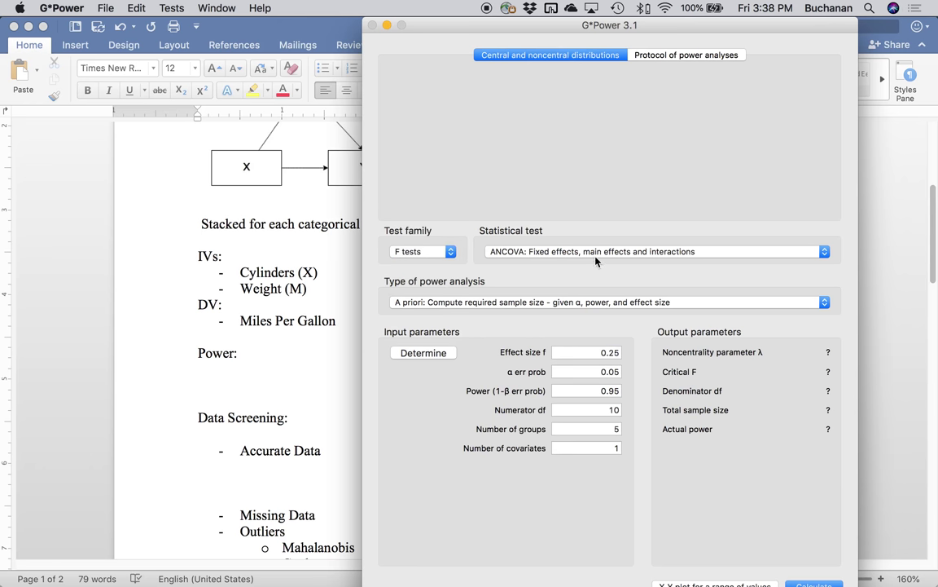
pyautogui.click(581, 253)
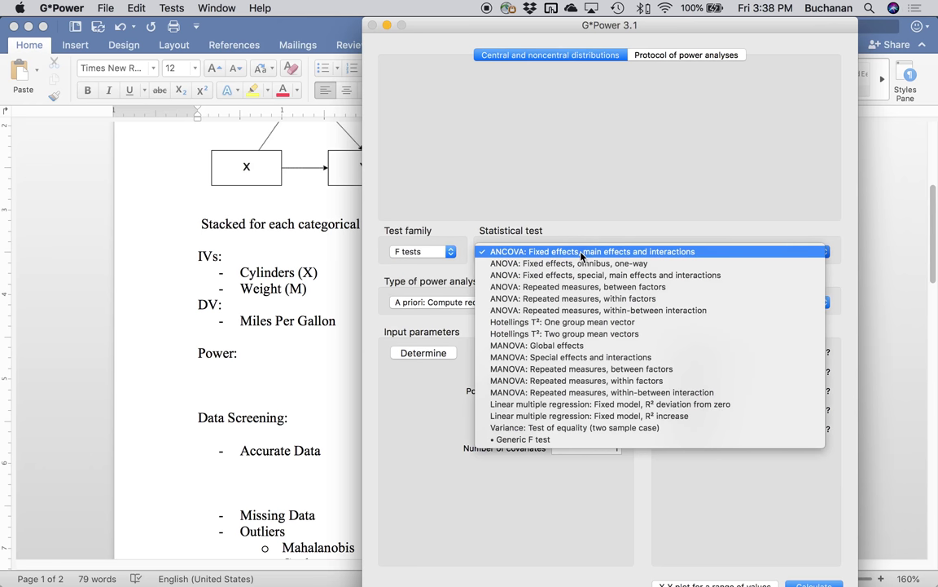
pyautogui.click(586, 405)
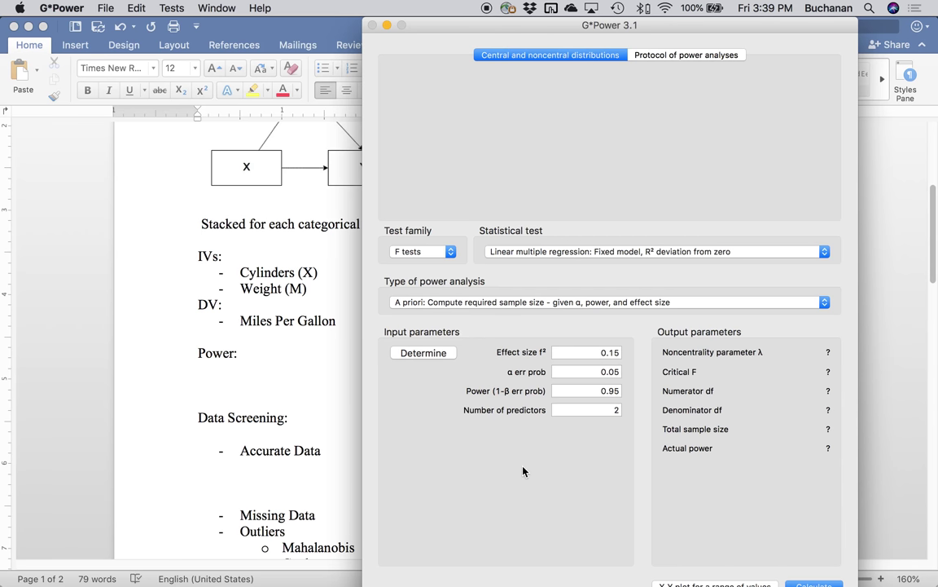
# Step: Derive effect size f² 0.1627907 from ρ² .14 and transfer it to the main window
pyautogui.click(430, 355)
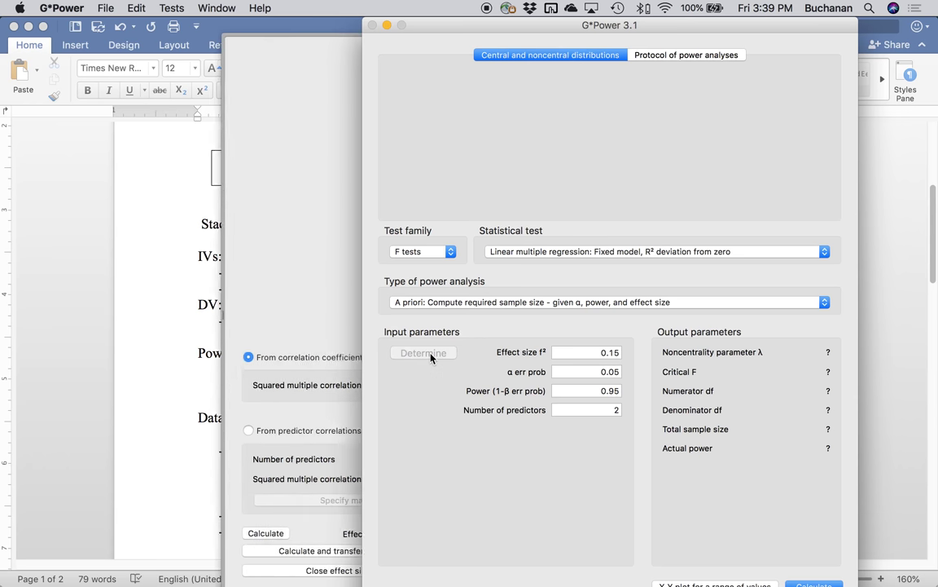
pyautogui.click(295, 394)
pyautogui.click(299, 385)
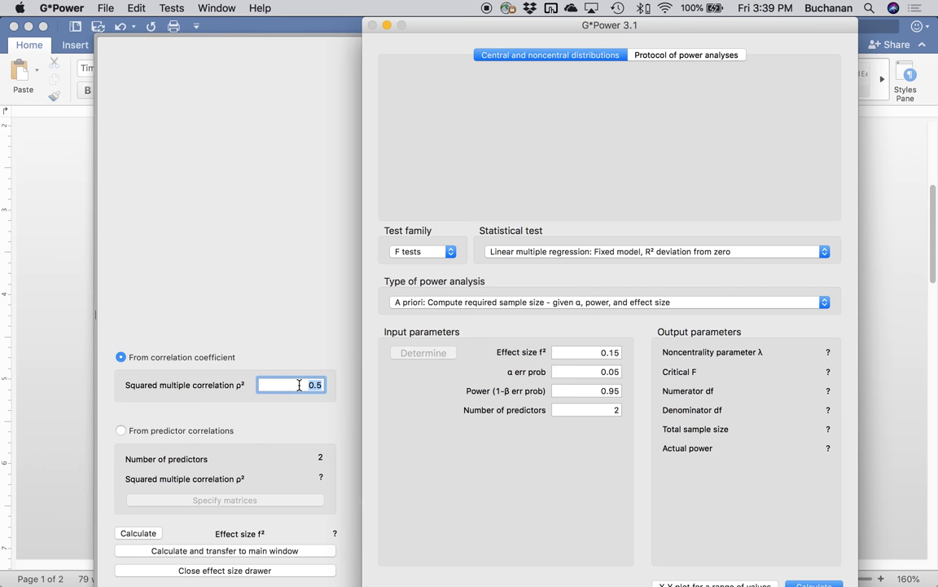
pyautogui.write('.14')
pyautogui.click(202, 550)
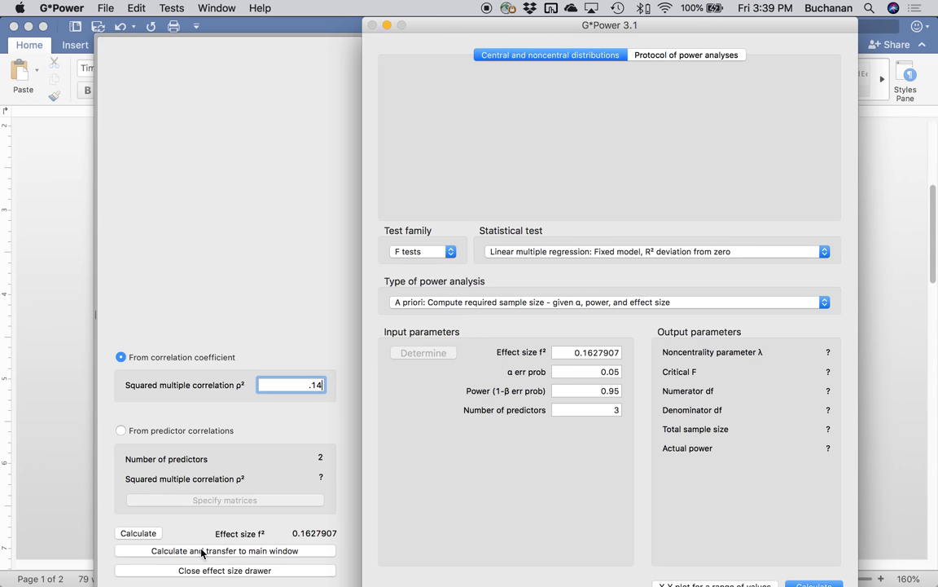
# Step: Set the power value to .80
pyautogui.click(592, 391)
pyautogui.write('.80')
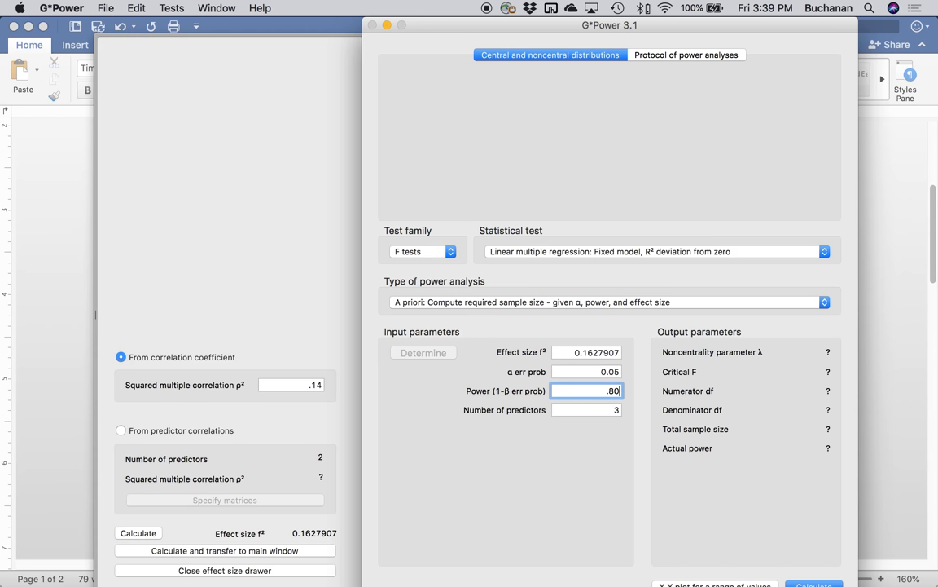
pyautogui.press('Tab')
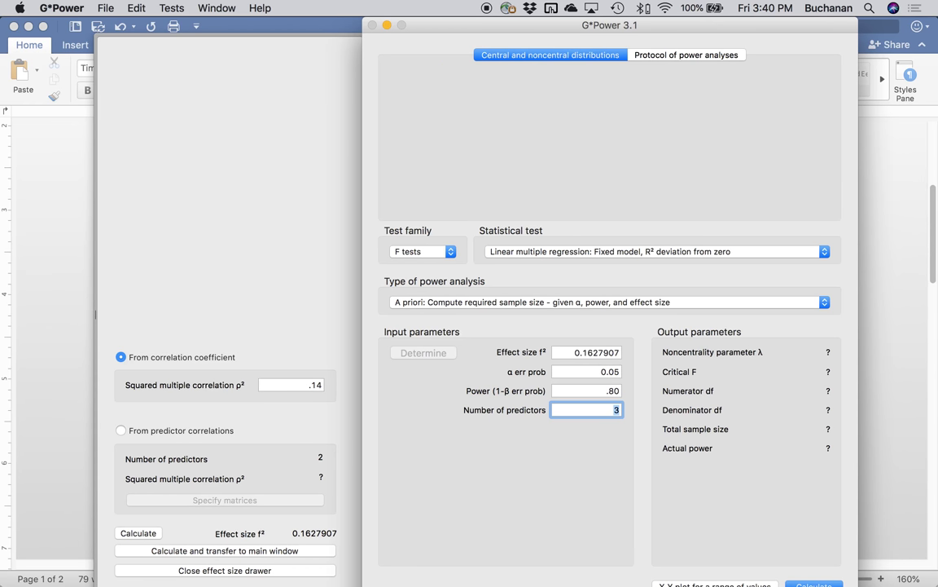
# Step: Under Power, note 'Figure out X (4,6,8 as our categories)'
pyautogui.click(63, 283)
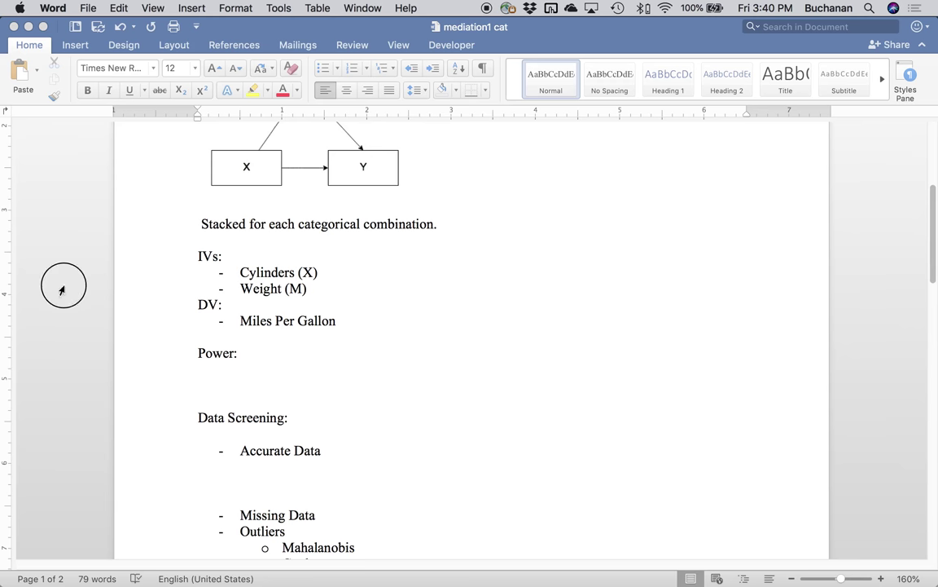
pyautogui.write('Figure out X')
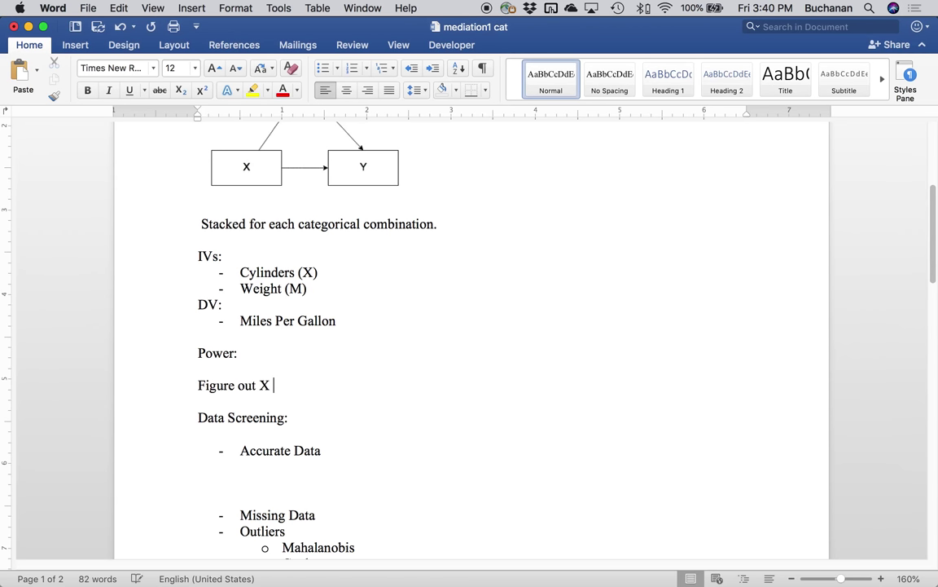
pyautogui.write(' (4,6,7')
pyautogui.press('BackSpace')
pyautogui.write('8')
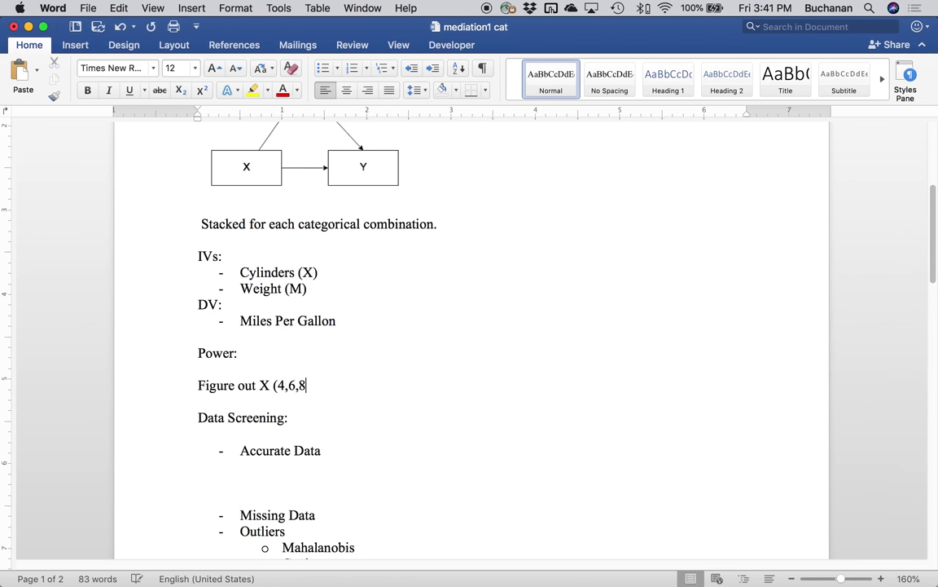
pyautogui.write(' as our categoric')
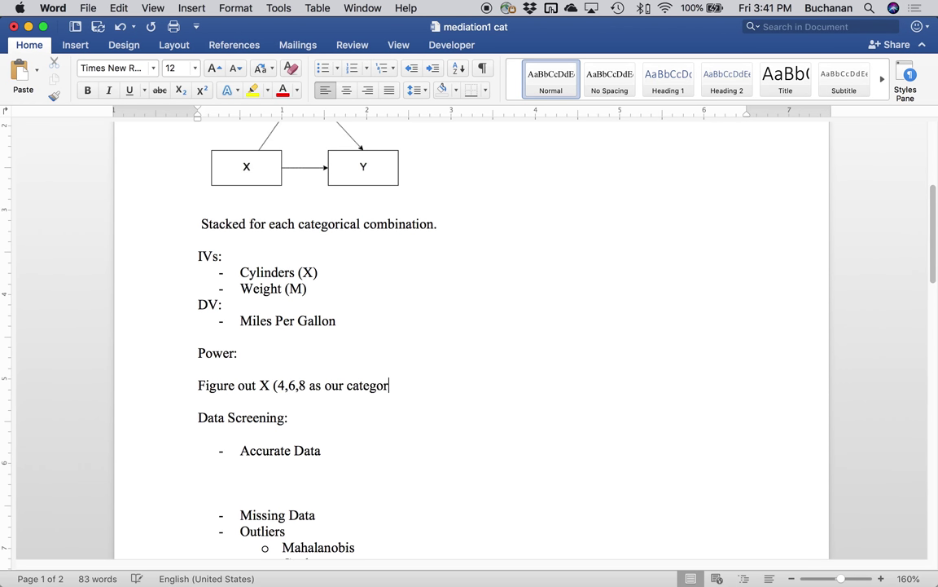
pyautogui.press('BackSpace')
pyautogui.press('BackSpace')
pyautogui.write('ies)')
# Step: List predictors X1 4 versus 6, X2 4 versus 8, M, and 'Total: 3 predictors'
pyautogui.press('Return')
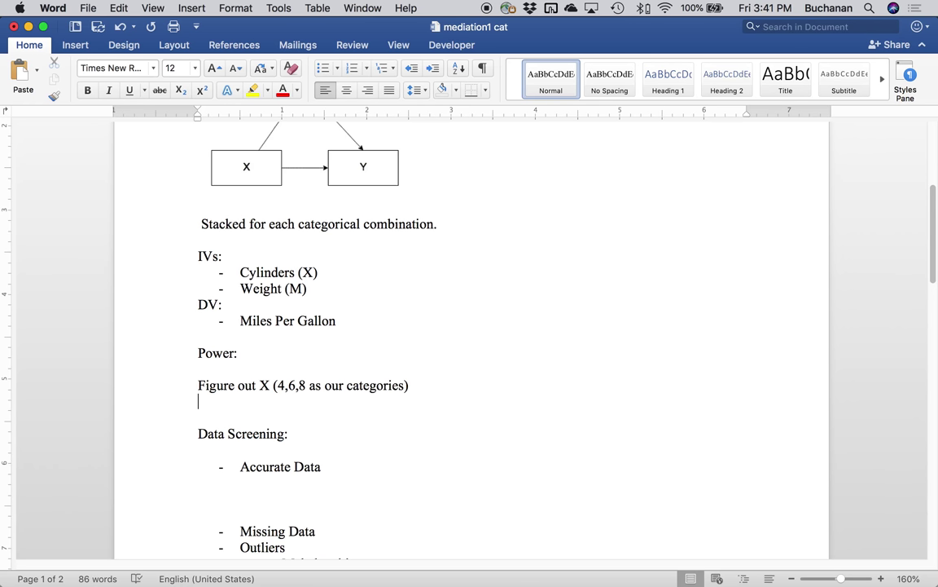
pyautogui.write('X1 4 versus 6')
pyautogui.press('Return')
pyautogui.write('X2')
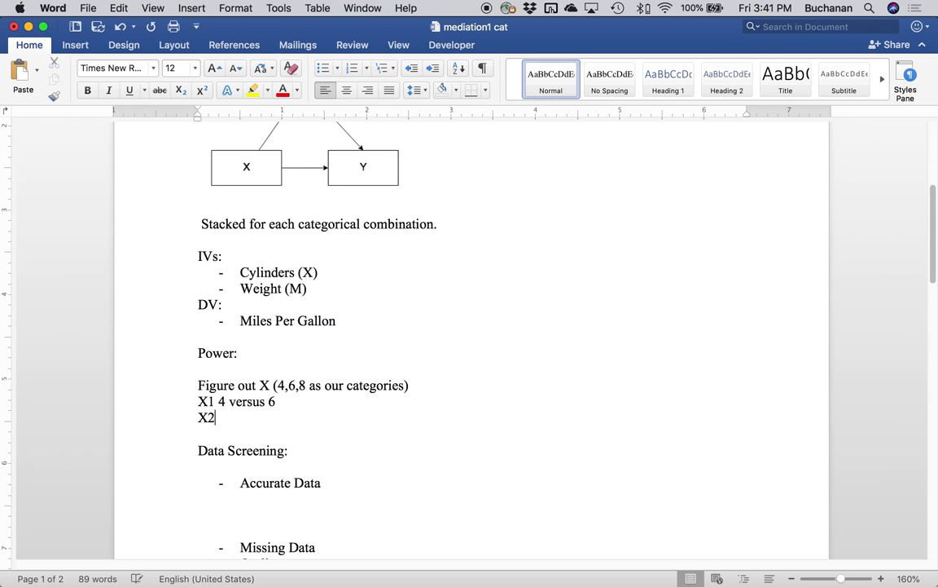
pyautogui.write(' 4 versus 8')
pyautogui.press('Return')
pyautogui.write('M')
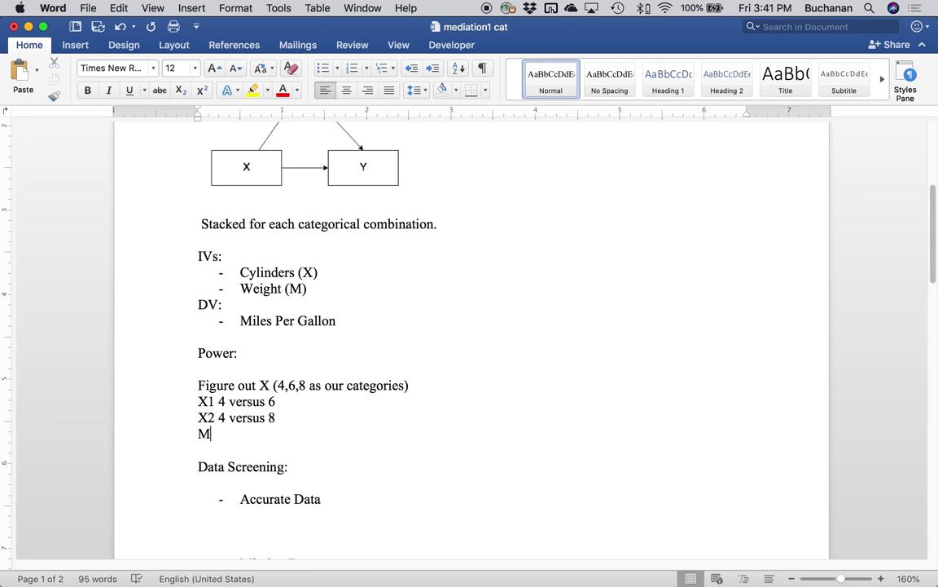
pyautogui.press('Return')
pyautogui.write('To')
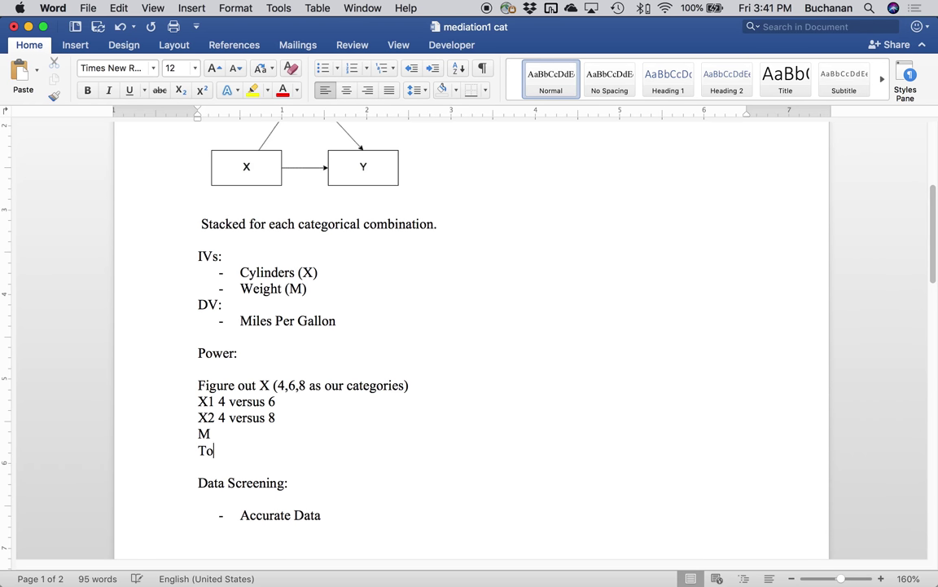
pyautogui.write('tal: 3 predictors')
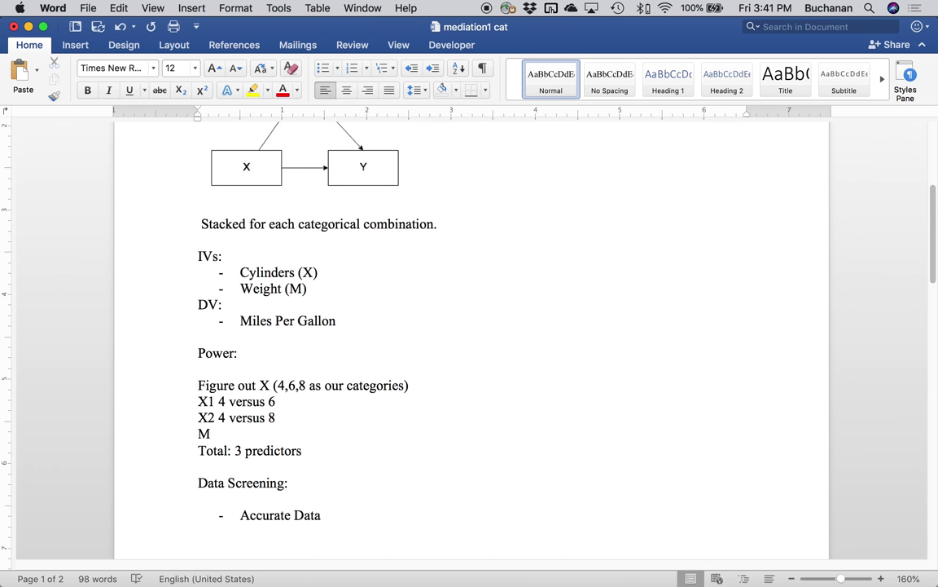
pyautogui.moveTo(402, 571)
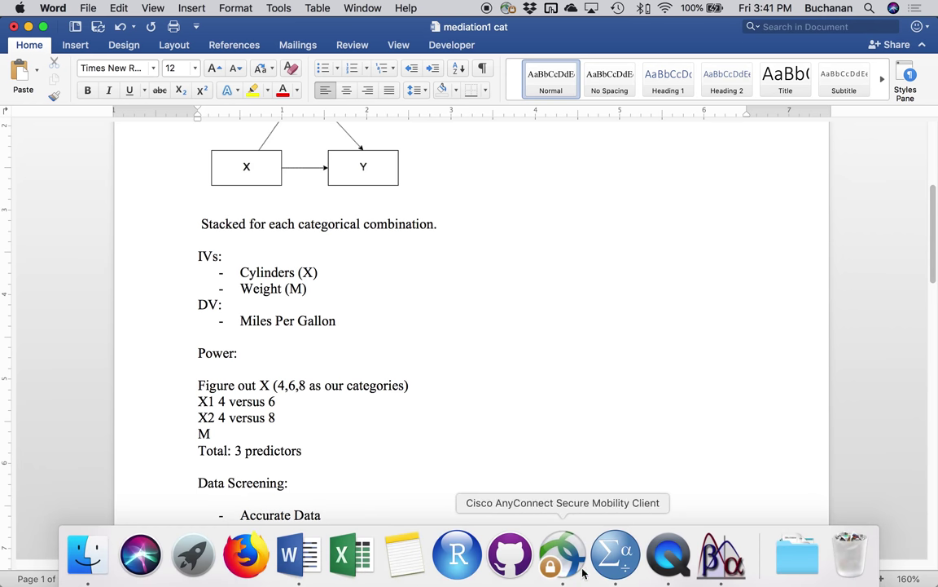
# Step: Enter 3 predictors and calculate: total sample size 72, actual power 0.8064237
pyautogui.click(721, 558)
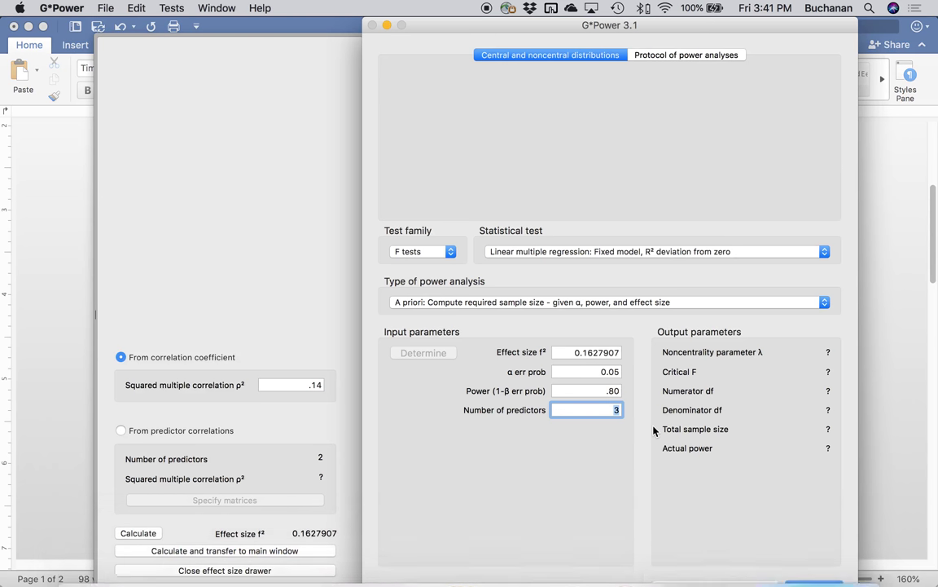
pyautogui.write('3')
pyautogui.press('Return')
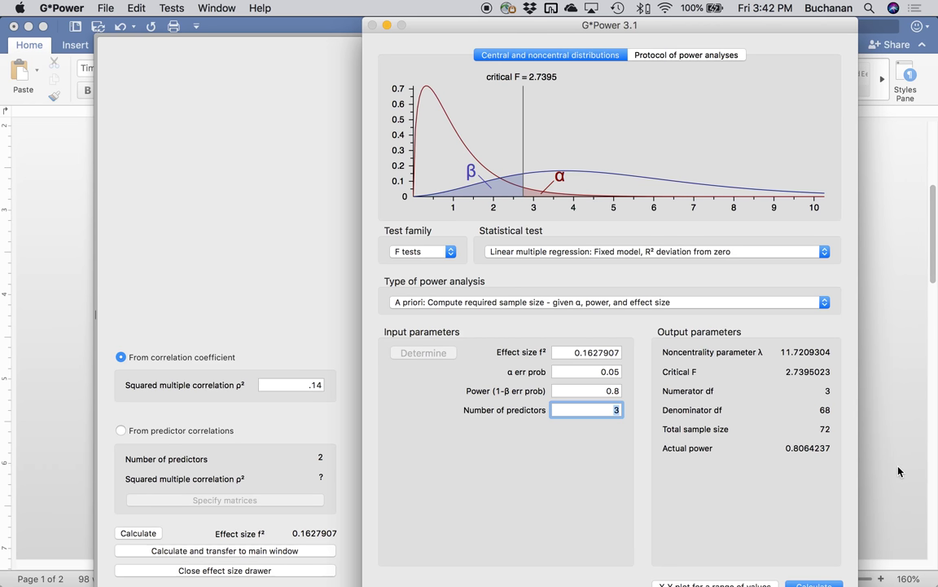
pyautogui.press('super+Tab')
# Step: Scroll the notes down to the Data Screening outline with Outliers, Cooks, Leverage and Assumptions
pyautogui.scroll(-10, 586, 360)
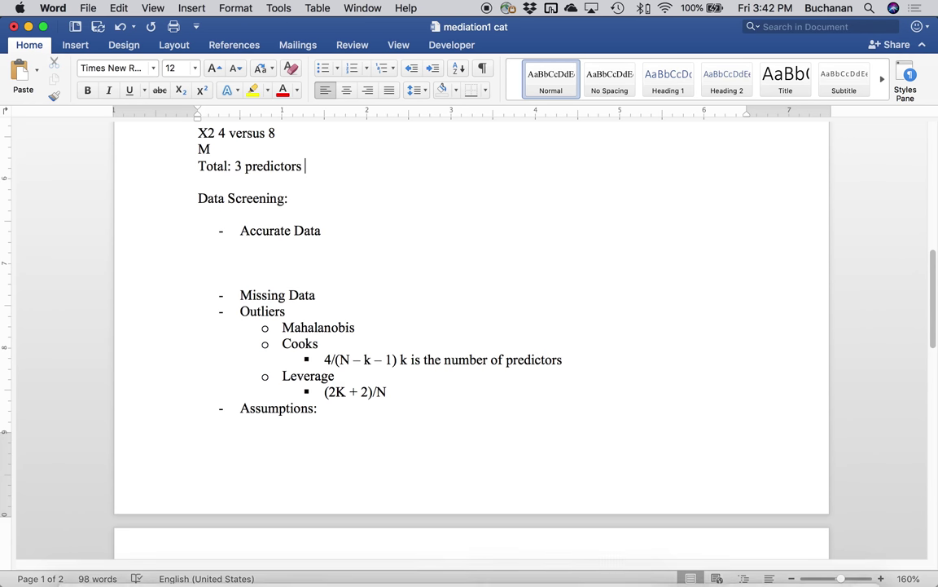
pyautogui.click(607, 562)
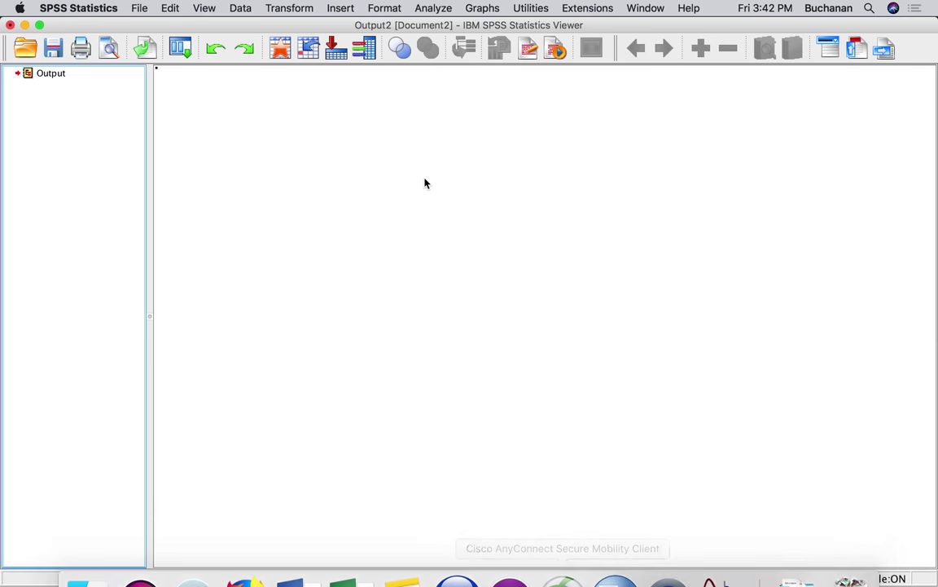
# Step: Set up Frequencies on mediation1.sav with mpg, cyl and wt, frequency tables unchecked
pyautogui.hotkey('ctrl', 'Up')
pyautogui.click(134, 302)
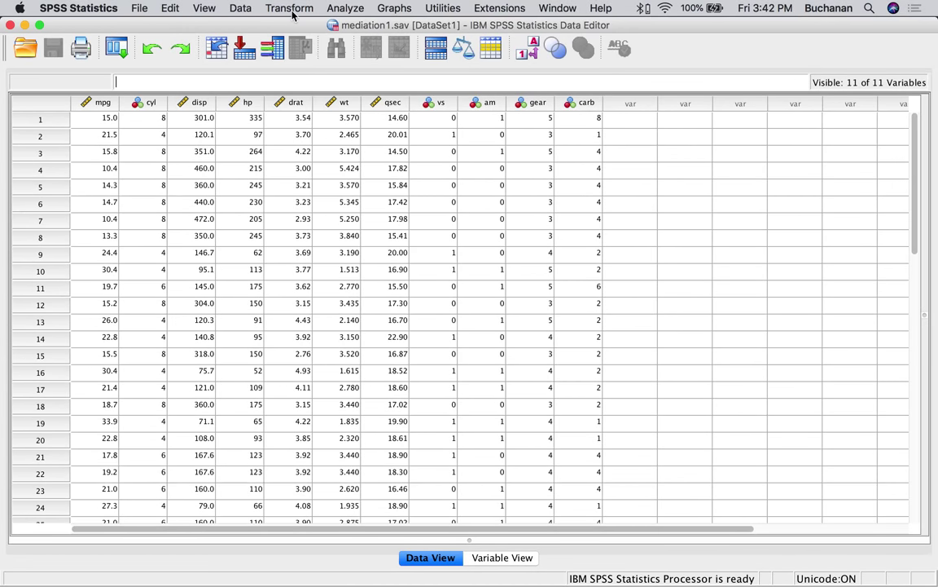
pyautogui.click(345, 8)
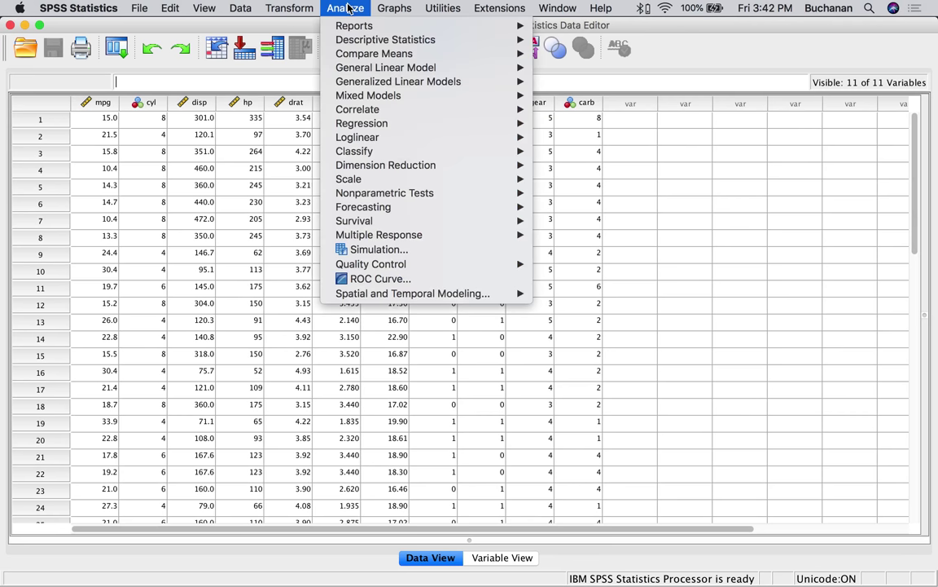
pyautogui.moveTo(346, 40)
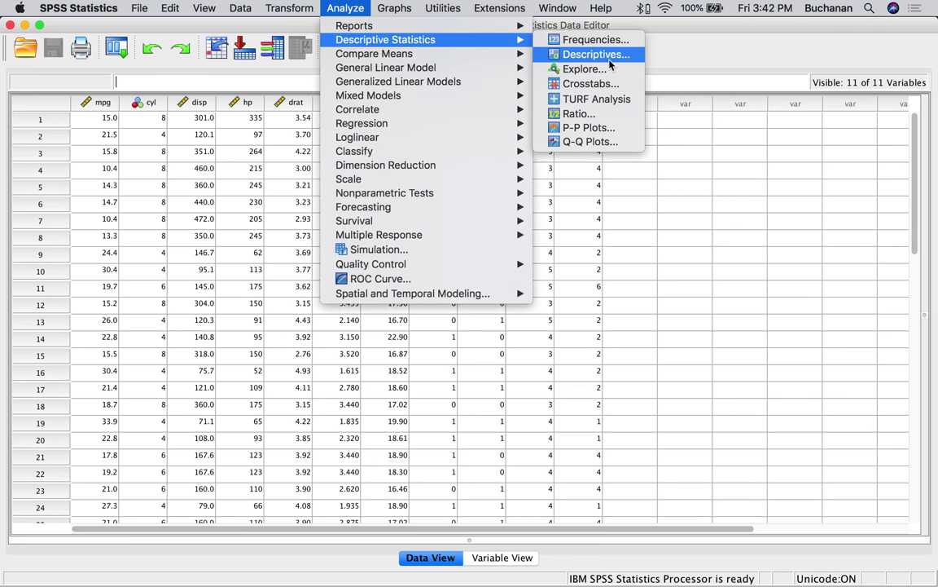
pyautogui.click(596, 40)
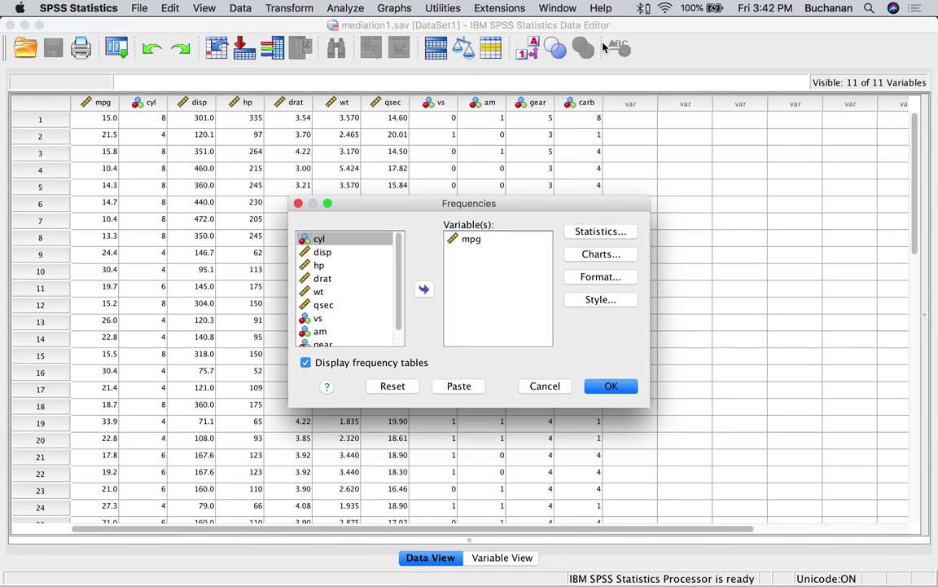
pyautogui.moveTo(434, 202); pyautogui.dragTo(370, 159)
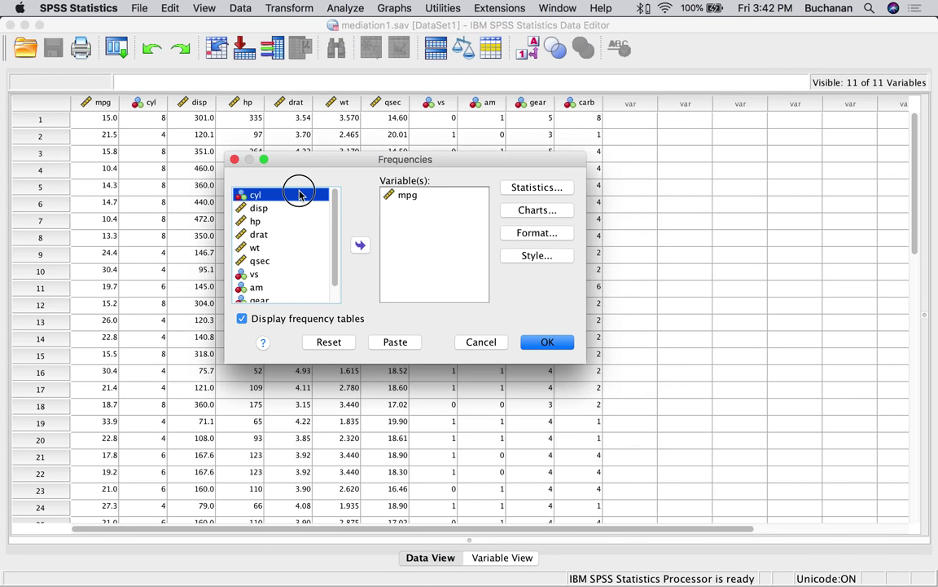
pyautogui.doubleClick(300, 194)
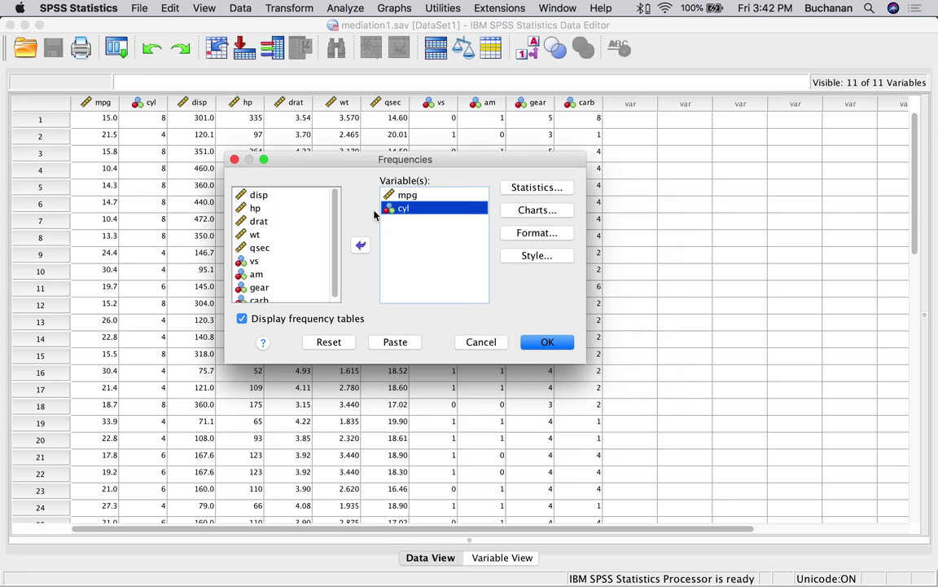
pyautogui.doubleClick(277, 238)
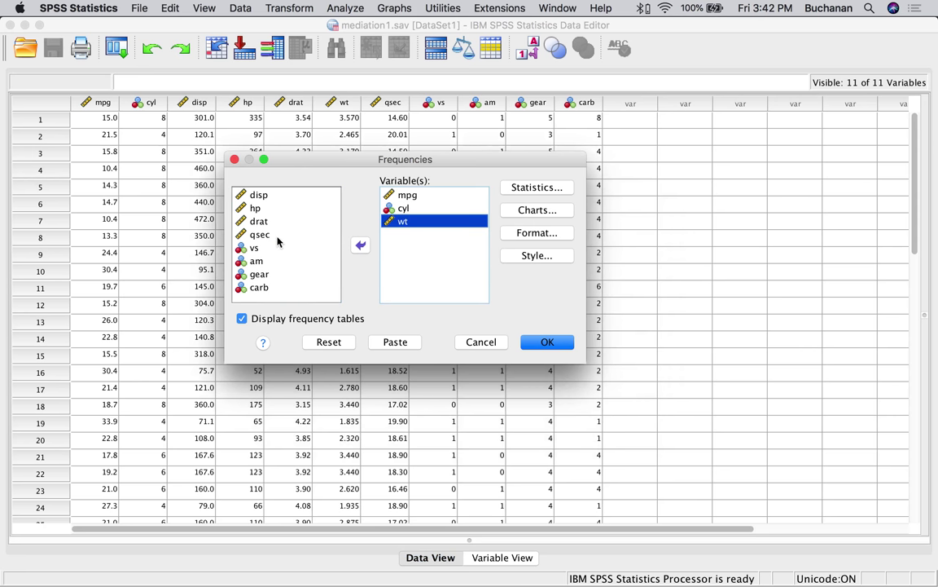
pyautogui.click(306, 316)
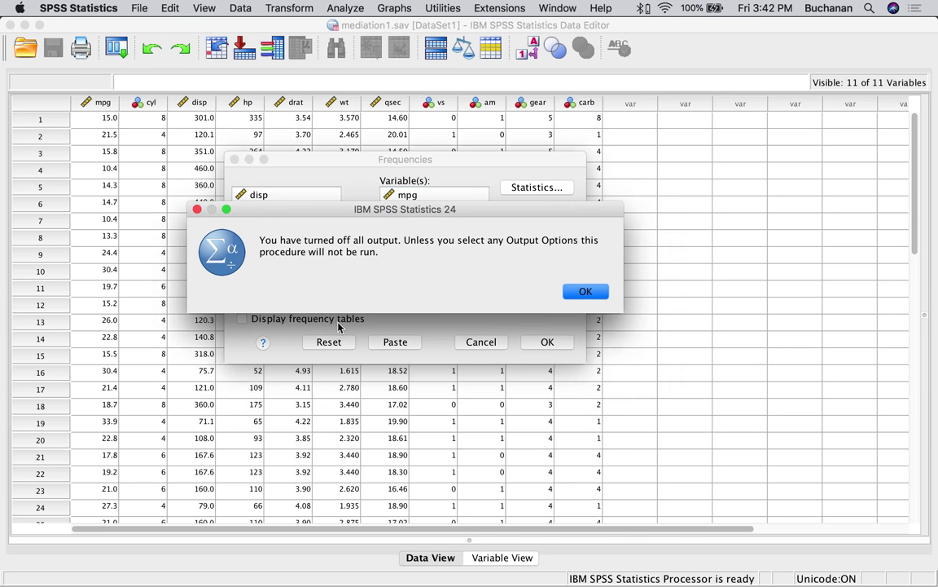
# Step: Request mean, standard deviation, minimum and maximum as Frequencies statistics
pyautogui.click(585, 291)
pyautogui.click(559, 191)
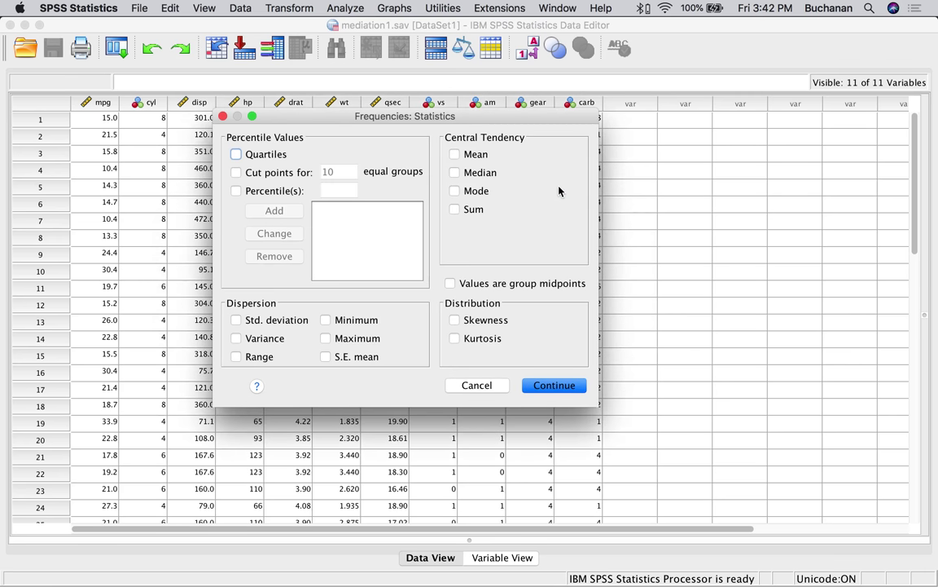
pyautogui.click(473, 154)
pyautogui.click(325, 319)
pyautogui.click(326, 338)
pyautogui.click(236, 319)
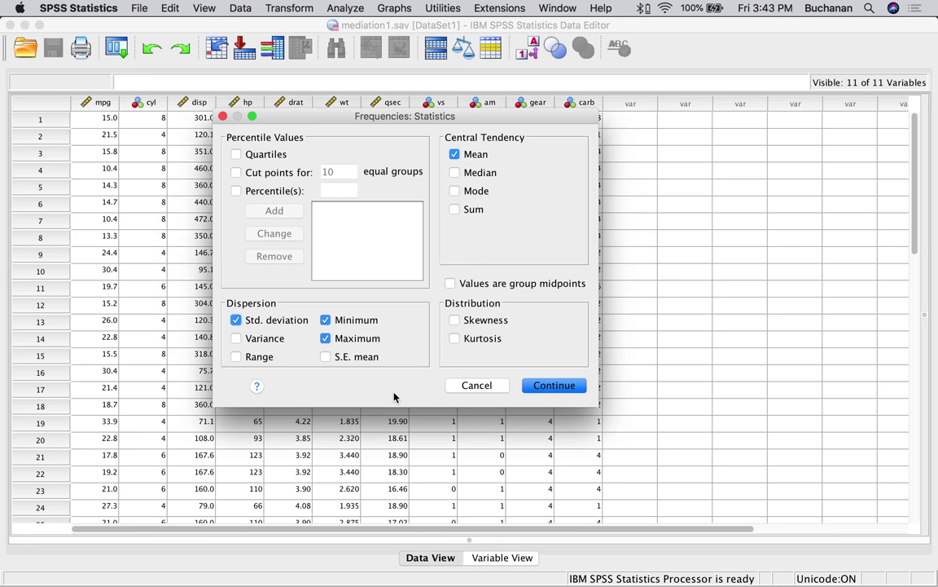
pyautogui.click(544, 385)
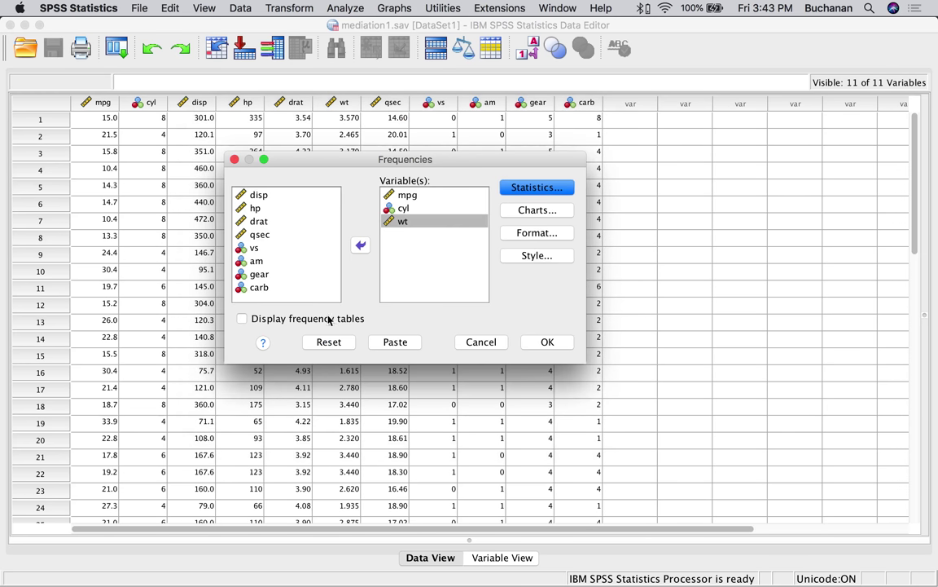
# Step: Re-enable frequency tables, leave chart options unchanged, and run the analysis
pyautogui.click(289, 319)
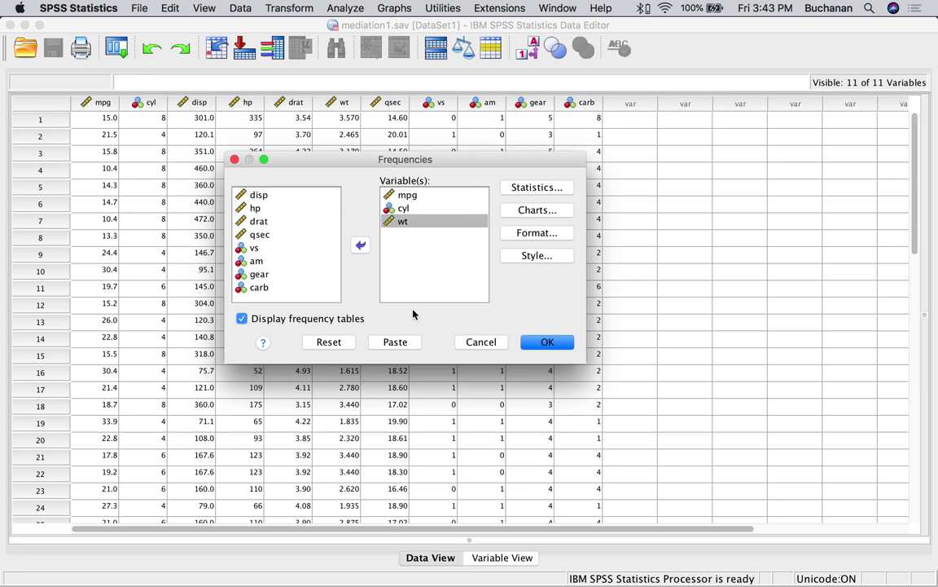
pyautogui.click(394, 209)
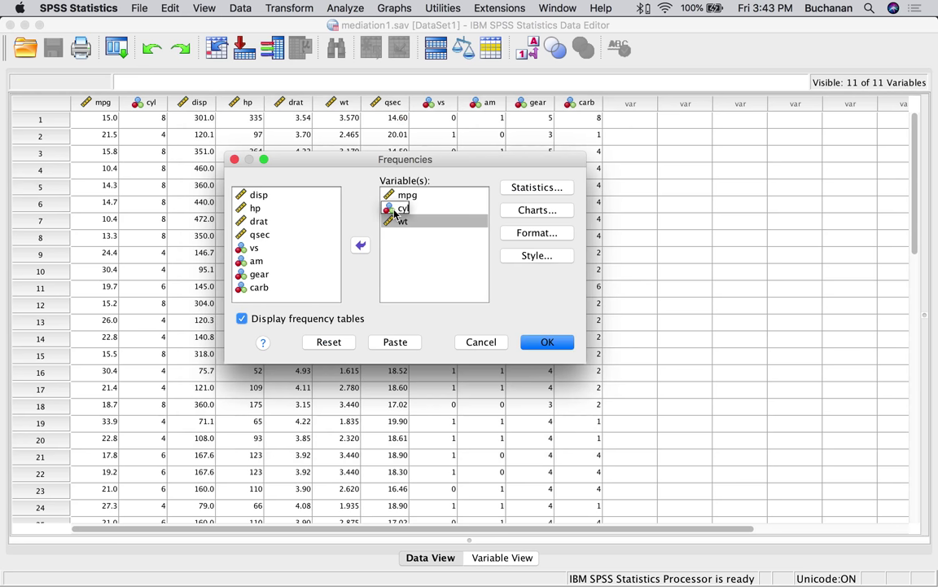
pyautogui.click(525, 209)
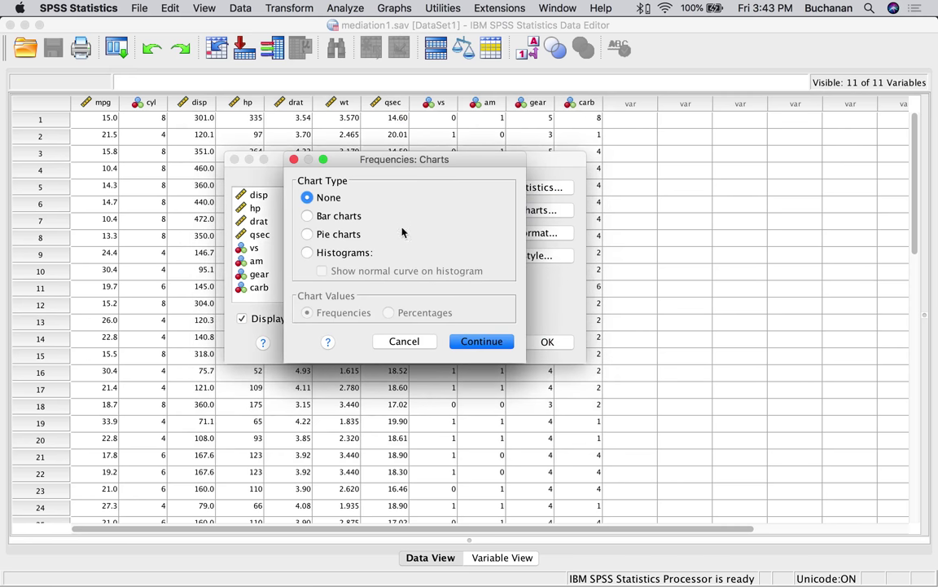
pyautogui.click(405, 341)
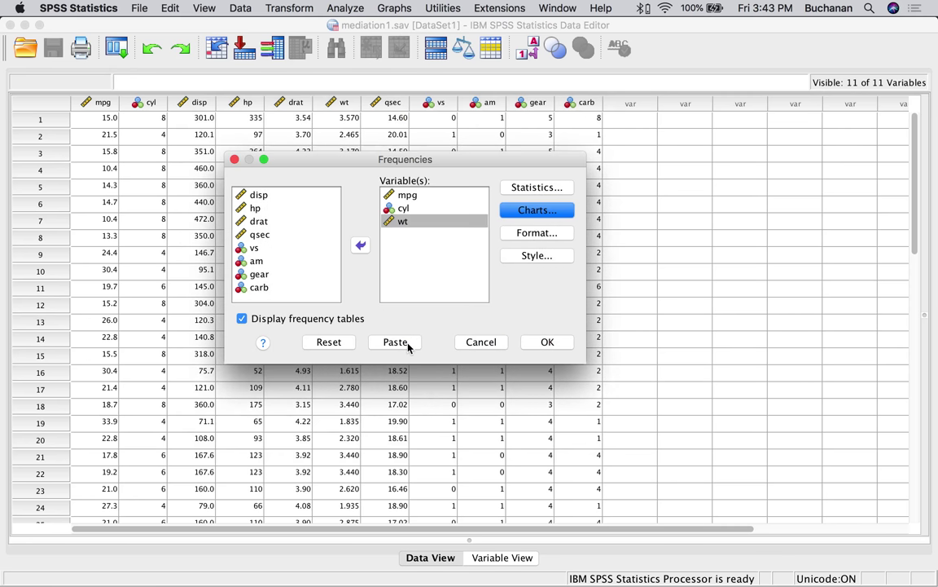
pyautogui.click(548, 342)
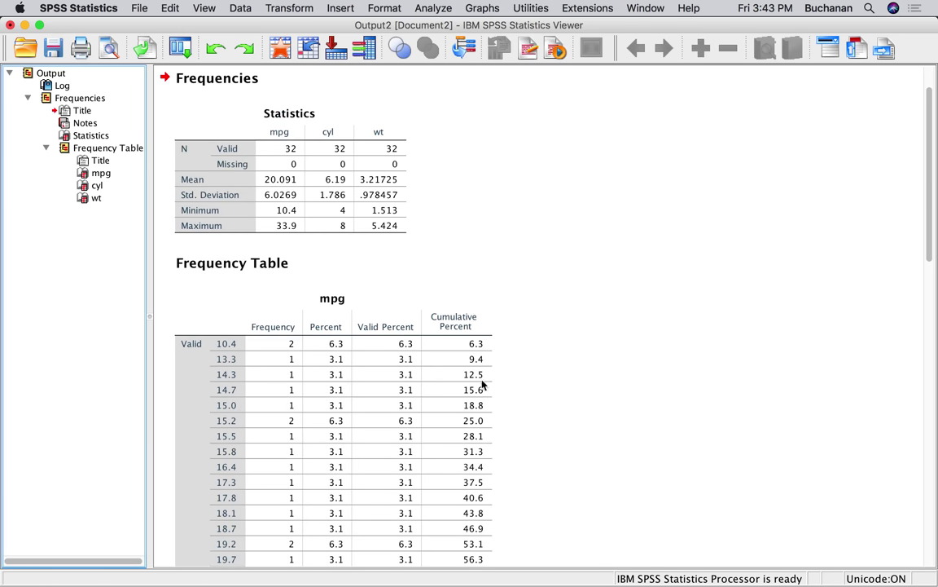
pyautogui.click(331, 385)
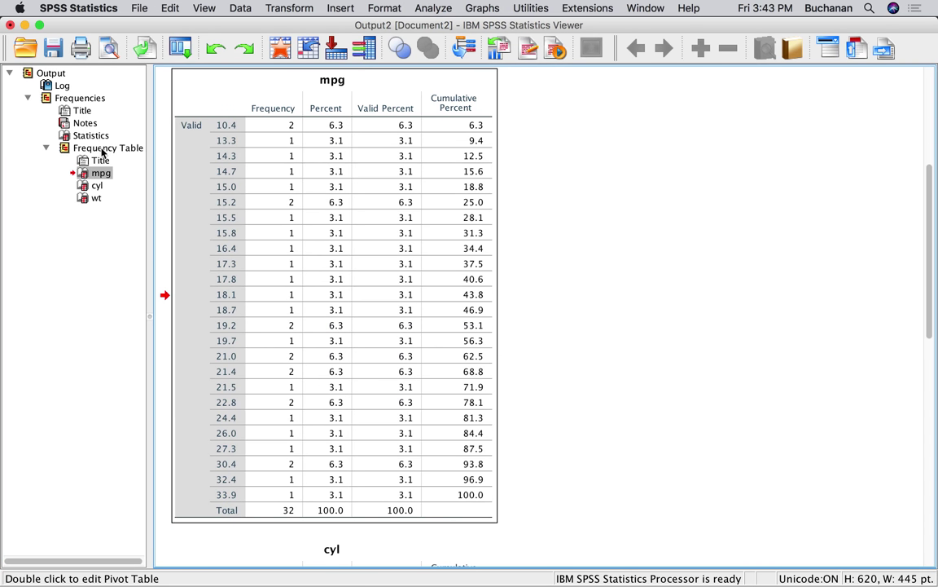
pyautogui.click(81, 98)
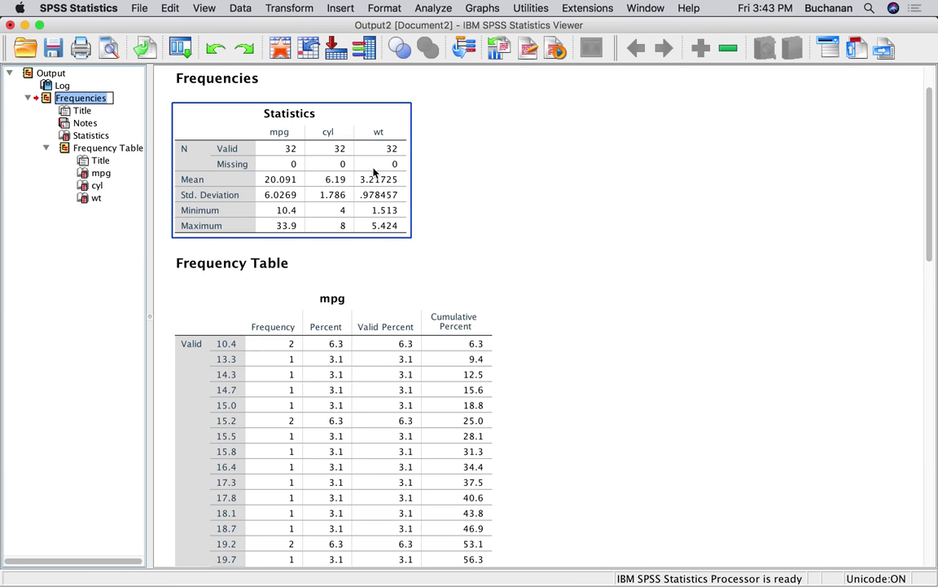
pyautogui.click(441, 181)
pyautogui.click(324, 126)
pyautogui.press('Down')
pyautogui.press('Up')
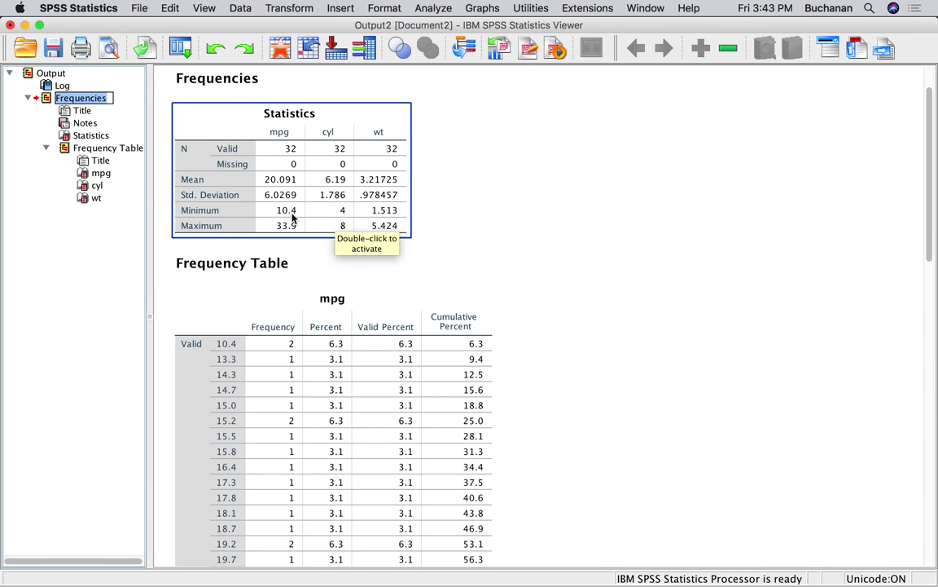
pyautogui.click(490, 247)
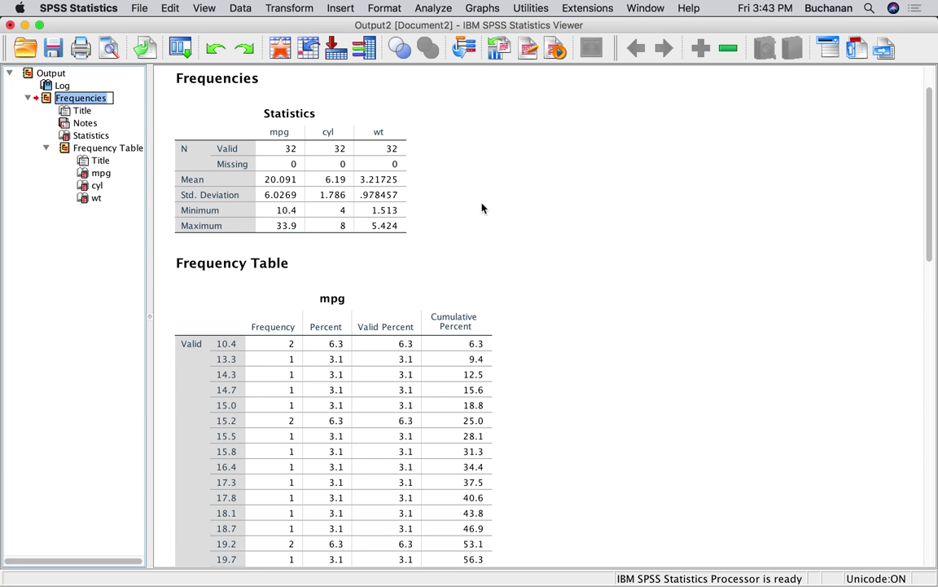
pyautogui.scroll(-15, 482, 208)
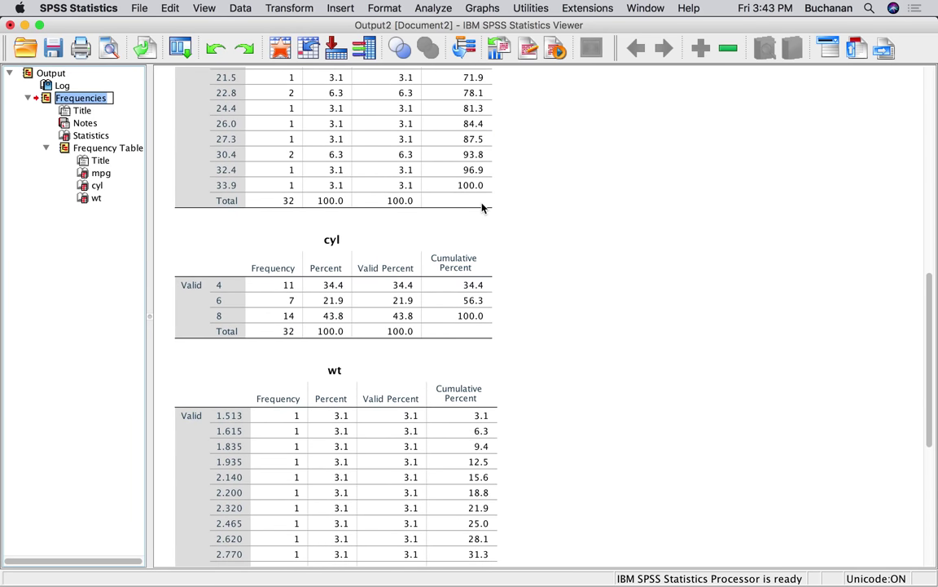
pyautogui.scroll(-1, 482, 208)
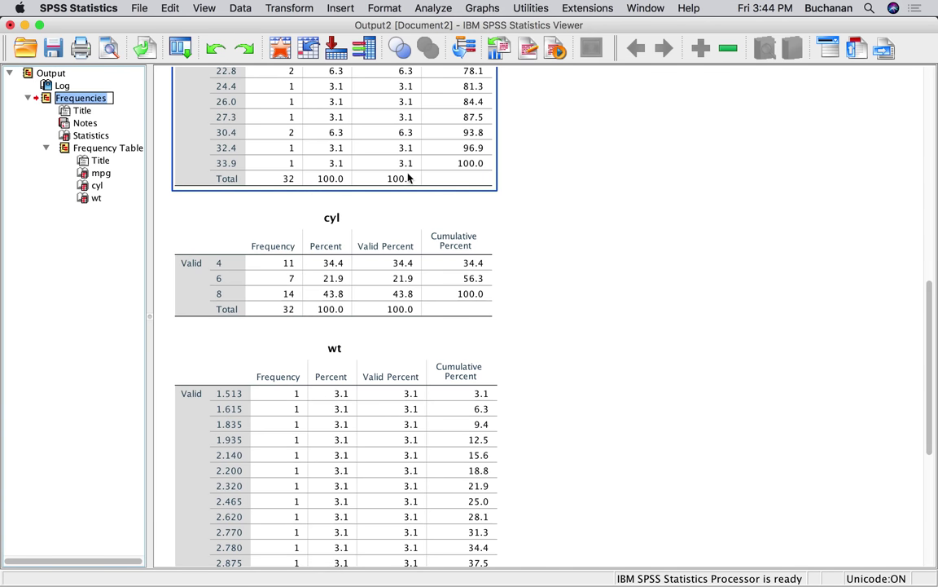
pyautogui.moveTo(352, 562)
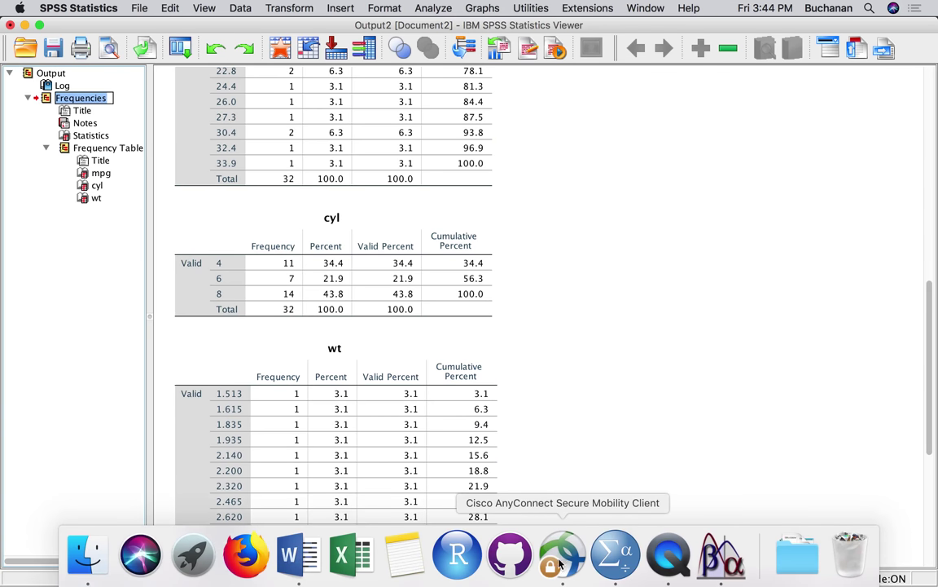
# Step: Return to the 'mediation1 cat' notes showing Data Screening from Accurate Data through Assumptions
pyautogui.click(298, 555)
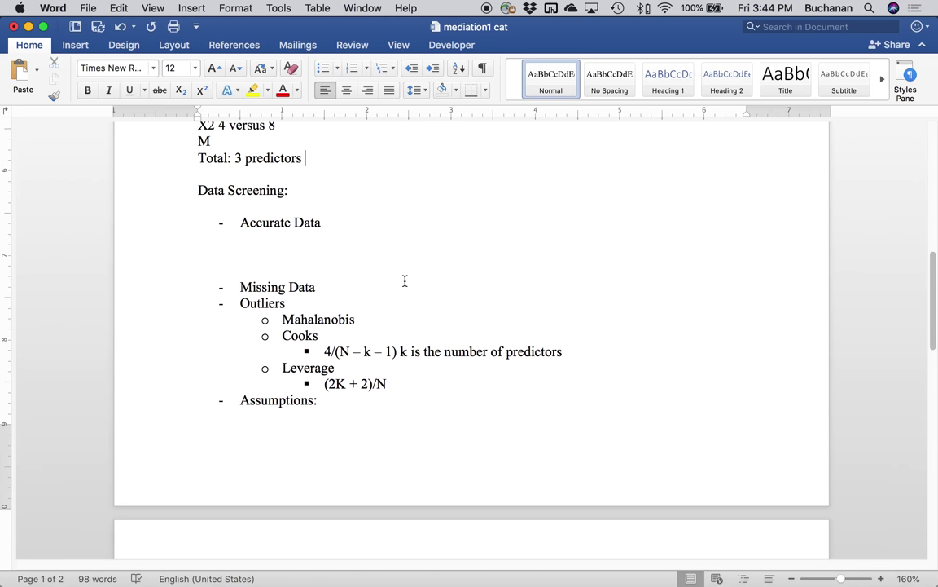
pyautogui.scroll(-1, 405, 281)
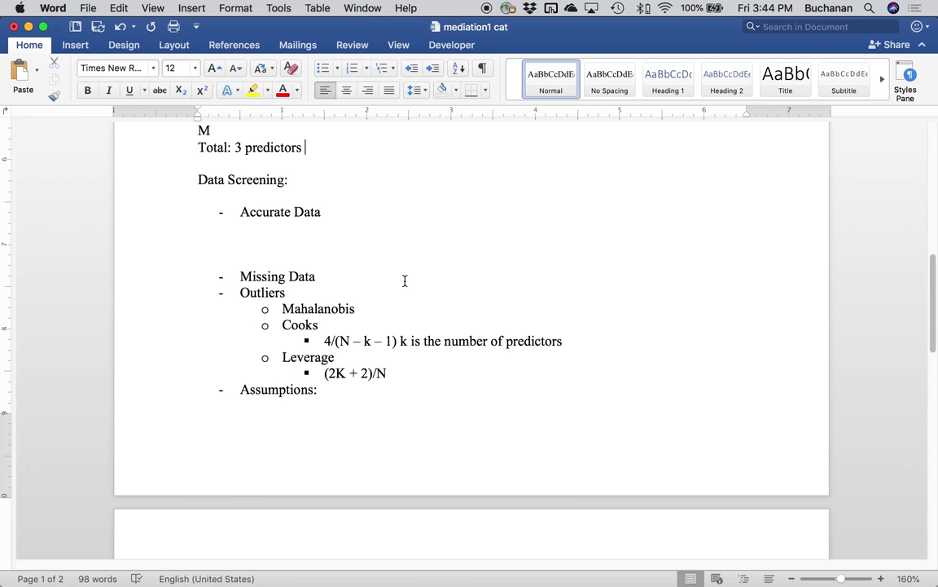
pyautogui.scroll(-5, 405, 280)
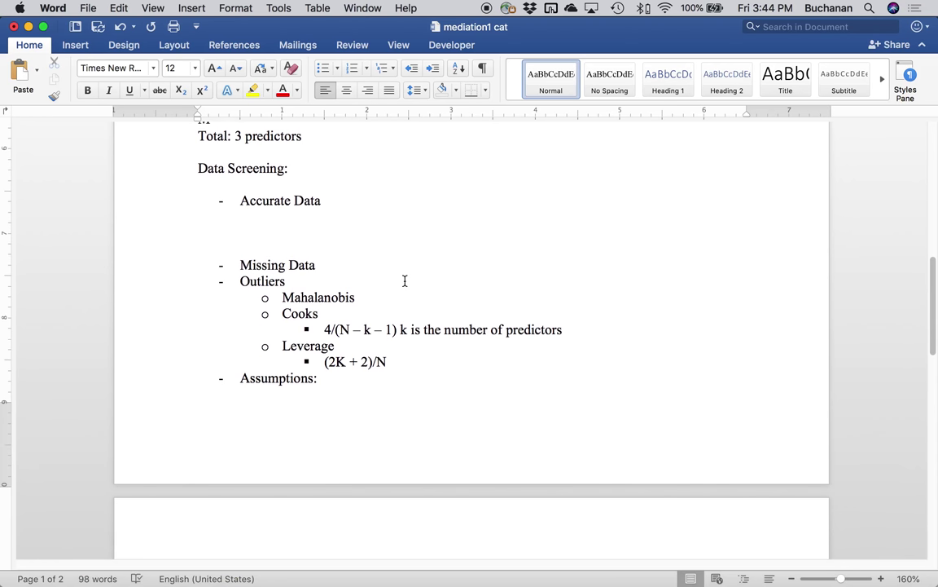
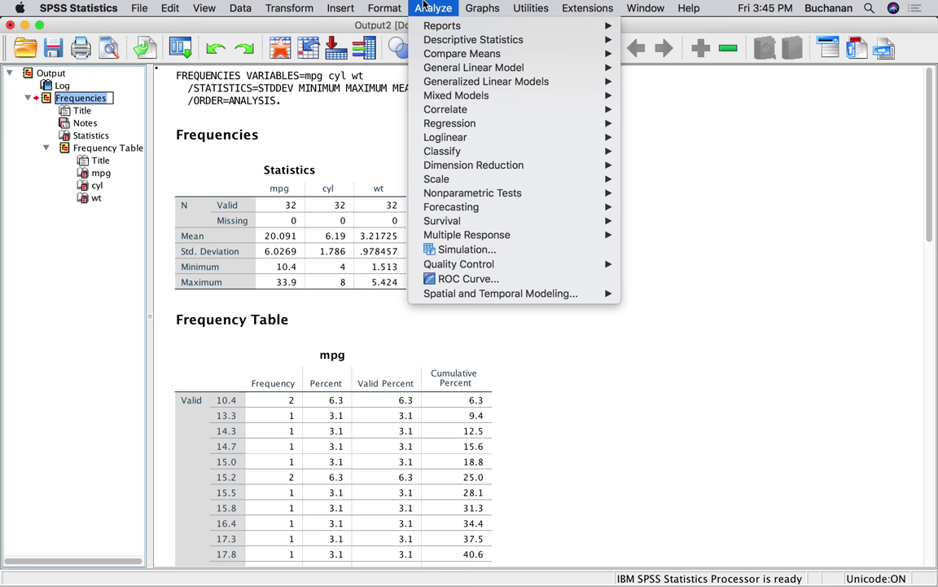
# Step: Set up a linear regression with mpg as the dependent variable and wt as the independent
pyautogui.moveTo(489, 124)
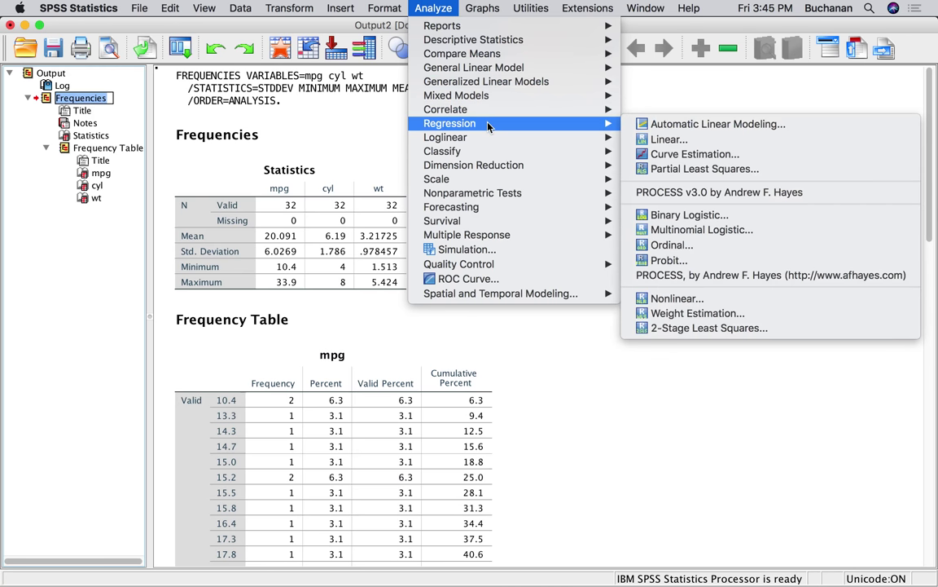
pyautogui.click(664, 140)
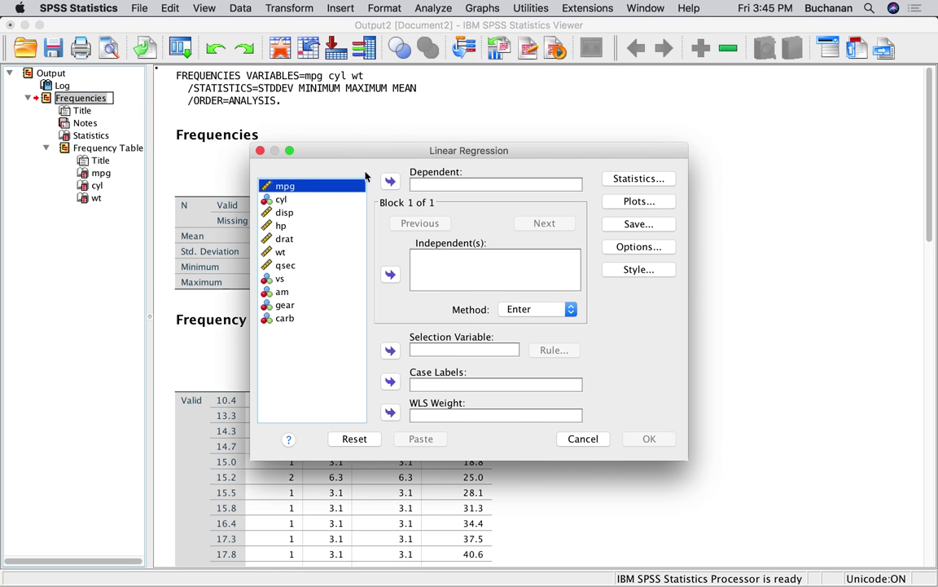
pyautogui.click(395, 185)
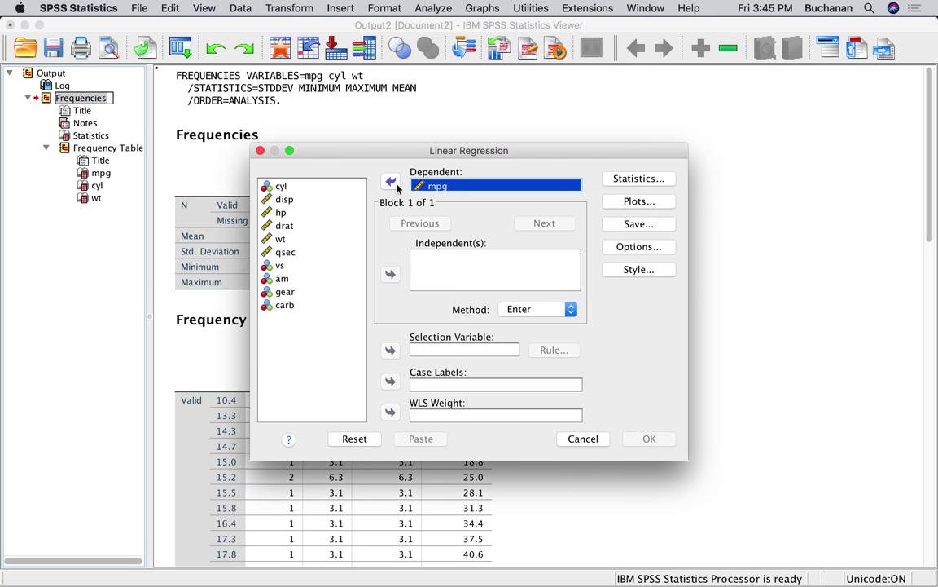
pyautogui.click(277, 238)
pyautogui.click(392, 273)
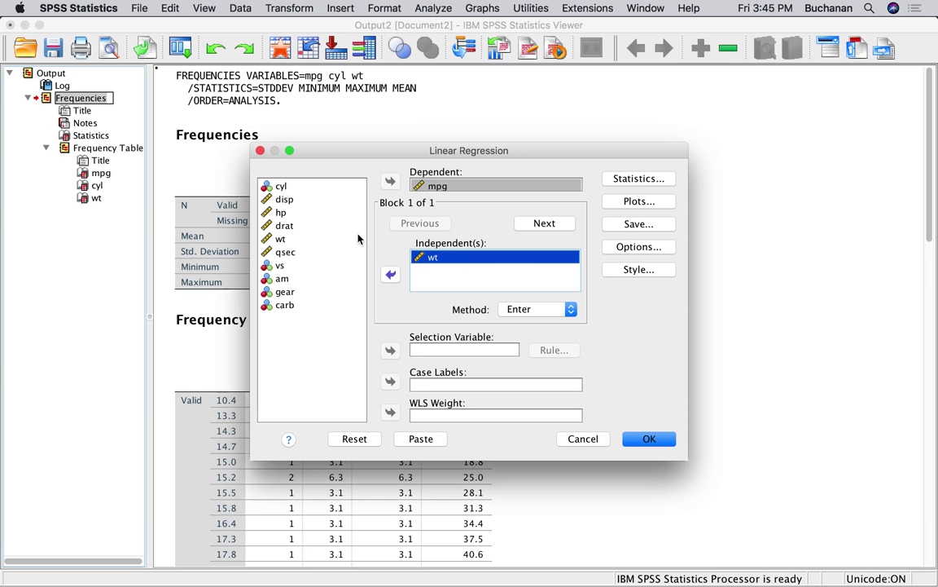
# Step: Have the regression save Mahalanobis distances, Cook's distances and leverage values
pyautogui.click(639, 180)
pyautogui.click(496, 404)
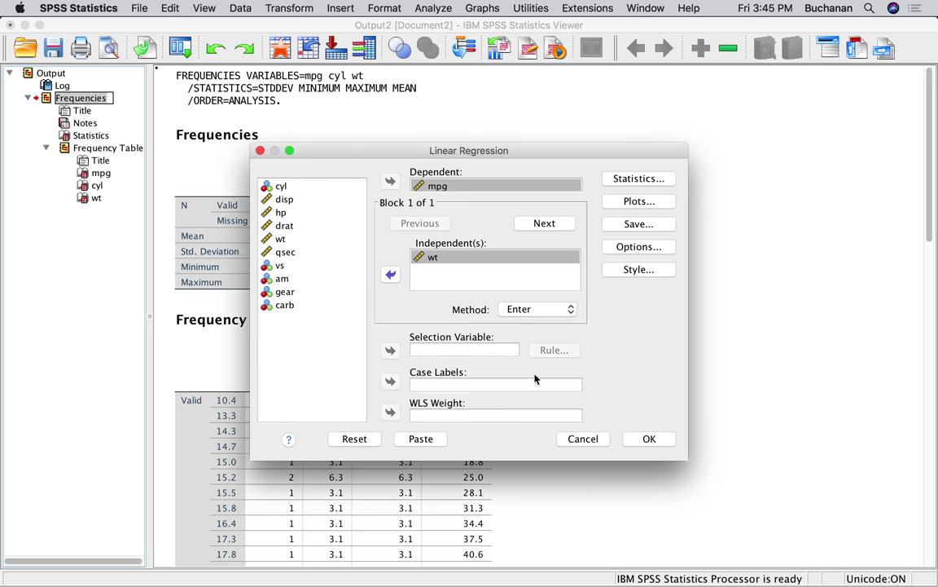
pyautogui.click(631, 225)
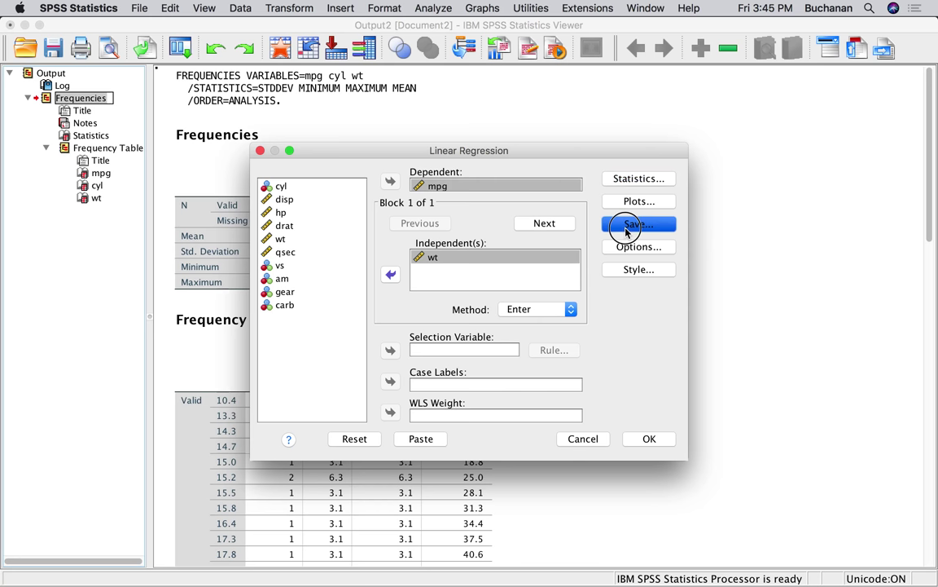
pyautogui.click(309, 221)
pyautogui.click(345, 238)
pyautogui.click(334, 258)
pyautogui.click(609, 515)
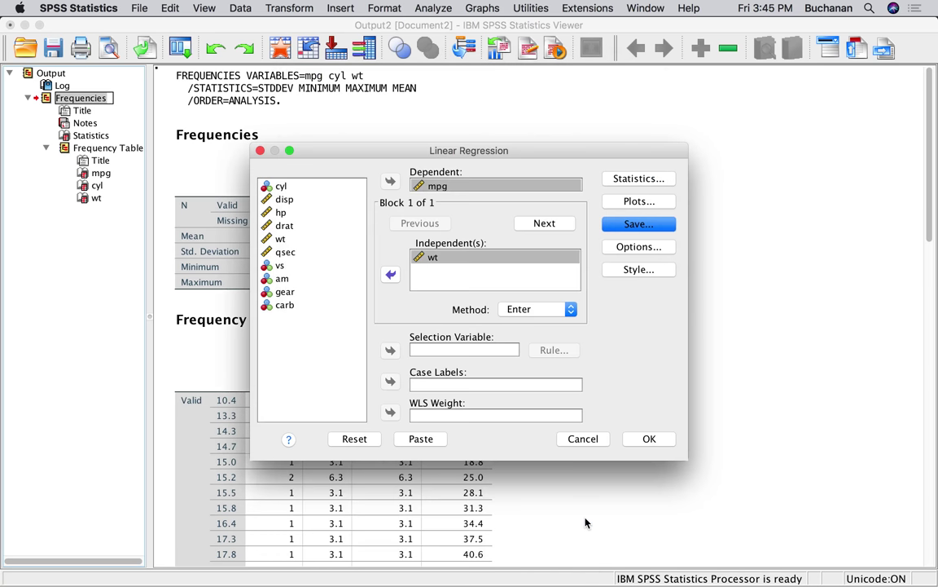
# Step: Add a *ZPRED (Y) by *ZRESID (X) scatterplot, residual histogram and normal probability plot, then run the regression
pyautogui.click(639, 201)
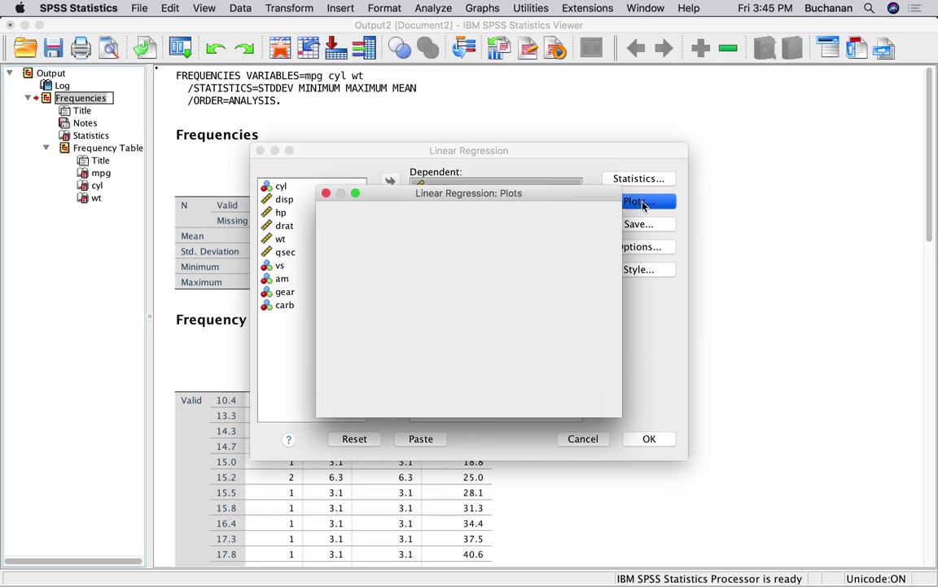
pyautogui.click(362, 229)
pyautogui.click(462, 268)
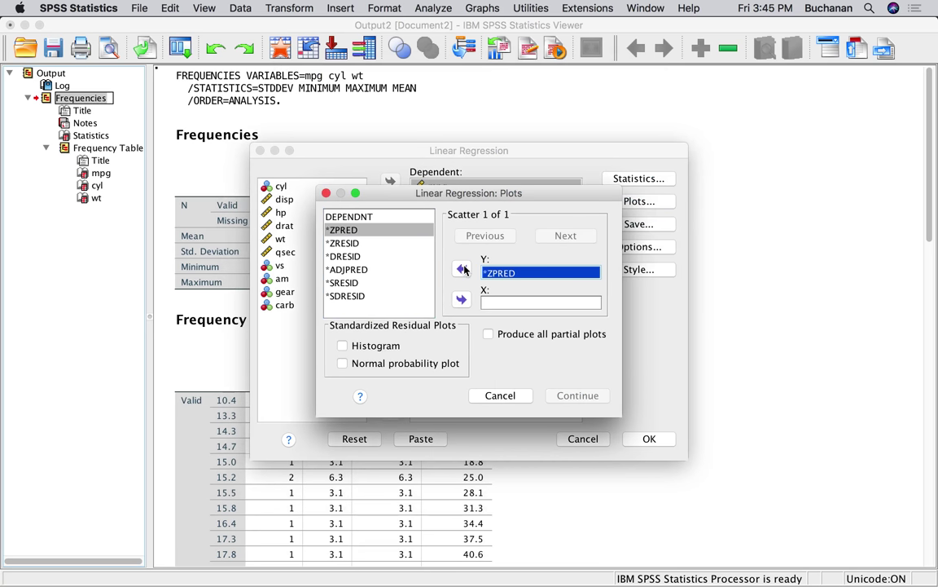
pyautogui.click(343, 242)
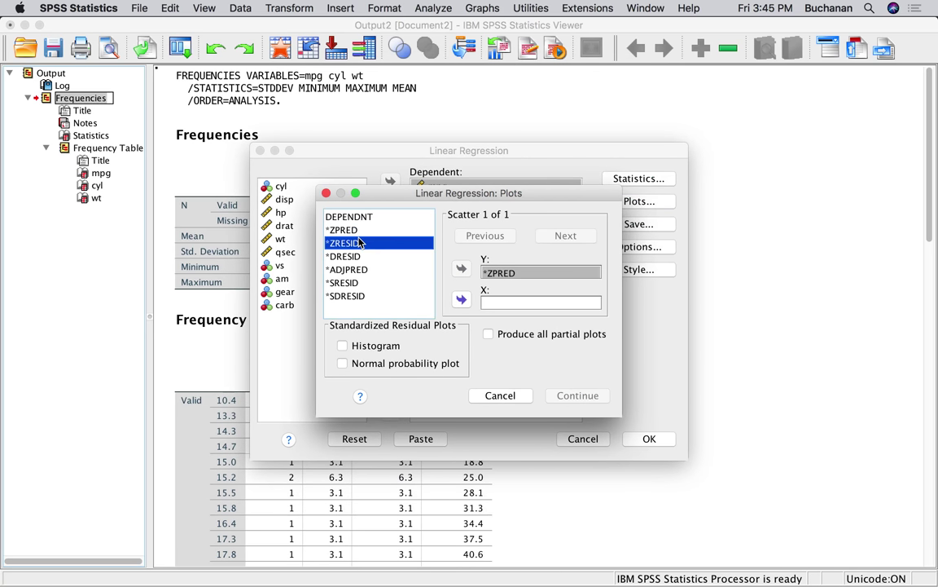
pyautogui.click(462, 299)
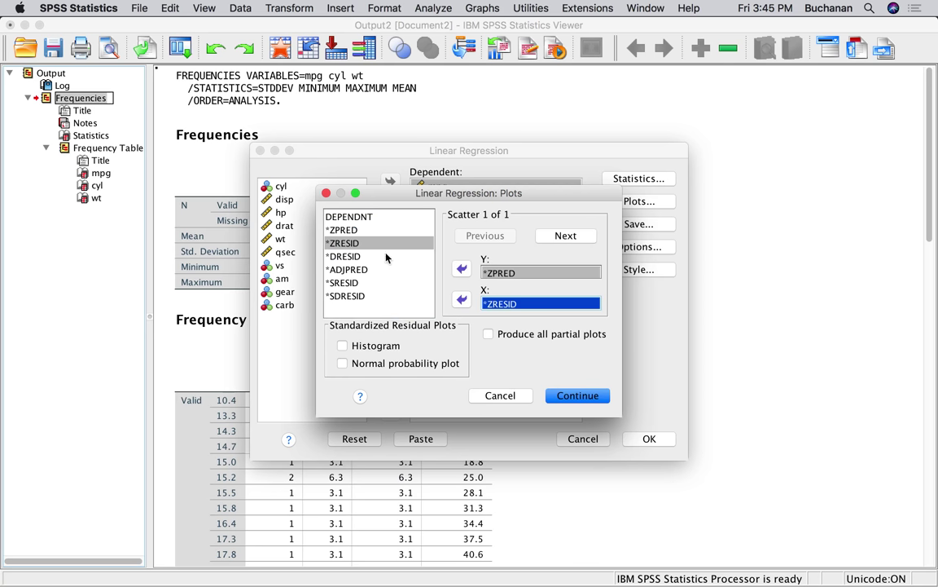
pyautogui.click(342, 346)
pyautogui.click(365, 364)
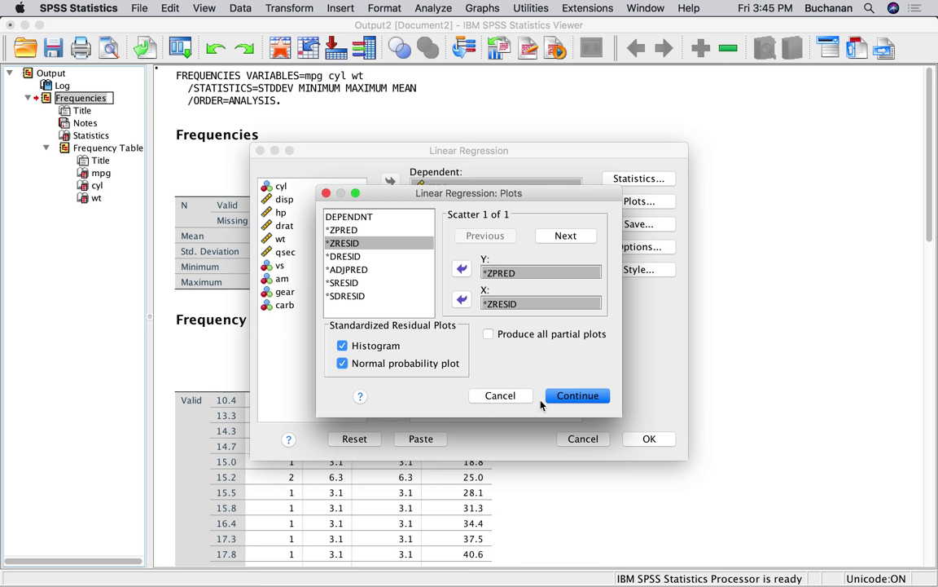
pyautogui.click(559, 398)
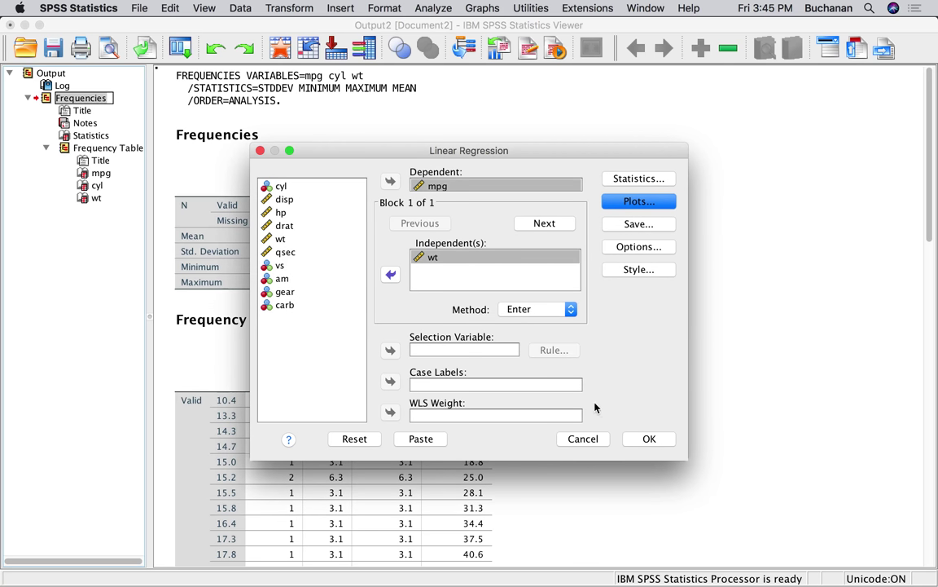
pyautogui.click(643, 440)
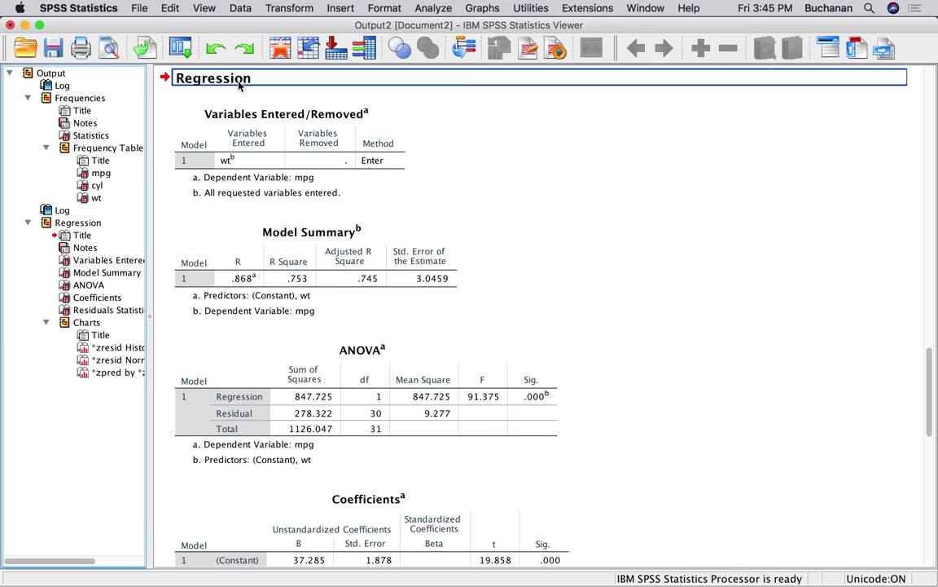
# Step: Return to the mediation1.sav Data Editor to view the new MAH_1, COO_1 and LEV_1 columns
pyautogui.click(280, 49)
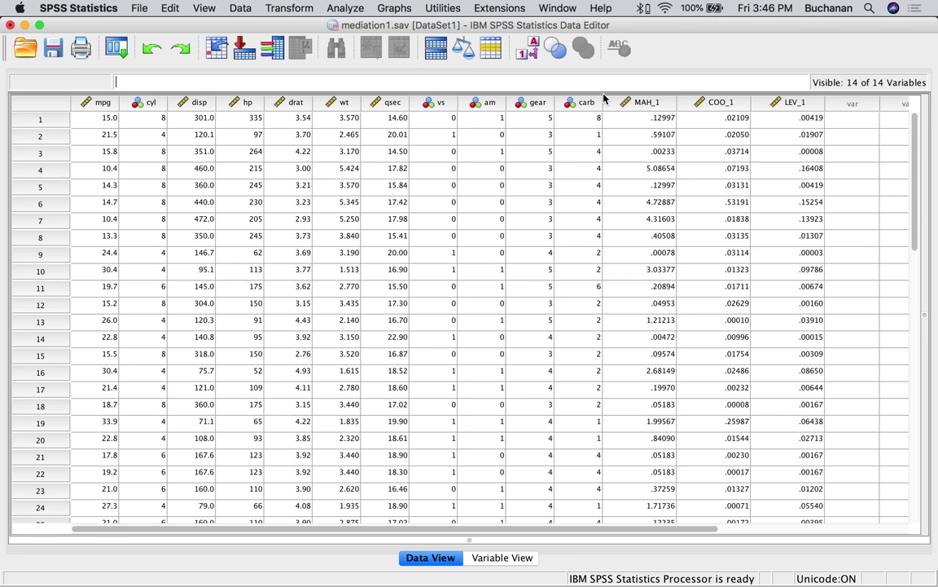
# Step: Add a Mahalanobis sub-bullet noting DF is the number of variables in the equation = 1, and save
pyautogui.moveTo(509, 580)
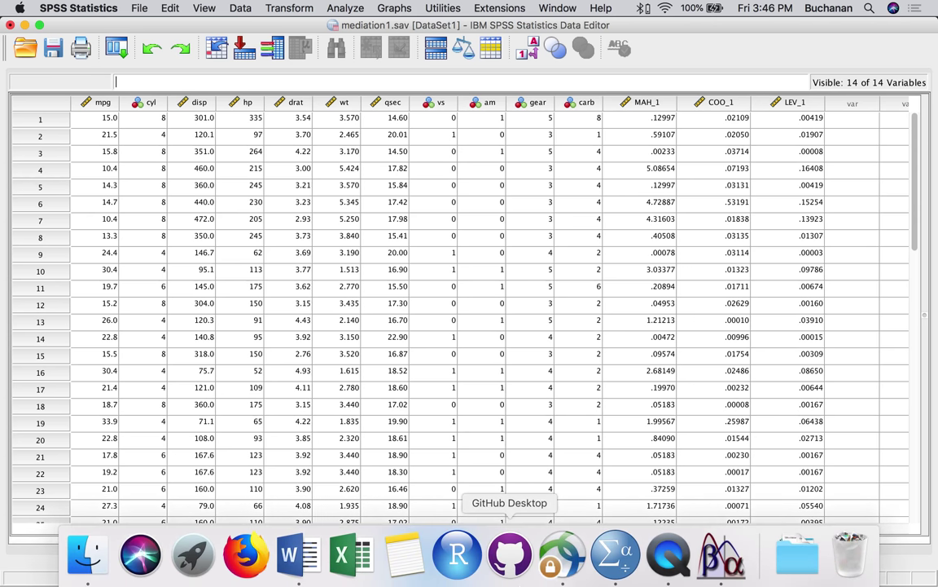
pyautogui.click(290, 555)
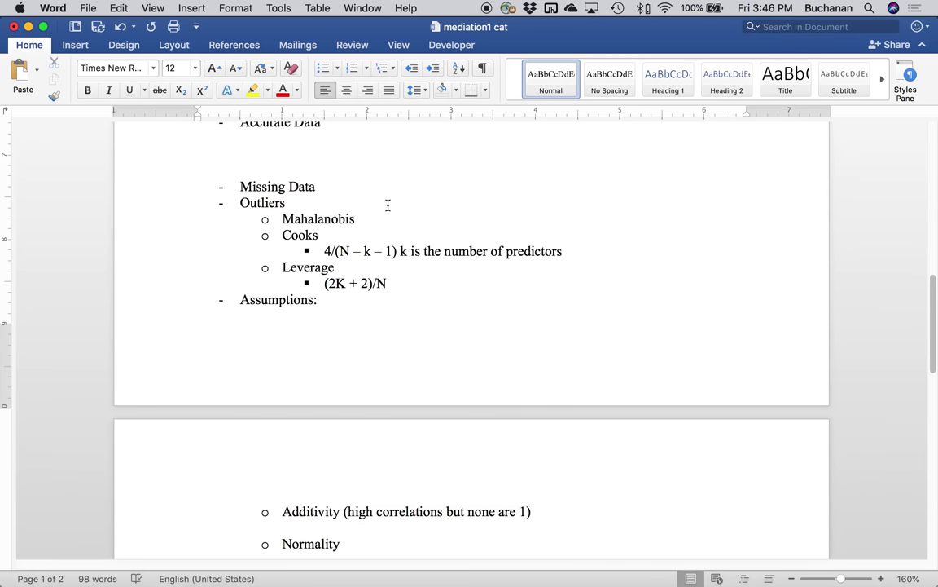
pyautogui.press('Return')
pyautogui.press('Tab')
pyautogui.write('DF: num')
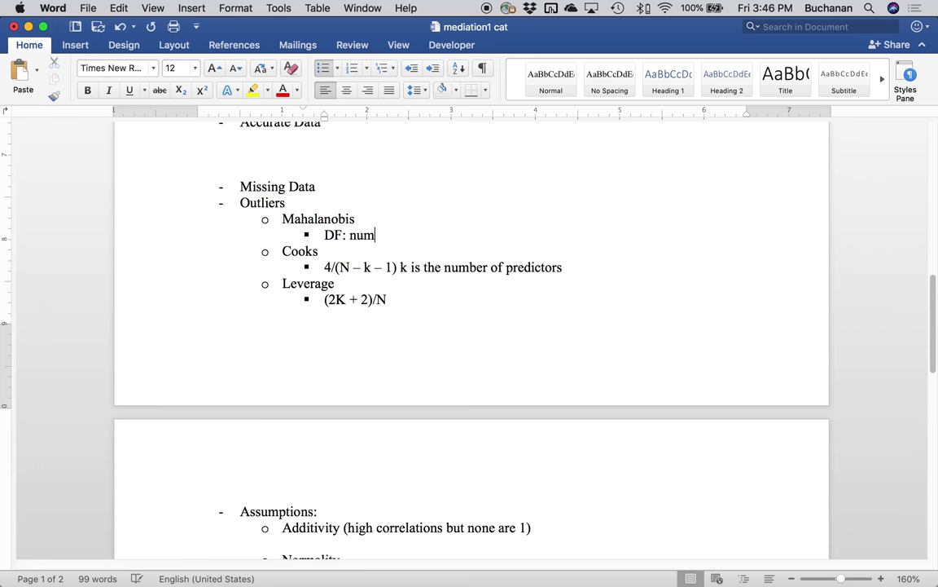
pyautogui.write('ber of variab')
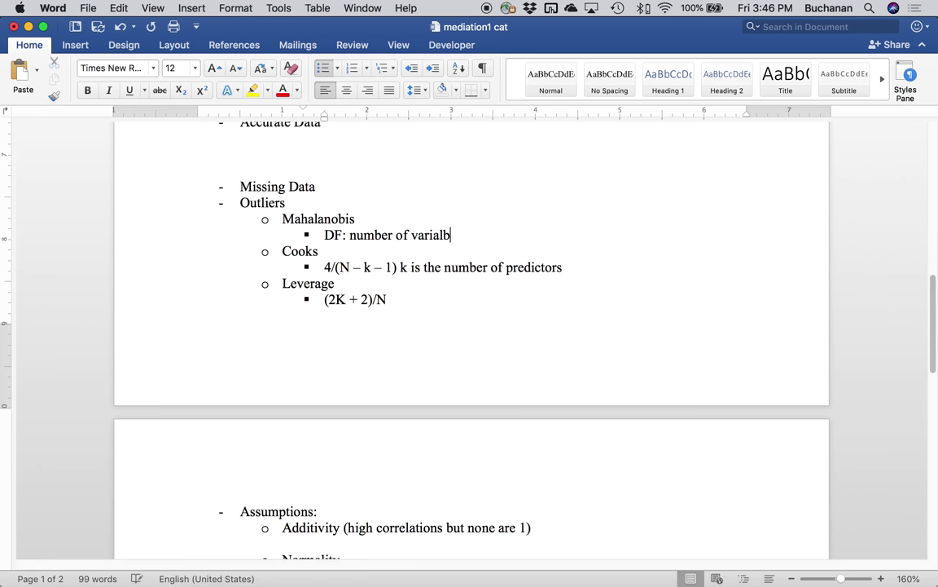
pyautogui.write('les in the eq')
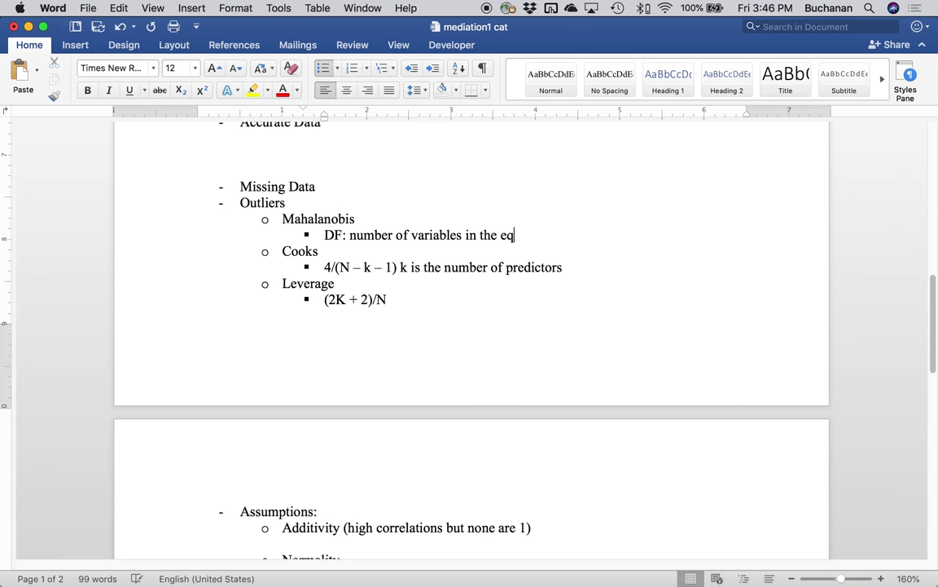
pyautogui.write('uation (just M becau')
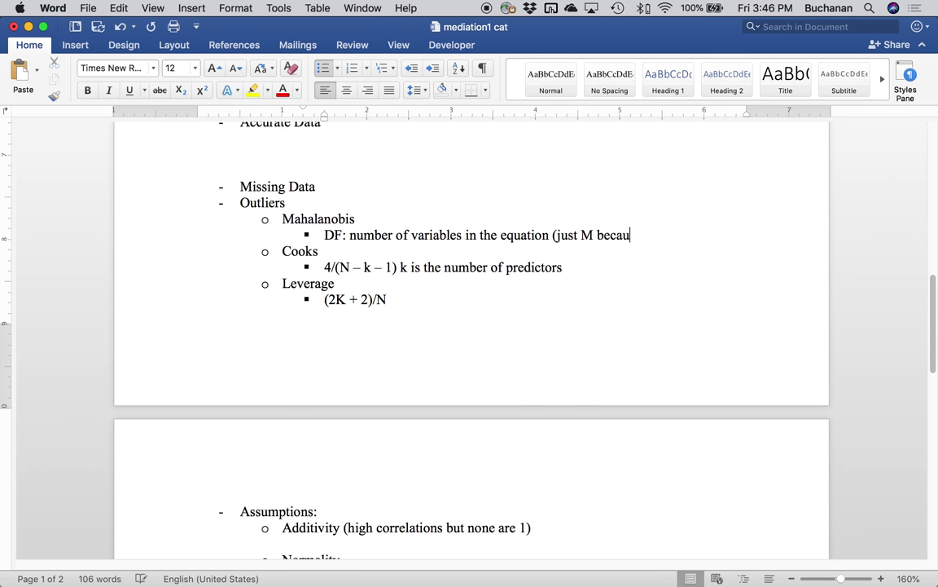
pyautogui.write('se X is catego')
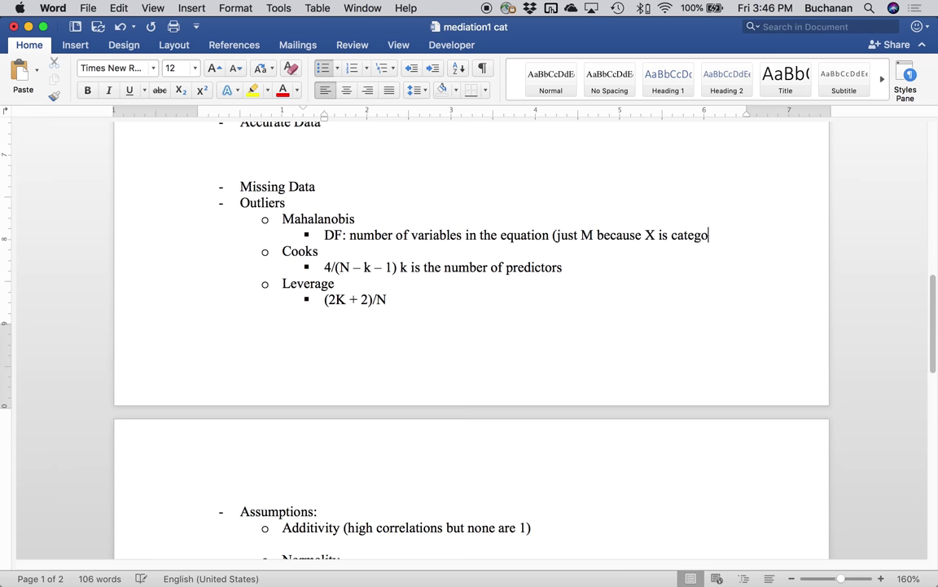
pyautogui.write('rical so we left it out)')
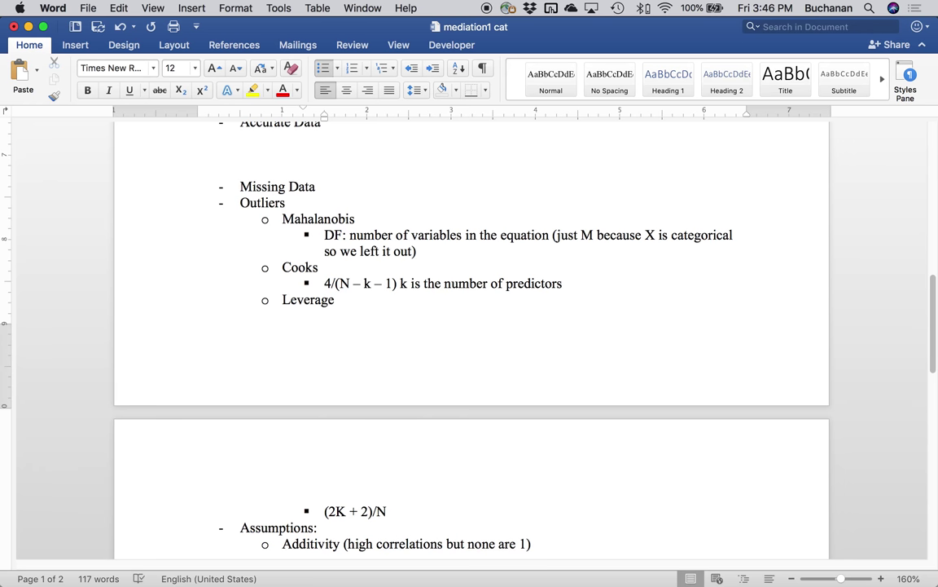
pyautogui.press('super+s')
pyautogui.write('= 1')
# Step: Start a new sub-bullet and search Spotlight for 'chi square tabl'
pyautogui.press('Return')
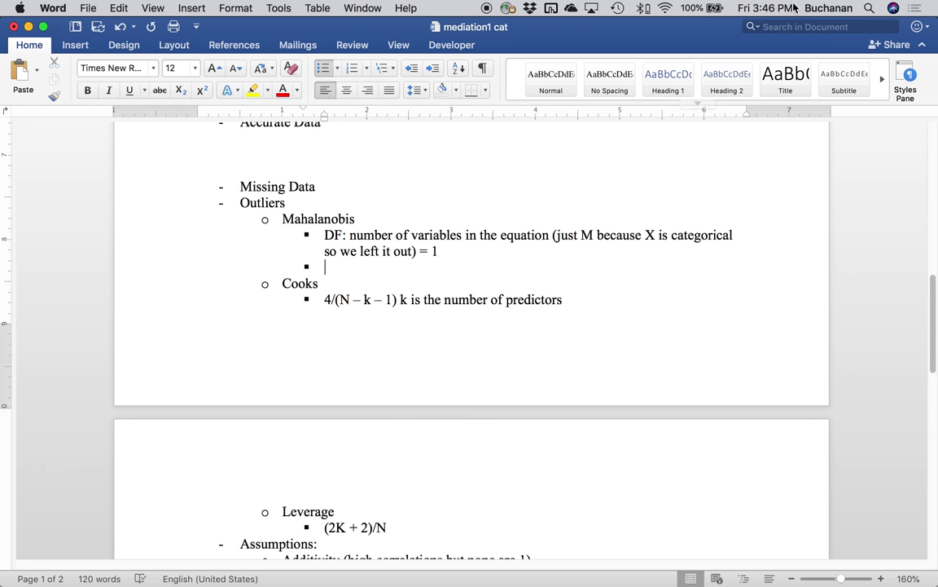
pyautogui.click(869, 8)
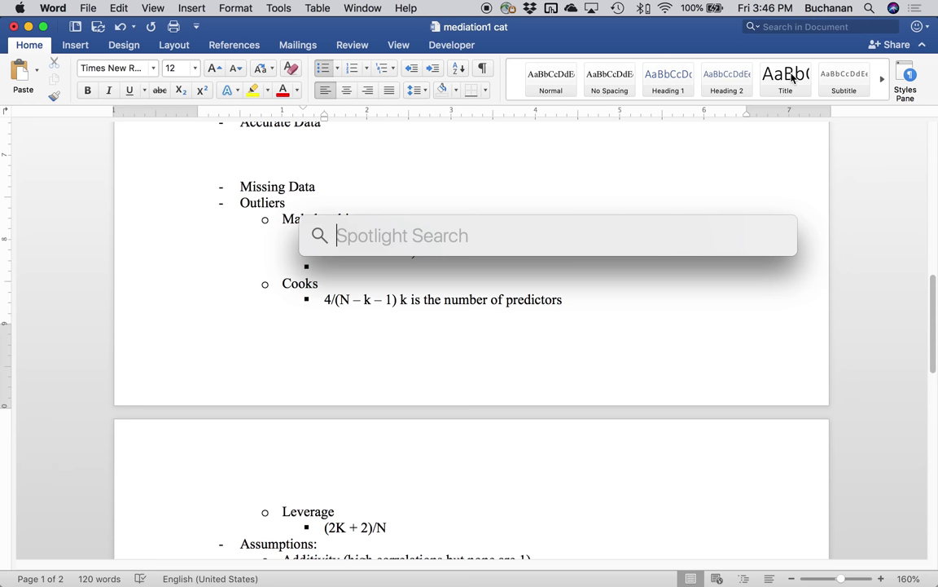
pyautogui.write('chi squ')
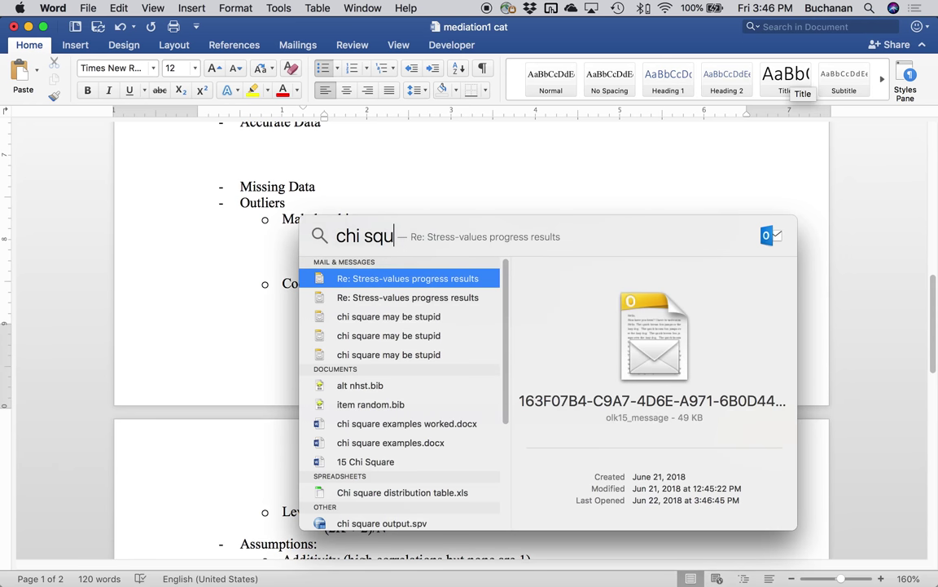
pyautogui.write('are tabl')
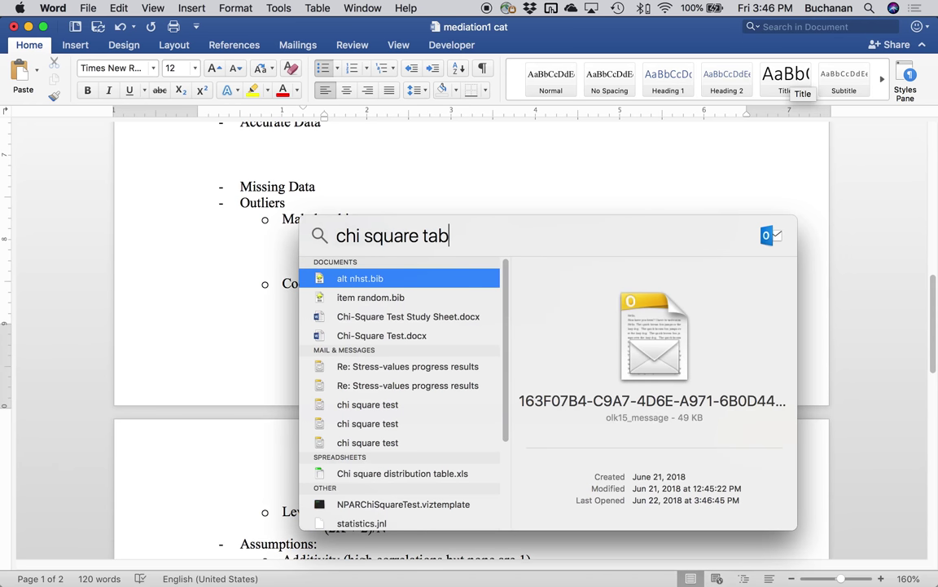
# Step: Broaden the Spotlight query to 'chi square' and browse results like 2 chi square table.pdf
pyautogui.press('BackSpace')
pyautogui.press('BackSpace')
pyautogui.press('BackSpace')
pyautogui.press('BackSpace')
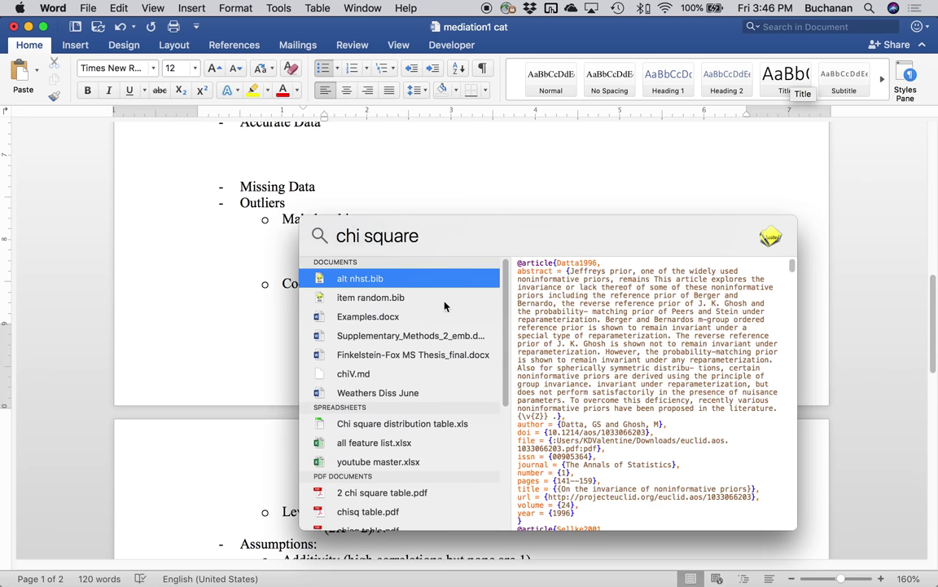
pyautogui.scroll(-5, 412, 375)
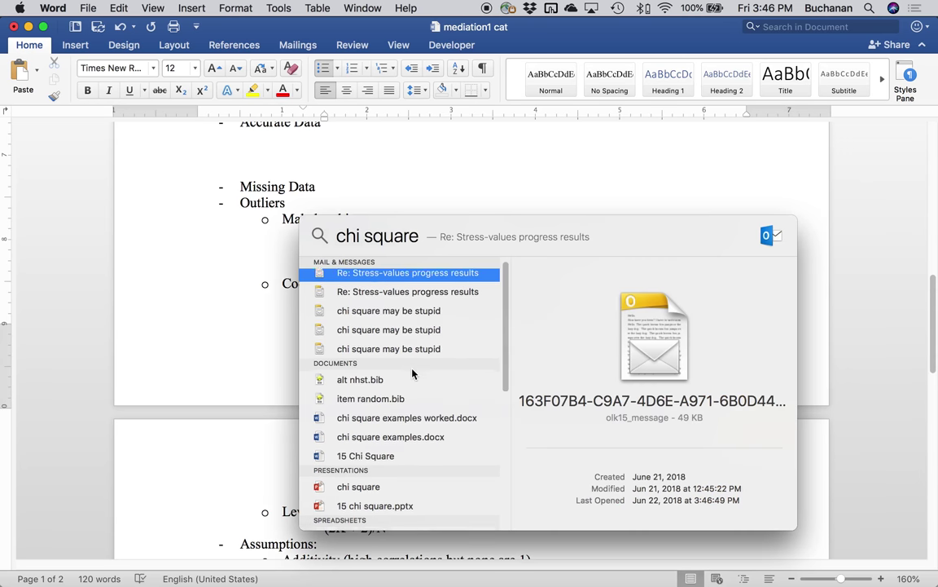
pyautogui.scroll(5, 412, 373)
pyautogui.scroll(-5, 412, 373)
pyautogui.scroll(5, 412, 373)
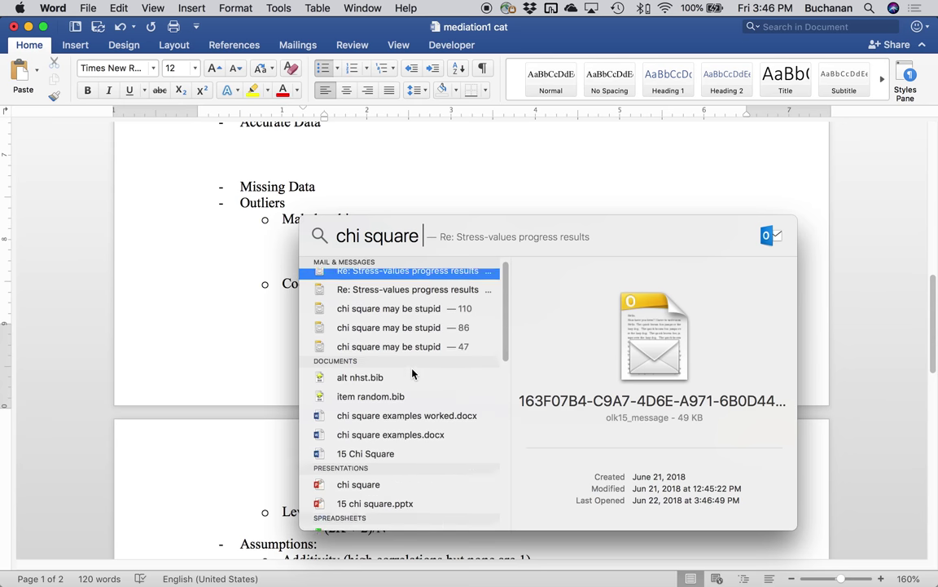
pyautogui.scroll(-8, 412, 373)
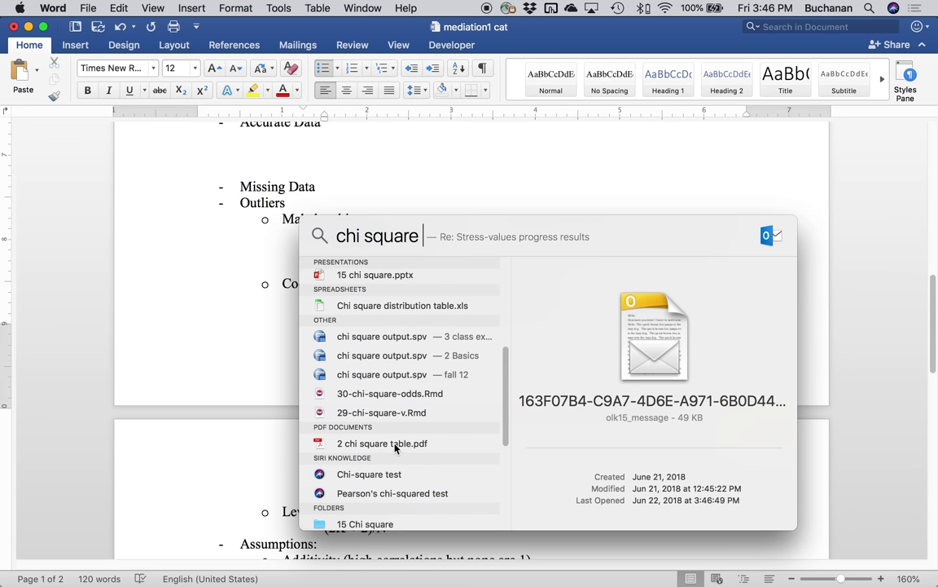
pyautogui.press('Escape')
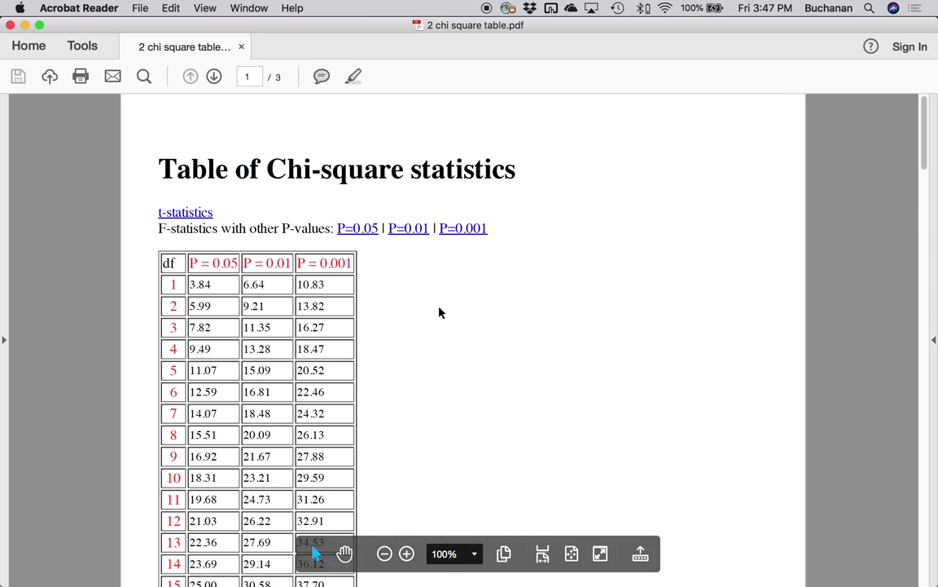
# Step: Select the chi-square critical value 10.83 for df 1 at P = 0.001, then close the PDF
pyautogui.click(327, 286)
pyautogui.moveTo(327, 286); pyautogui.dragTo(302, 285)
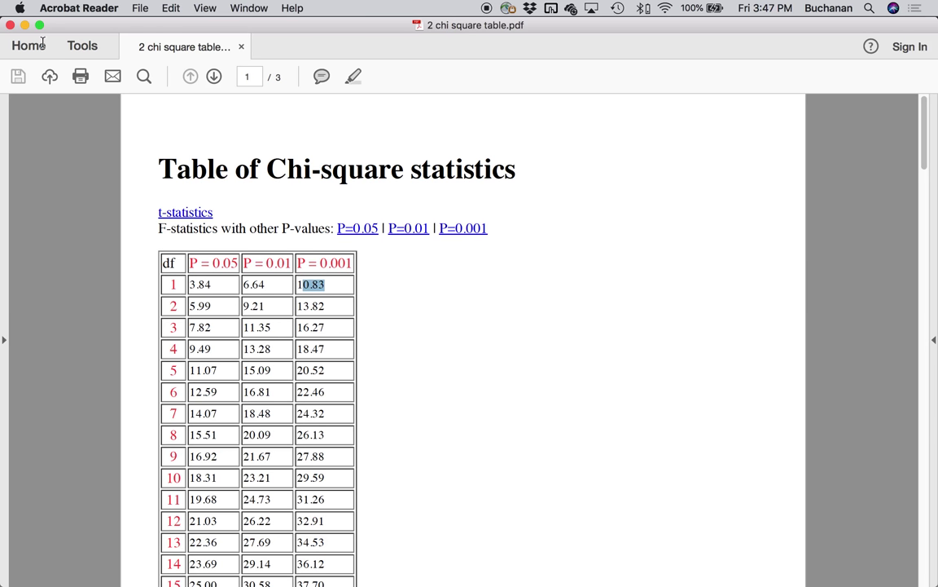
pyautogui.click(10, 26)
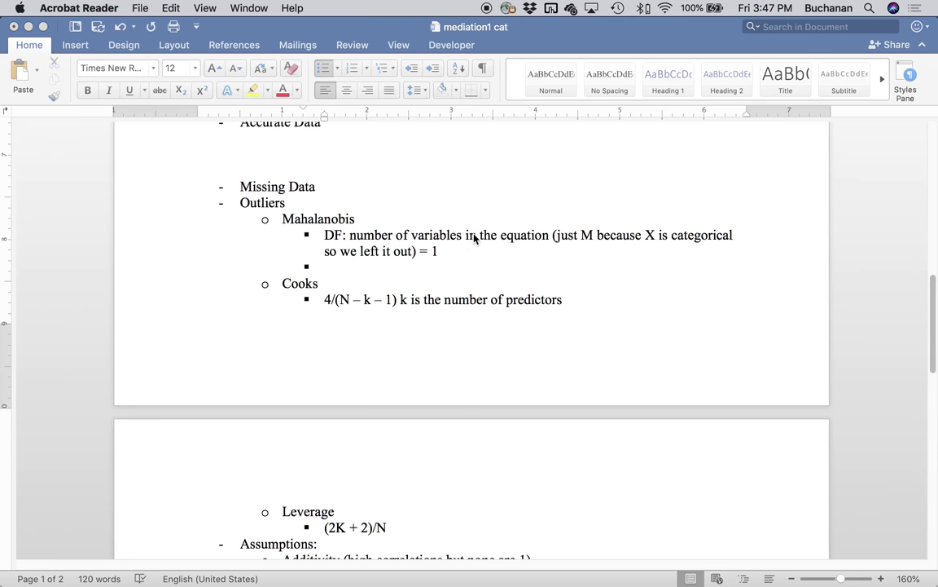
# Step: Type 'Cut off is 10.83' into the empty bullet under Mahalanobis
pyautogui.click(461, 351)
pyautogui.click(325, 268)
pyautogui.write('Cut ')
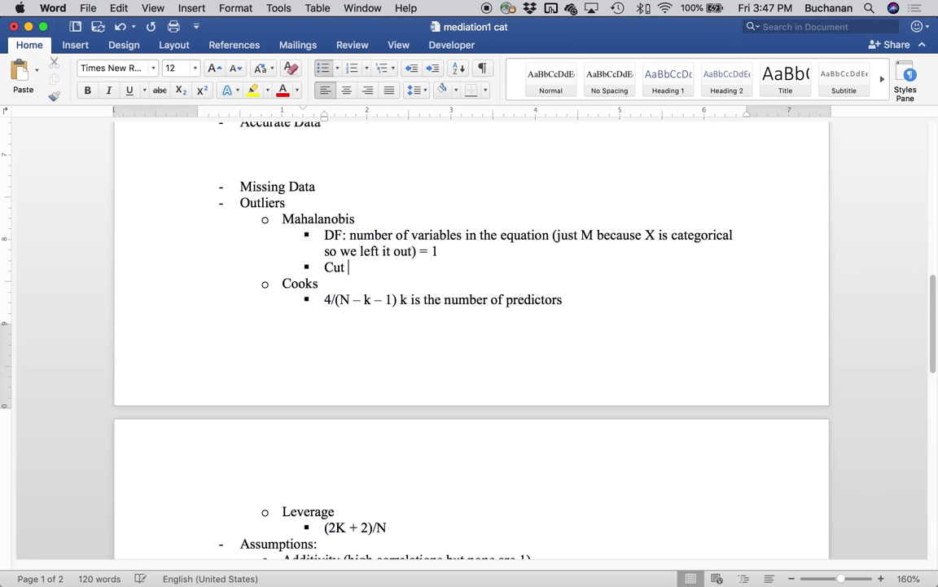
pyautogui.write('off is 10.83')
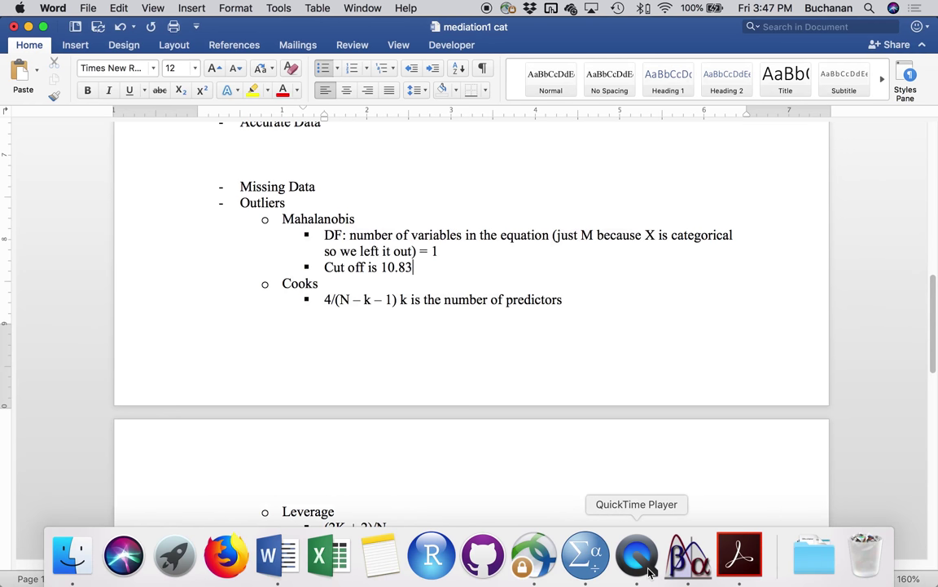
pyautogui.click(594, 557)
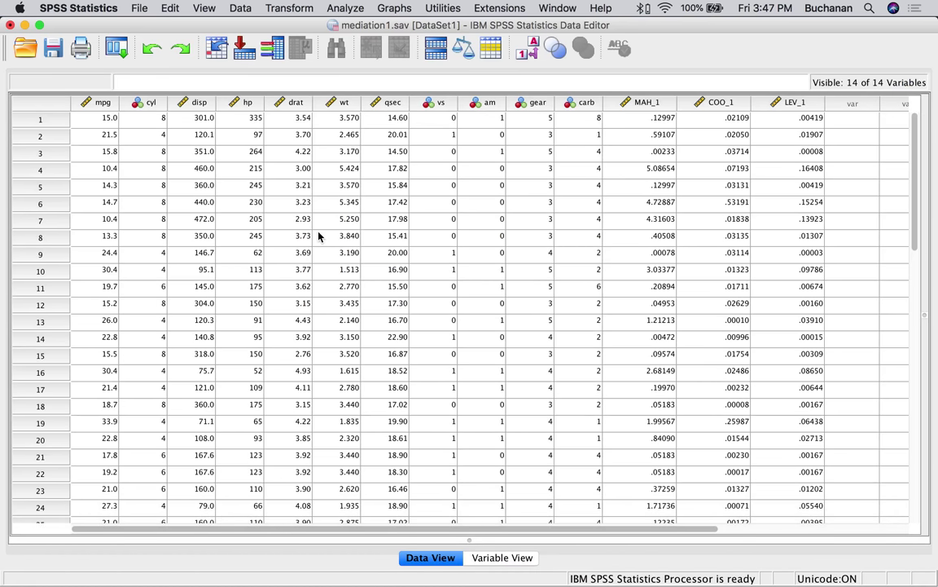
# Step: Compute bad_mahal as MAH_1 > 10.83 and check the new column in the data grid
pyautogui.click(297, 12)
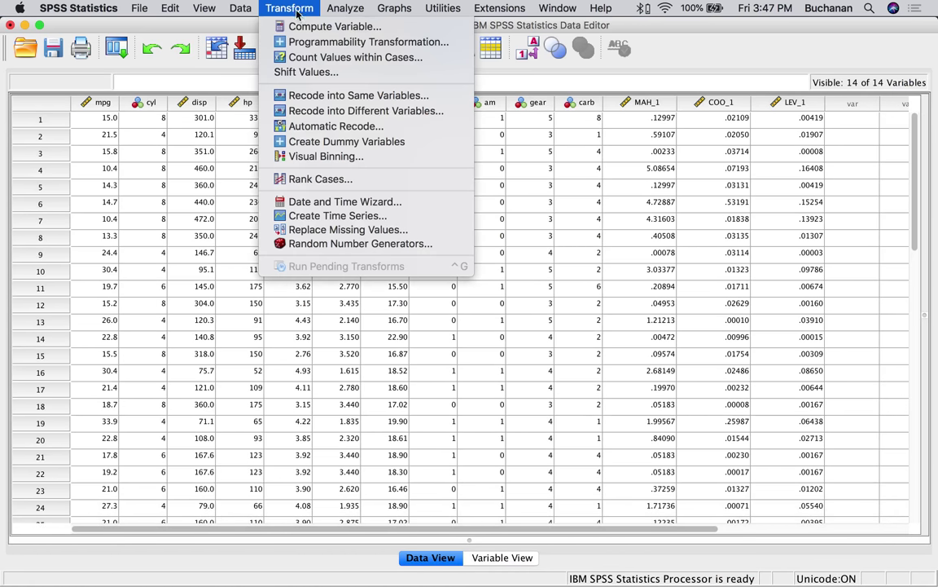
pyautogui.click(298, 26)
pyautogui.click(254, 141)
pyautogui.write('bad_mahal')
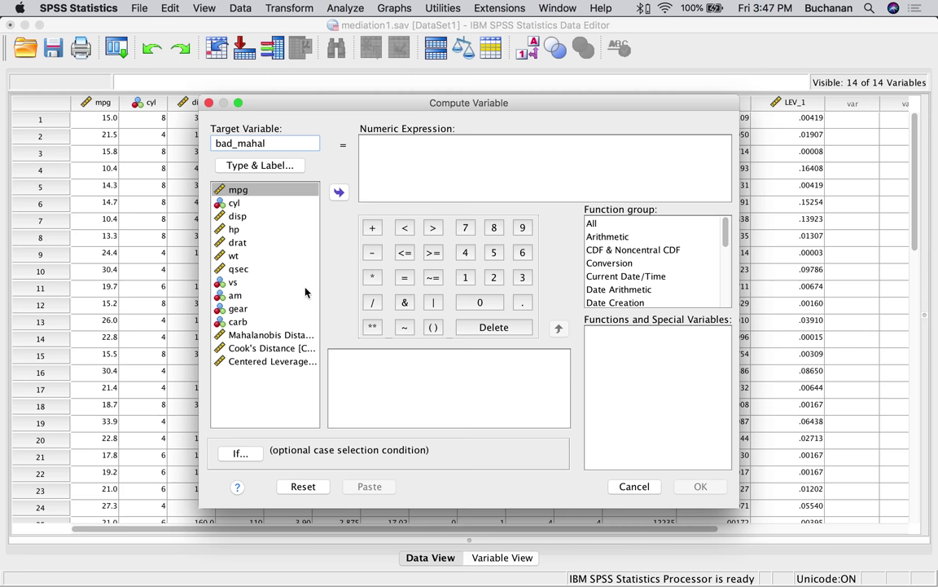
pyautogui.doubleClick(290, 335)
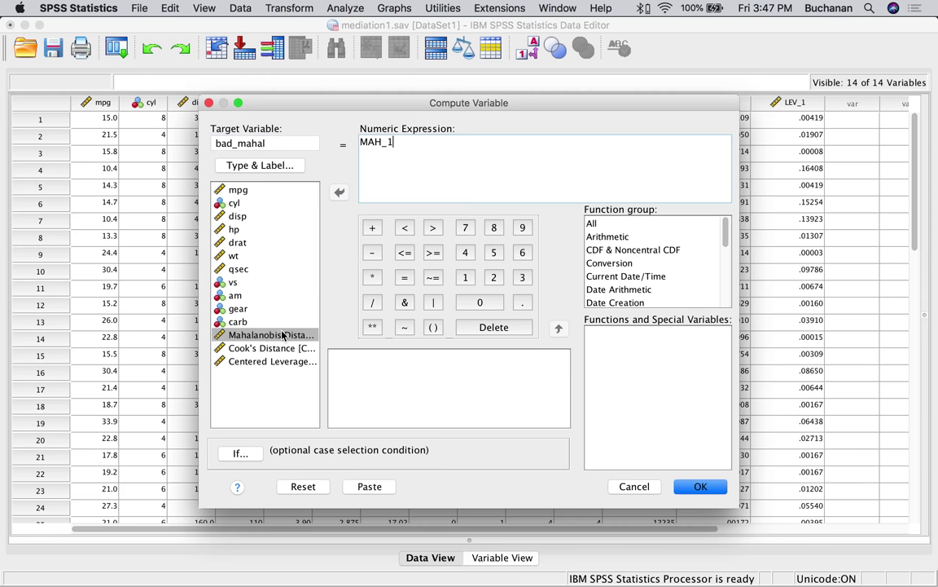
pyautogui.write('> 10.83')
pyautogui.click(692, 488)
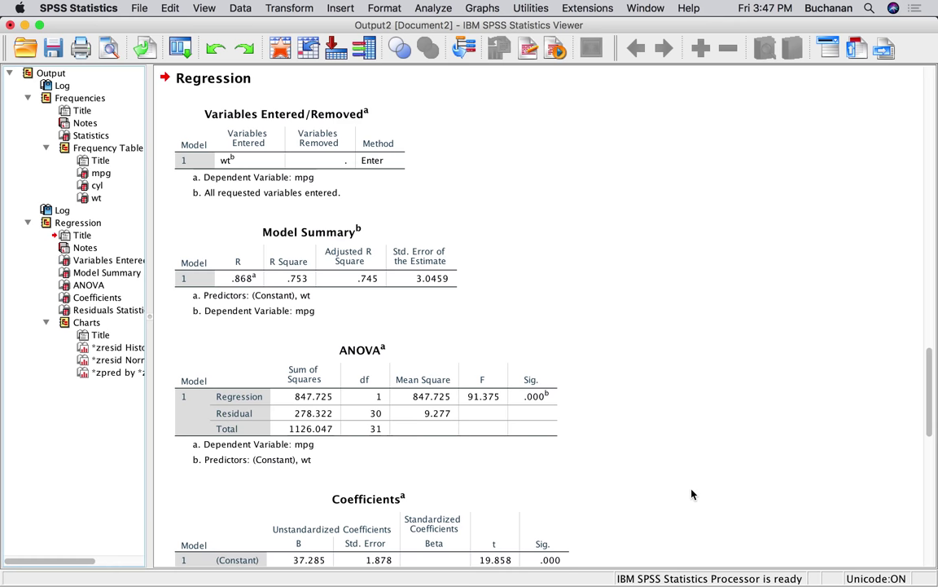
pyautogui.click(278, 51)
pyautogui.hscroll(5, 570, 232)
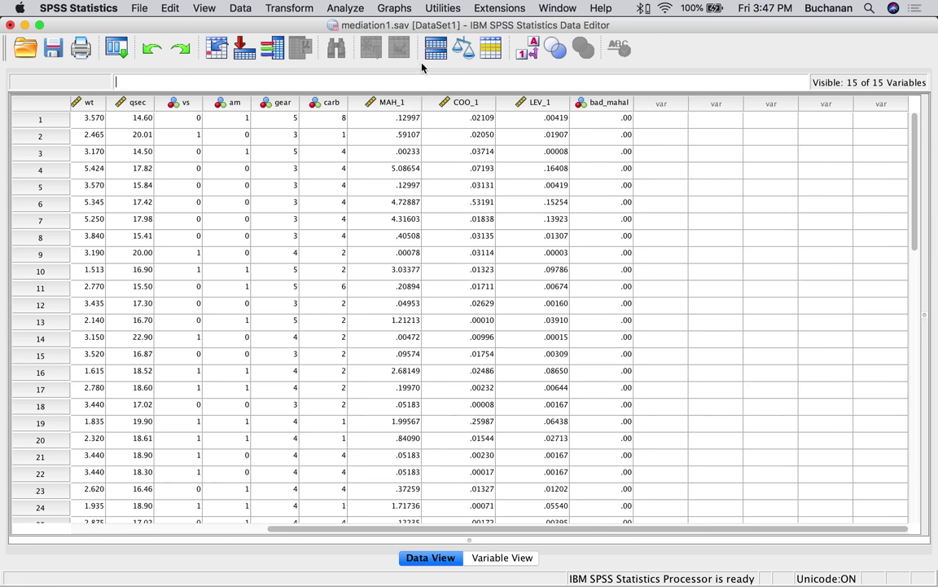
pyautogui.click(248, 8)
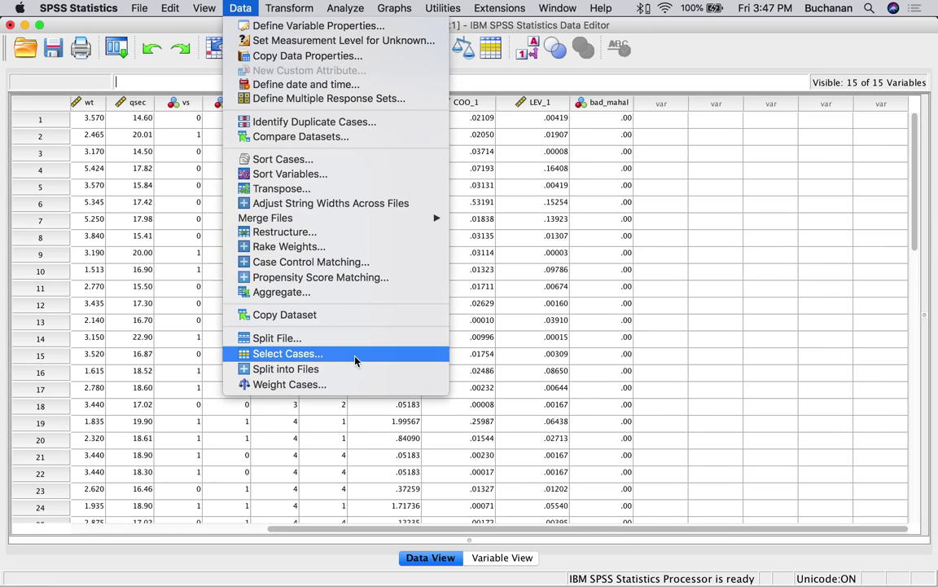
# Step: Sort the cases by Mahalanobis Distance in descending order
pyautogui.click(292, 162)
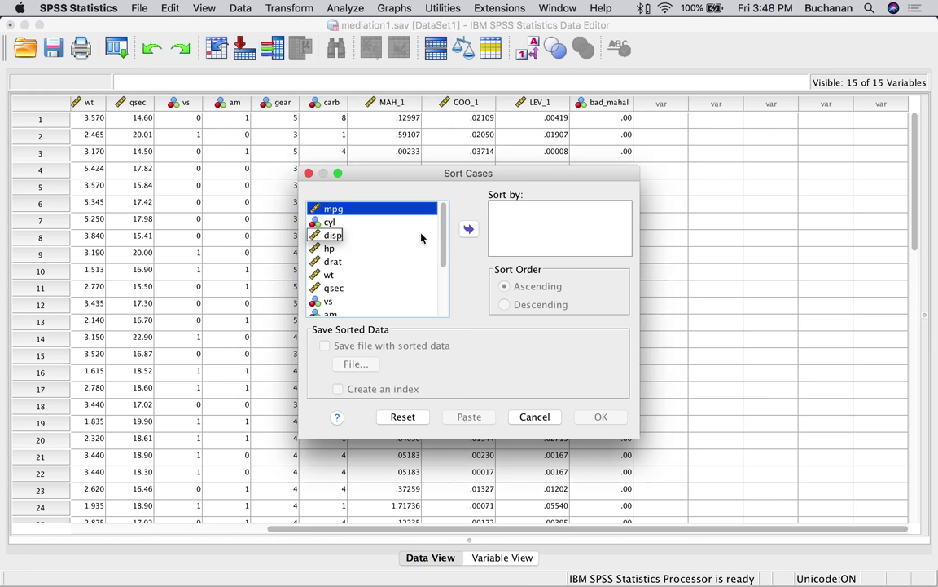
pyautogui.scroll(-5, 416, 245)
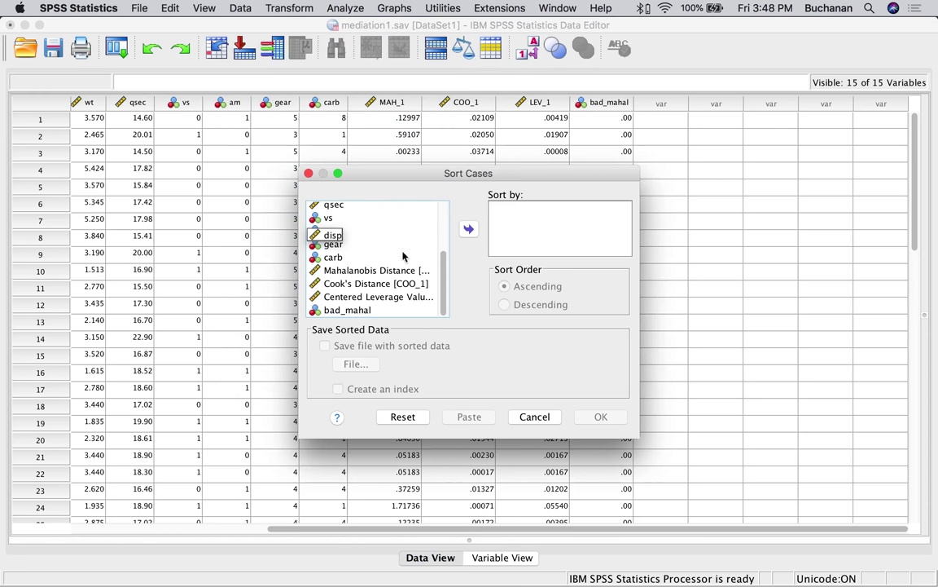
pyautogui.doubleClick(373, 271)
pyautogui.click(532, 306)
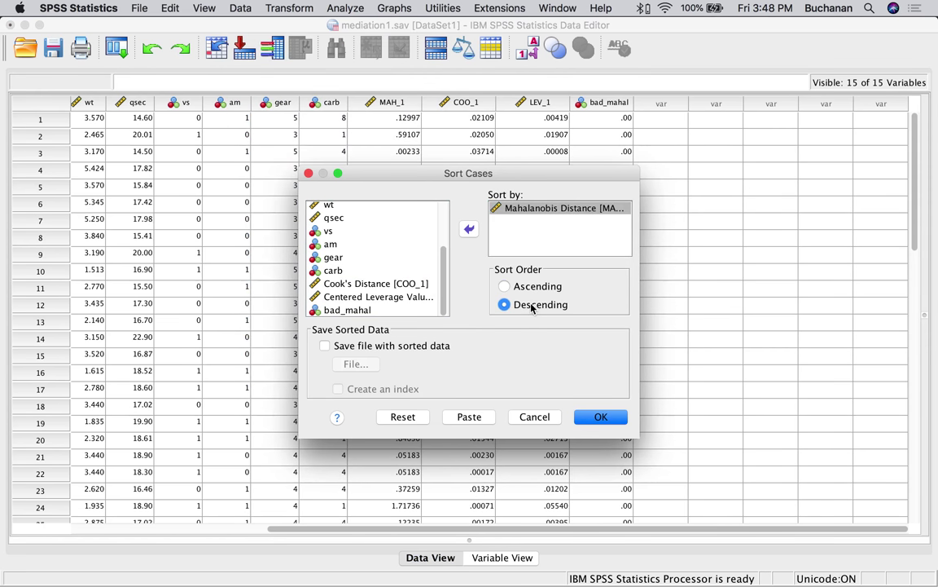
pyautogui.click(595, 417)
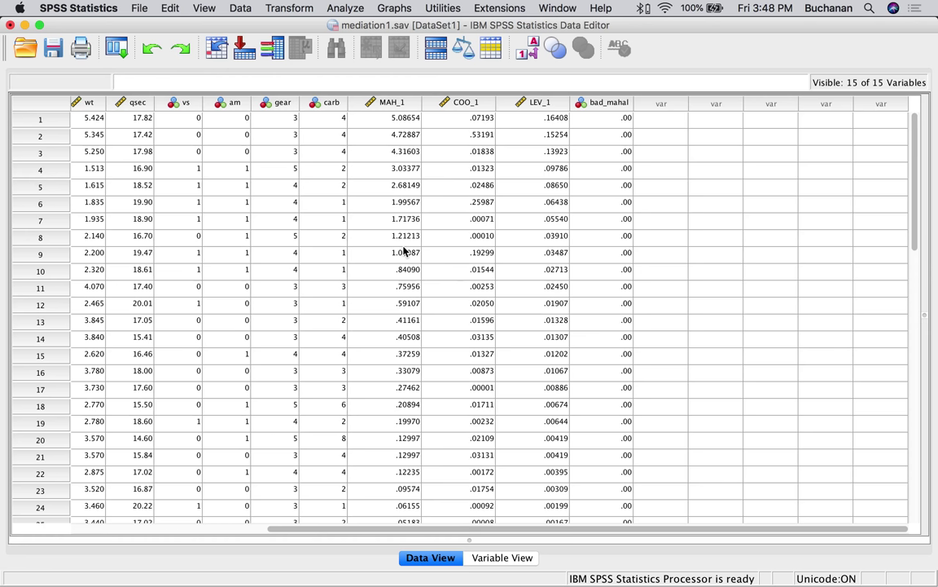
# Step: Add an empty sub-bullet below the Cook's 4/(N – k – 1) line in the Word notes
pyautogui.moveTo(635, 574)
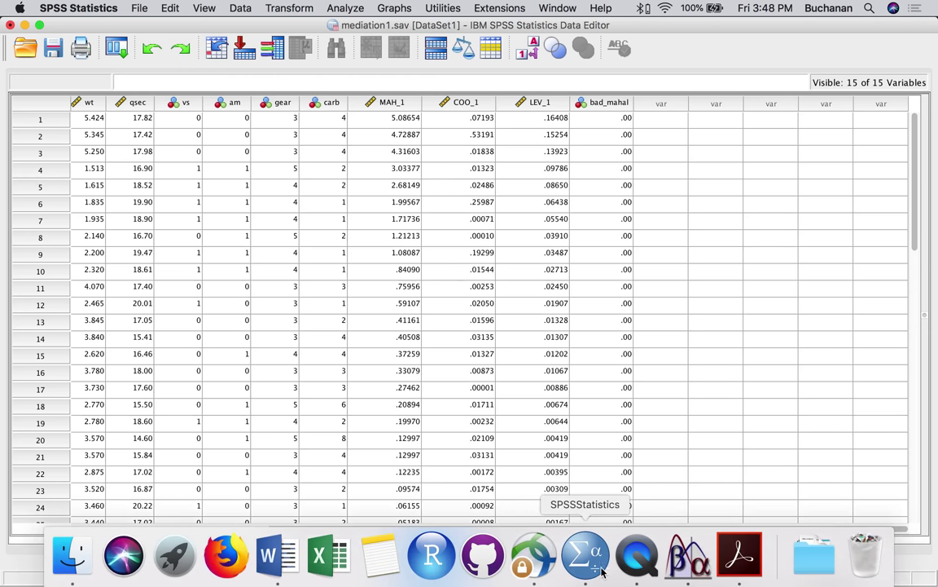
pyautogui.click(277, 558)
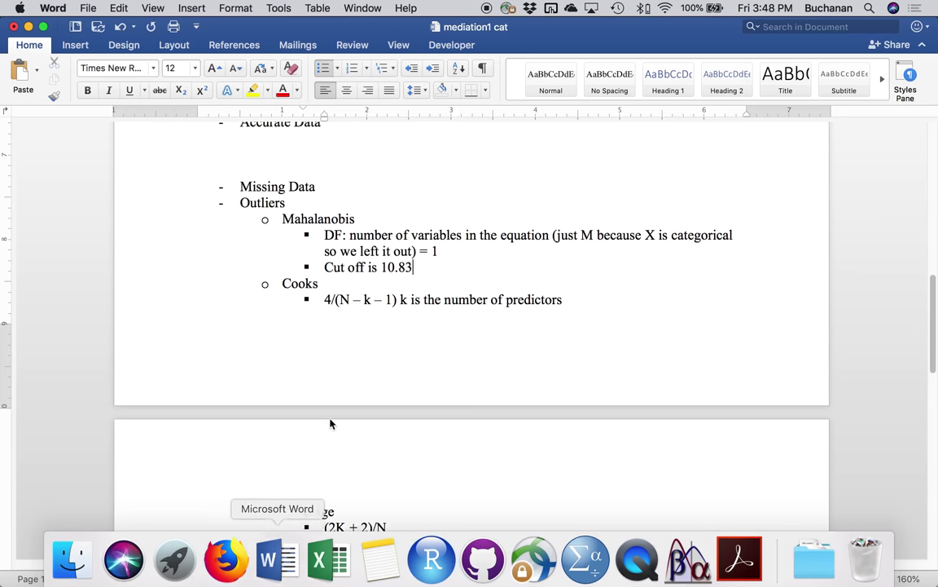
pyautogui.click(565, 300)
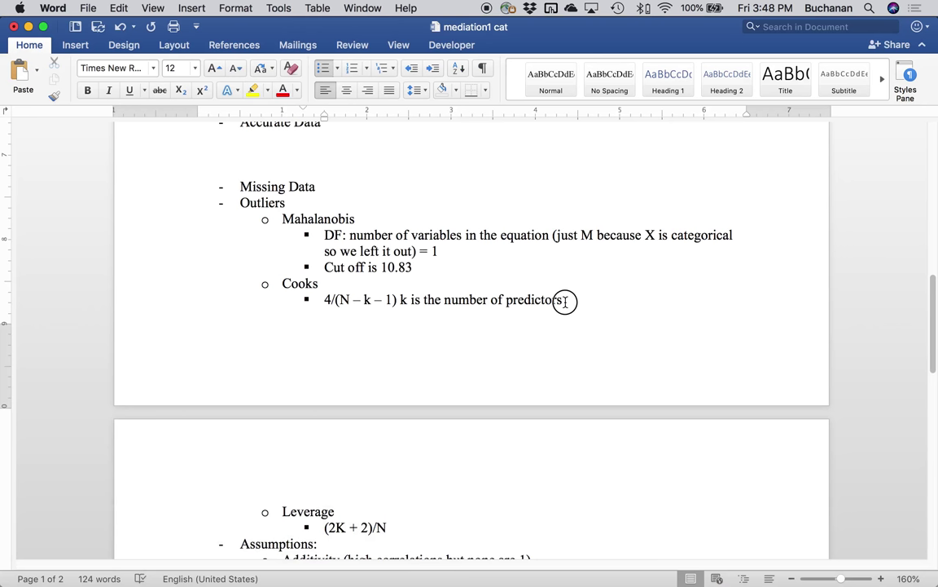
pyautogui.press('Return')
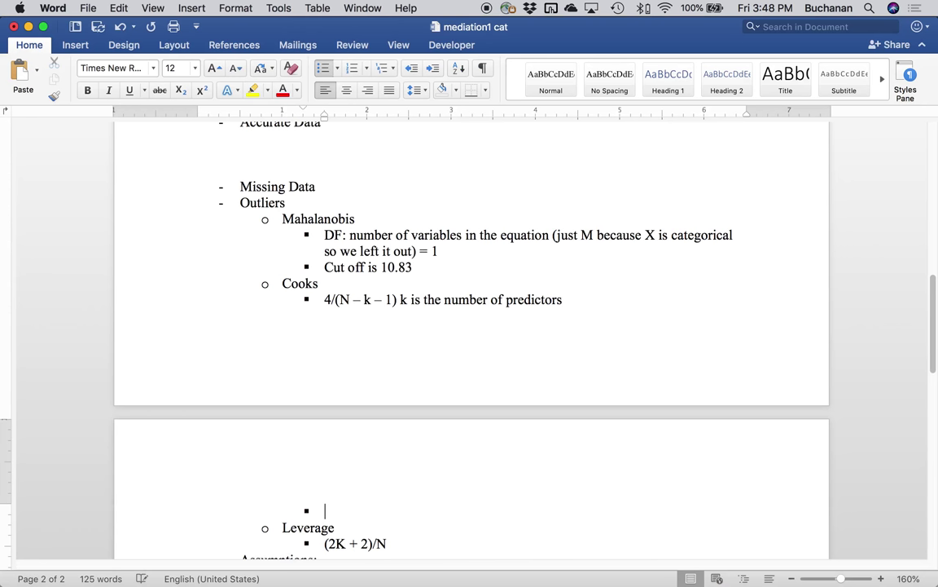
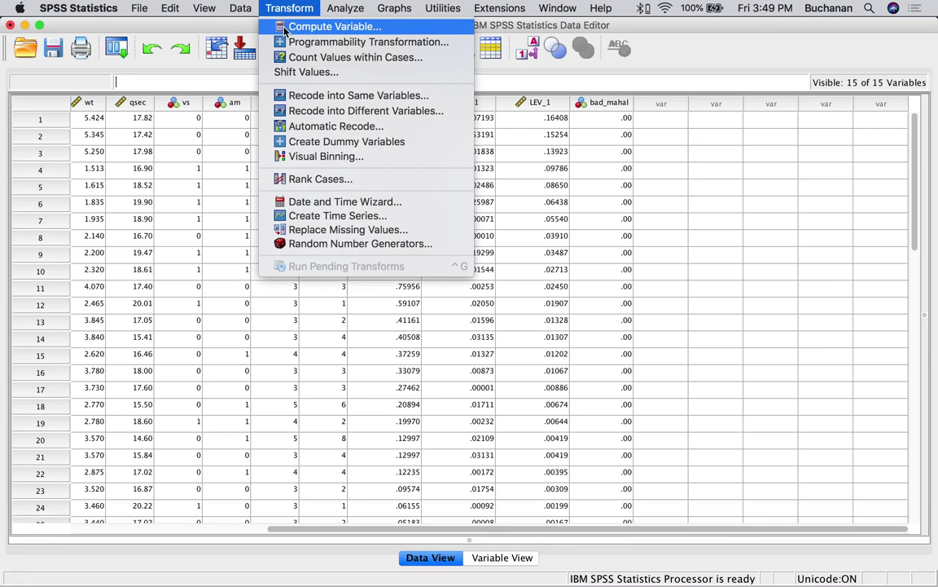
# Step: Compute a bad_cook variable as COO_1 > .125 and return to the mediation1.sav data
pyautogui.click(285, 27)
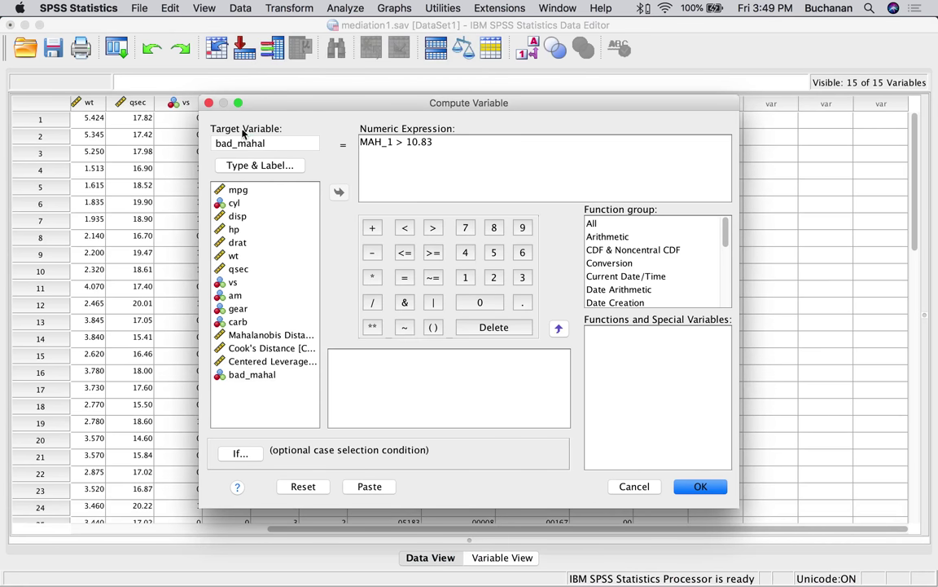
pyautogui.click(314, 142)
pyautogui.press('BackSpace')
pyautogui.press('BackSpace')
pyautogui.press('BackSpace')
pyautogui.press('BackSpace')
pyautogui.press('BackSpace')
pyautogui.write('cook')
pyautogui.moveTo(466, 143); pyautogui.dragTo(329, 135)
pyautogui.press('BackSpace')
pyautogui.doubleClick(285, 348)
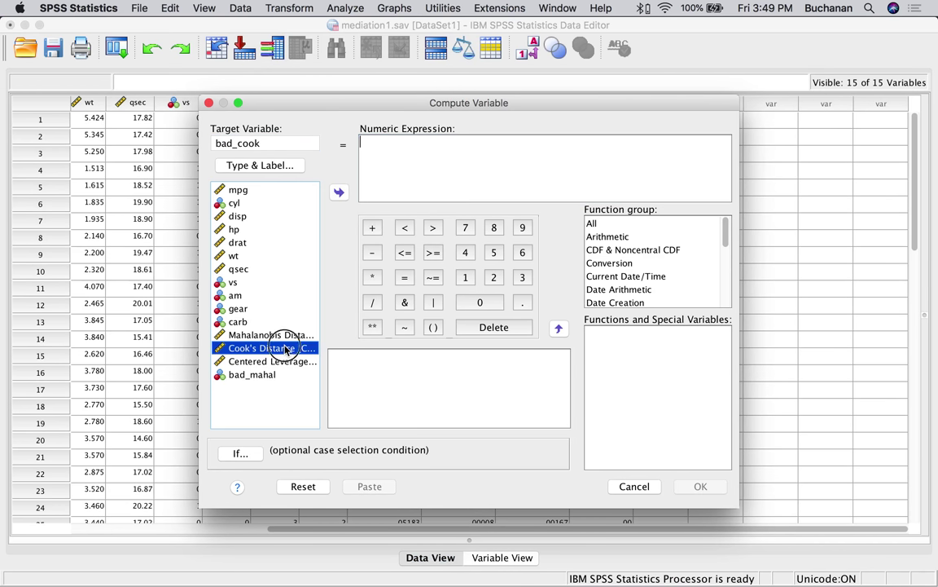
pyautogui.write('> .125')
pyautogui.click(700, 486)
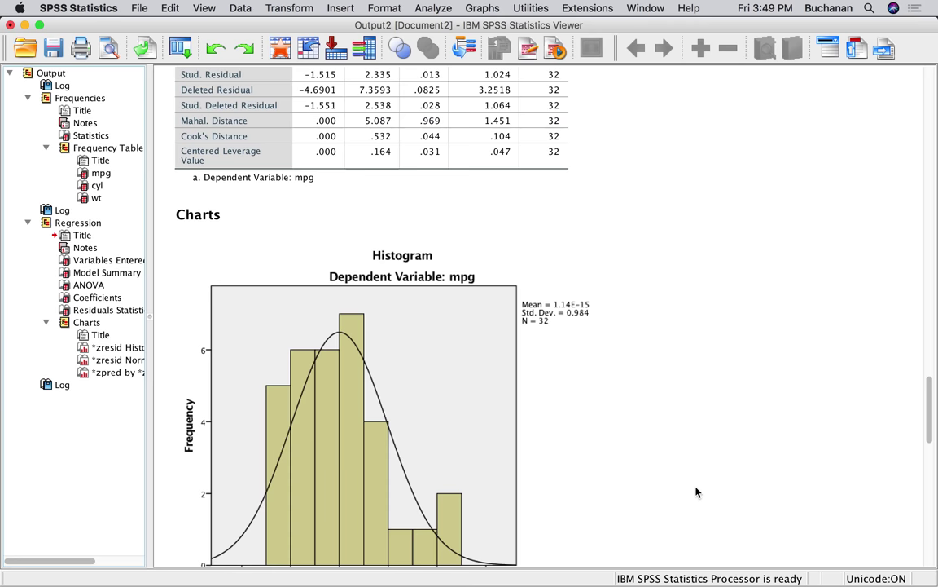
pyautogui.click(280, 48)
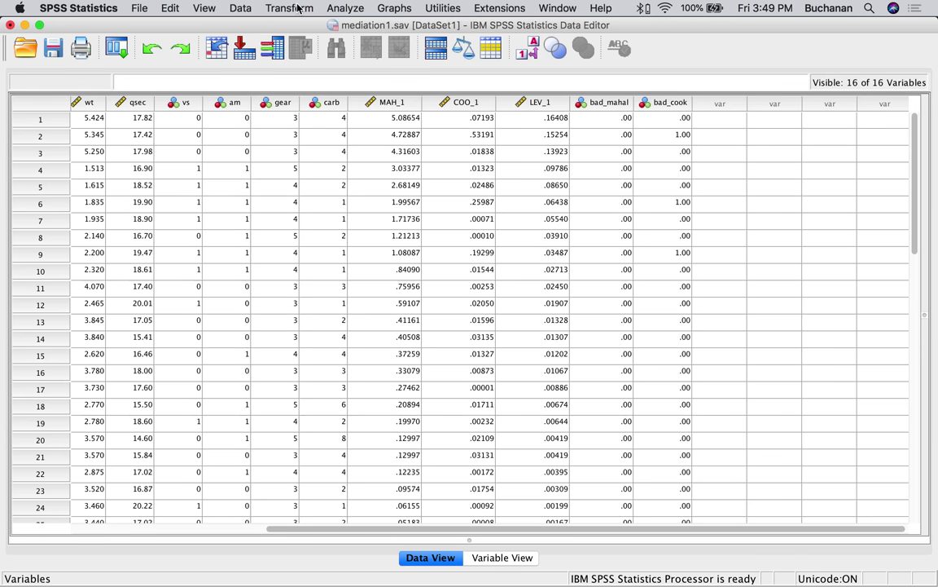
# Step: Compute a bad_lev variable as LEV_1 > .125 and go back to the data
pyautogui.click(296, 8)
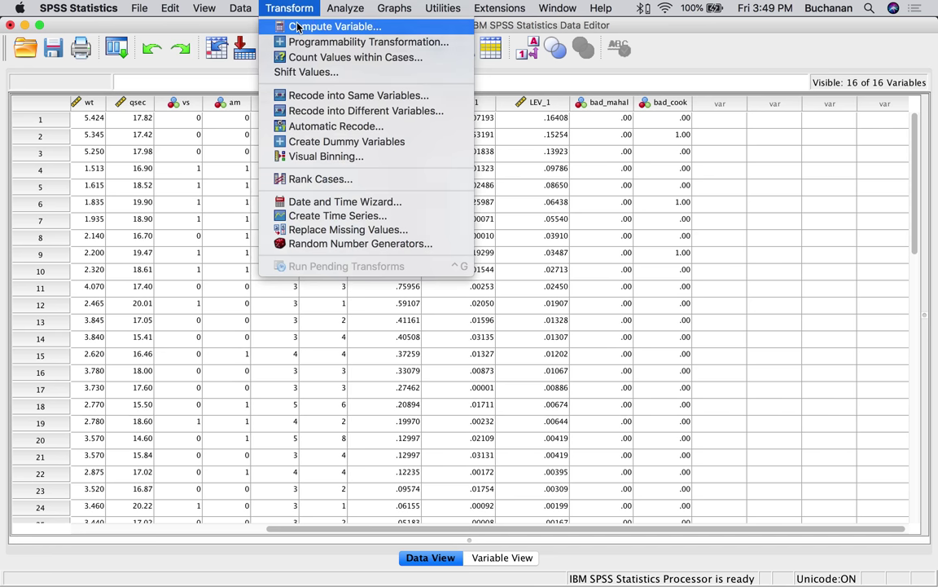
pyautogui.click(296, 27)
pyautogui.click(265, 142)
pyautogui.press('BackSpace')
pyautogui.press('BackSpace')
pyautogui.press('BackSpace')
pyautogui.press('BackSpace')
pyautogui.write('lev')
pyautogui.tripleClick(440, 143)
pyautogui.press('BackSpace')
pyautogui.click(277, 361)
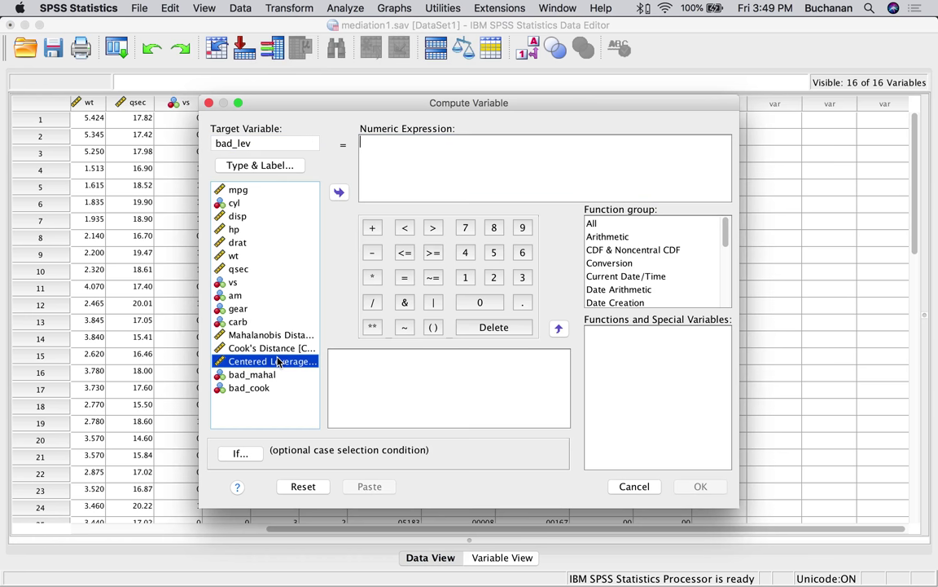
pyautogui.doubleClick(277, 361)
pyautogui.write('> .125')
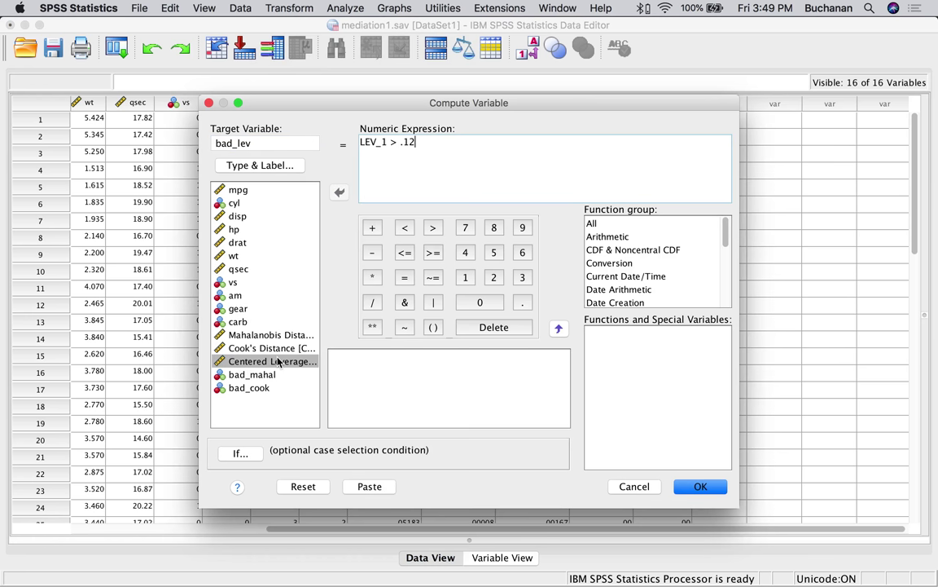
pyautogui.click(700, 486)
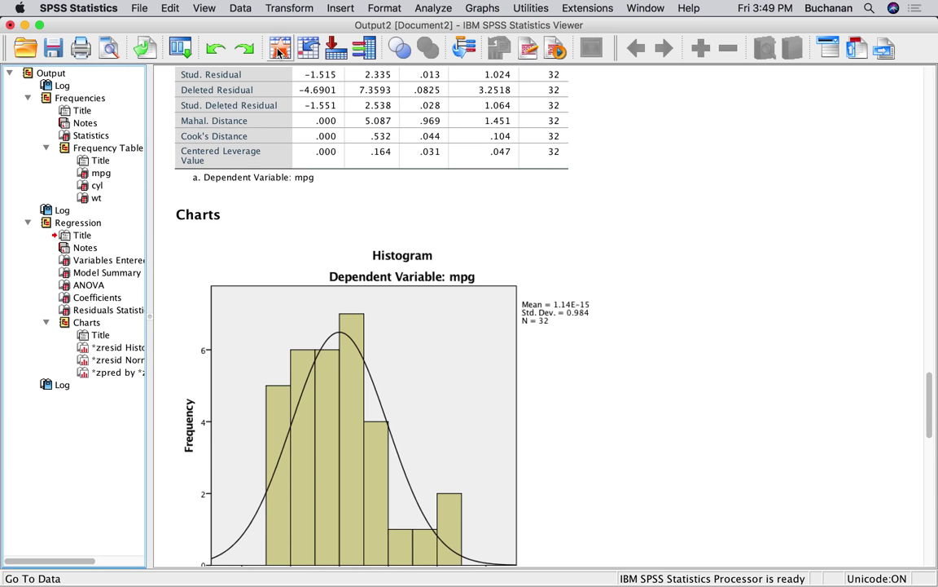
pyautogui.click(279, 50)
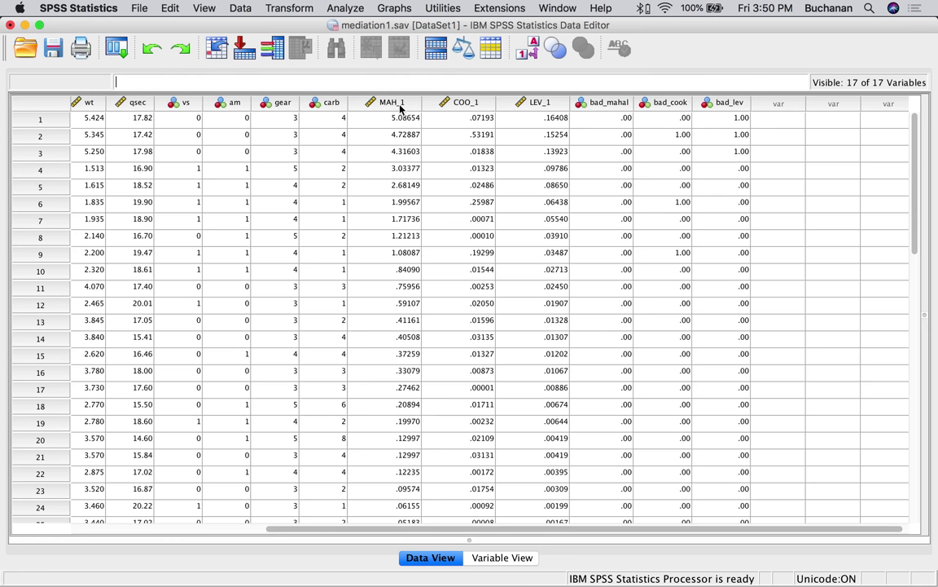
# Step: Sort cases descending by COO_1, then descending by LEV_1
pyautogui.rightClick(467, 100)
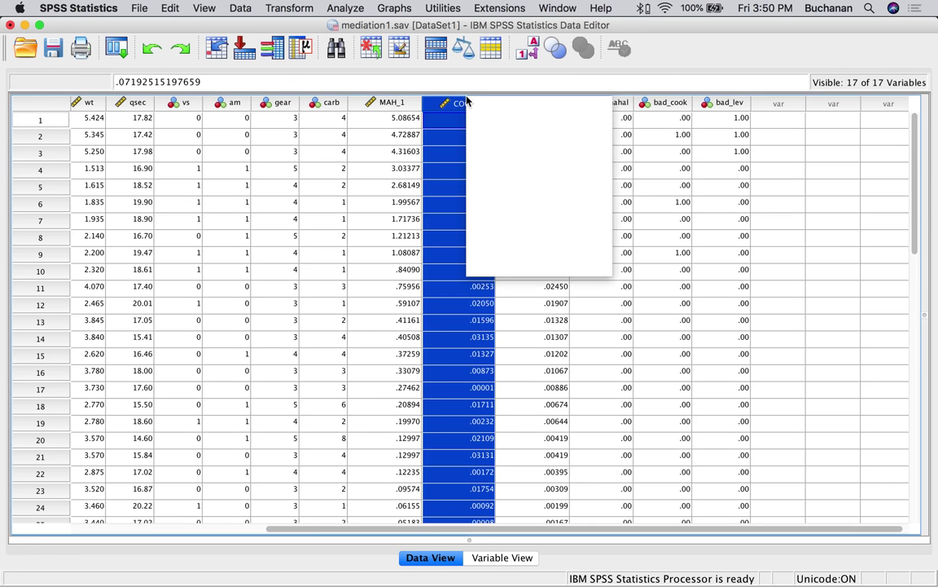
pyautogui.click(496, 209)
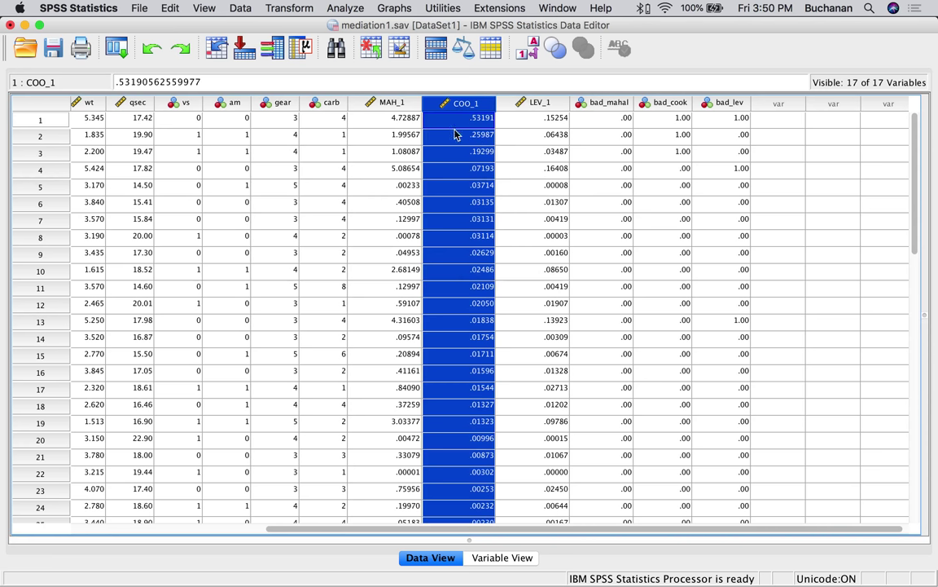
pyautogui.click(534, 103)
pyautogui.rightClick(517, 107)
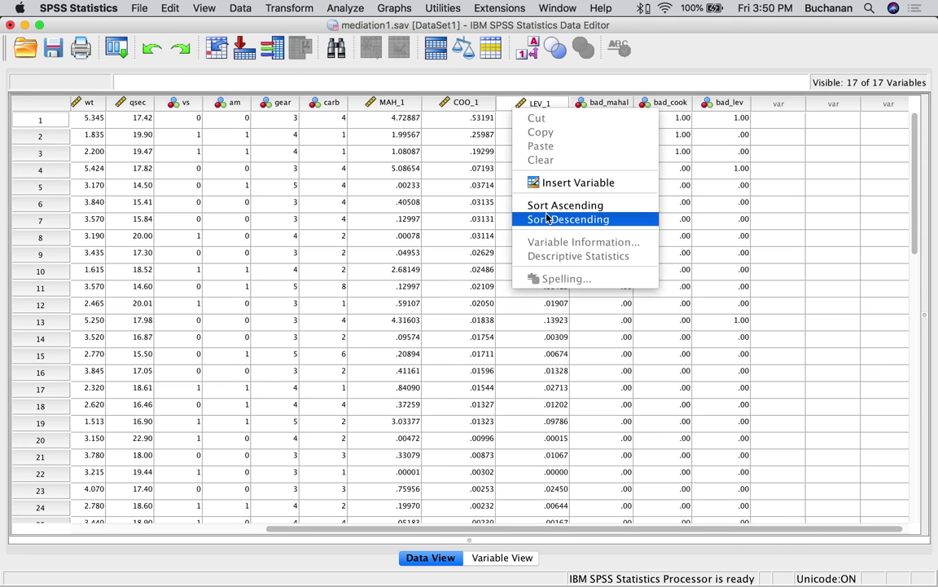
pyautogui.press('Escape')
pyautogui.click(552, 107)
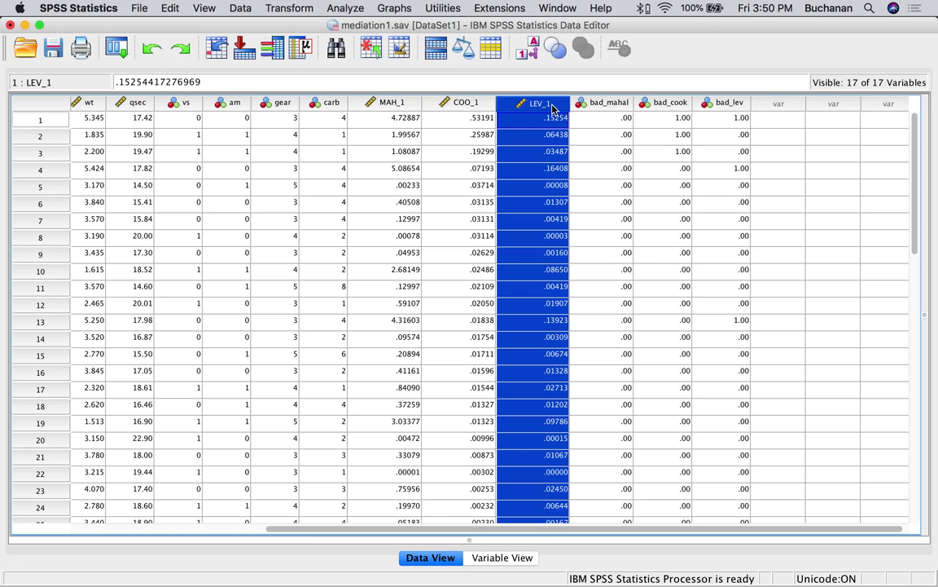
pyautogui.rightClick(553, 107)
pyautogui.rightClick(553, 105)
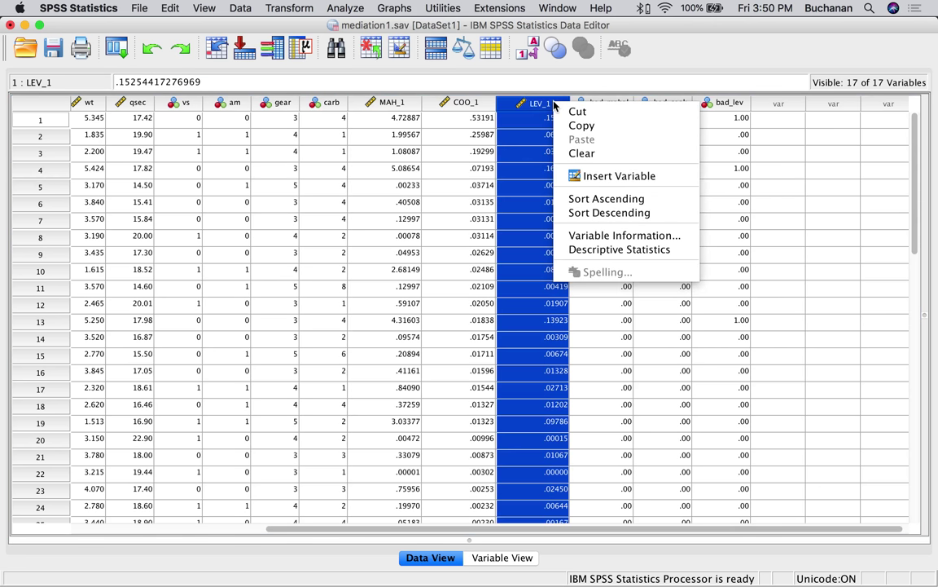
pyautogui.click(585, 214)
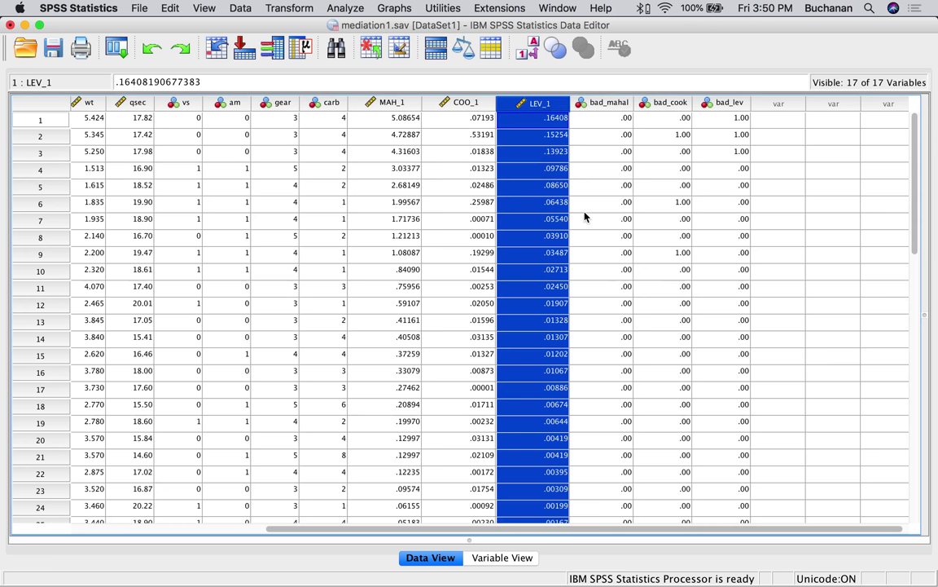
# Step: Inspect the bad_mahal, bad_cook and bad_lev flags of the top rows
pyautogui.click(621, 152)
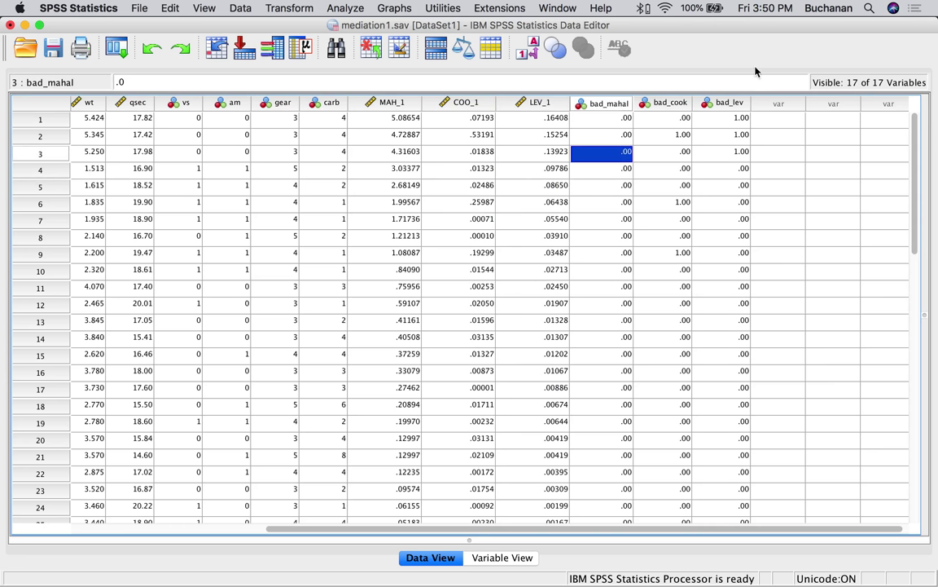
pyautogui.click(669, 139)
pyautogui.press('Right')
pyautogui.press('Left')
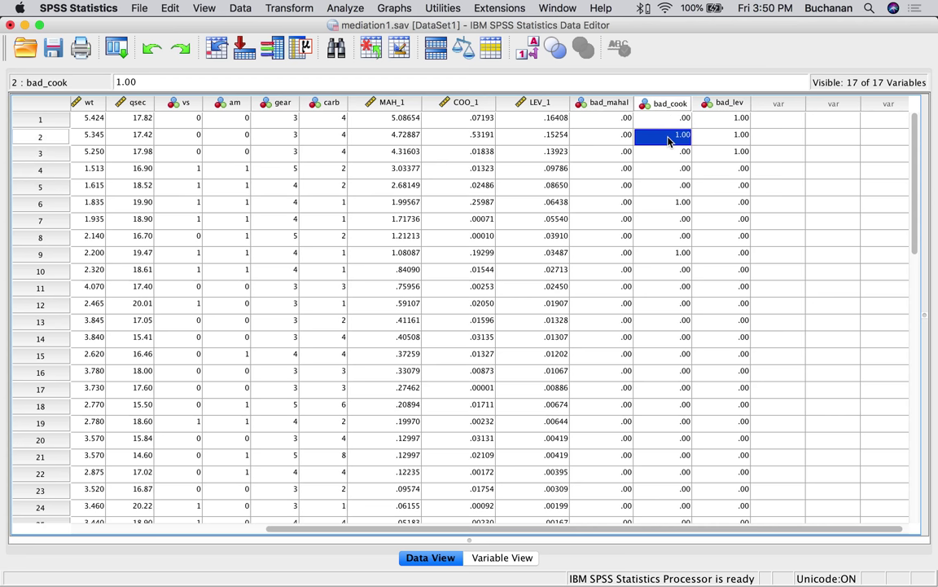
pyautogui.press('Right')
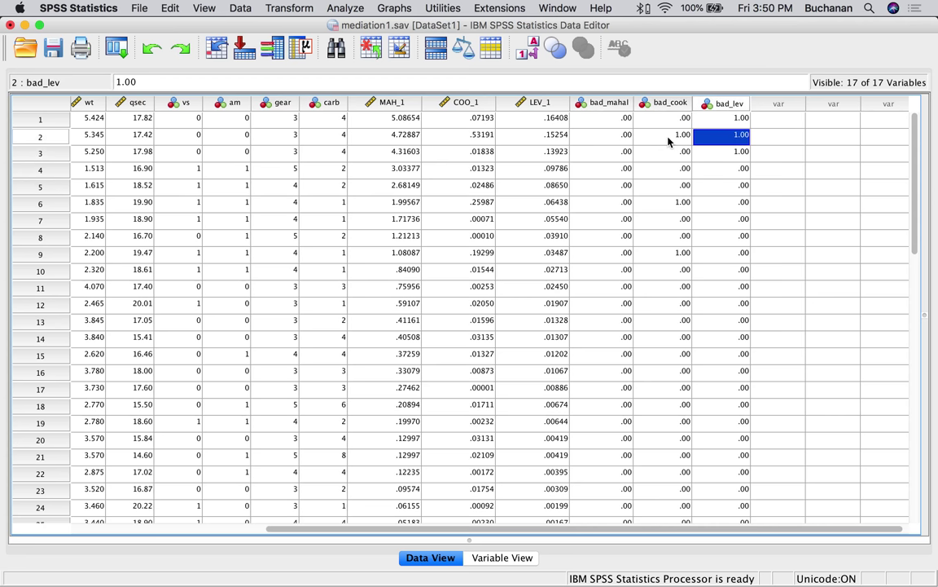
# Step: Start a new computed variable named bad_total
pyautogui.click(269, 8)
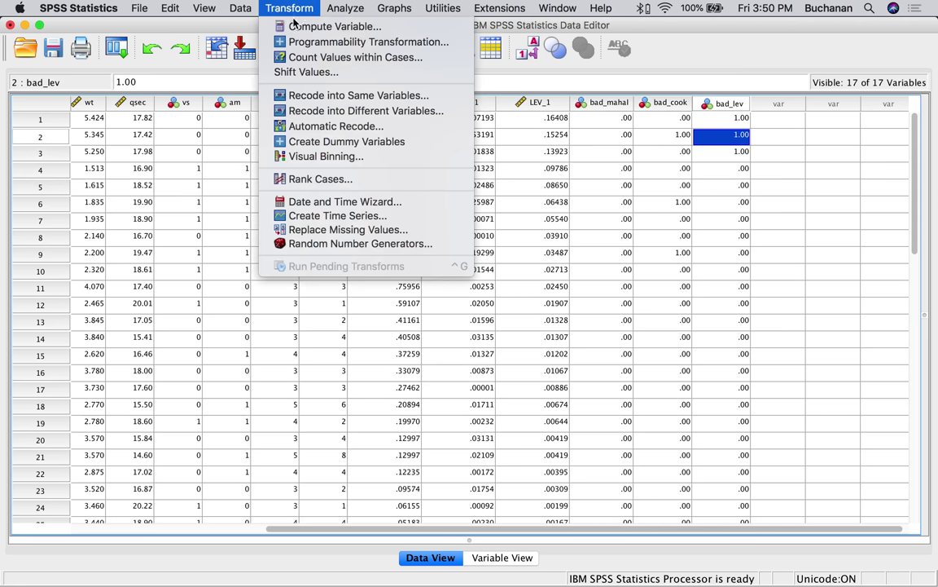
pyautogui.click(295, 27)
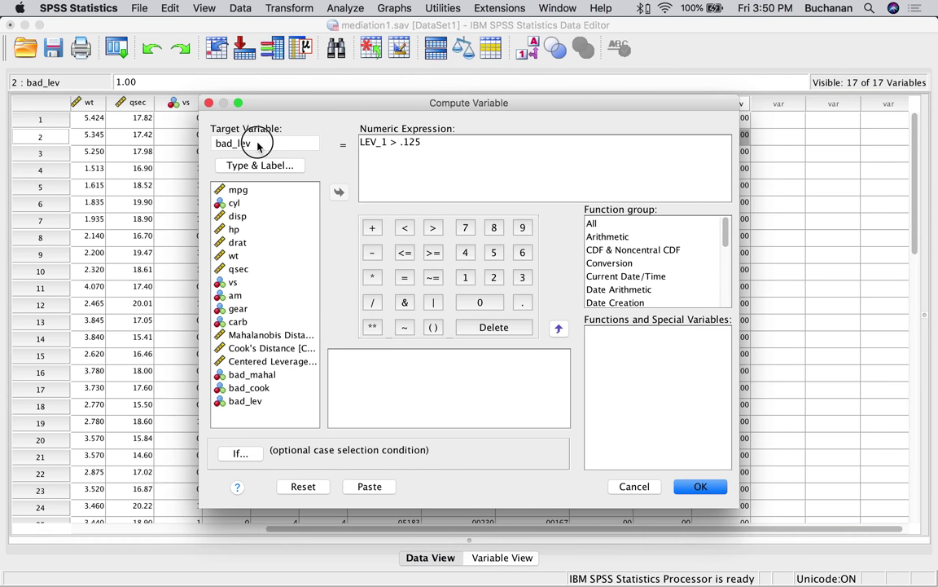
pyautogui.doubleClick(258, 142)
pyautogui.write('bad_tal')
pyautogui.press('BackSpace')
pyautogui.press('BackSpace')
pyautogui.write('otal')
# Step: Set its expression to bad_mahal+bad_cook+bad_lev, compute it, and return to the data
pyautogui.tripleClick(383, 143)
pyautogui.press('BackSpace')
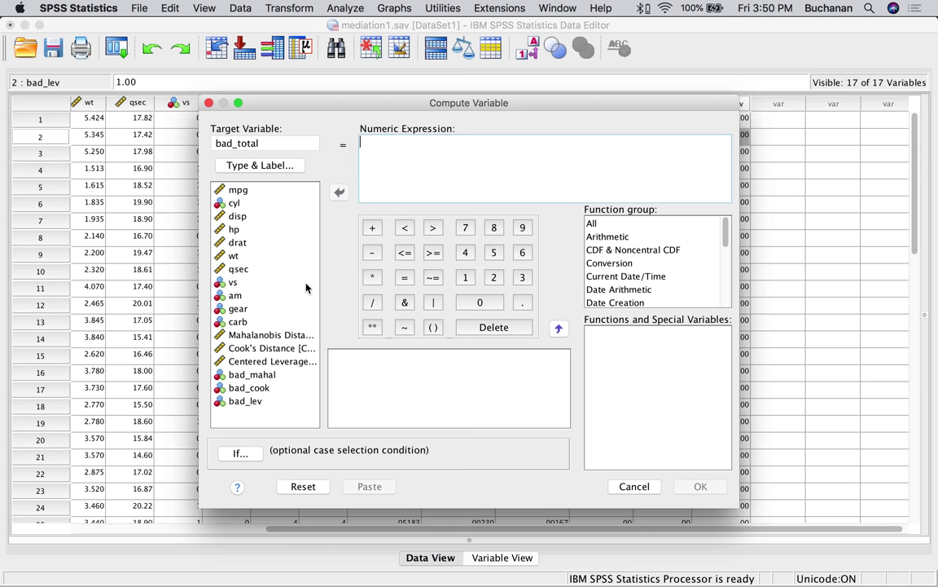
pyautogui.doubleClick(259, 376)
pyautogui.write('+')
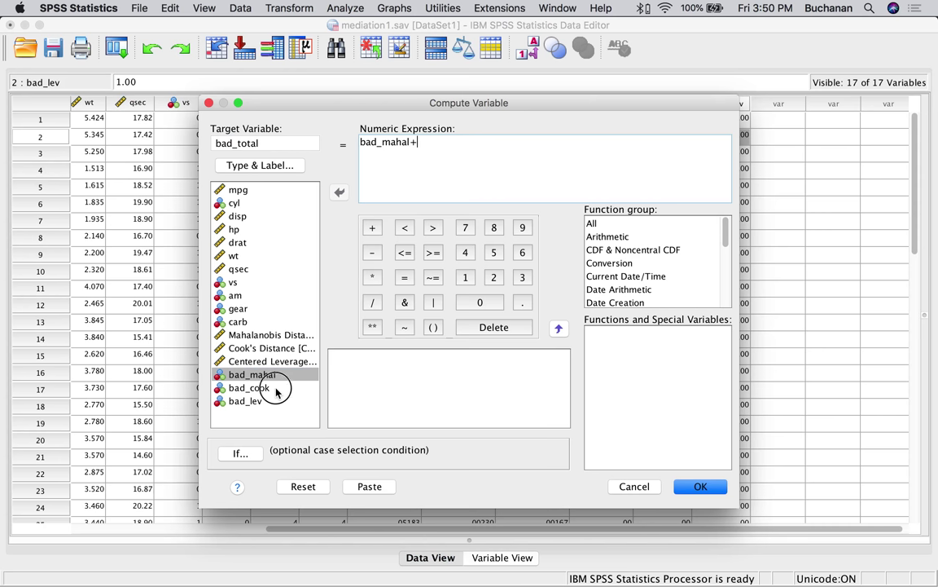
pyautogui.doubleClick(249, 387)
pyautogui.write('+')
pyautogui.doubleClick(245, 401)
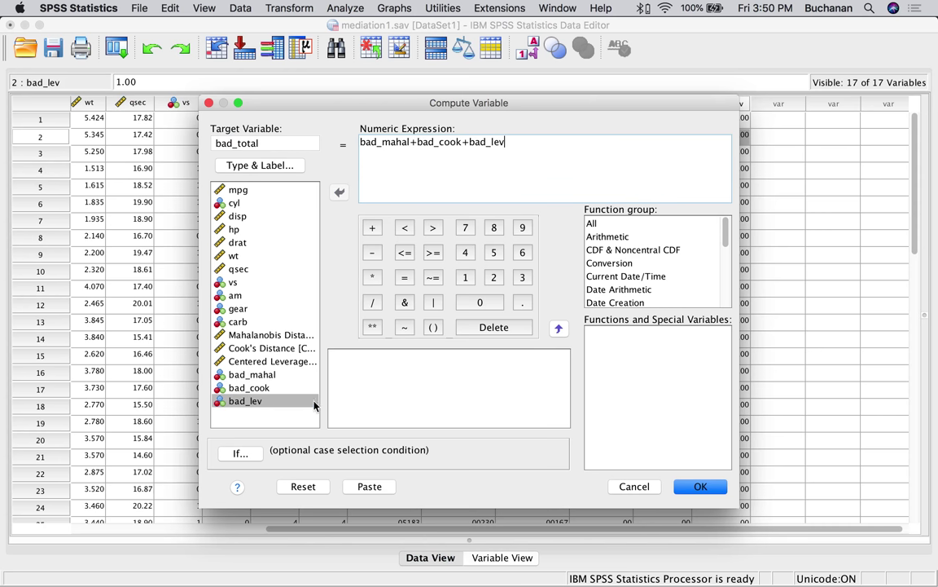
pyautogui.click(699, 486)
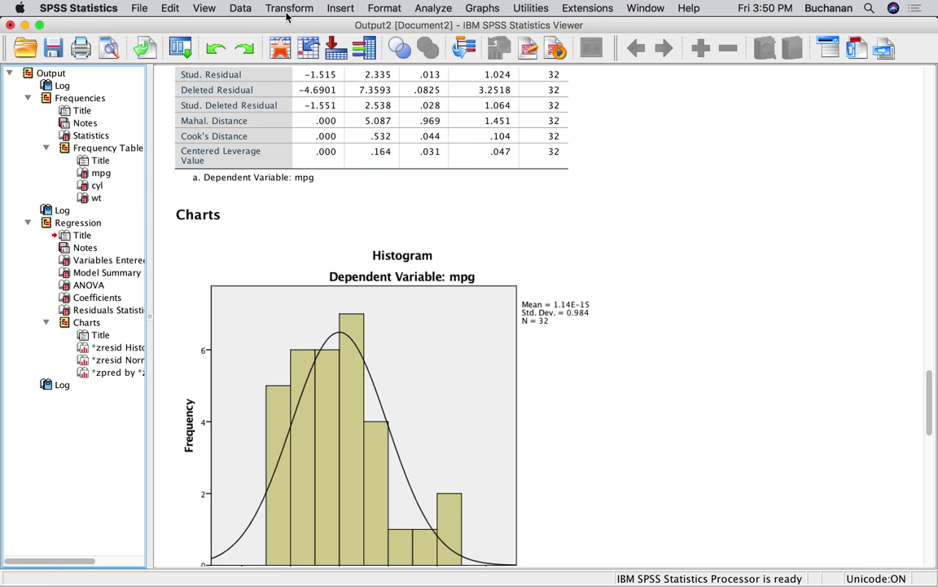
pyautogui.click(281, 47)
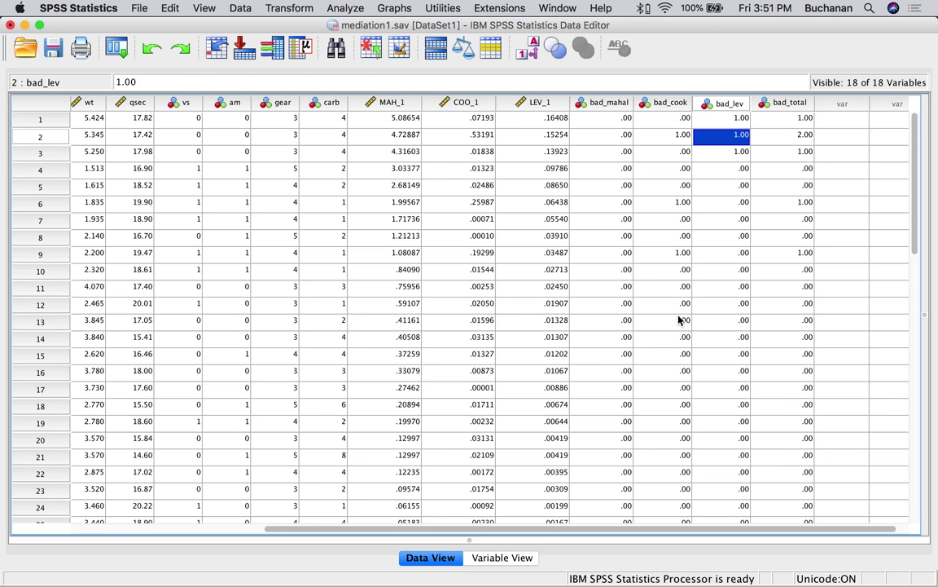
# Step: Save the data file, then select only cases where bad_total < 2
pyautogui.hscroll(-10, 679, 320)
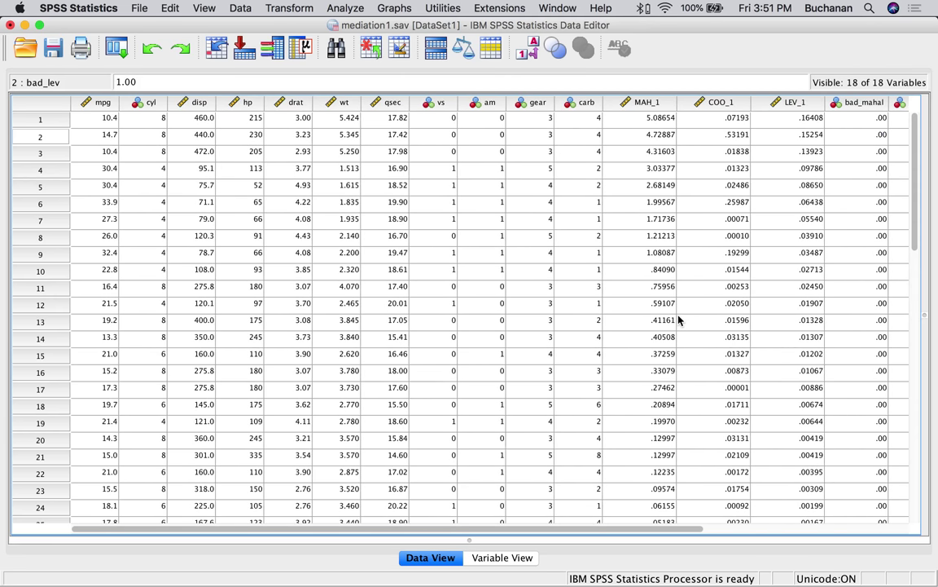
pyautogui.press('super+s')
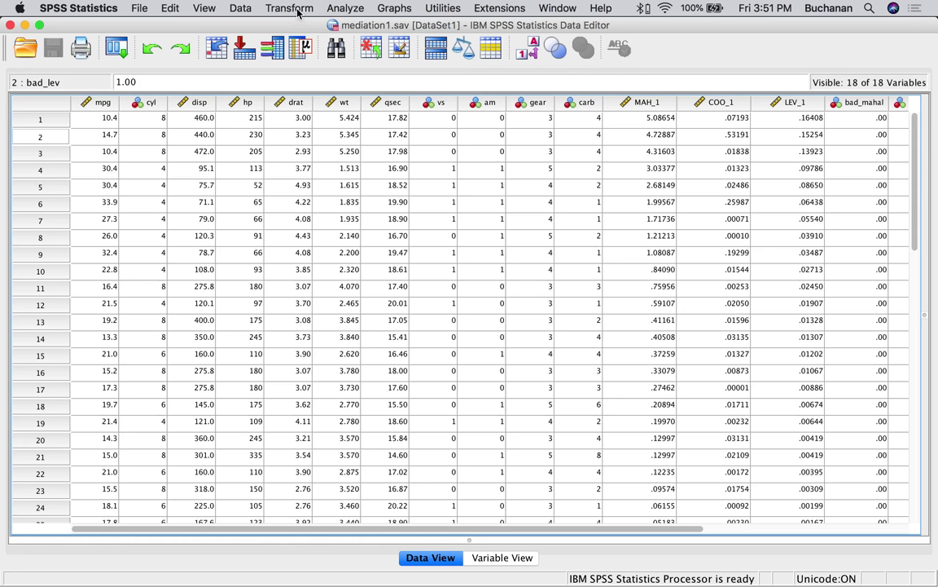
pyautogui.click(239, 10)
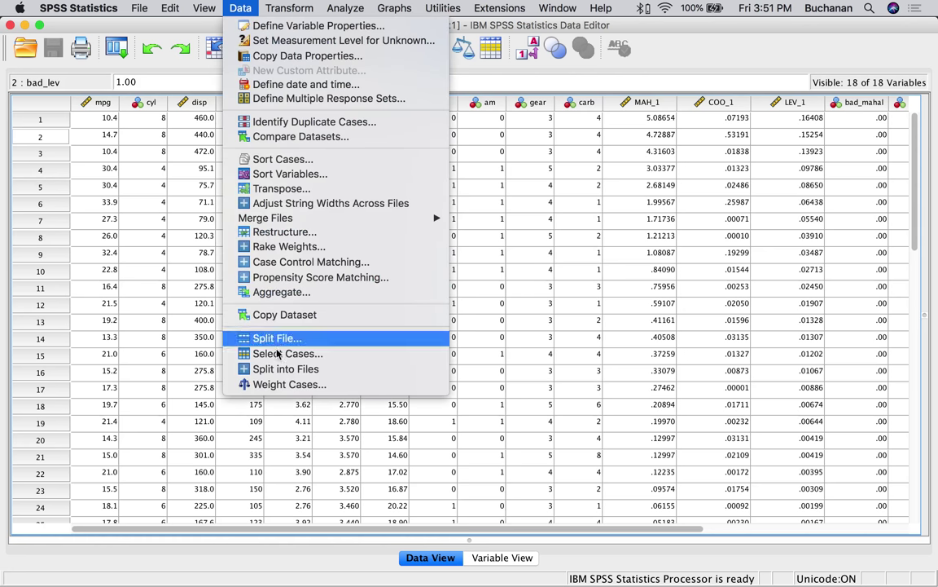
pyautogui.click(281, 354)
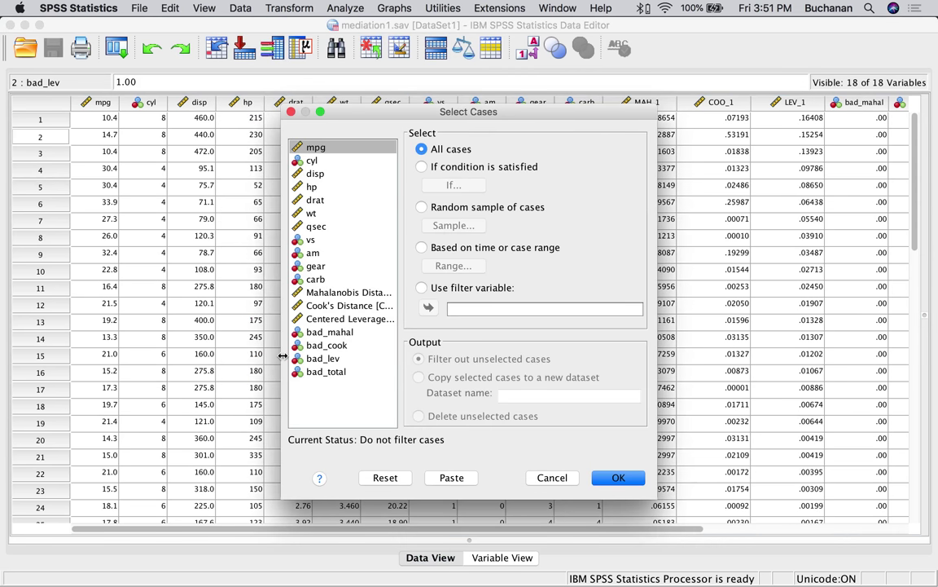
pyautogui.click(421, 166)
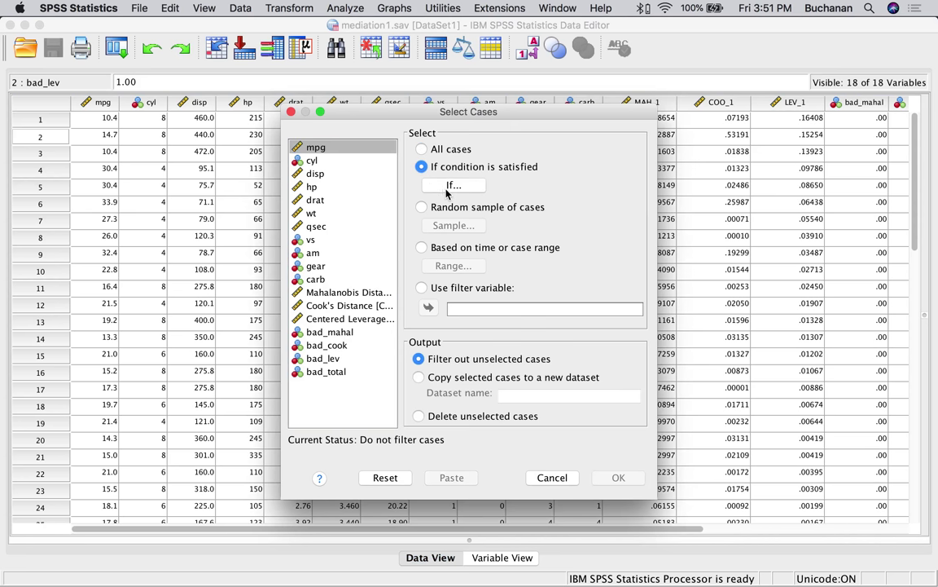
pyautogui.click(447, 189)
pyautogui.doubleClick(244, 388)
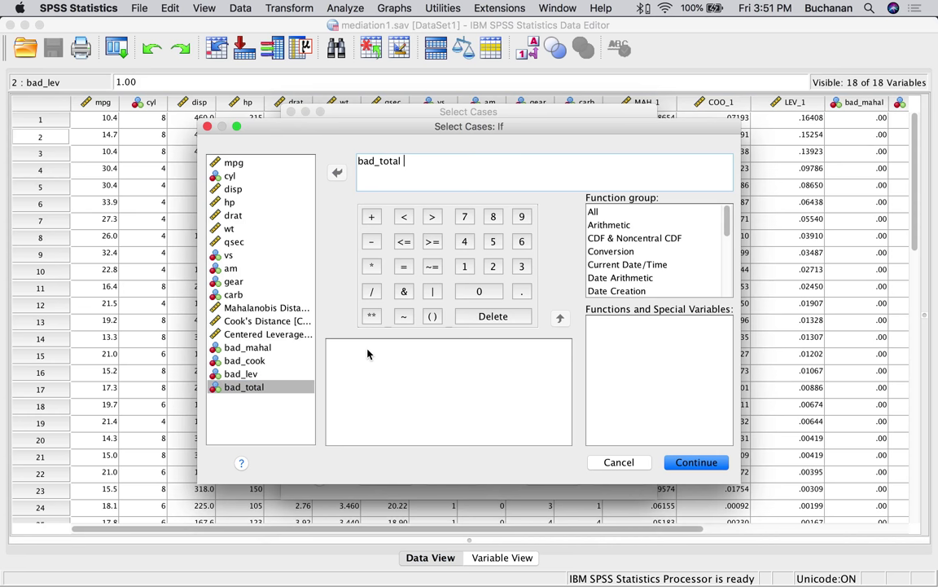
pyautogui.write('< 3')
pyautogui.click(691, 463)
pyautogui.click(619, 477)
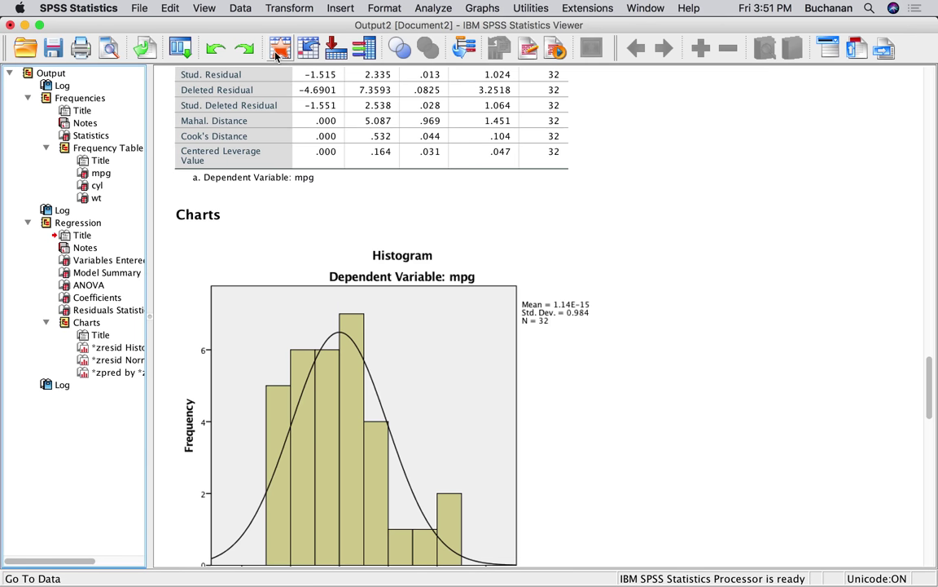
# Step: Delete the filter_$ column from the data with Edit > Clear
pyautogui.click(280, 48)
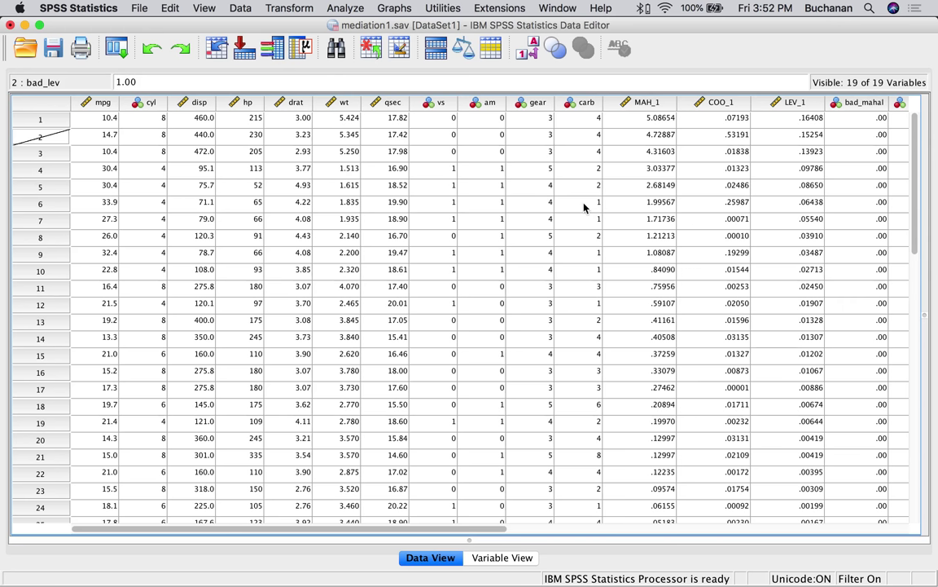
pyautogui.hscroll(10, 584, 206)
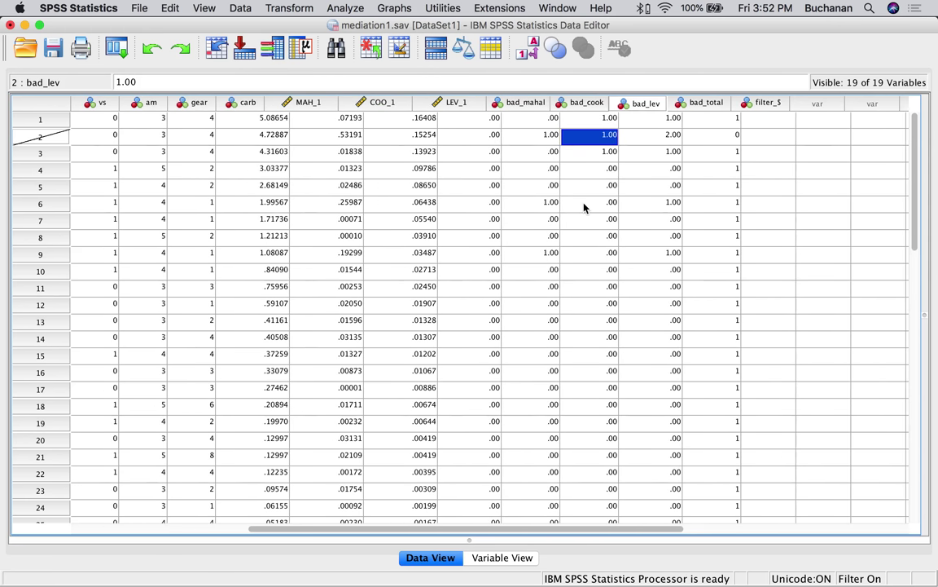
pyautogui.click(707, 106)
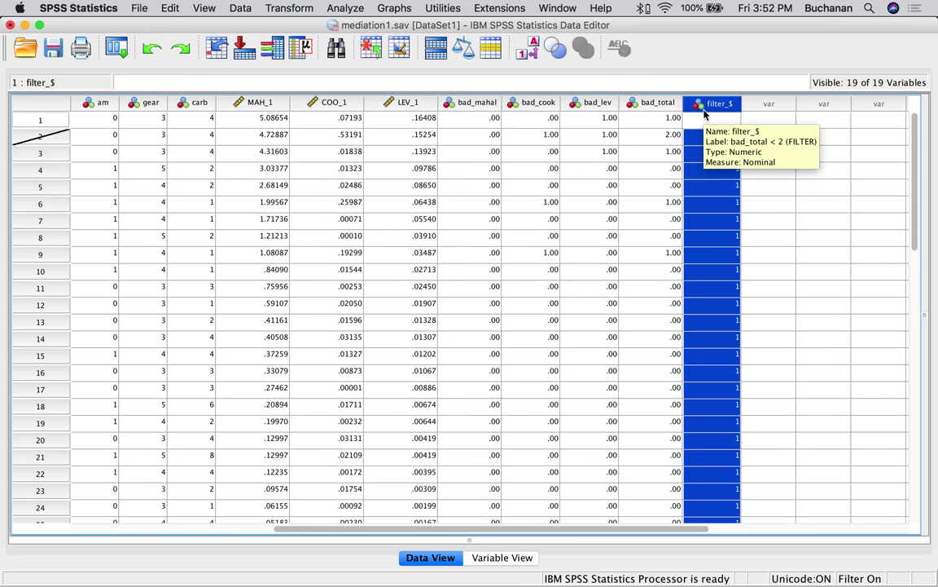
pyautogui.rightClick(705, 107)
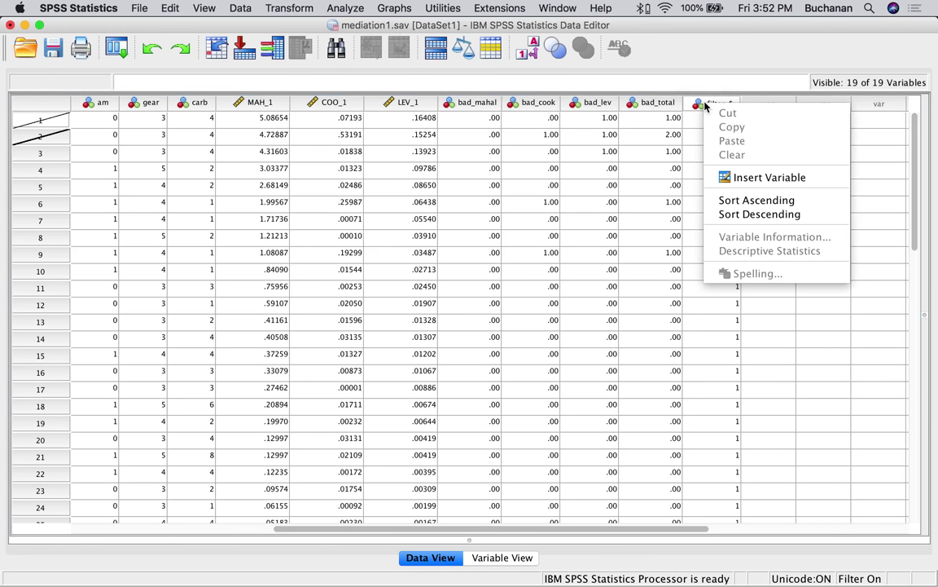
pyautogui.click(652, 152)
pyautogui.click(703, 105)
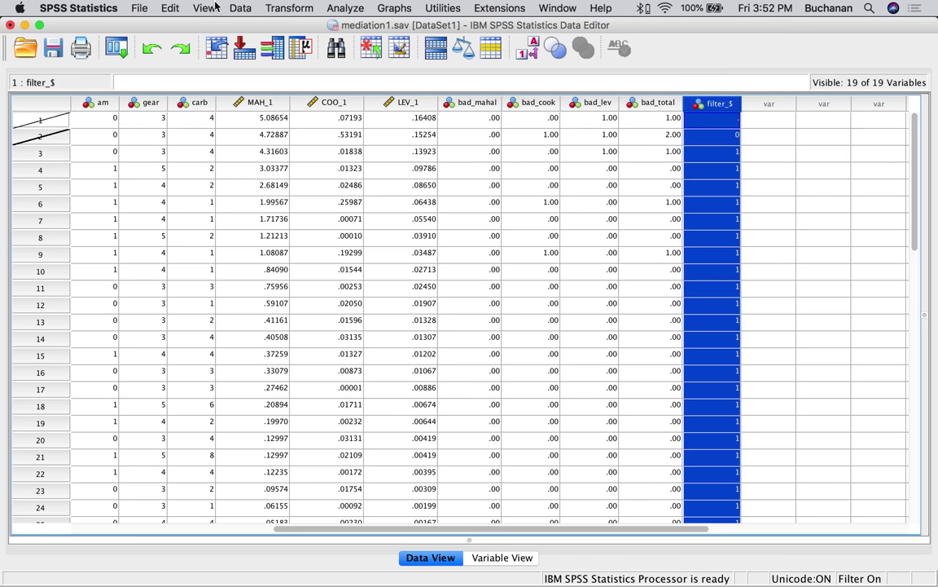
pyautogui.click(163, 8)
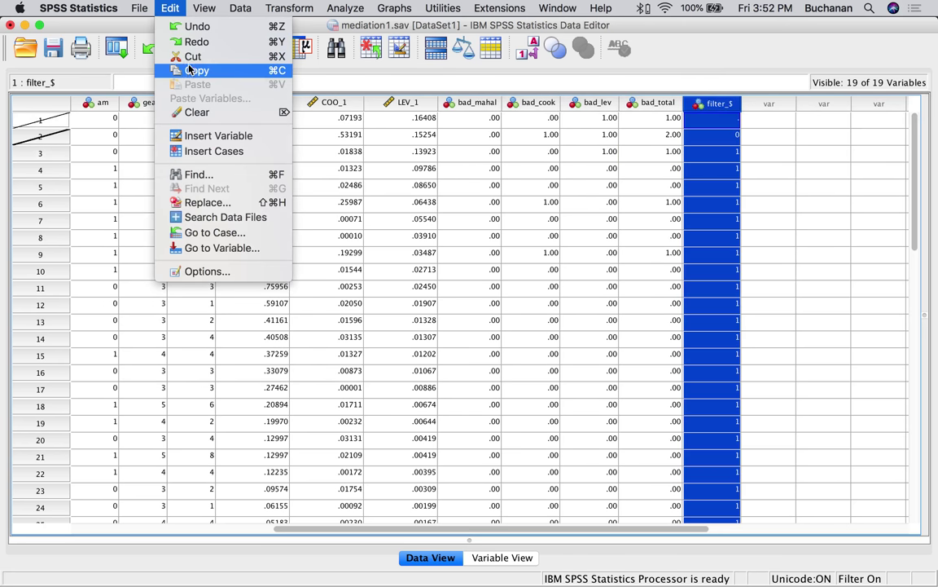
pyautogui.click(197, 112)
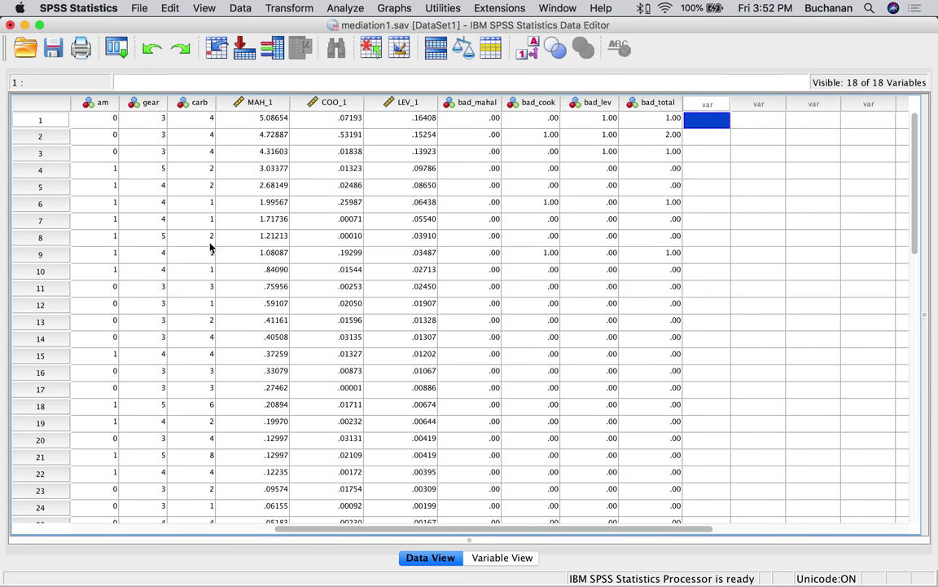
# Step: Bring the output viewer to the front and look over the residual histogram
pyautogui.click(191, 233)
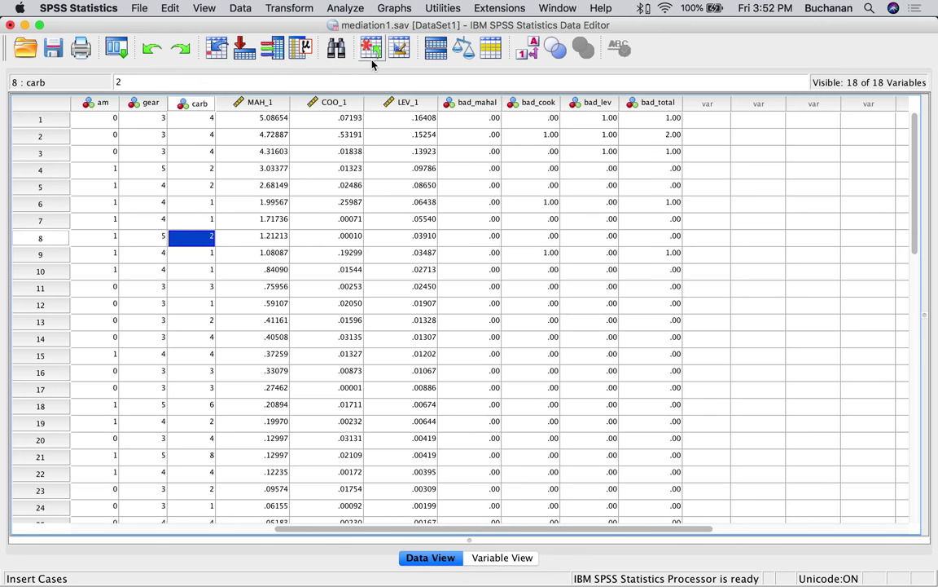
pyautogui.hotkey('ctrl', 'Up')
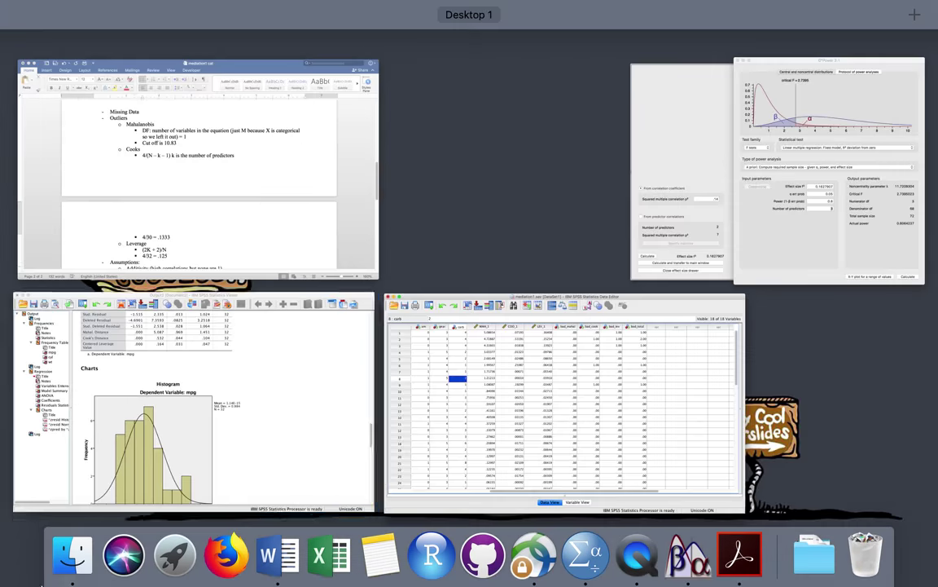
pyautogui.click(323, 433)
pyautogui.scroll(1, 626, 303)
pyautogui.click(626, 303)
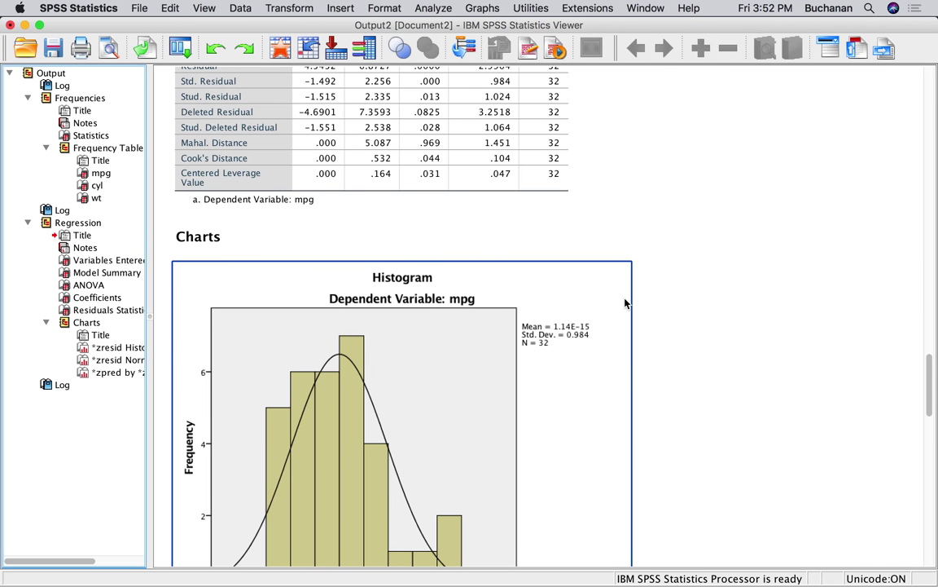
pyautogui.click(621, 240)
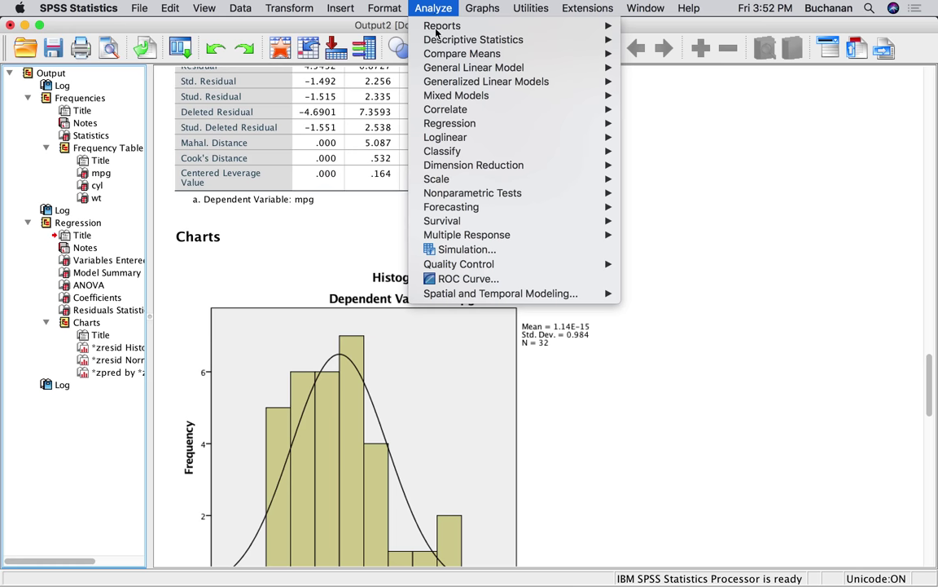
pyautogui.click(692, 322)
pyautogui.scroll(-10, 670, 249)
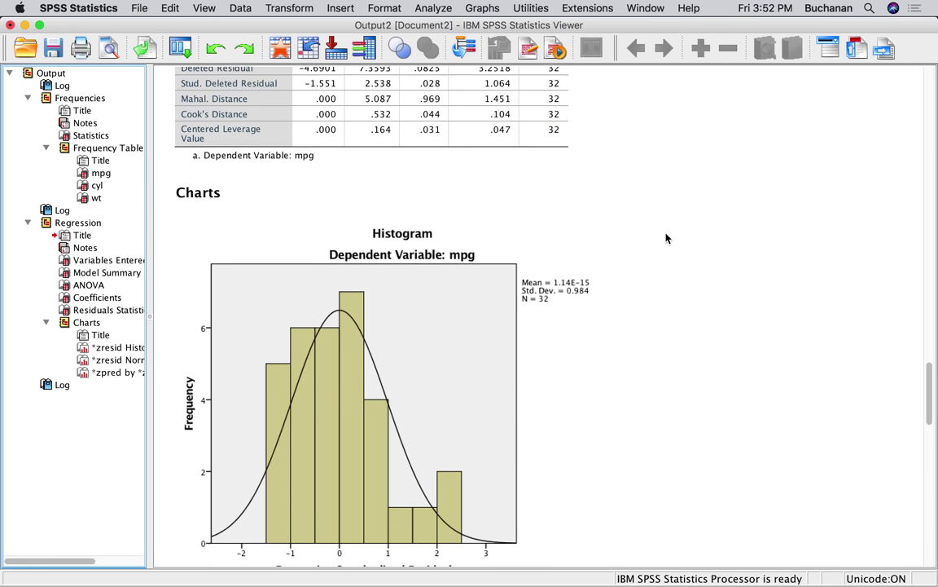
# Step: Review the histogram and P-P plot, then move on to the mpg residual scatterplot
pyautogui.click(398, 100)
pyautogui.click(467, 538)
pyautogui.click(300, 241)
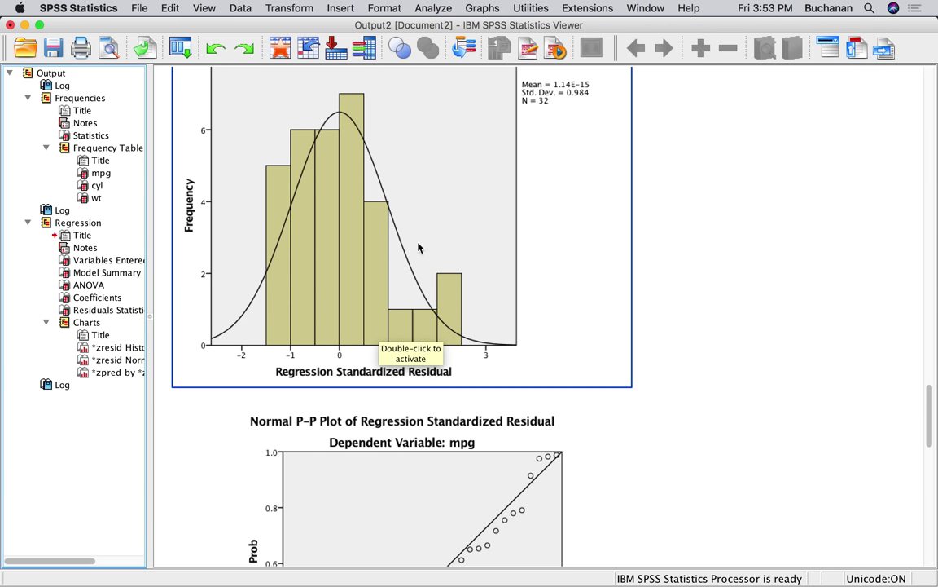
pyautogui.click(772, 321)
pyautogui.scroll(-5, 746, 320)
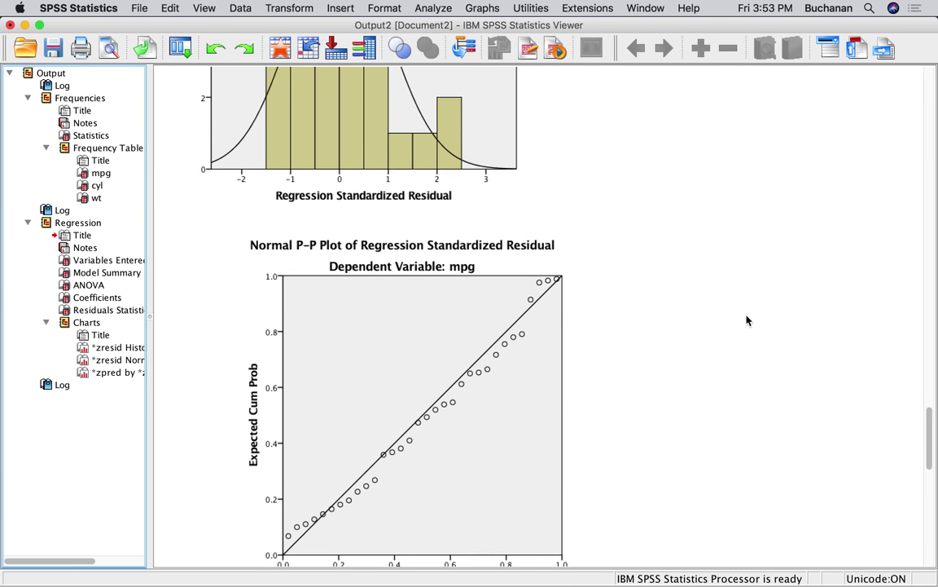
pyautogui.click(510, 419)
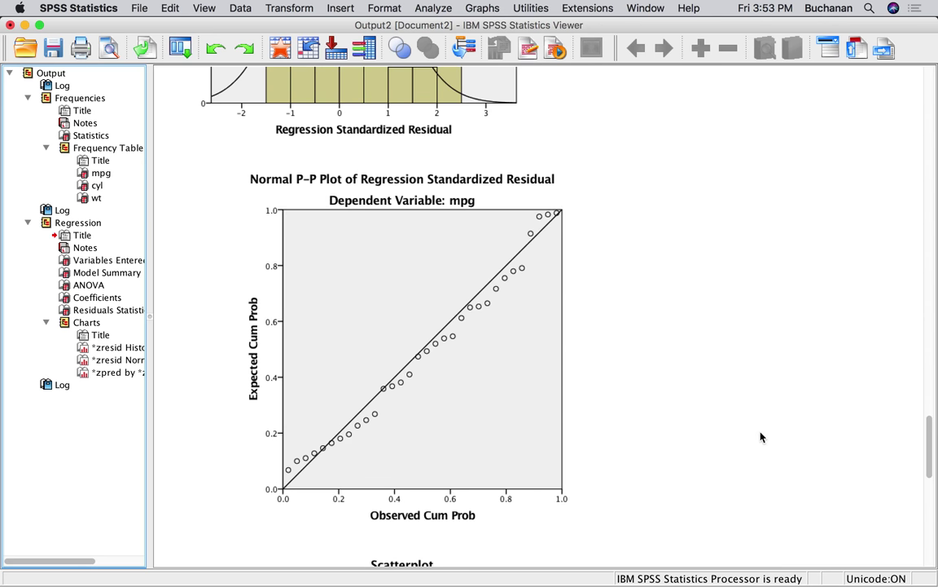
pyautogui.scroll(-7, 726, 382)
pyautogui.scroll(-4, 727, 383)
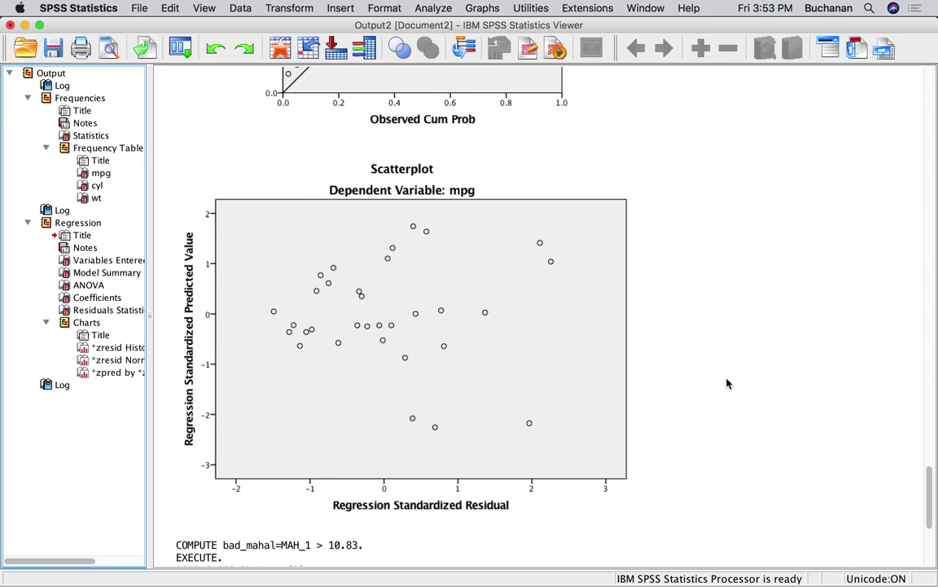
pyautogui.click(444, 288)
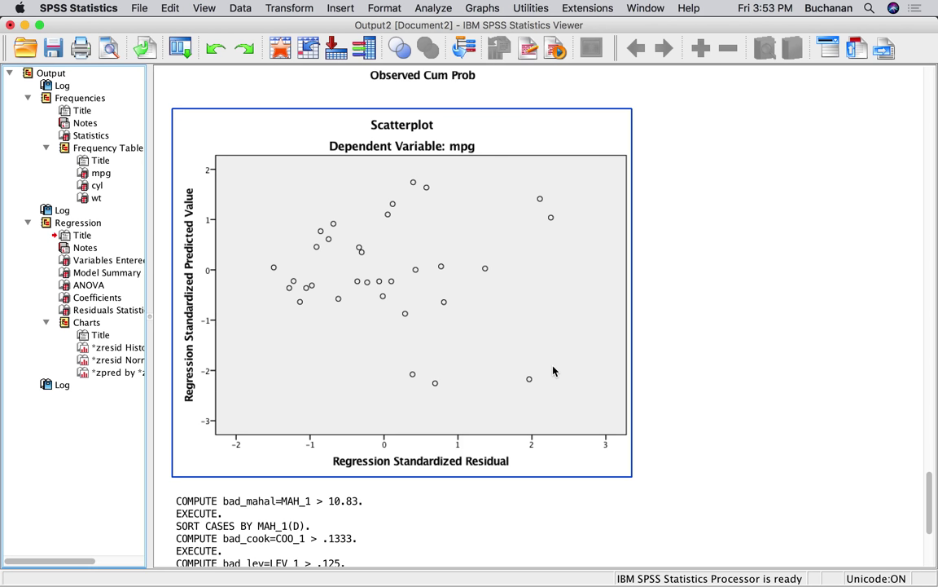
# Step: Open the PROCESS v3.0 dialog and reset its previous settings
pyautogui.click(434, 8)
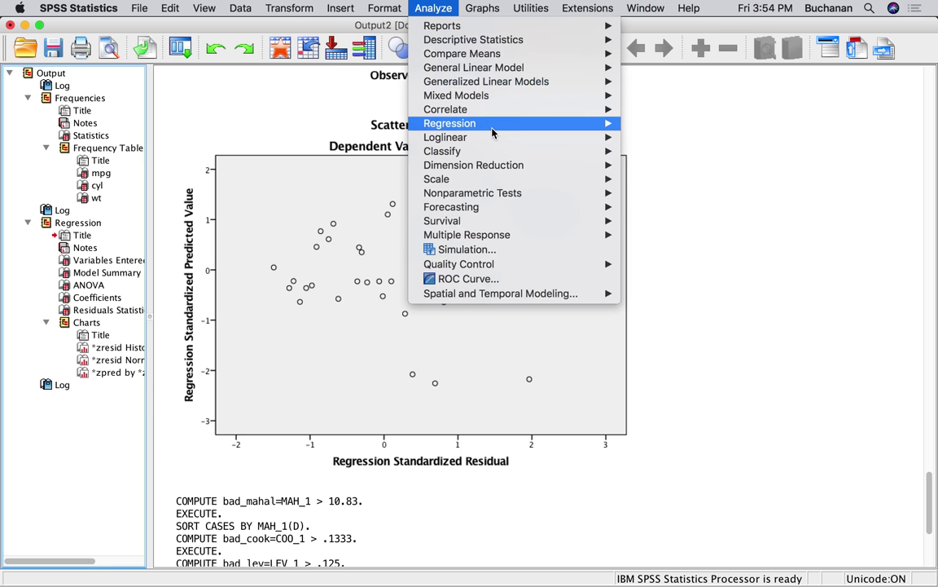
pyautogui.moveTo(458, 121)
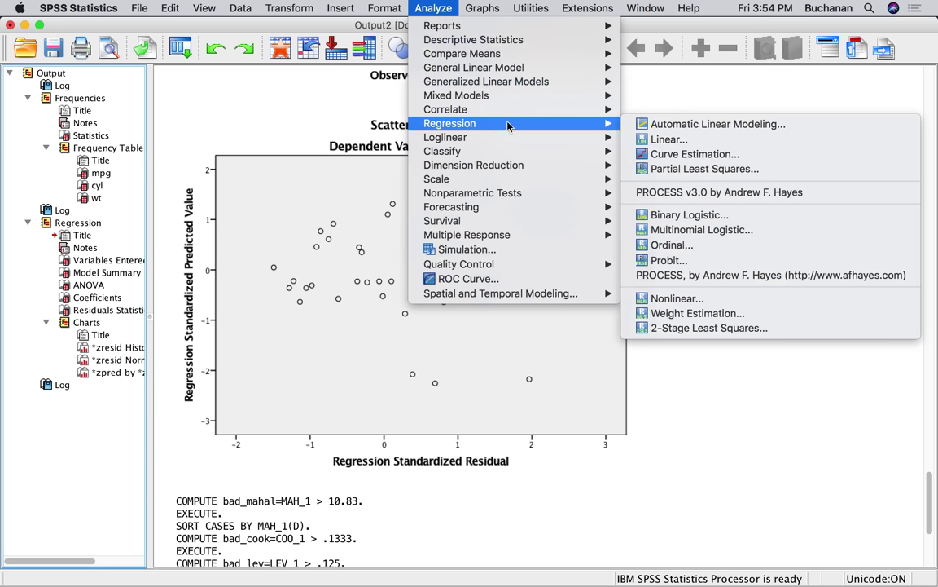
pyautogui.click(689, 194)
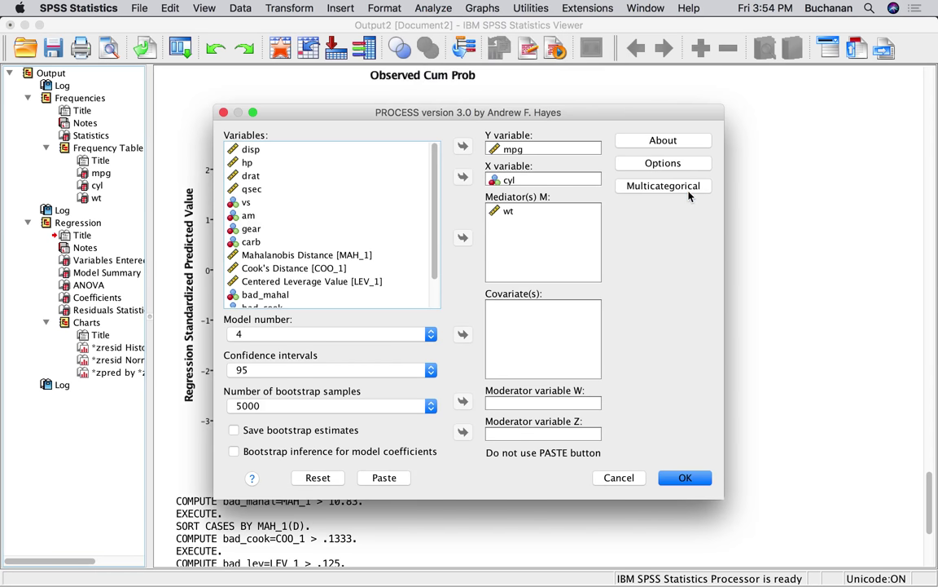
pyautogui.click(318, 477)
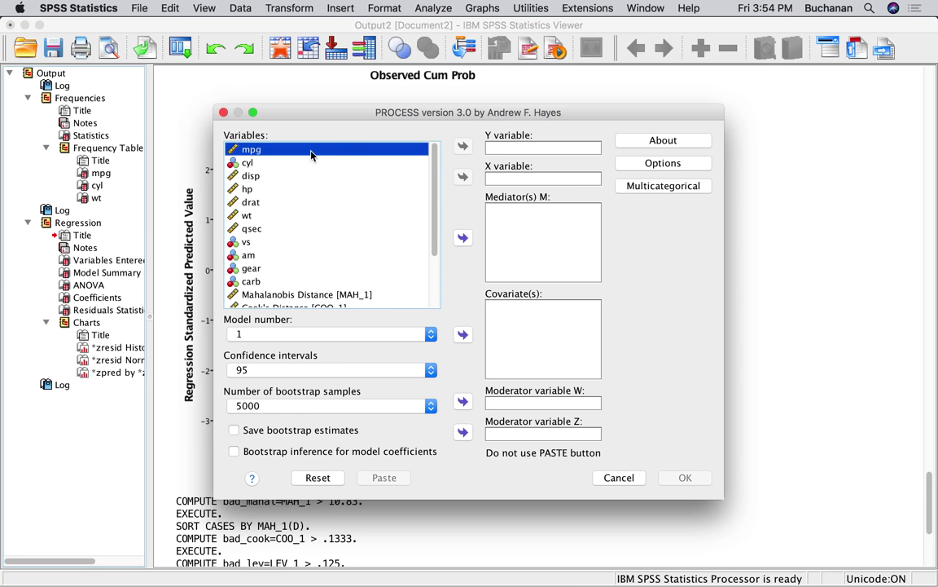
# Step: Assign mpg as Y, cyl as X and wt as mediator, using model 4
pyautogui.click(338, 147)
pyautogui.click(505, 146)
pyautogui.click(462, 146)
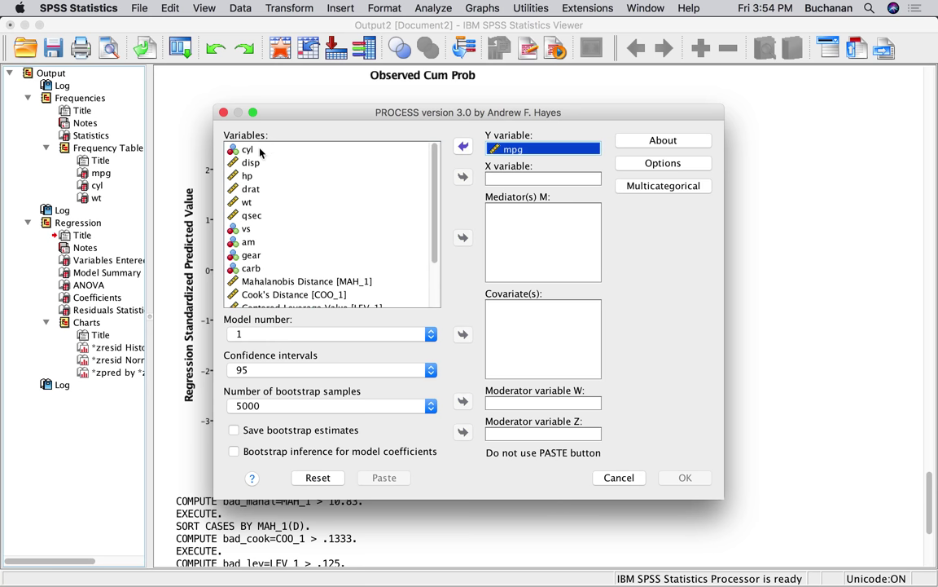
pyautogui.click(257, 151)
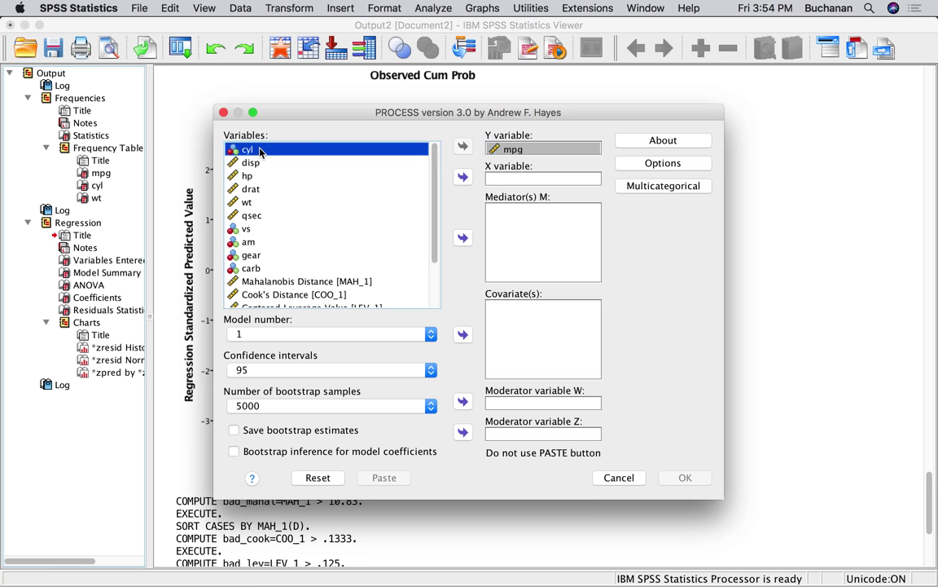
pyautogui.click(462, 176)
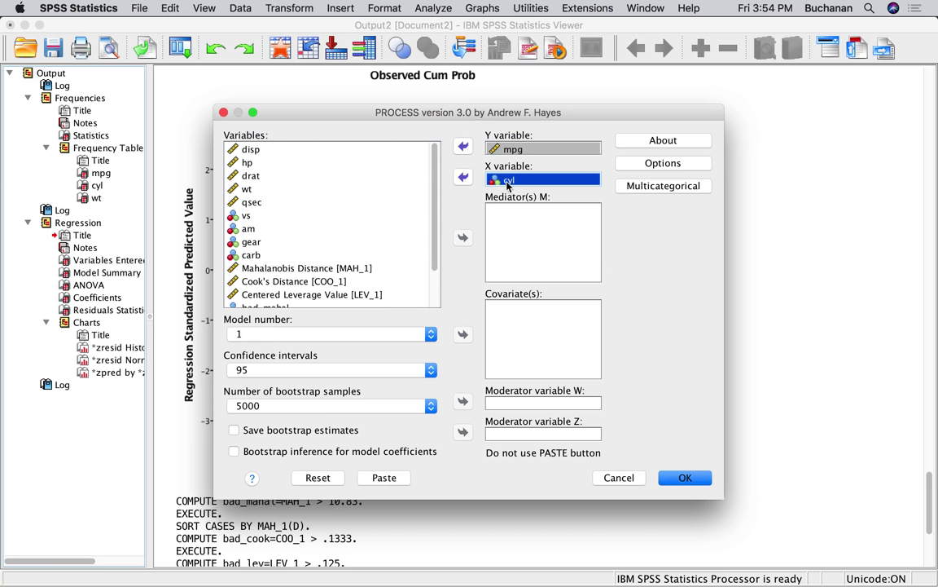
pyautogui.click(248, 188)
pyautogui.click(463, 238)
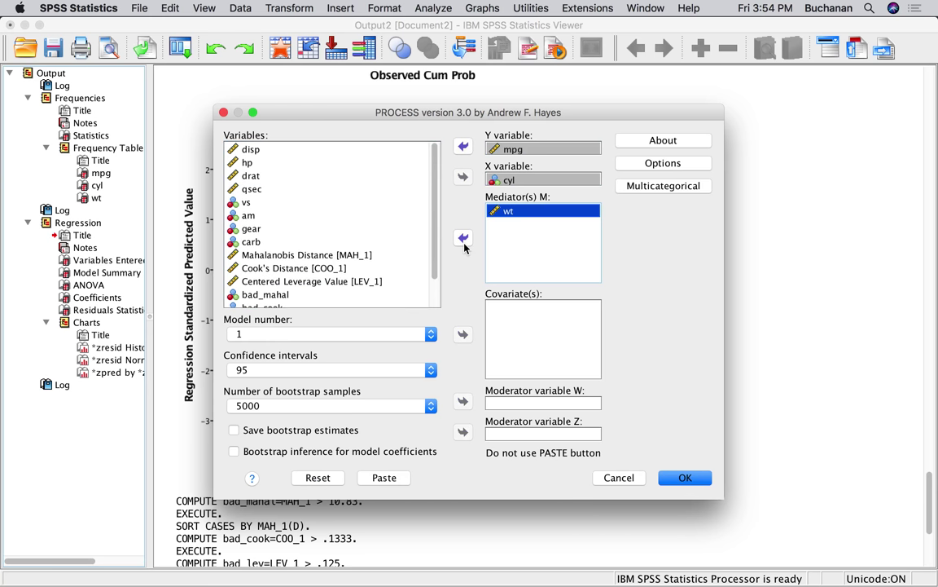
pyautogui.click(551, 352)
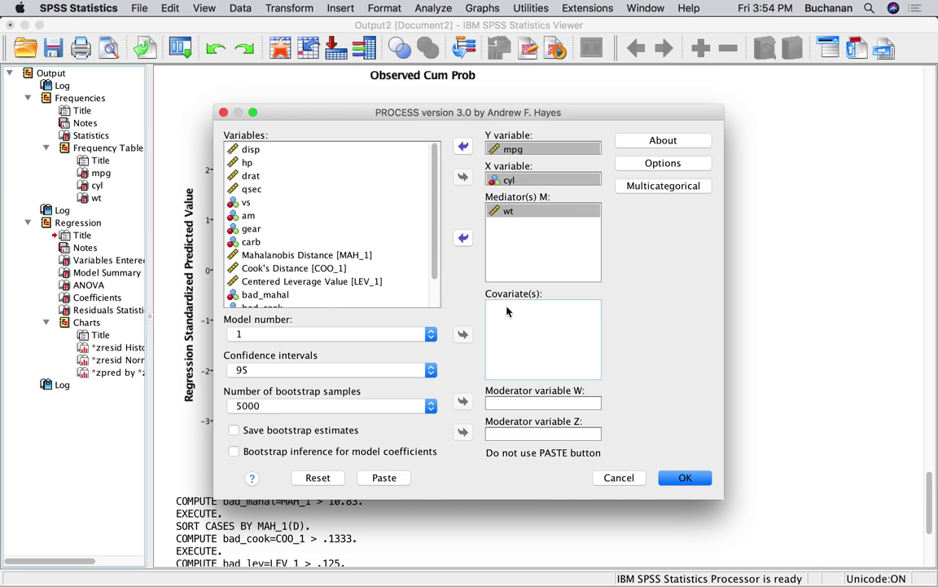
pyautogui.click(406, 334)
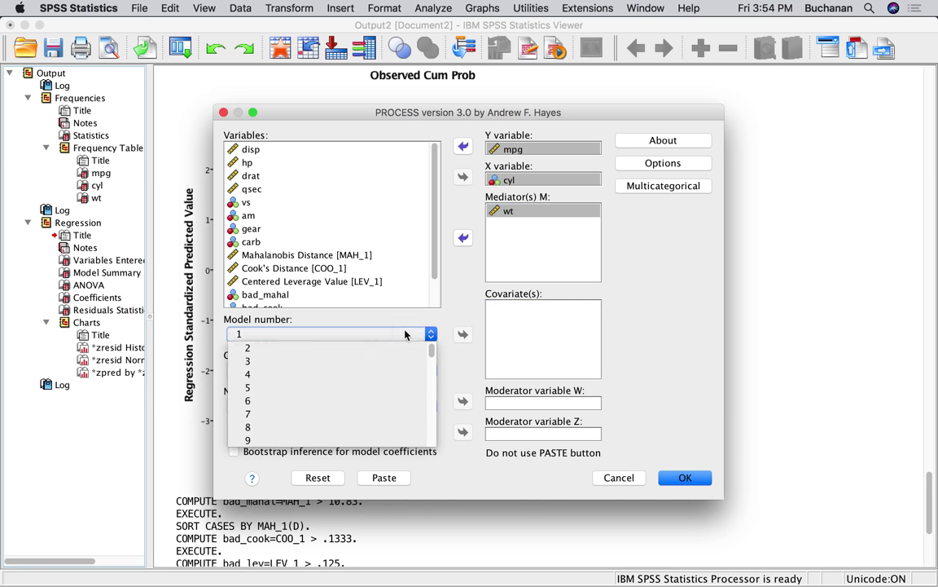
pyautogui.click(337, 374)
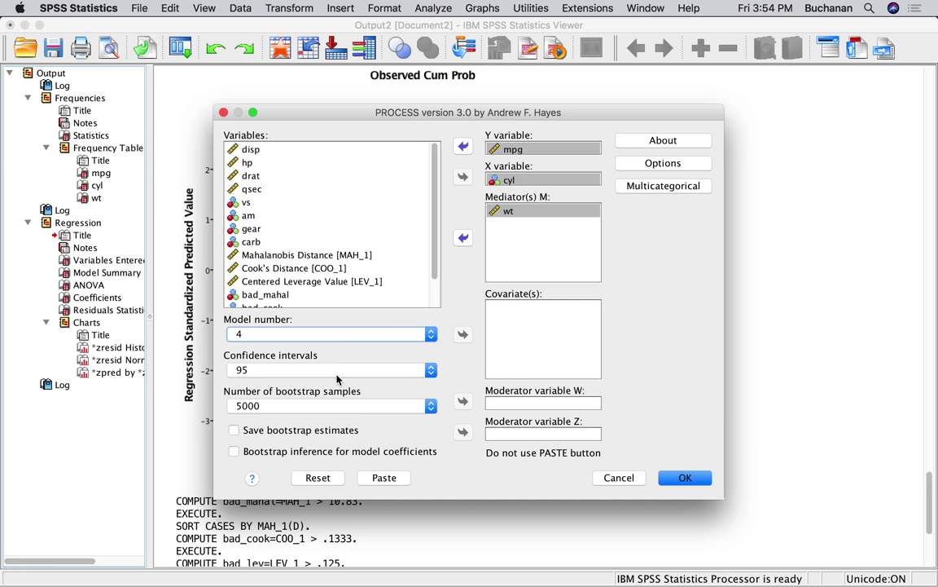
# Step: Mark X variable cyl as multicategorical with Indicator coding
pyautogui.click(664, 187)
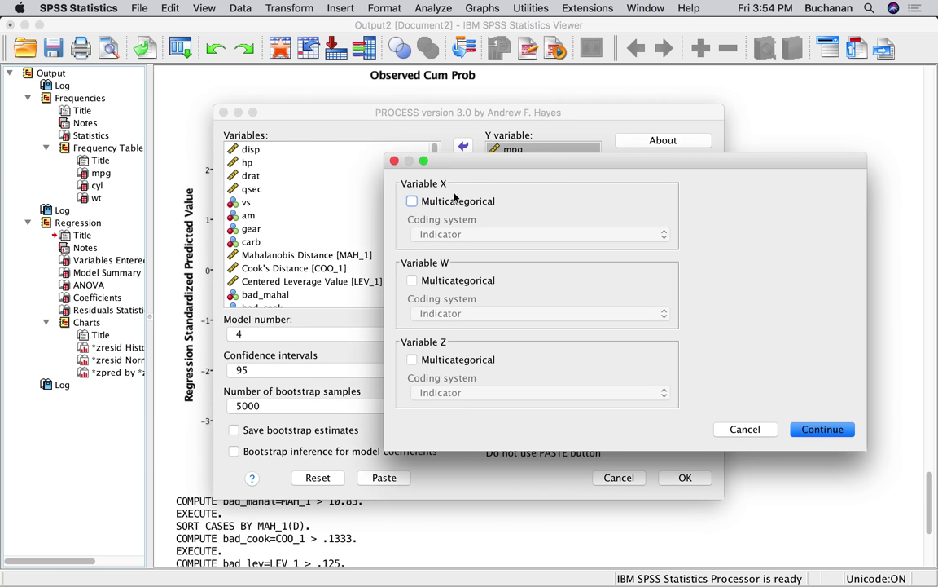
pyautogui.click(412, 201)
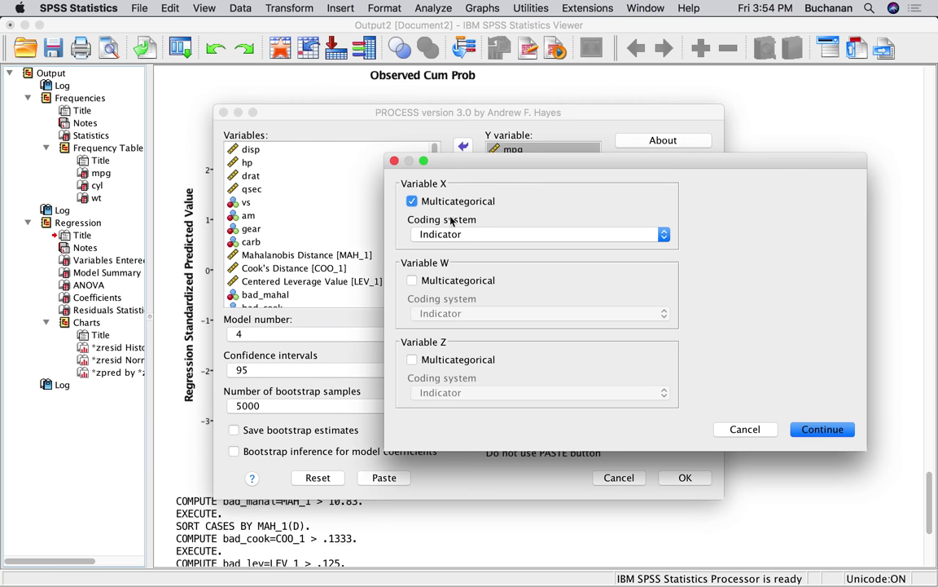
pyautogui.click(587, 234)
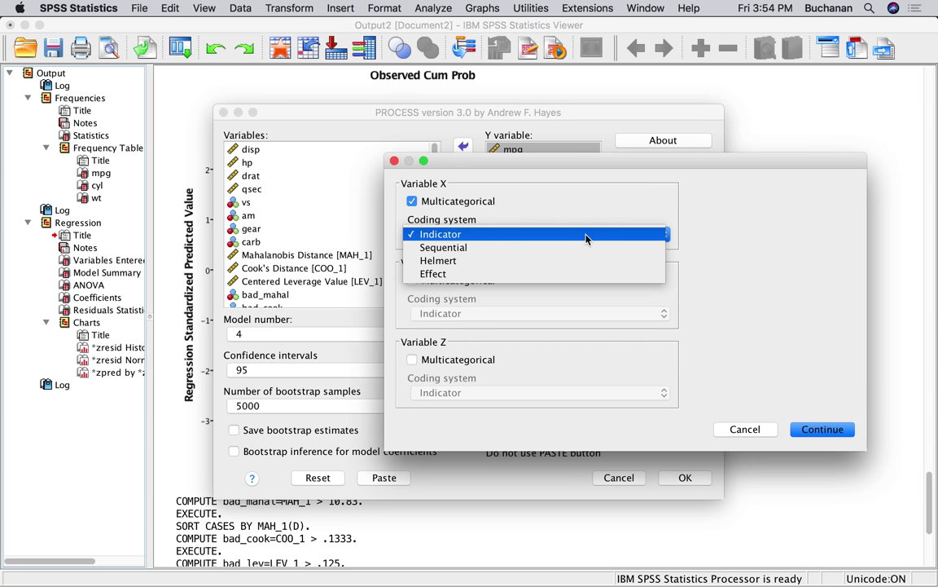
pyautogui.click(586, 236)
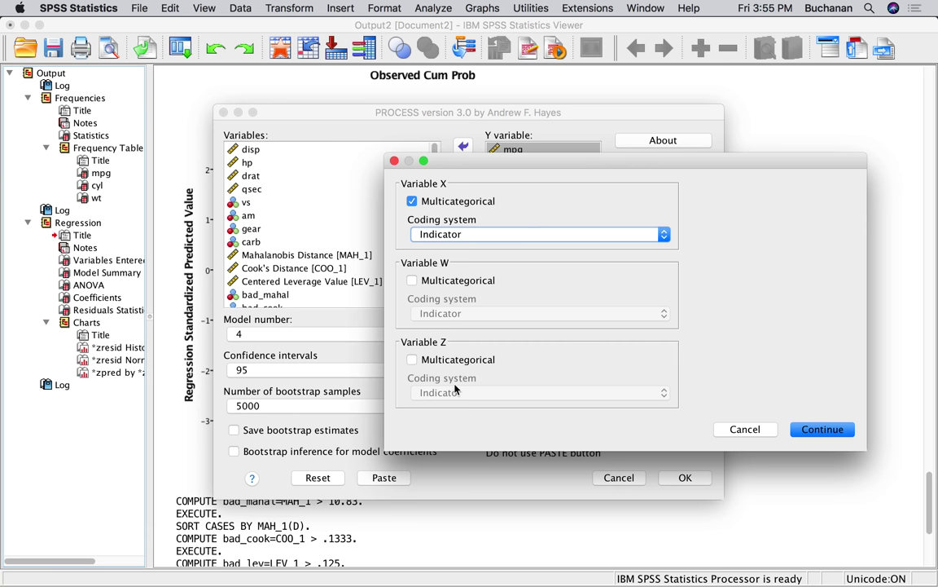
pyautogui.click(818, 429)
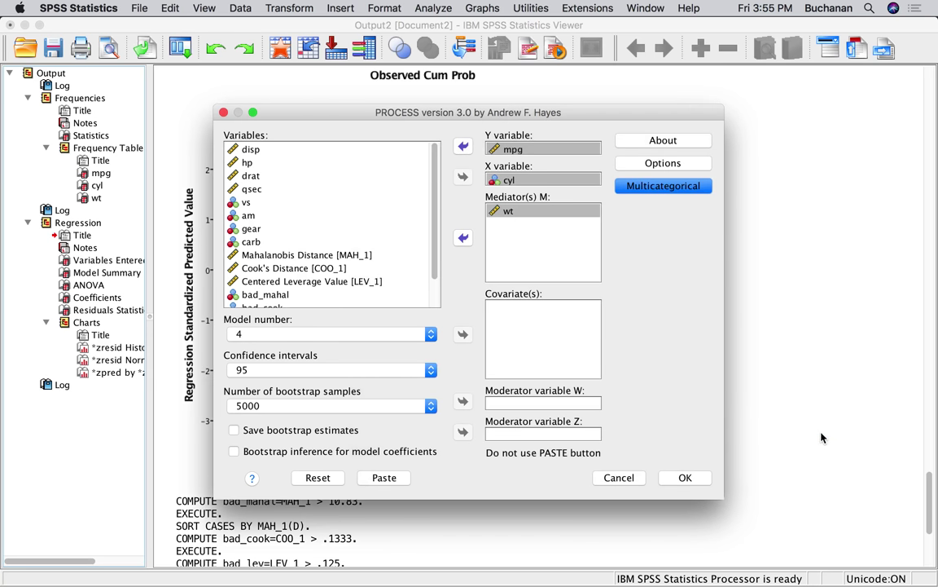
# Step: Tick 'Show total effect model' in PROCESS Options, leaving heteroscedasticity inference at None
pyautogui.click(670, 167)
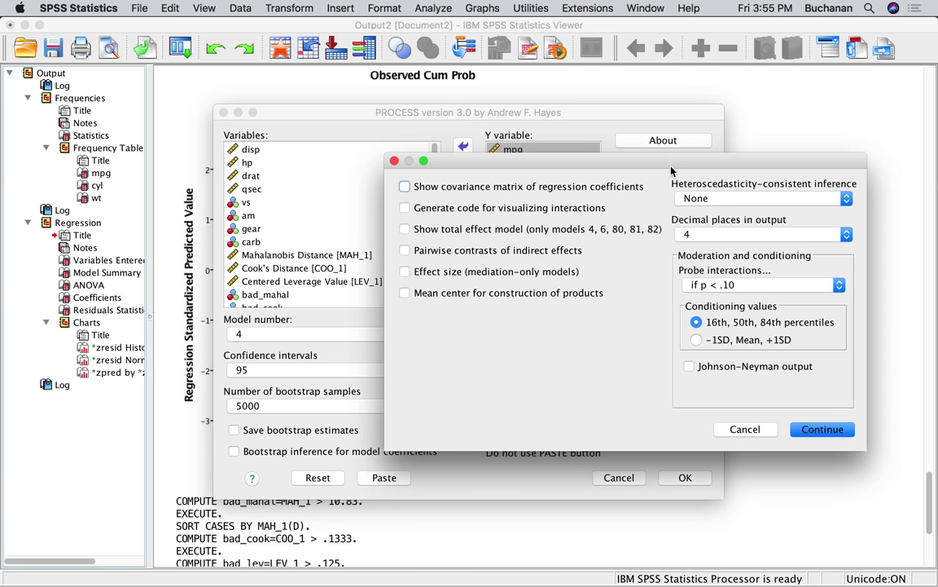
pyautogui.click(577, 231)
pyautogui.click(766, 198)
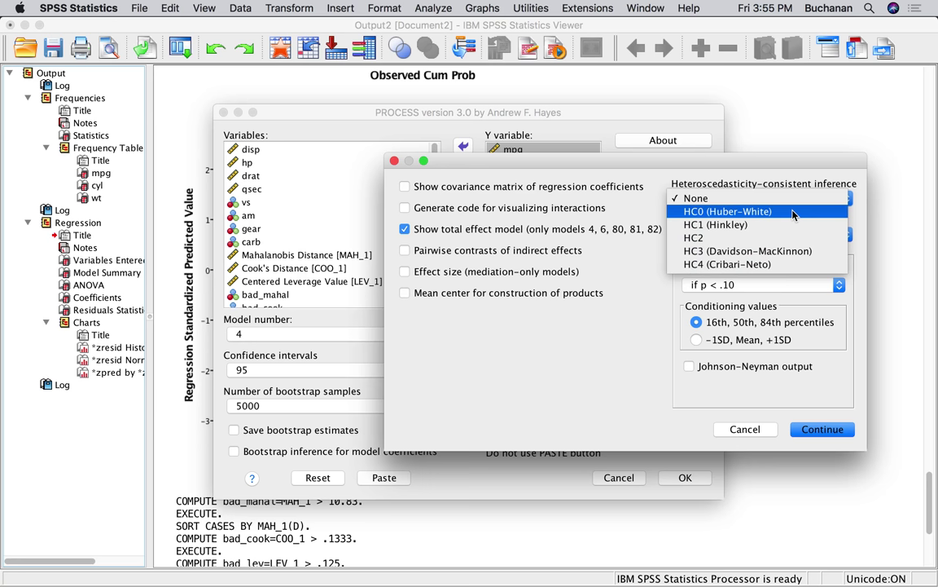
pyautogui.click(707, 198)
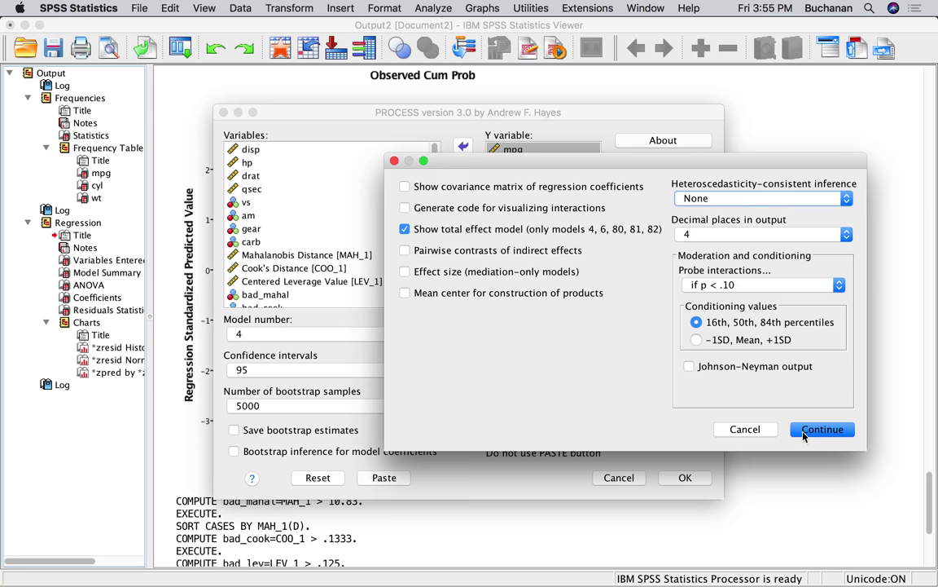
pyautogui.click(822, 429)
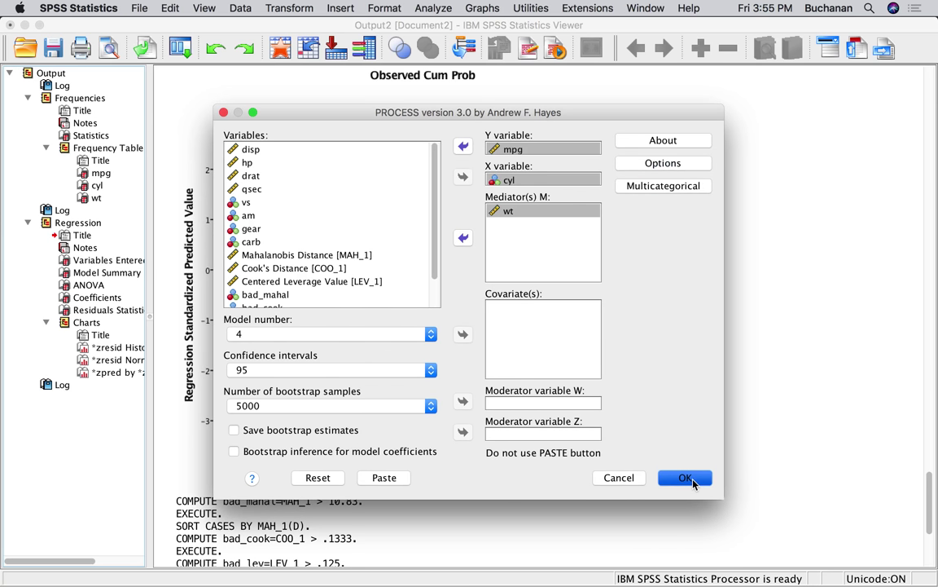
# Step: Run PROCESS model 4 for cyl on mpg, then edit its text output and select everything through END MATRIX
pyautogui.click(684, 478)
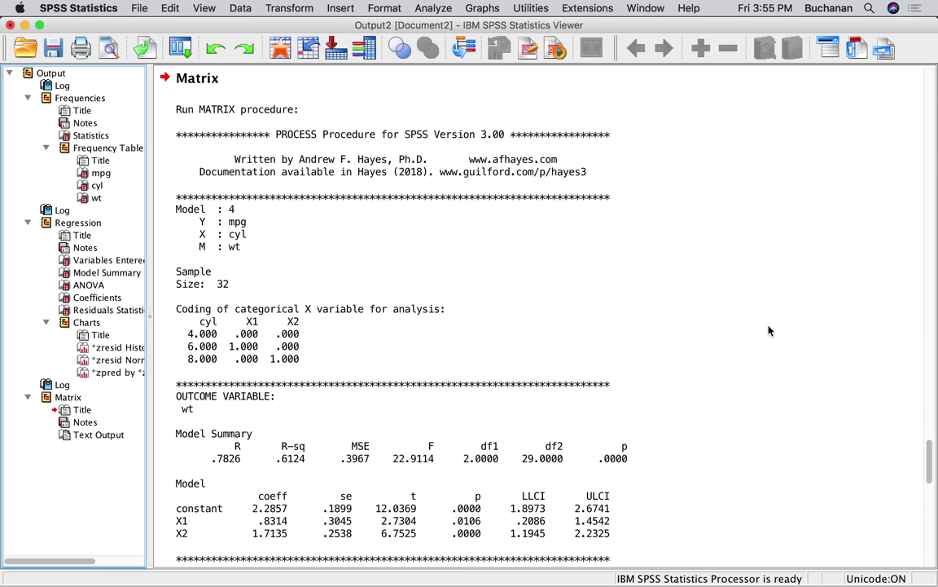
pyautogui.click(610, 239)
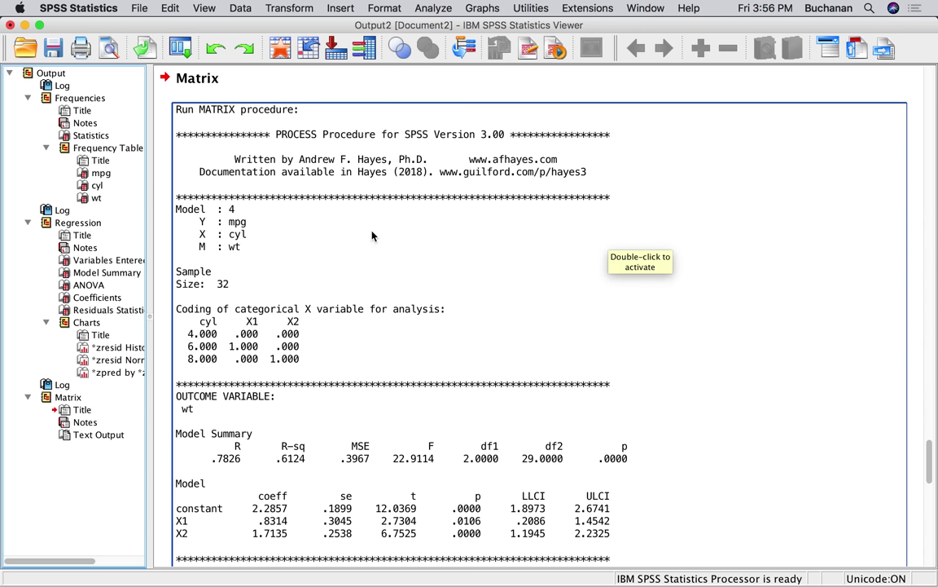
pyautogui.scroll(-2, 382, 234)
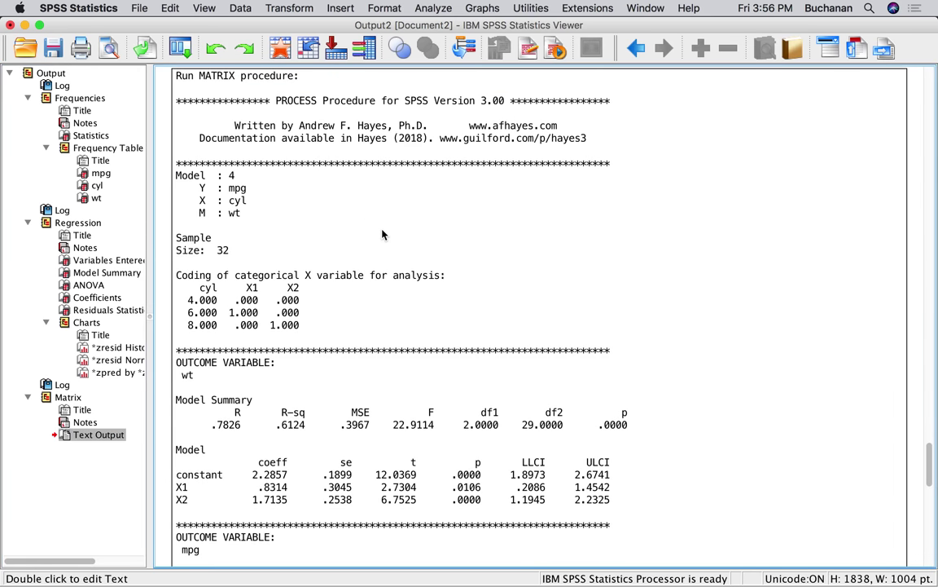
pyautogui.doubleClick(382, 229)
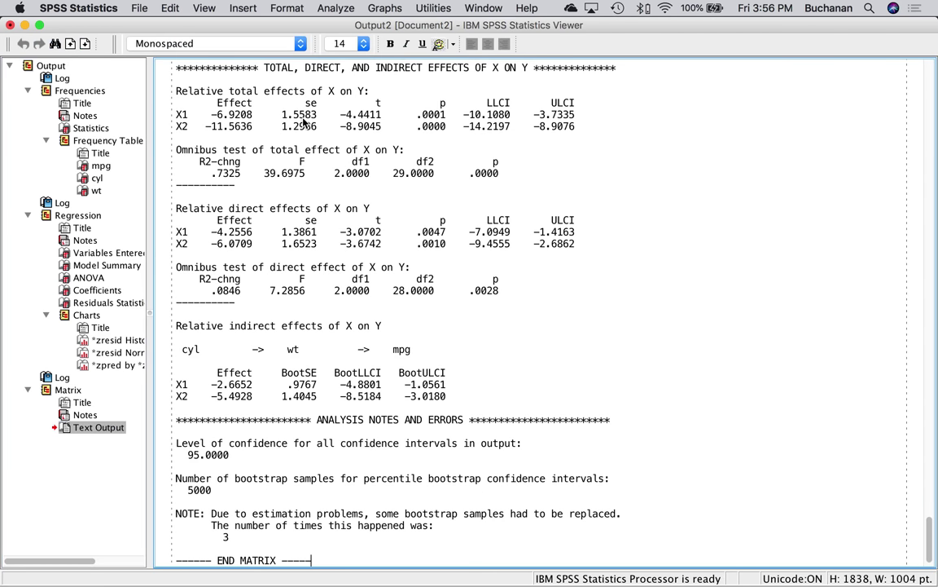
pyautogui.scroll(3, 316, 235)
pyautogui.scroll(10, 317, 236)
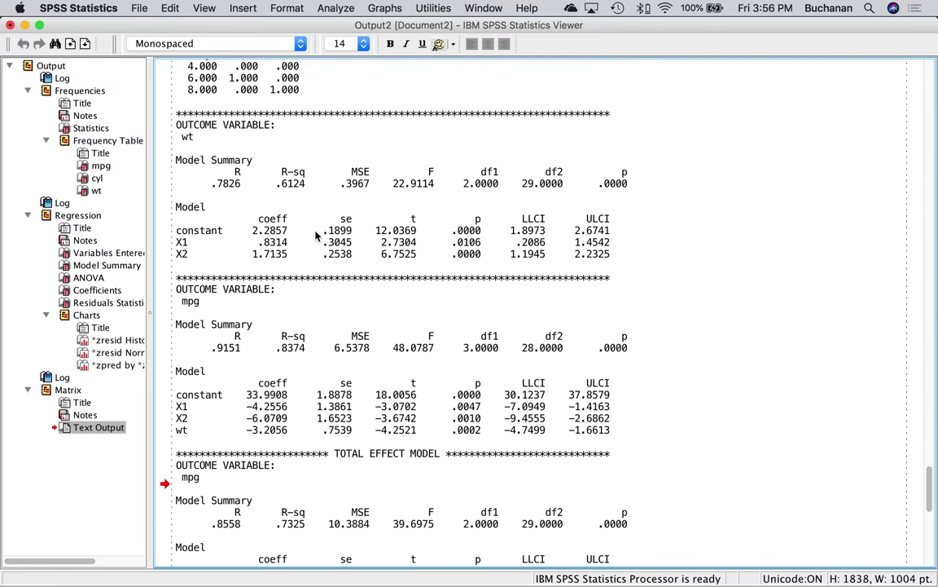
pyautogui.moveTo(181, 291); pyautogui.dragTo(206, 438)
pyautogui.scroll(-15, 206, 438)
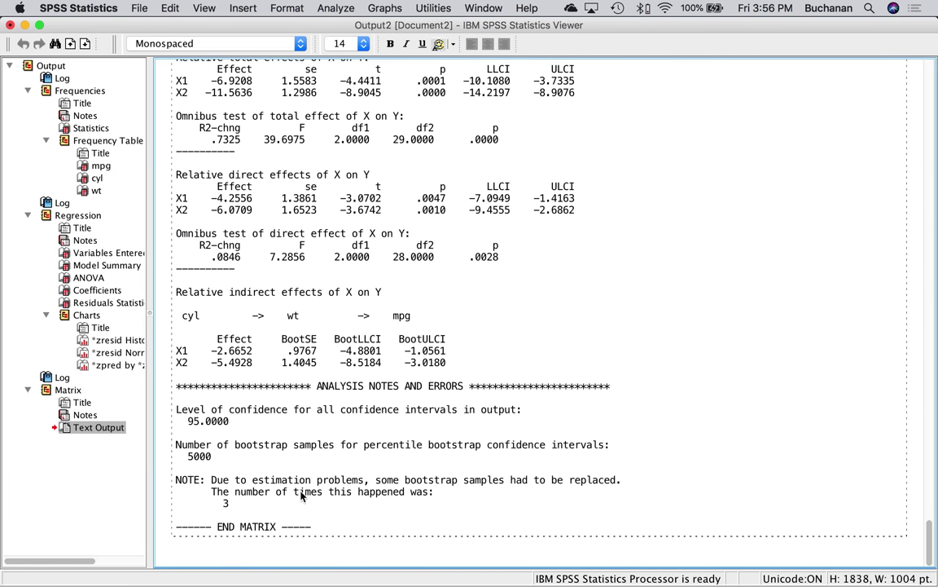
pyautogui.keyDown('shift'); pyautogui.click(322, 529); pyautogui.keyUp('shift')
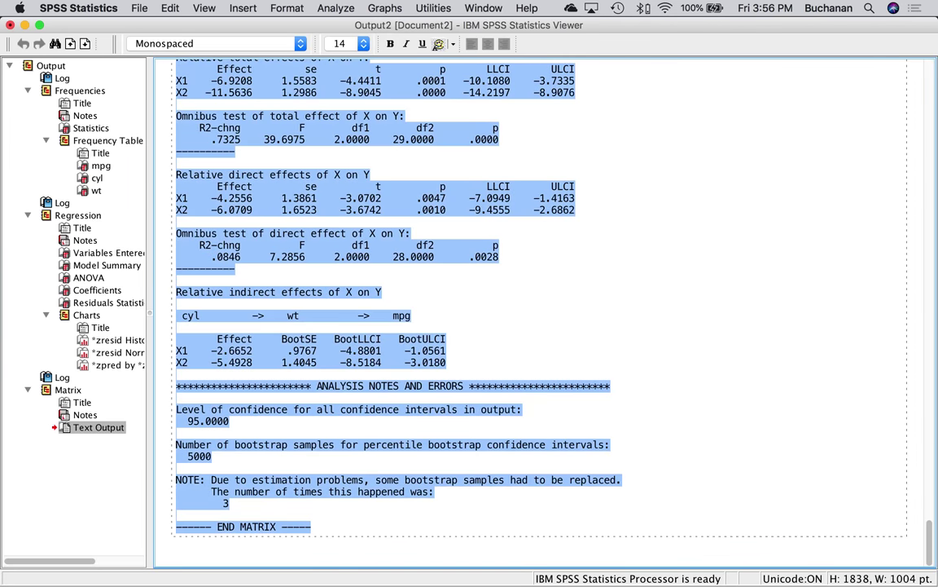
# Step: Paste the PROCESS output into the mediation1 cat document below the Analysis heading
pyautogui.click(277, 562)
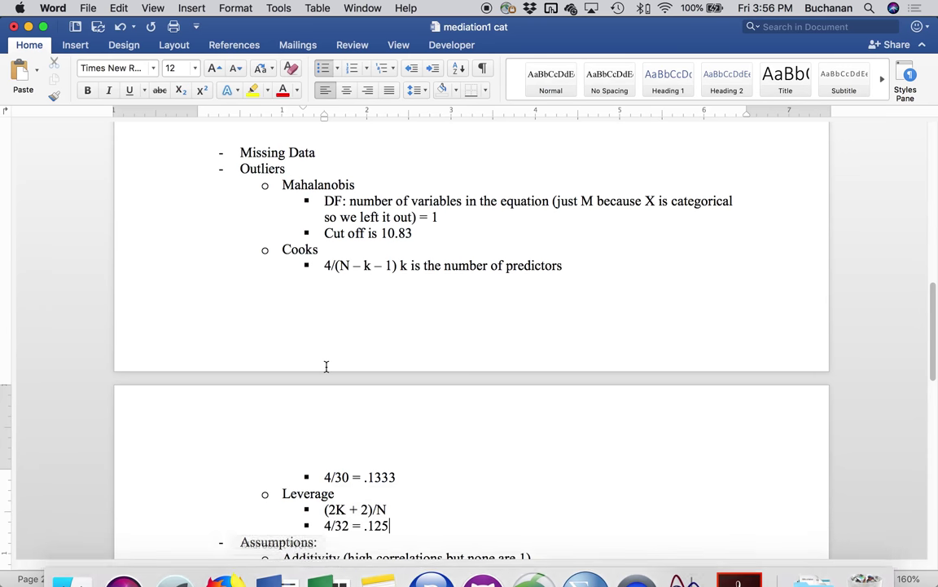
pyautogui.scroll(-6, 320, 448)
pyautogui.scroll(-5, 320, 453)
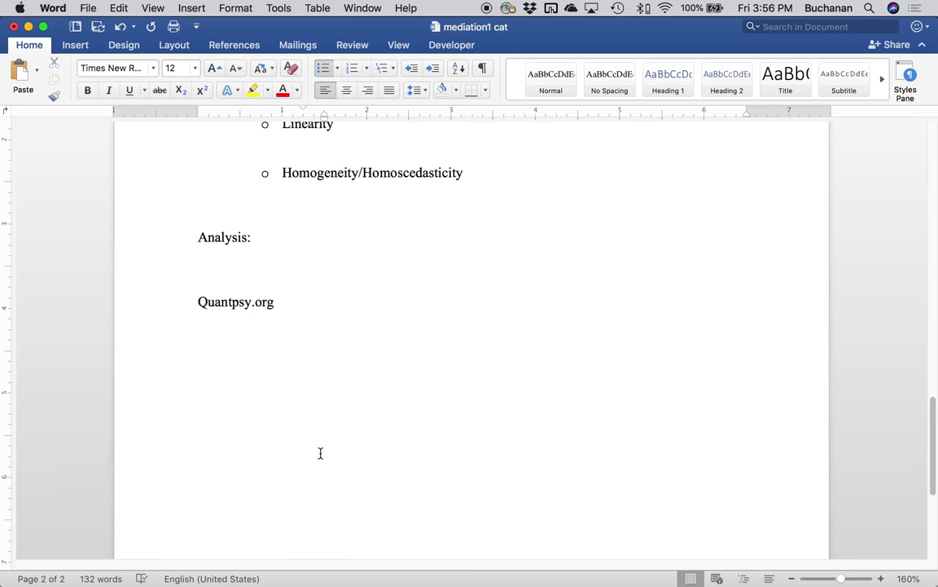
pyautogui.click(236, 256)
pyautogui.press('super+v')
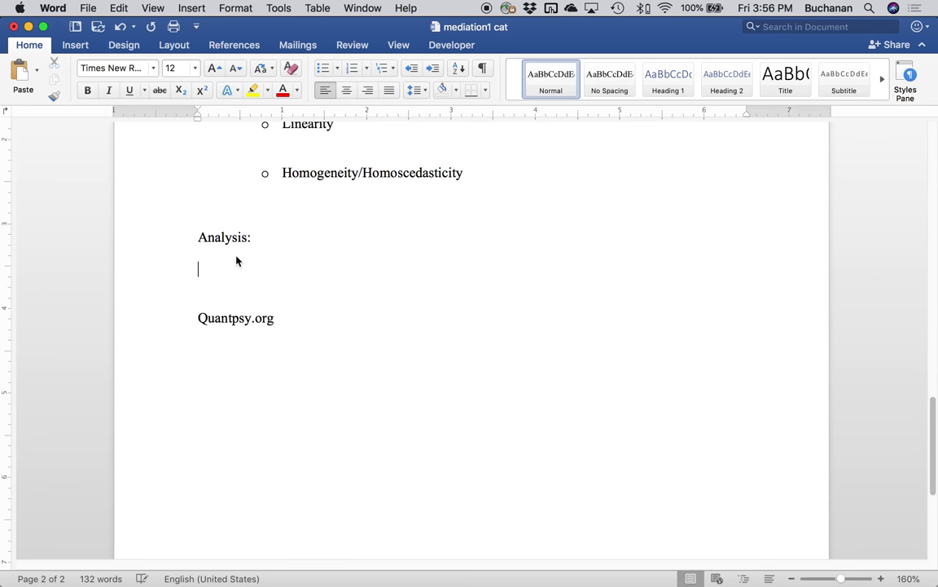
pyautogui.scroll(3, 278, 320)
pyautogui.scroll(20, 279, 320)
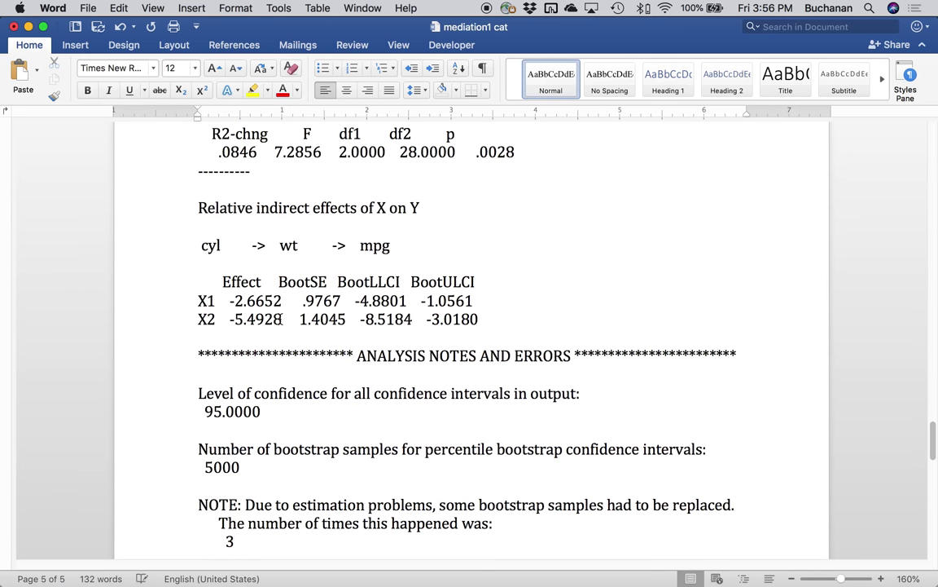
pyautogui.scroll(20, 279, 327)
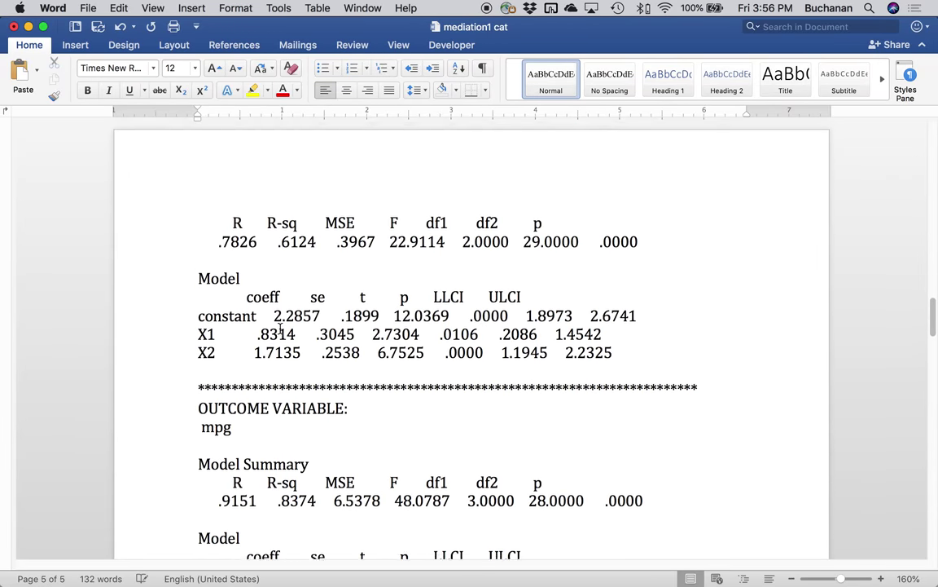
pyautogui.scroll(4, 280, 328)
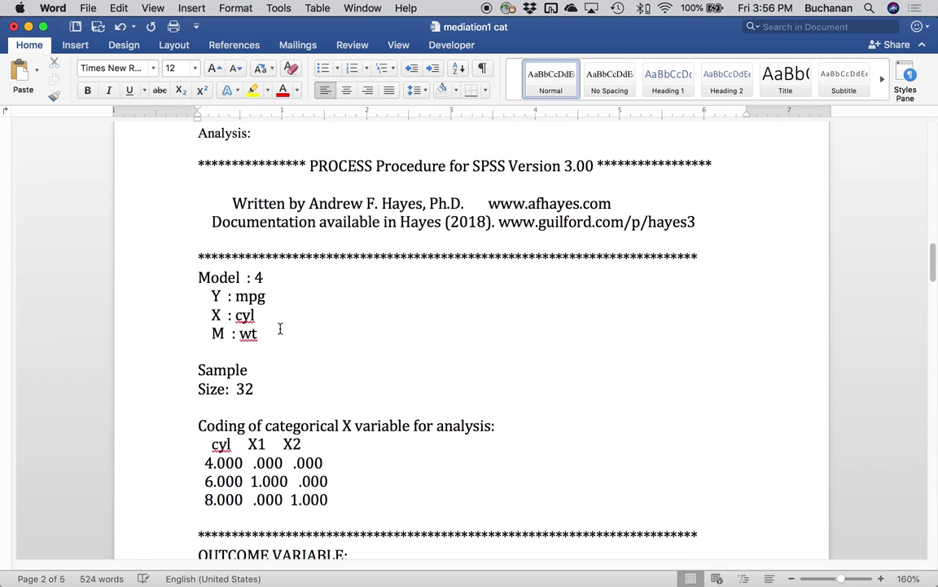
pyautogui.scroll(-8, 312, 390)
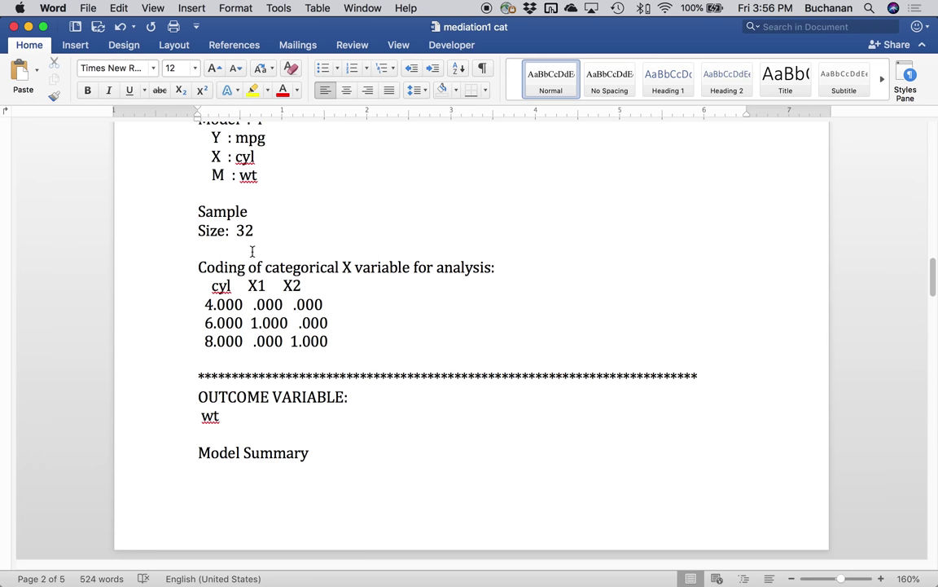
# Step: Select the 1.000 and .000 cyl coding values in the 4, 6 and 8 rows to explain them
pyautogui.doubleClick(269, 323)
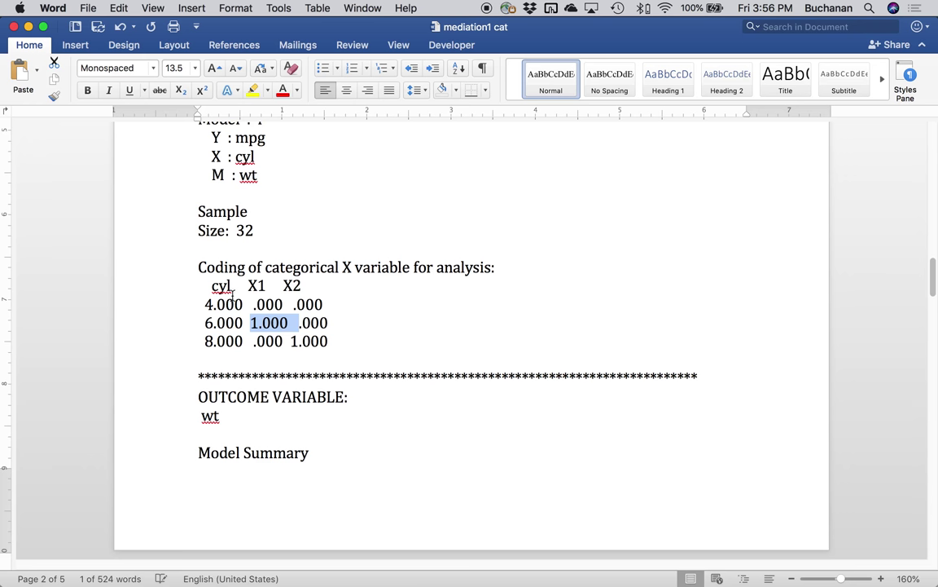
pyautogui.moveTo(253, 304); pyautogui.dragTo(332, 305)
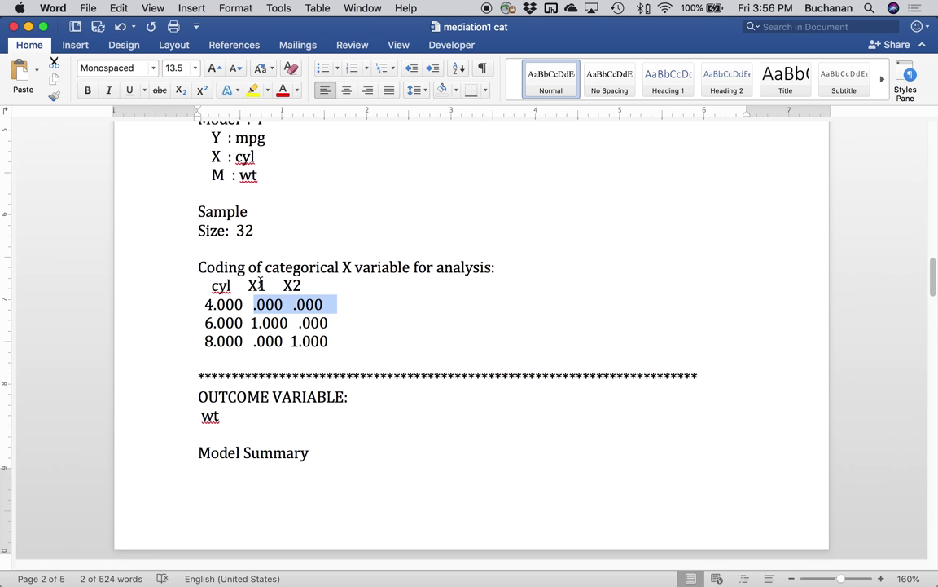
pyautogui.click(216, 305)
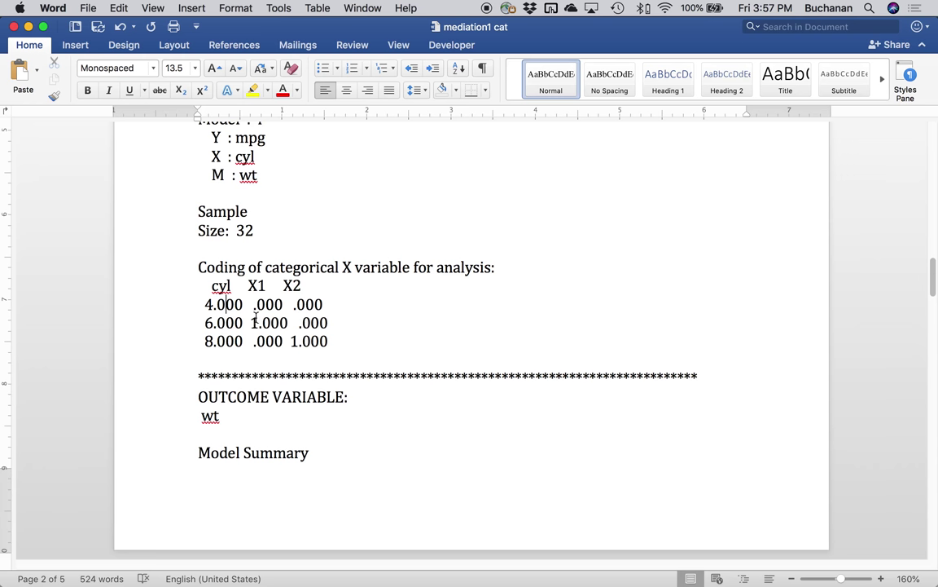
pyautogui.doubleClick(311, 341)
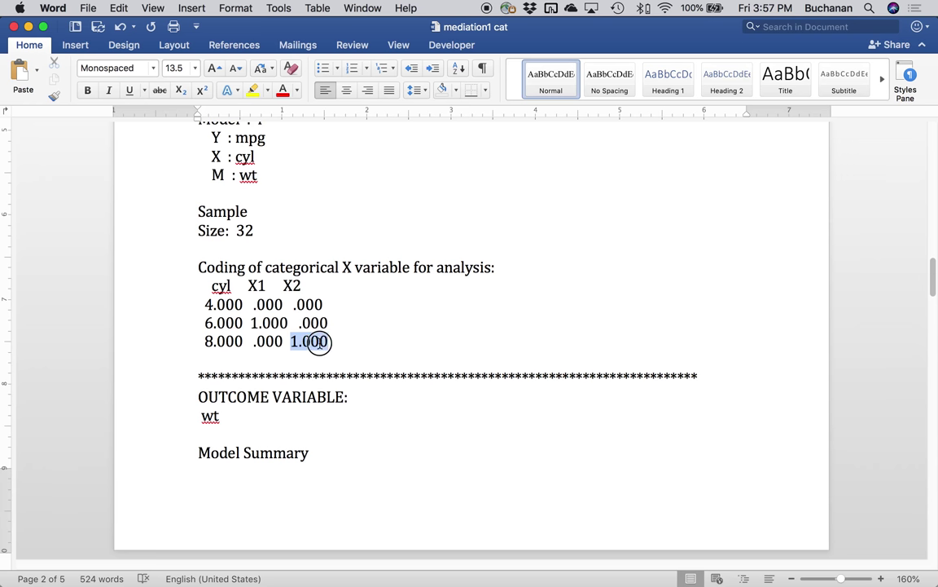
pyautogui.doubleClick(310, 304)
pyautogui.click(189, 304)
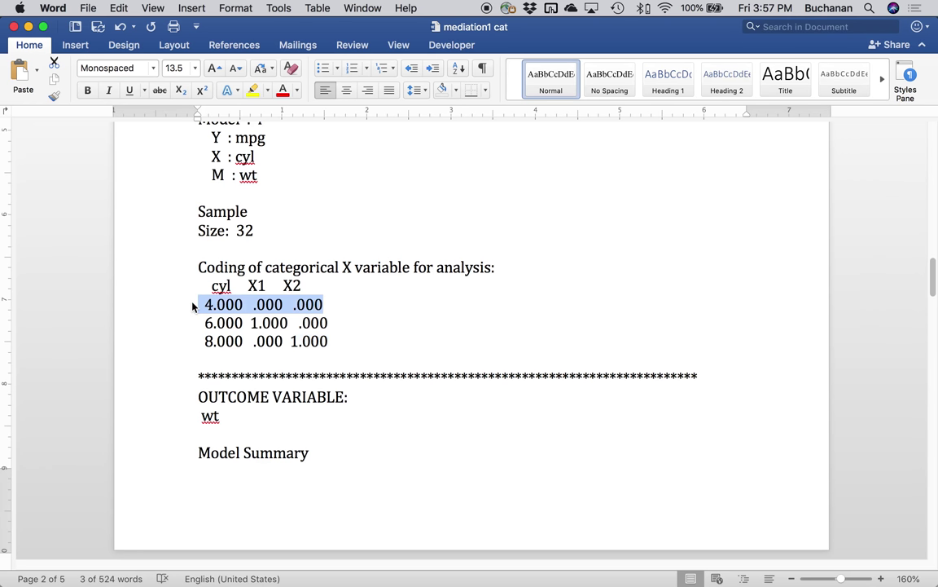
pyautogui.click(342, 308)
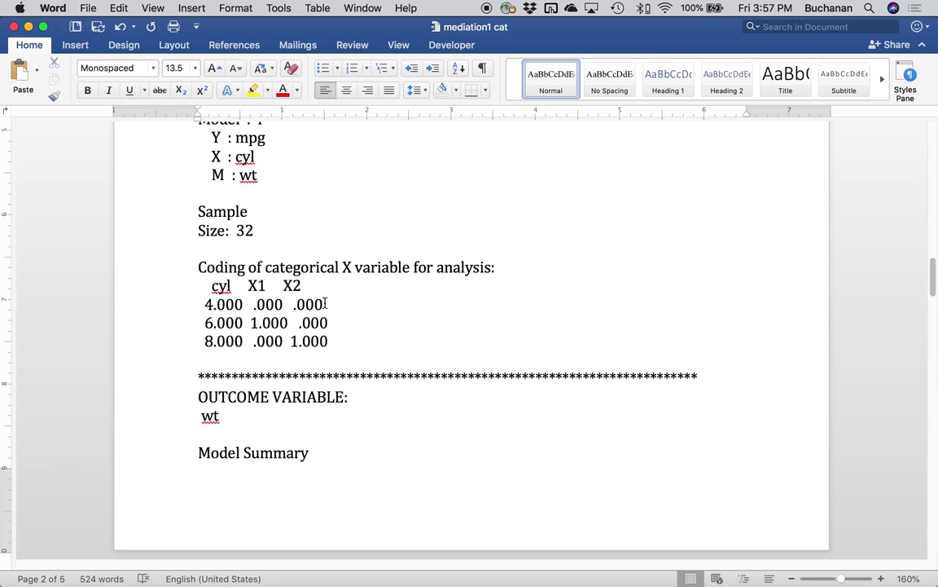
# Step: Scroll down to the Model coefficients table for the wt outcome
pyautogui.scroll(-10, 324, 302)
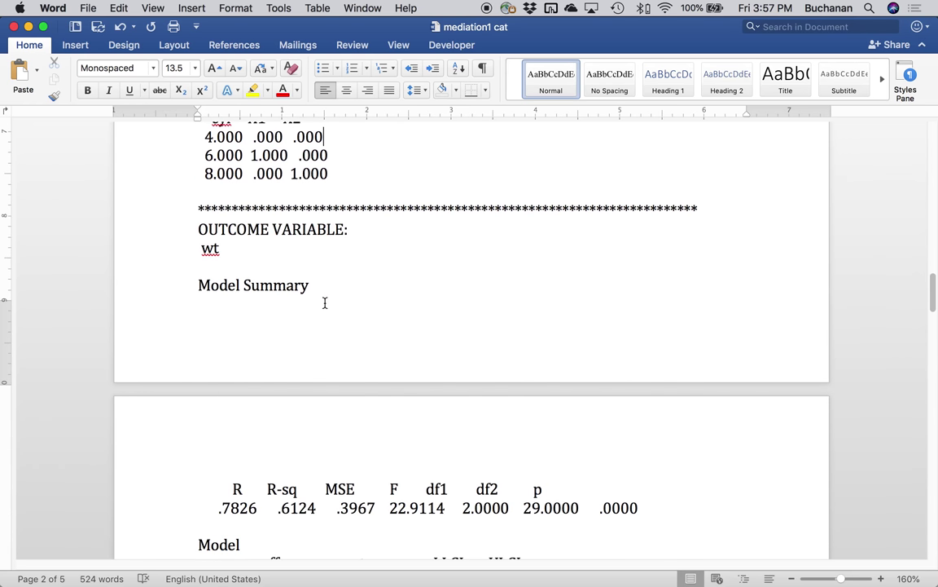
pyautogui.scroll(-2, 325, 303)
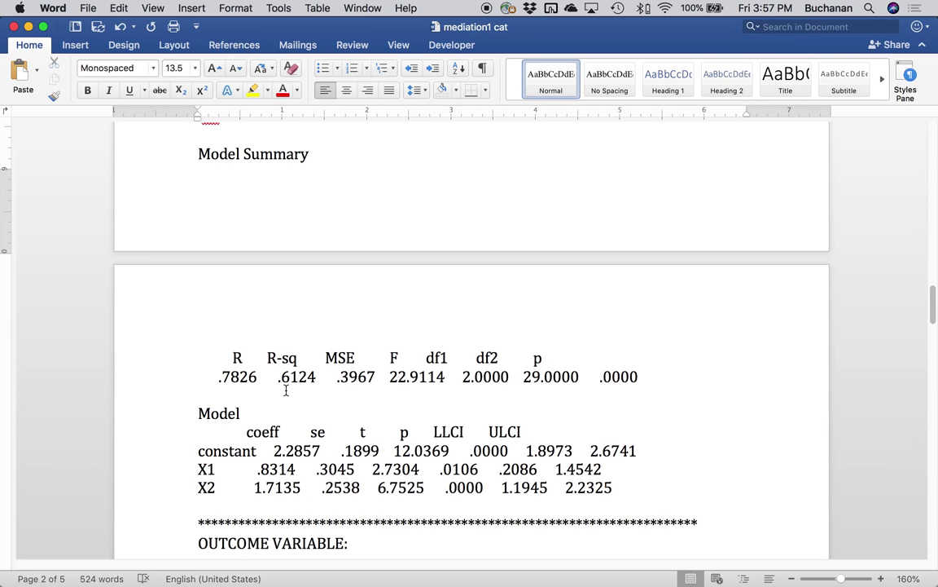
pyautogui.scroll(2, 472, 388)
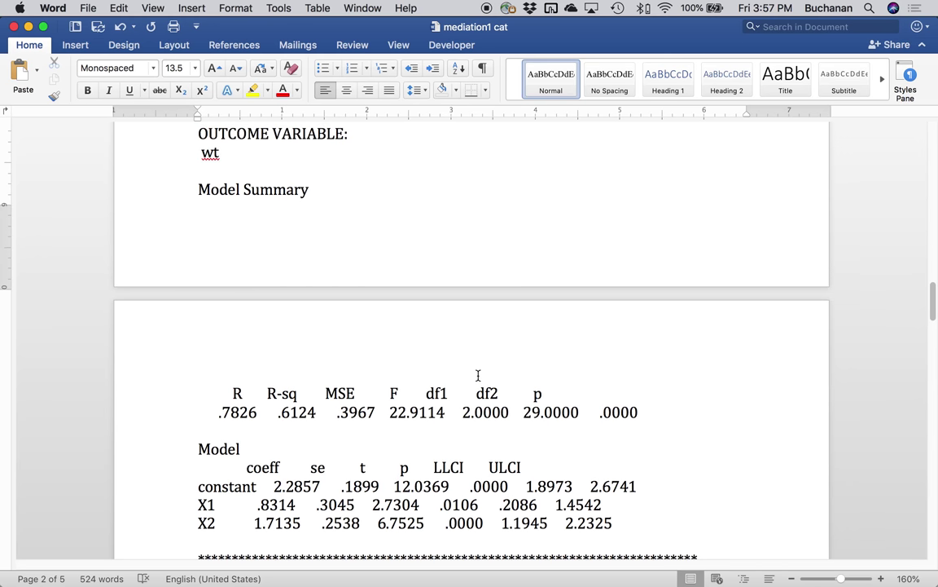
pyautogui.scroll(-8, 478, 375)
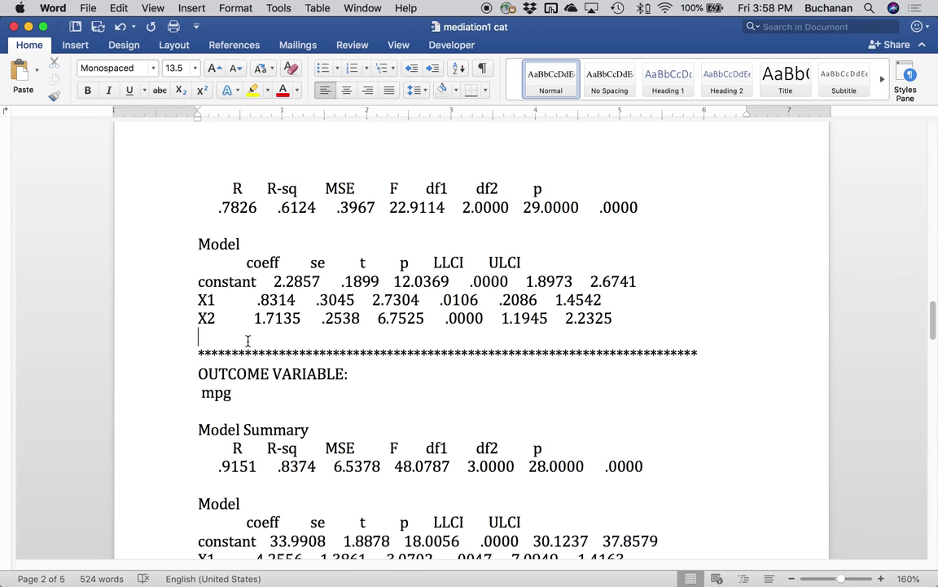
# Step: Add blank lines below the X2 row, review the notes above, and return to the table
pyautogui.press('Return')
pyautogui.press('Return')
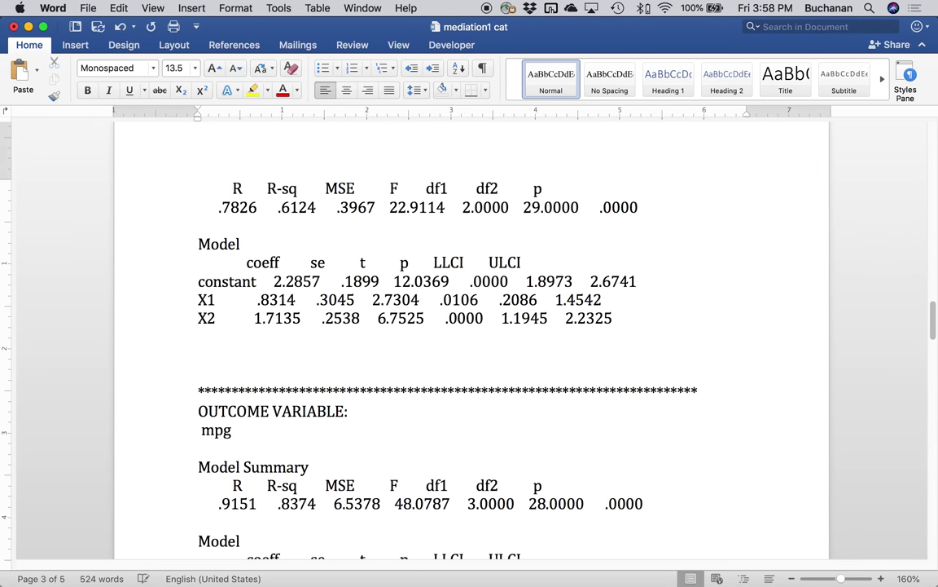
pyautogui.scroll(12, 472, 342)
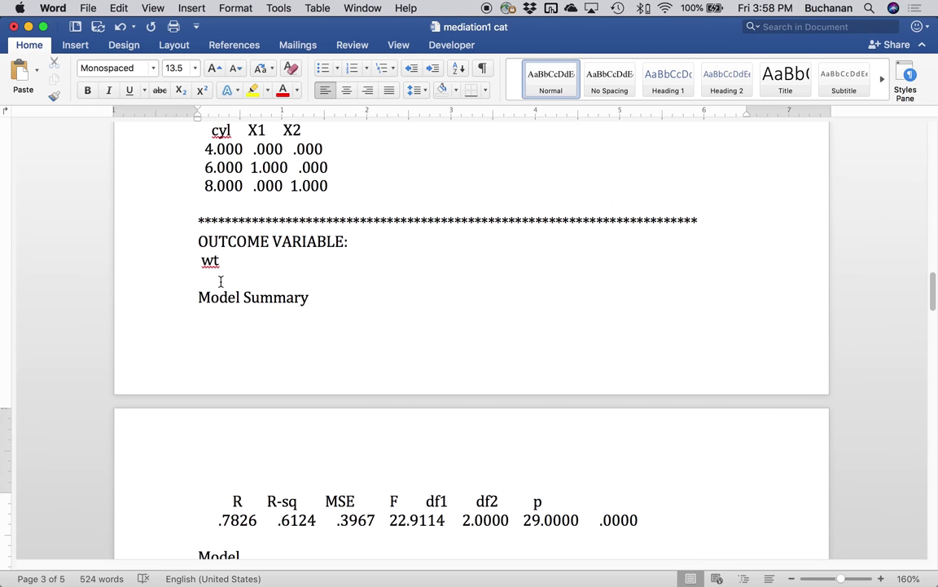
pyautogui.scroll(8, 219, 279)
pyautogui.scroll(1, 220, 280)
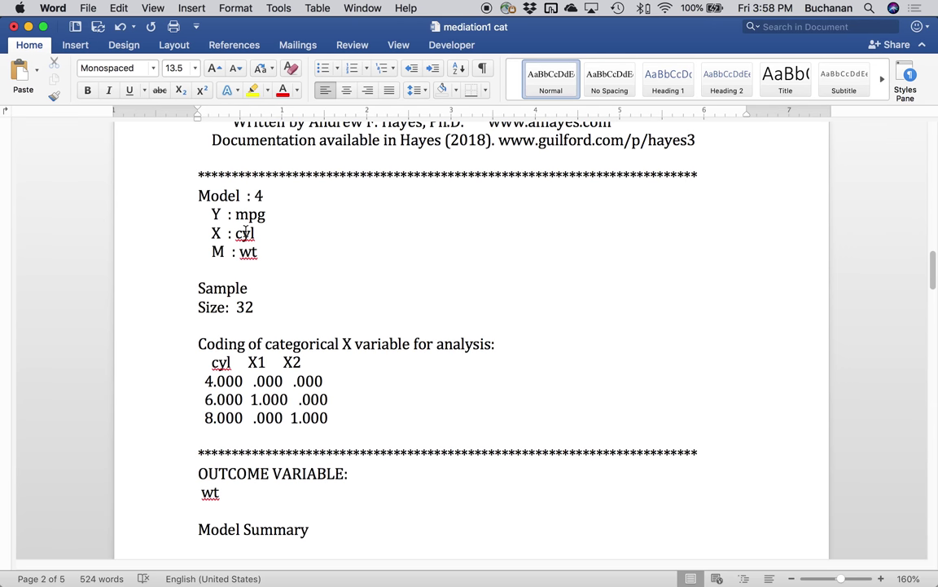
pyautogui.scroll(20, 245, 233)
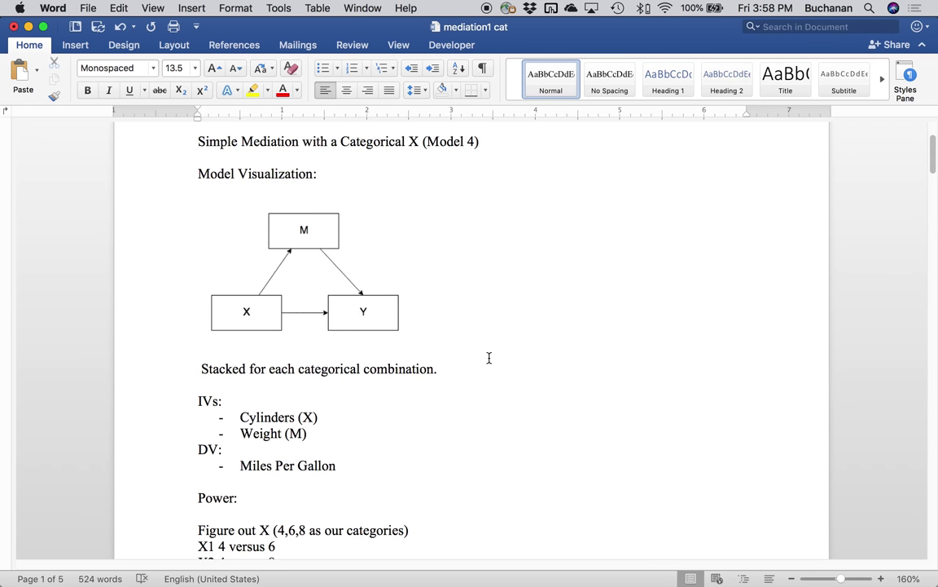
pyautogui.scroll(-15, 489, 358)
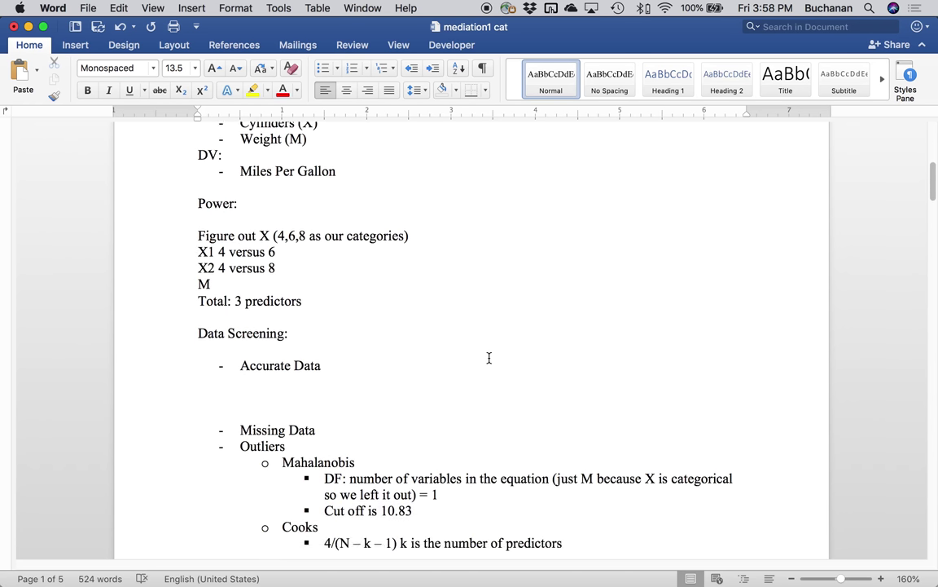
pyautogui.scroll(-20, 489, 357)
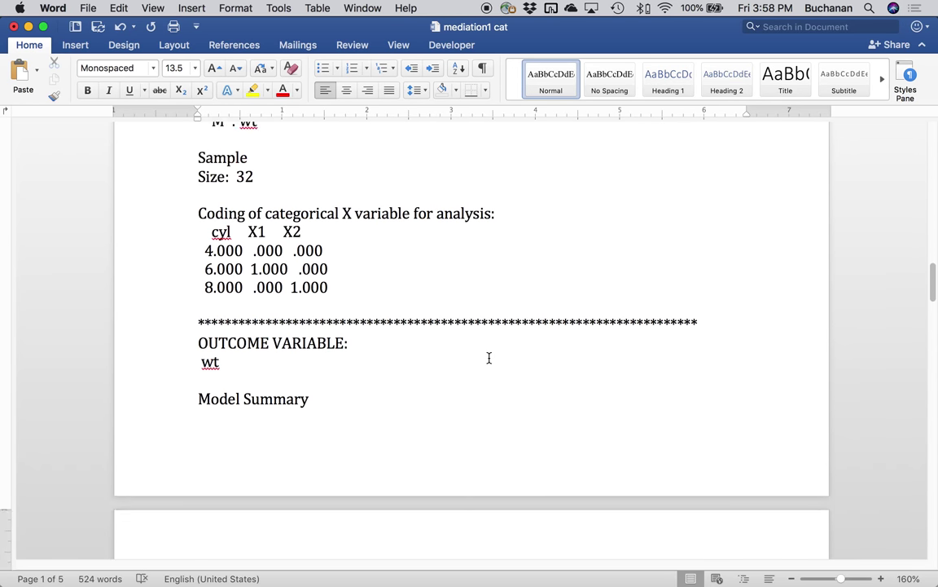
# Step: Type the 'Path a(s)' heading and 'X1 4v6 b =' with italic b, highlighting X1 and .8314 yellow
pyautogui.write('P')
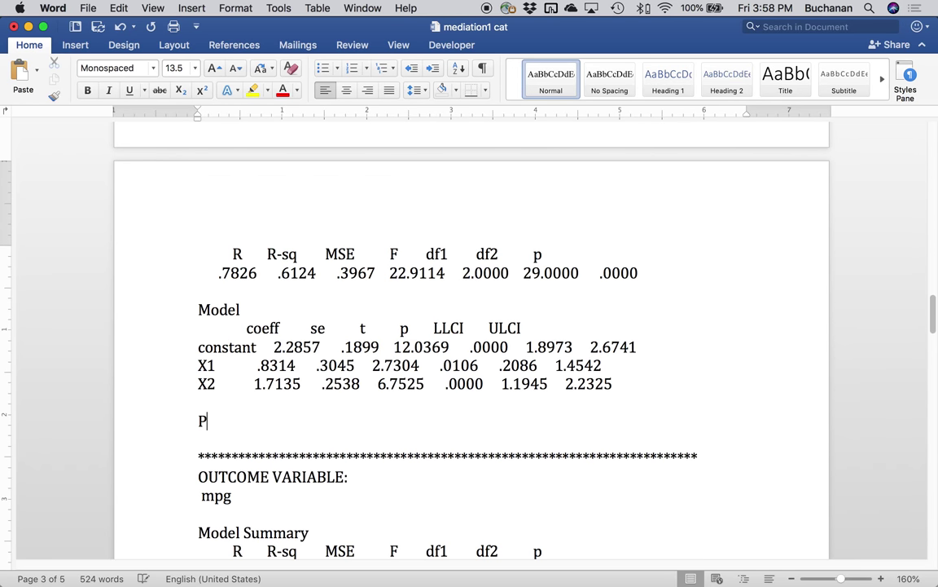
pyautogui.write('ath a(s)')
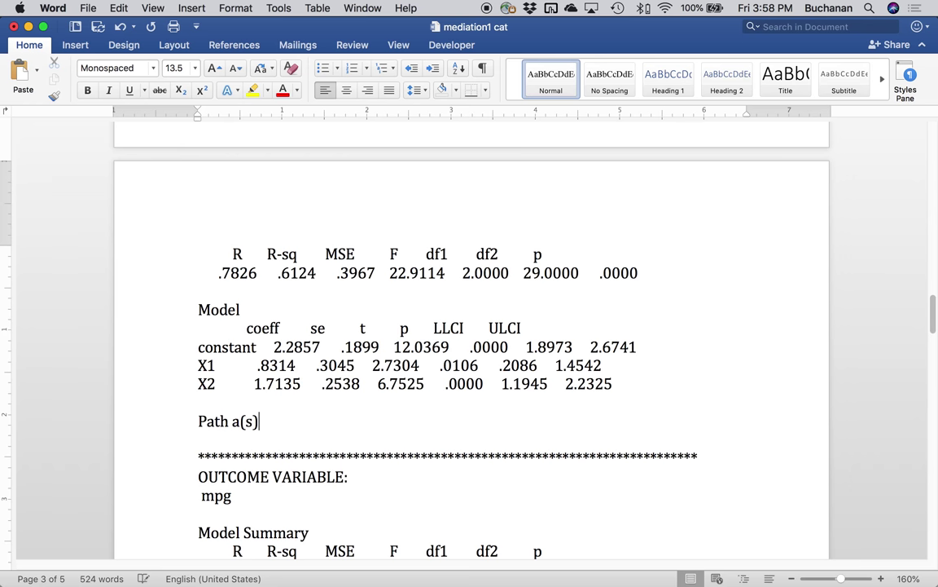
pyautogui.press('Return')
pyautogui.write('X1 v')
pyautogui.press('BackSpace')
pyautogui.write('4v6')
pyautogui.press('super+i')
pyautogui.write('b')
pyautogui.press('super+i')
pyautogui.write('=')
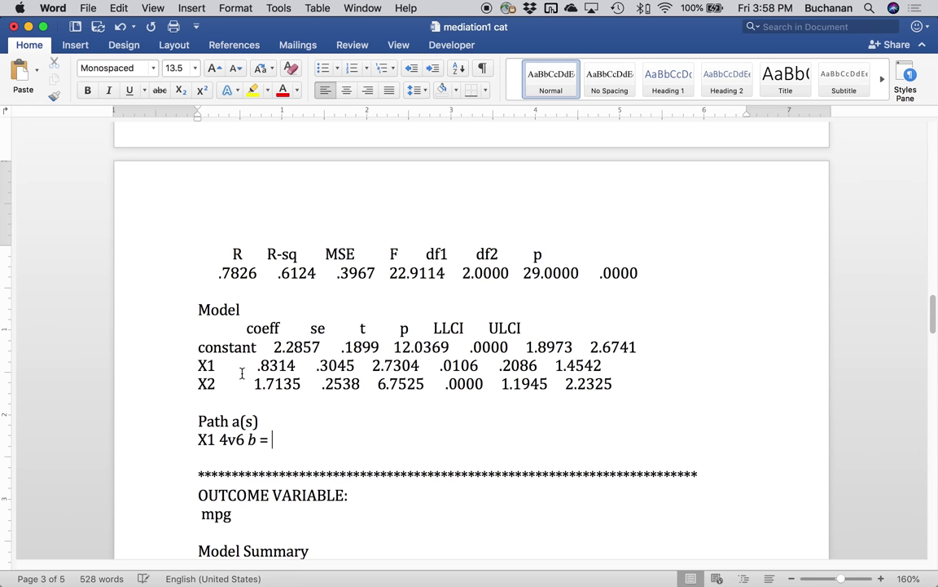
pyautogui.moveTo(262, 363); pyautogui.dragTo(289, 364)
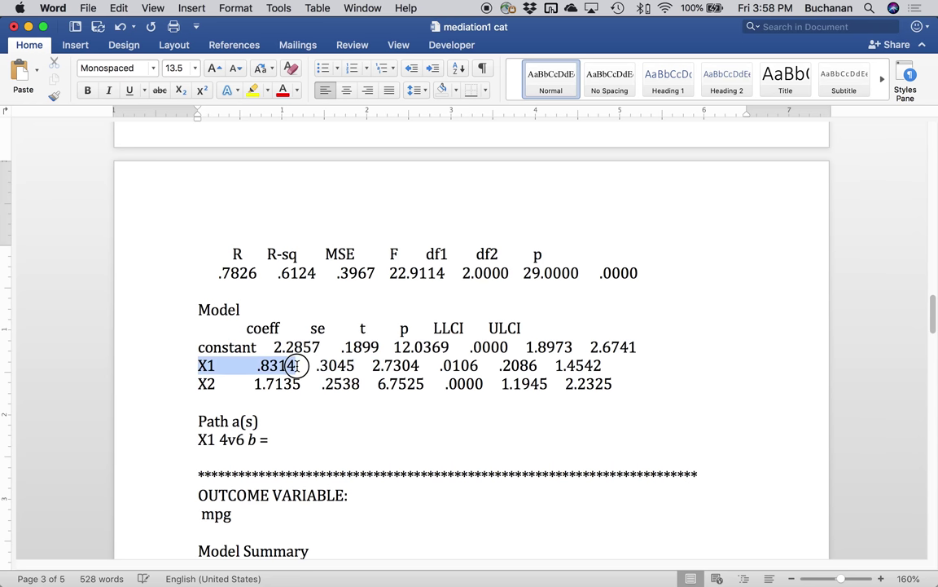
pyautogui.click(255, 91)
# Step: Continue the line with '0.83, t(29) =' using italic t, highlighting the df2 value 29.0000
pyautogui.click(295, 446)
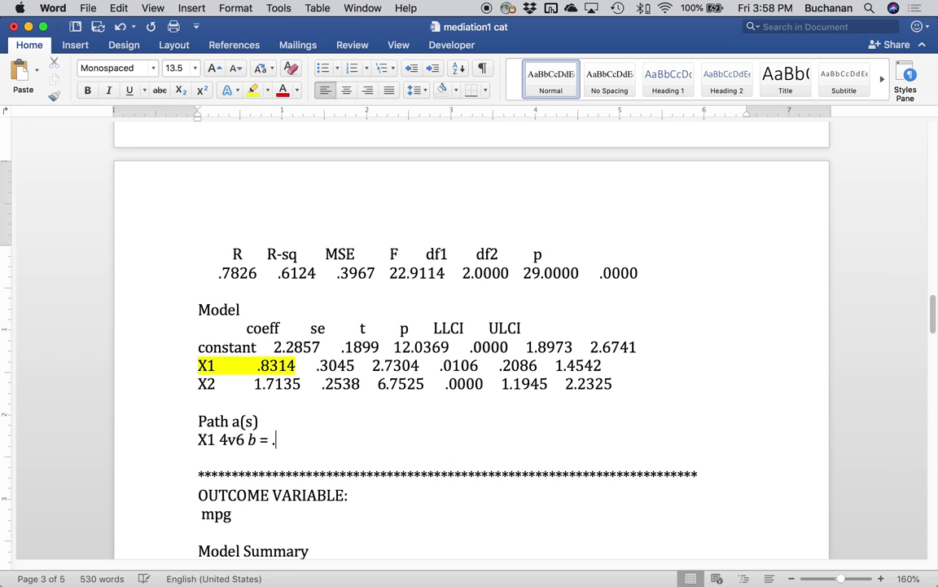
pyautogui.write('0.83,')
pyautogui.press('cmd+i')
pyautogui.write('t')
pyautogui.press('cmd+i')
pyautogui.write('(')
pyautogui.moveTo(523, 273); pyautogui.dragTo(600, 273)
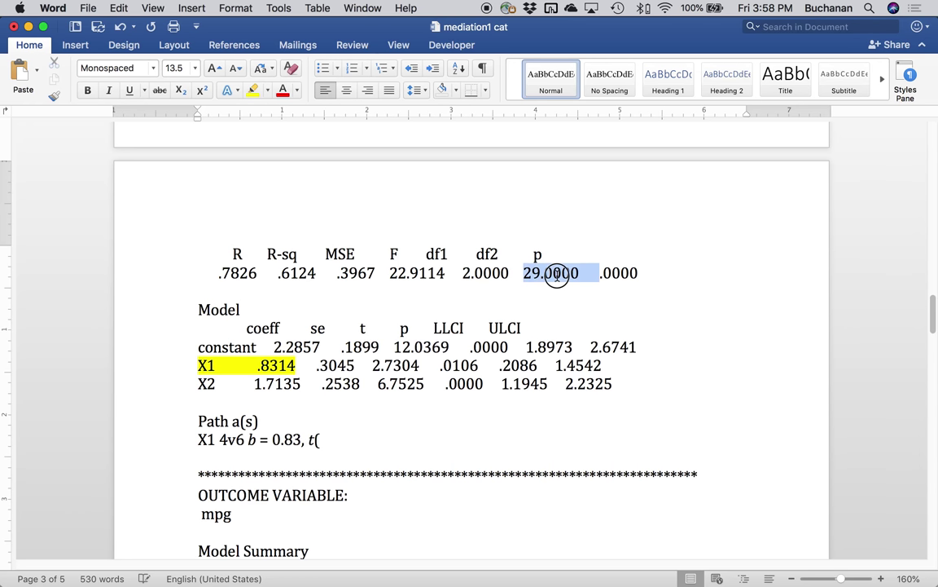
pyautogui.click(253, 90)
pyautogui.click(580, 273)
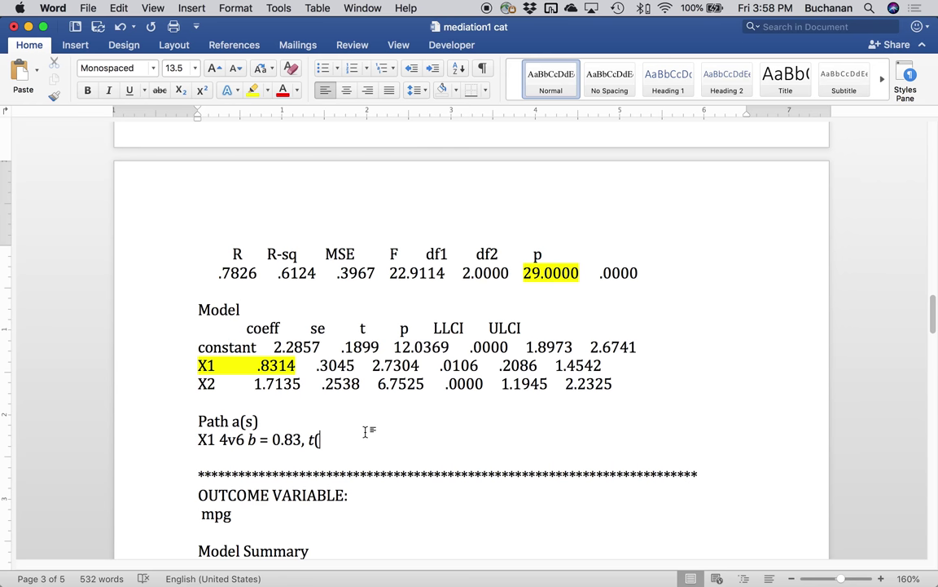
pyautogui.write('29) =')
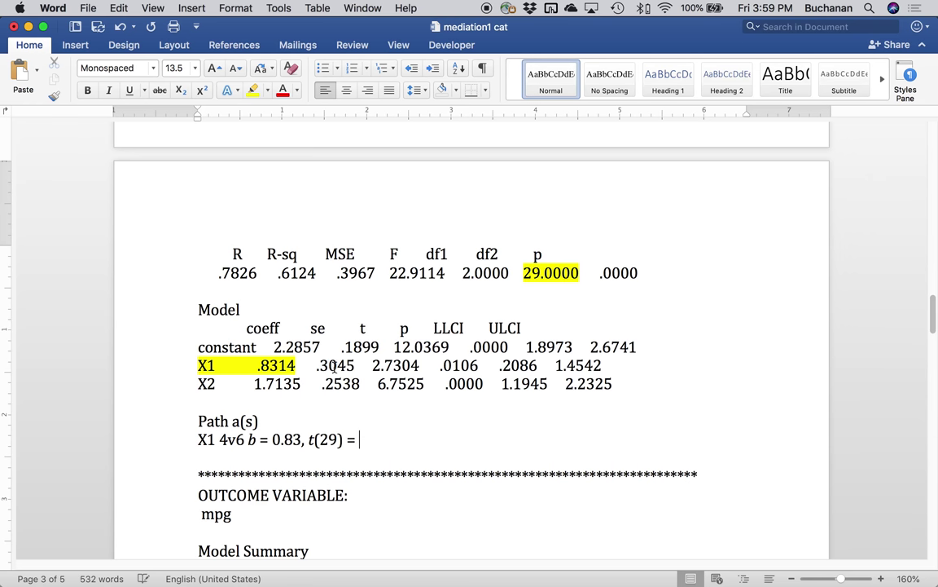
# Step: Finish with '2.73, p = .011' using italic p, highlighting the X1 t 2.7304 and p .0106 values
pyautogui.doubleClick(395, 365)
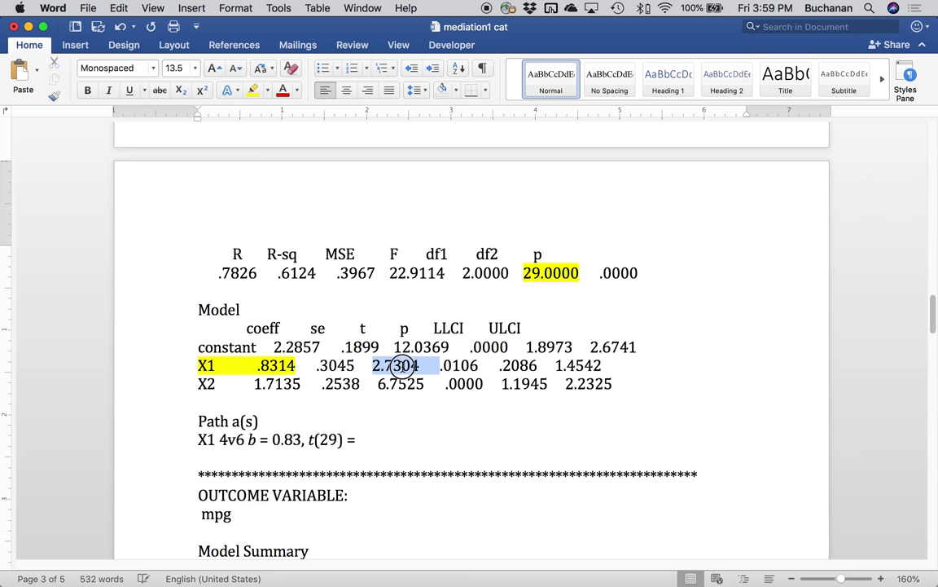
pyautogui.click(252, 91)
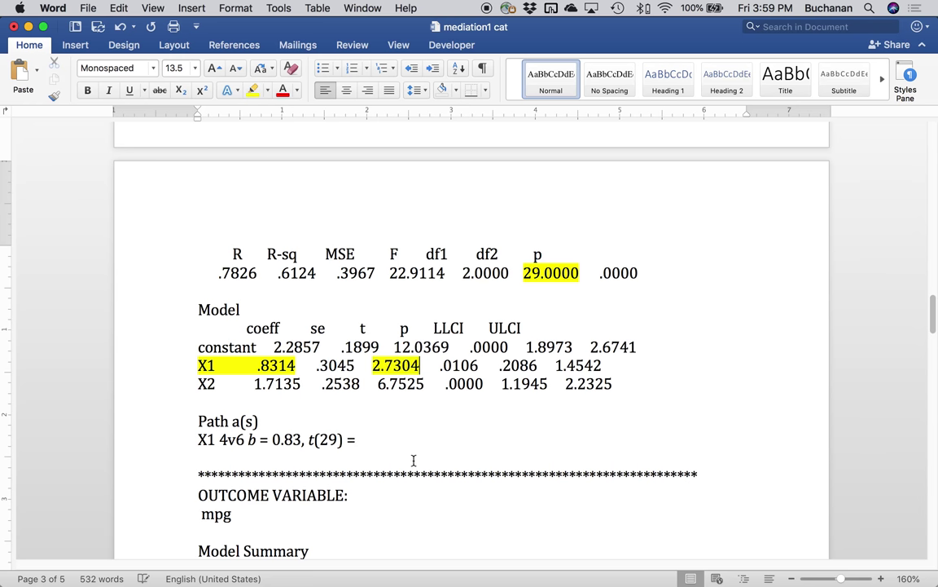
pyautogui.click(372, 440)
pyautogui.write('2.73,')
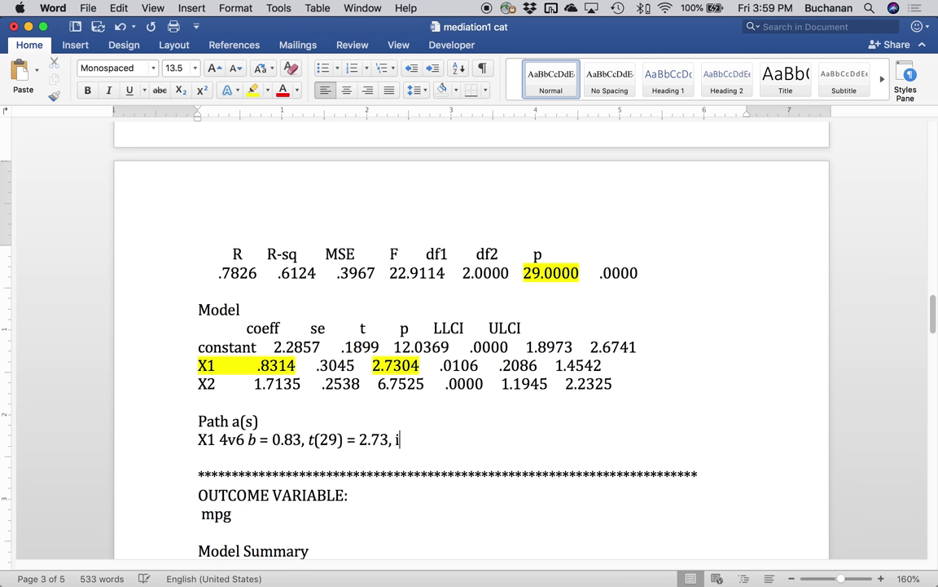
pyautogui.press('super+i')
pyautogui.write('p')
pyautogui.press('super+i')
pyautogui.write('= .011')
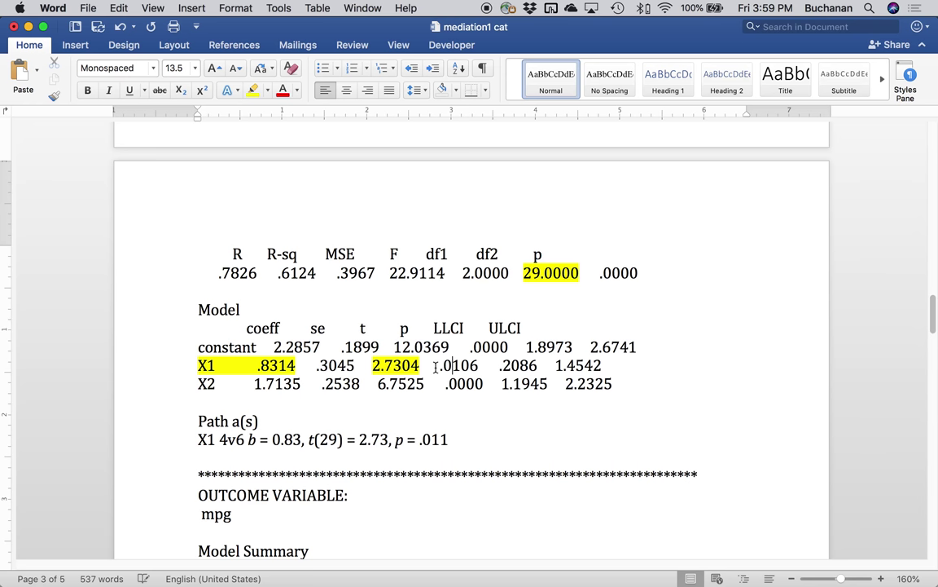
pyautogui.moveTo(397, 365); pyautogui.dragTo(611, 364)
pyautogui.click(253, 90)
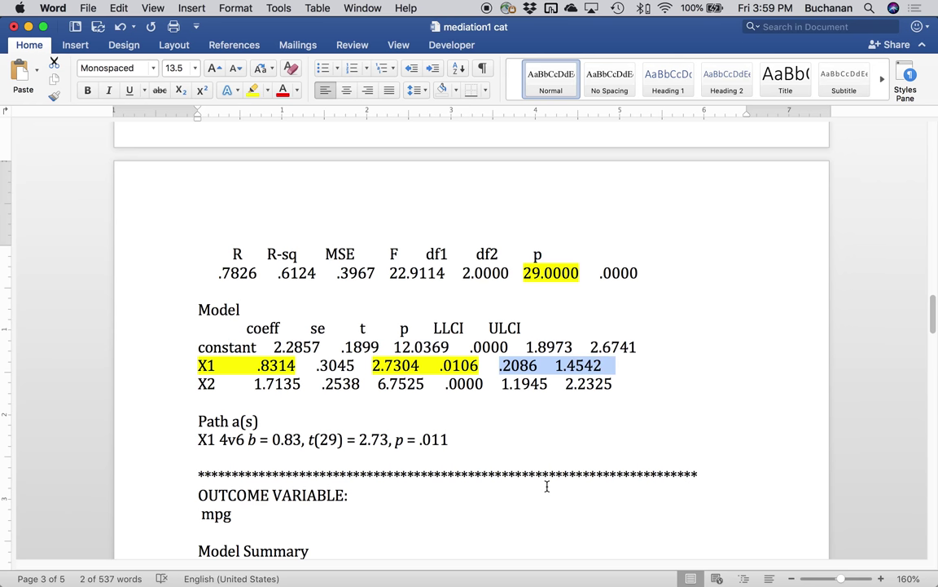
pyautogui.click(464, 437)
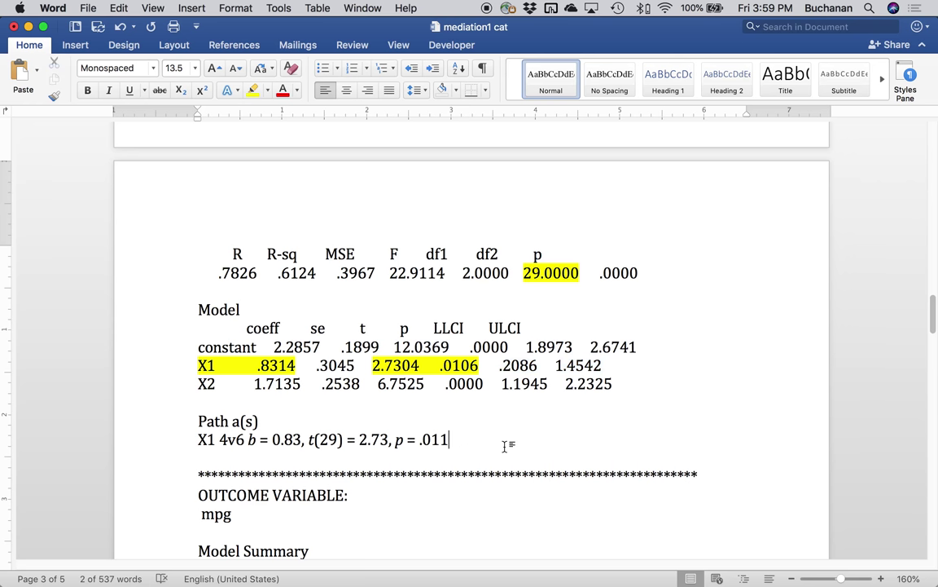
# Step: End the Path a(s) line with '-> diff in wt for 4 and 6 cars' and select the 0.83 value
pyautogui.write('->')
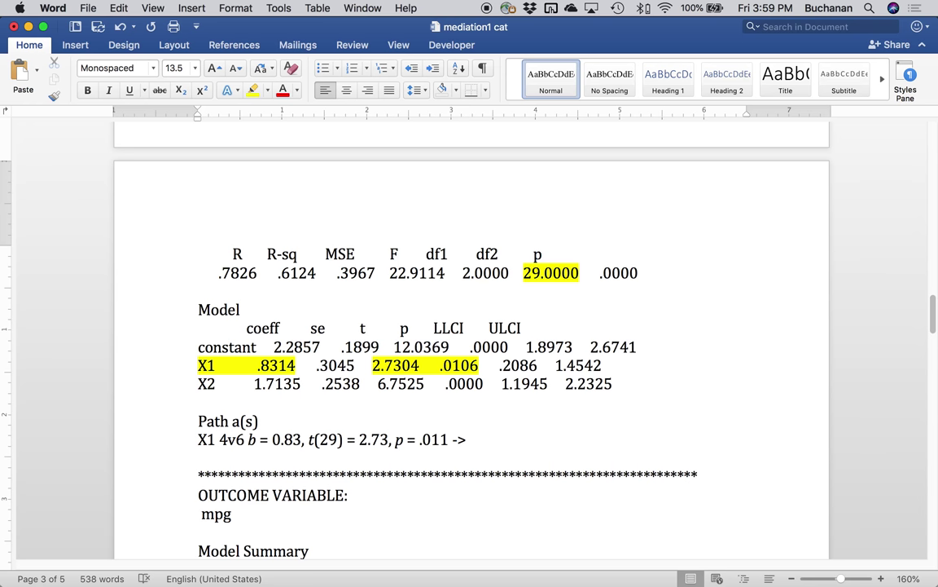
pyautogui.write('diff I w')
pyautogui.press('BackSpace')
pyautogui.press('BackSpace')
pyautogui.press('BackSpace')
pyautogui.write('in wt')
pyautogui.write(' for 4 and ')
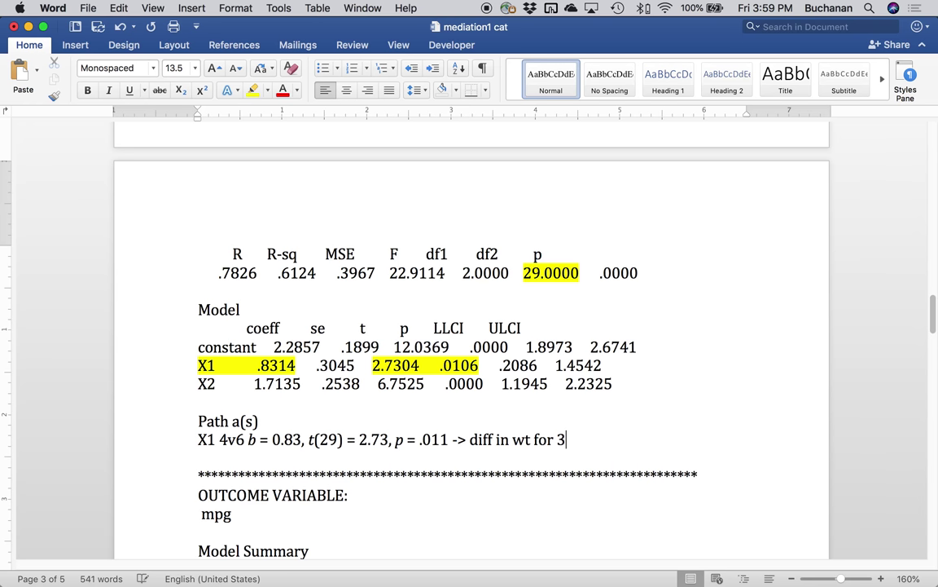
pyautogui.write('6 ')
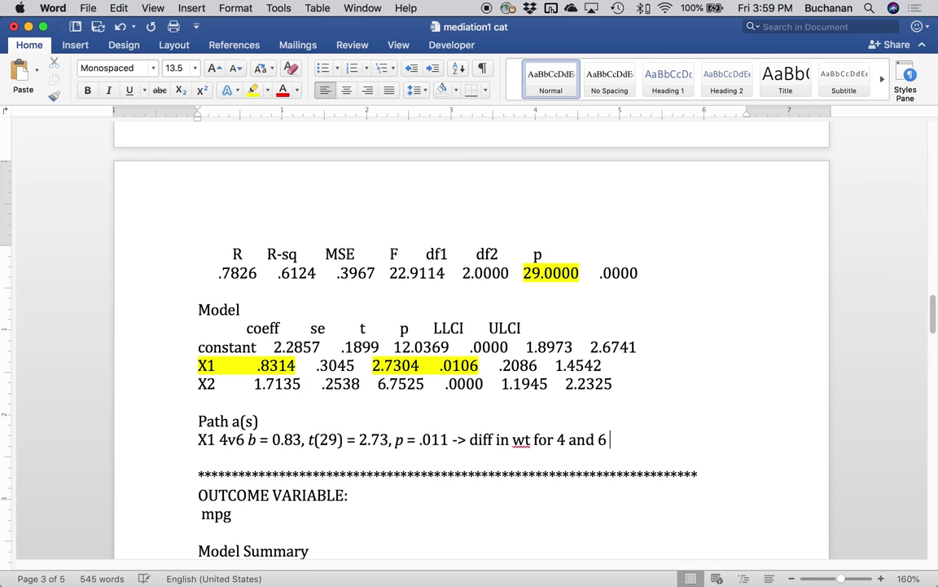
pyautogui.write('cars')
pyautogui.click(272, 440)
pyautogui.moveTo(302, 440); pyautogui.dragTo(302, 441)
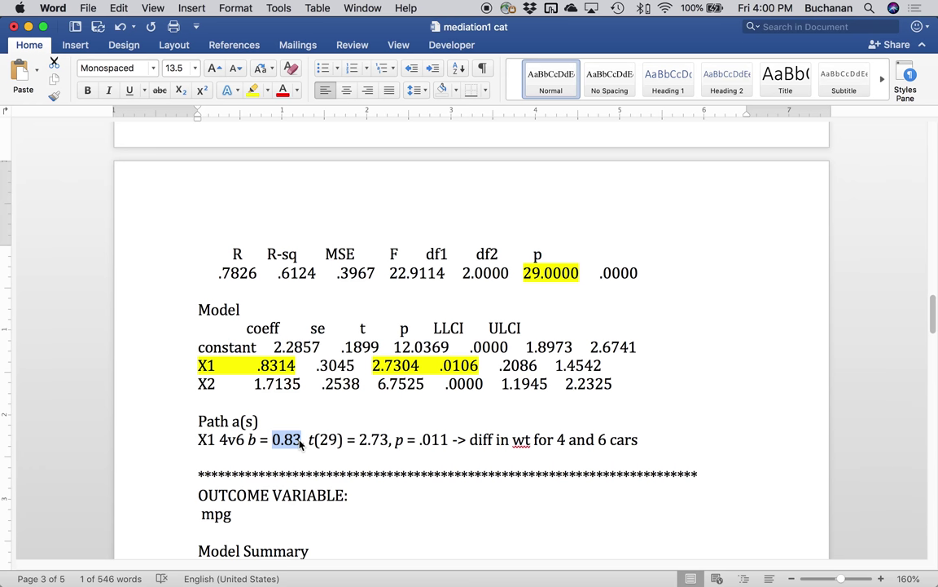
# Step: Return to the SPSS output viewer, browse the menus, and bring the mediation1.sav Data Editor to the front
pyautogui.moveTo(326, 562)
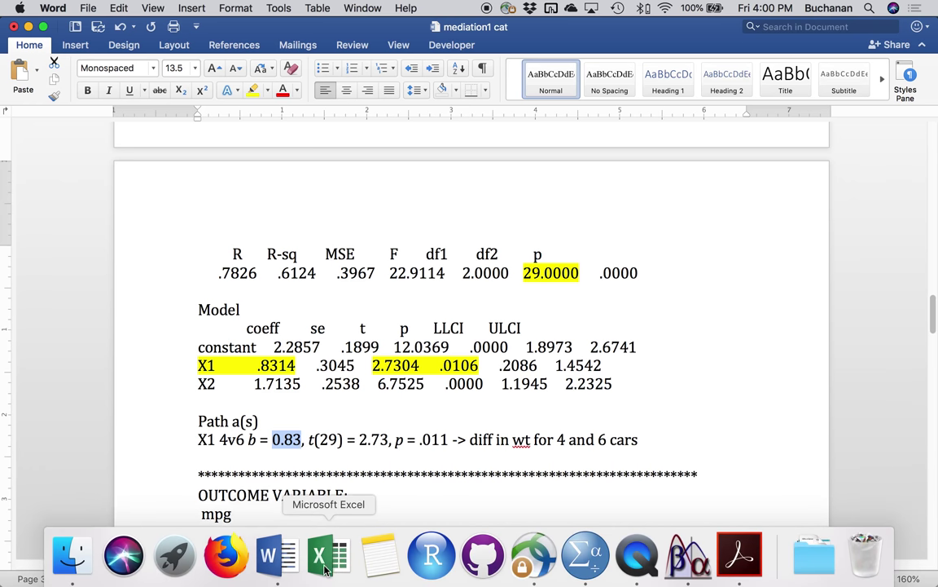
pyautogui.click(535, 556)
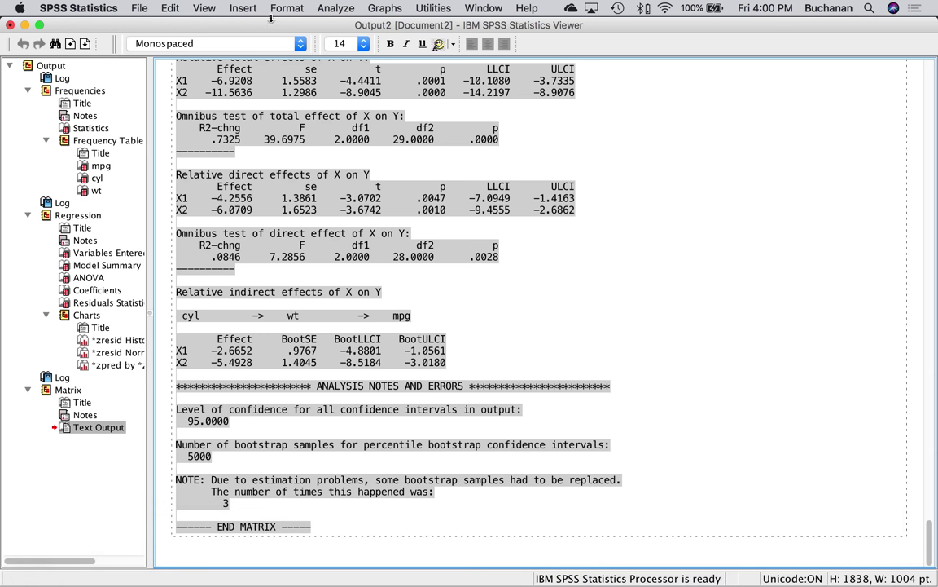
pyautogui.click(409, 242)
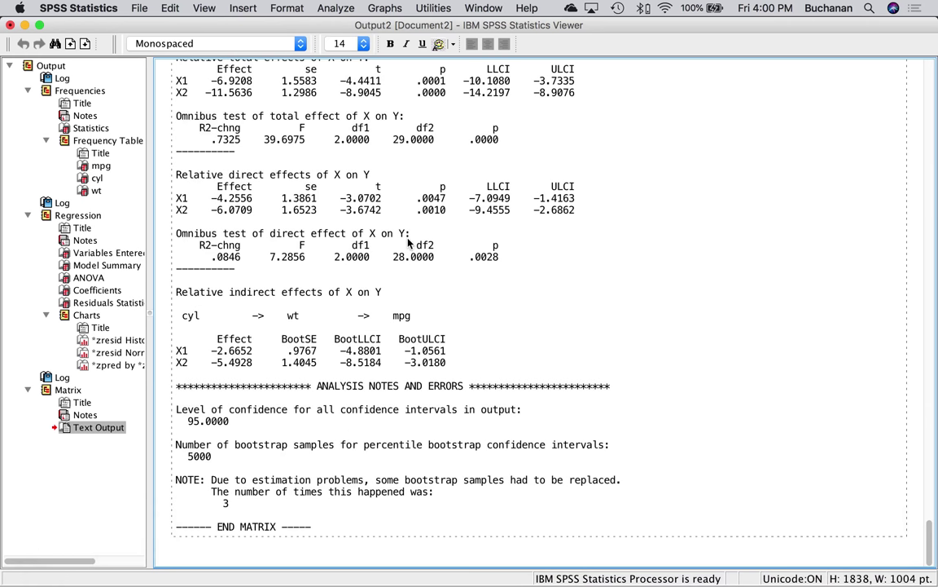
pyautogui.click(336, 8)
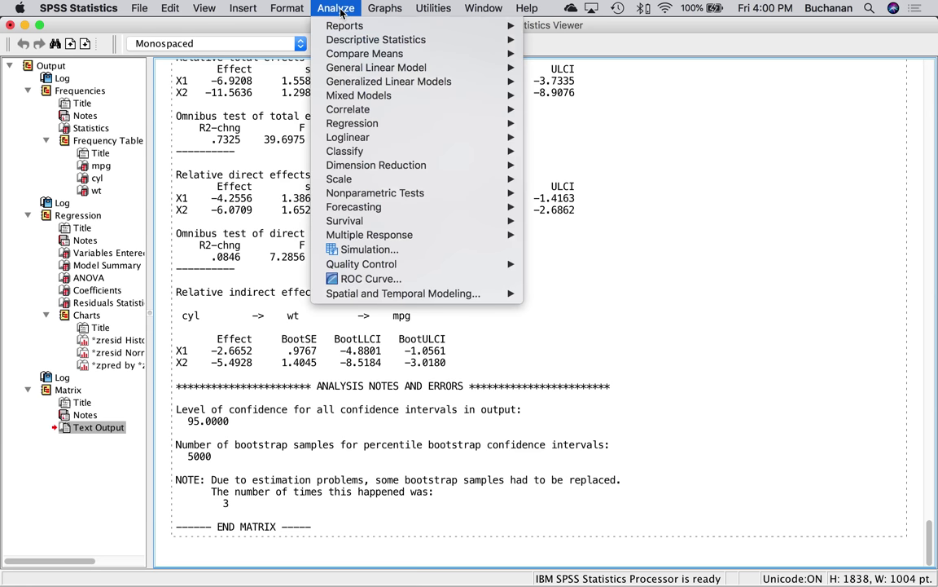
pyautogui.moveTo(182, 10)
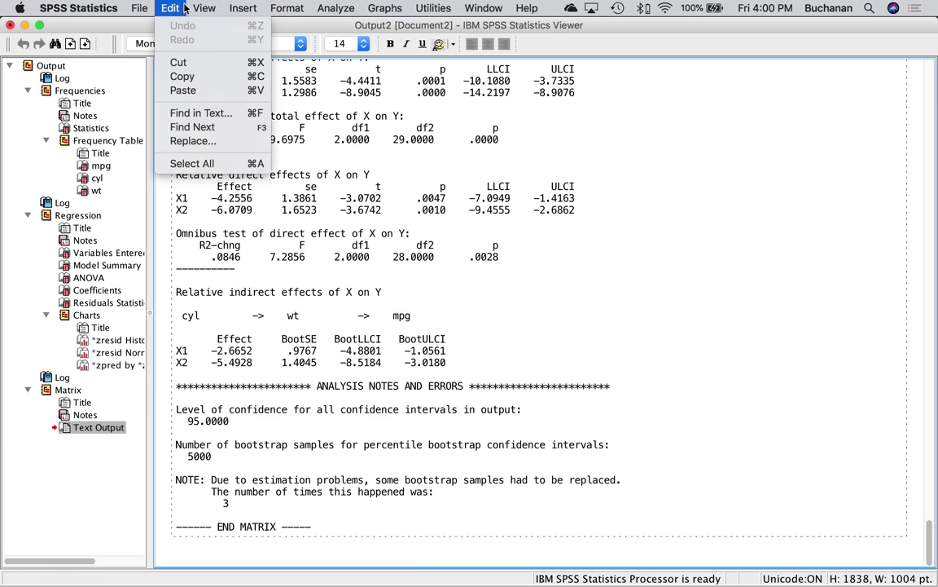
pyautogui.click(140, 33)
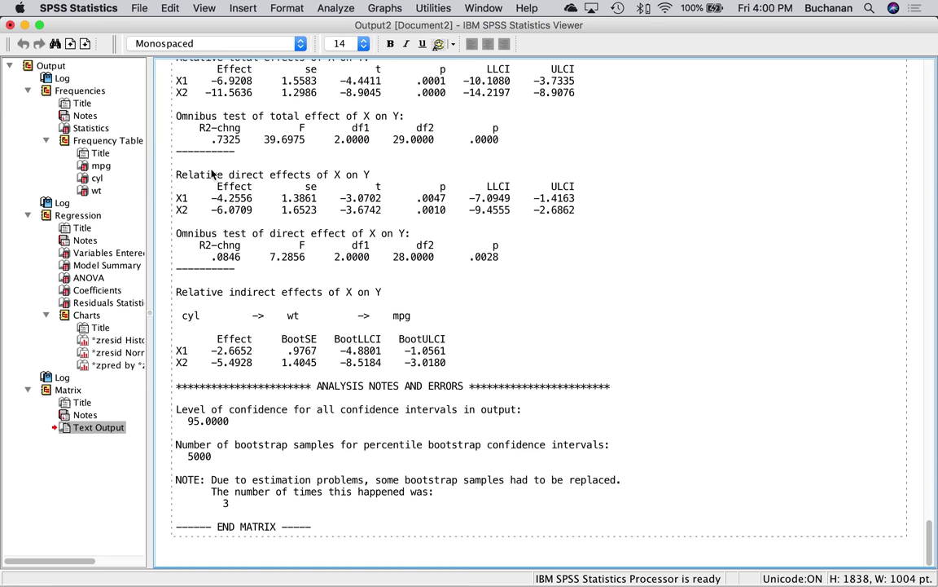
pyautogui.click(96, 290)
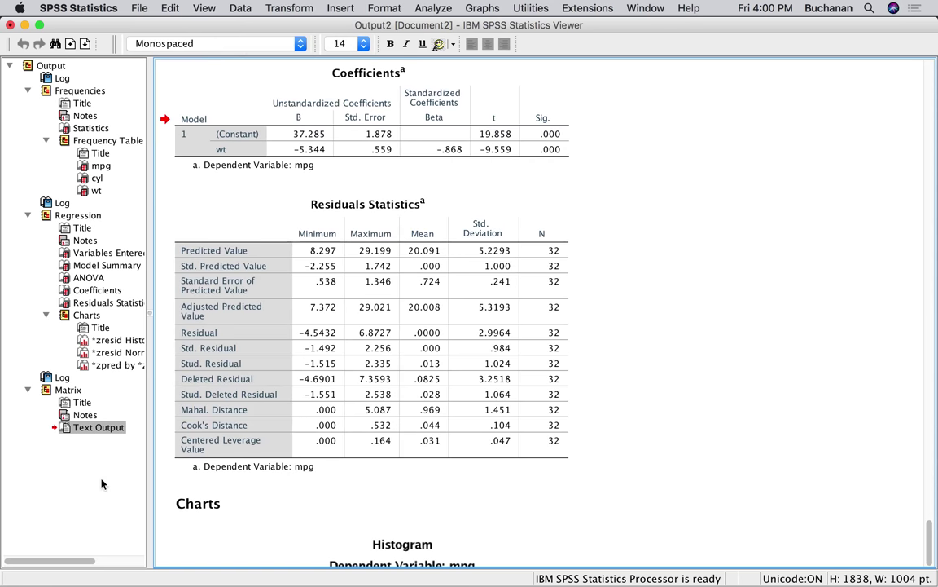
pyautogui.hotkey('ctrl', 'Up')
pyautogui.click(300, 345)
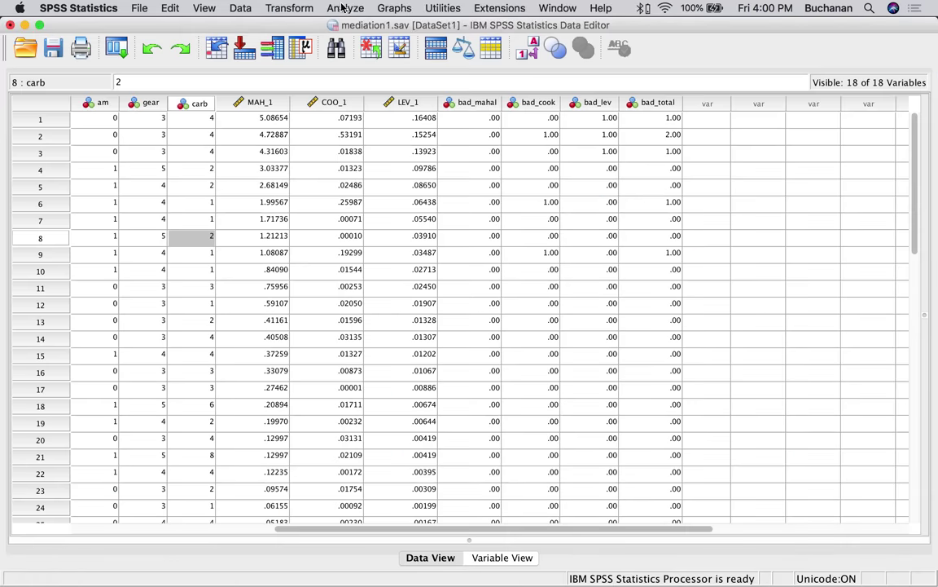
# Step: Use Data > Split File to organize output by groups, with cyl as the grouping variable
pyautogui.click(207, 8)
pyautogui.moveTo(241, 8)
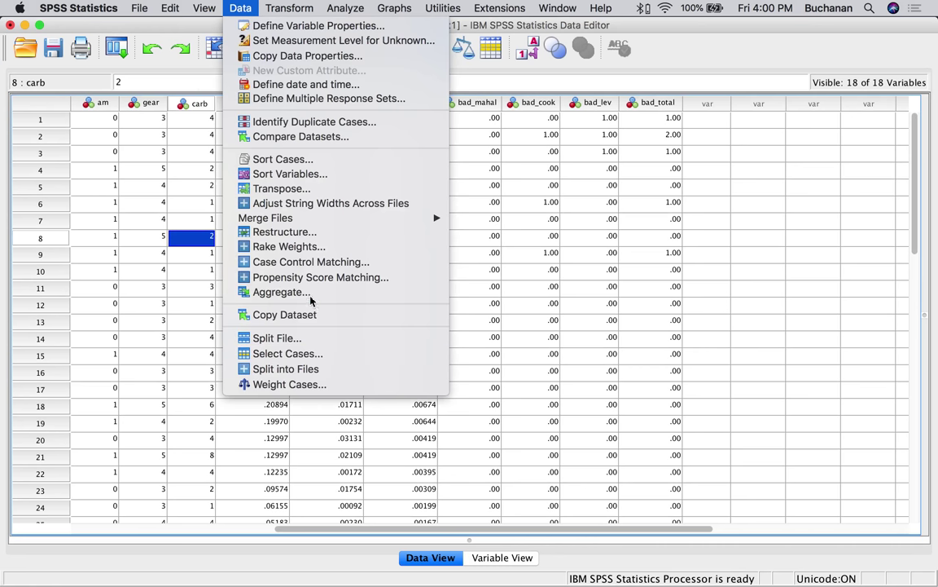
pyautogui.click(298, 338)
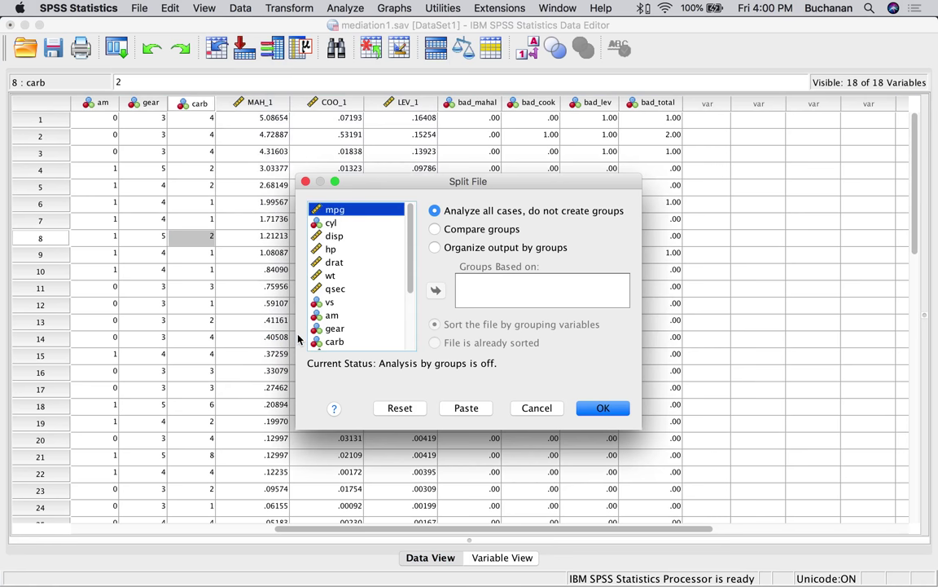
pyautogui.click(435, 246)
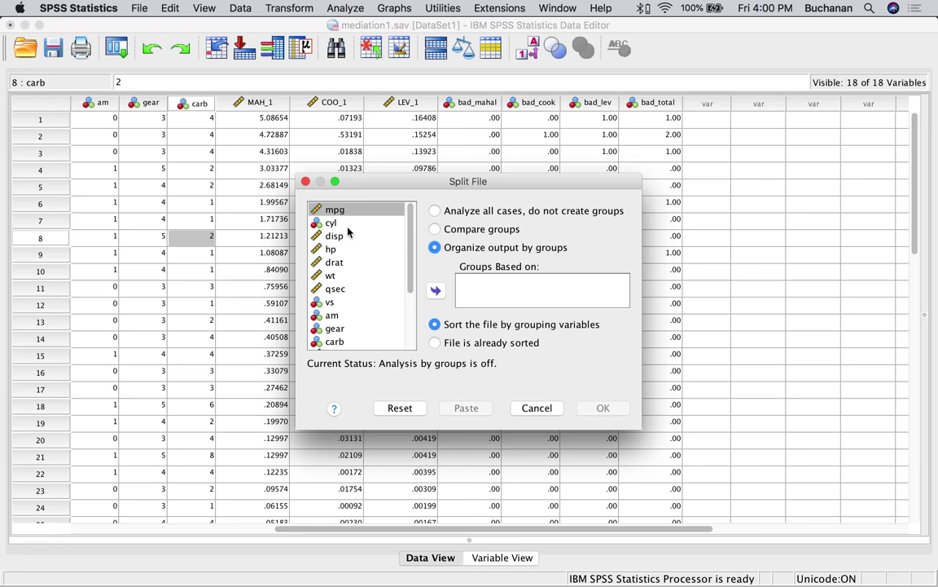
pyautogui.click(321, 222)
pyautogui.click(436, 290)
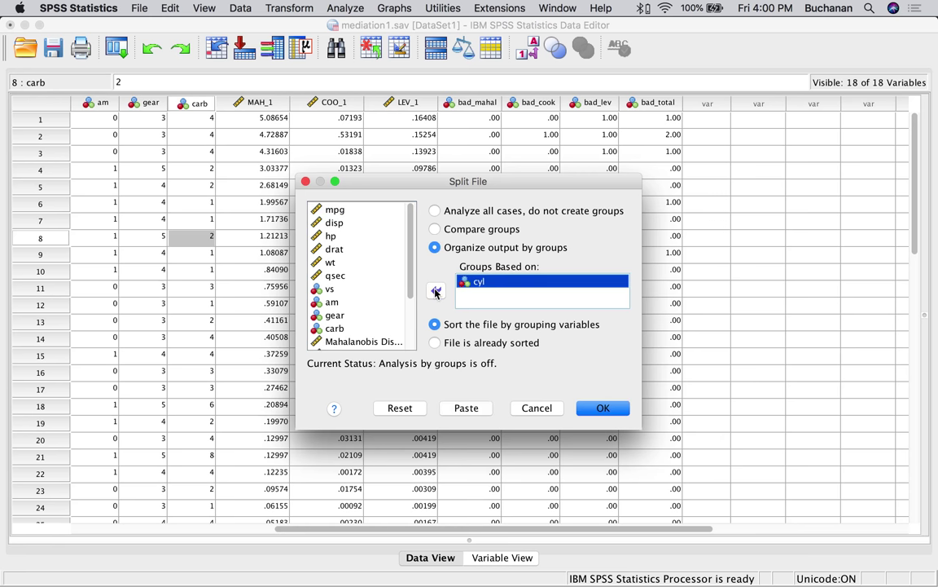
pyautogui.click(602, 408)
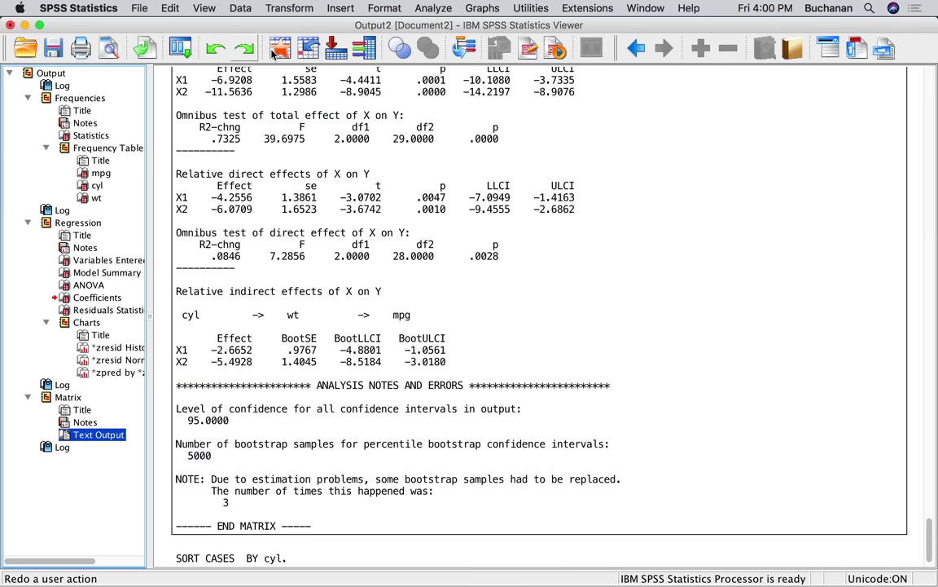
# Step: Run Descriptives on mpg and wt for each cyl group, then go back to the data sheet
pyautogui.click(432, 8)
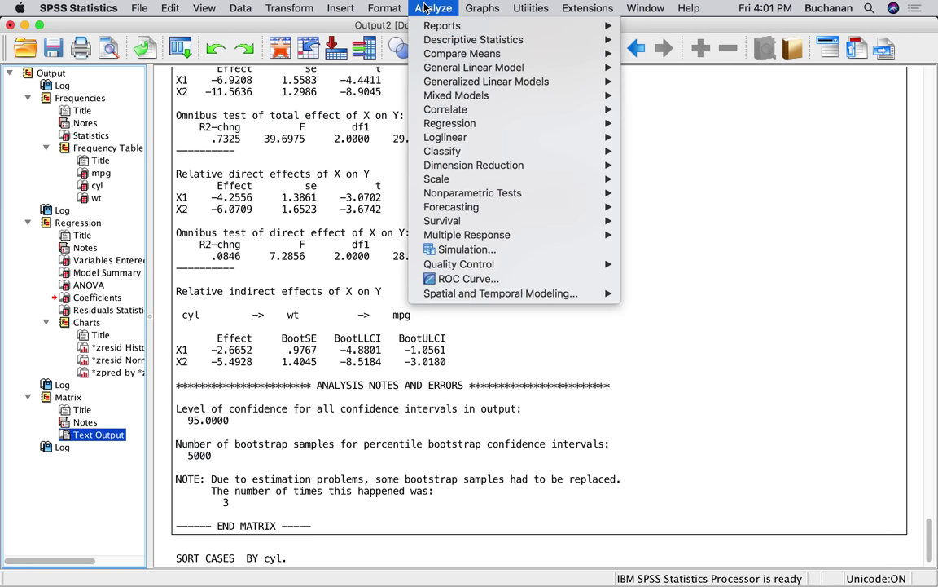
pyautogui.moveTo(489, 39)
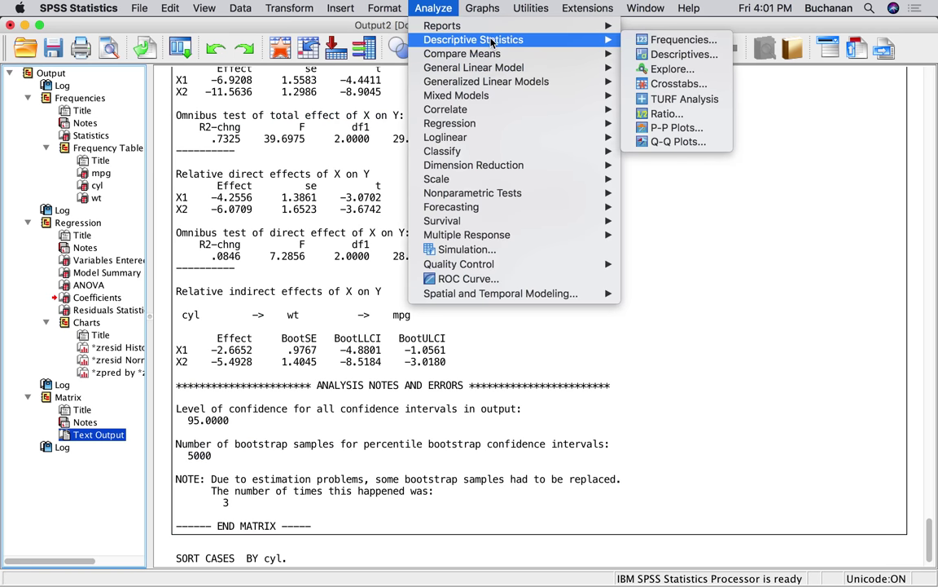
pyautogui.click(640, 55)
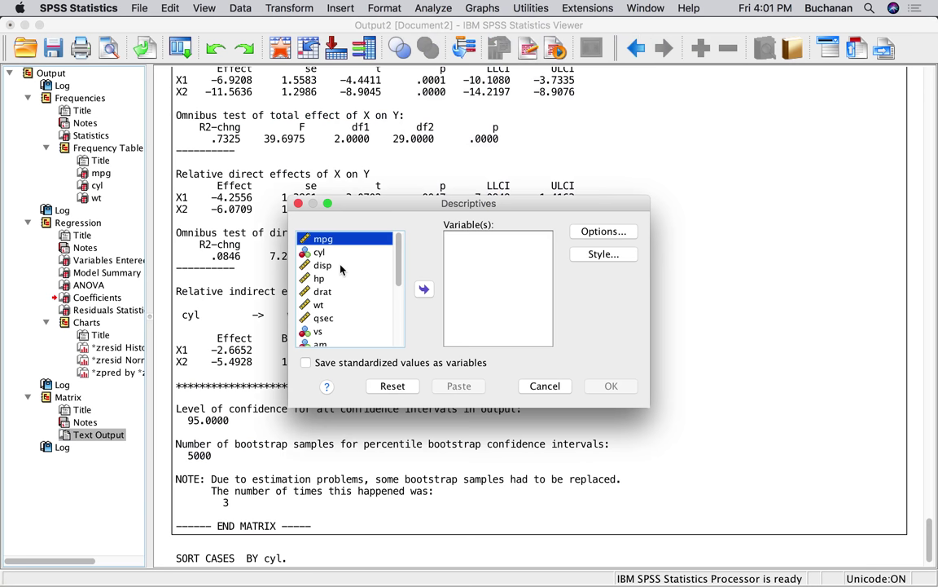
pyautogui.click(425, 288)
pyautogui.click(324, 291)
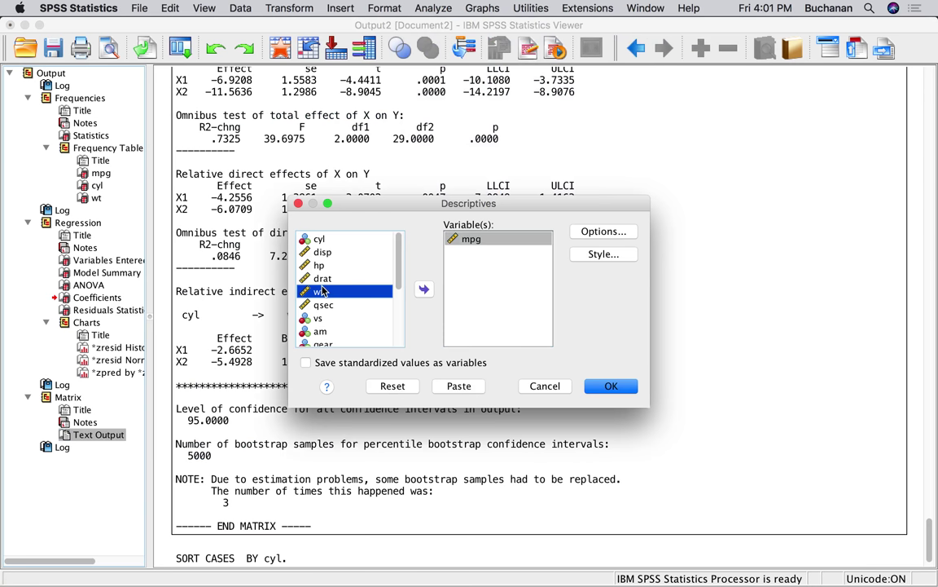
pyautogui.click(423, 287)
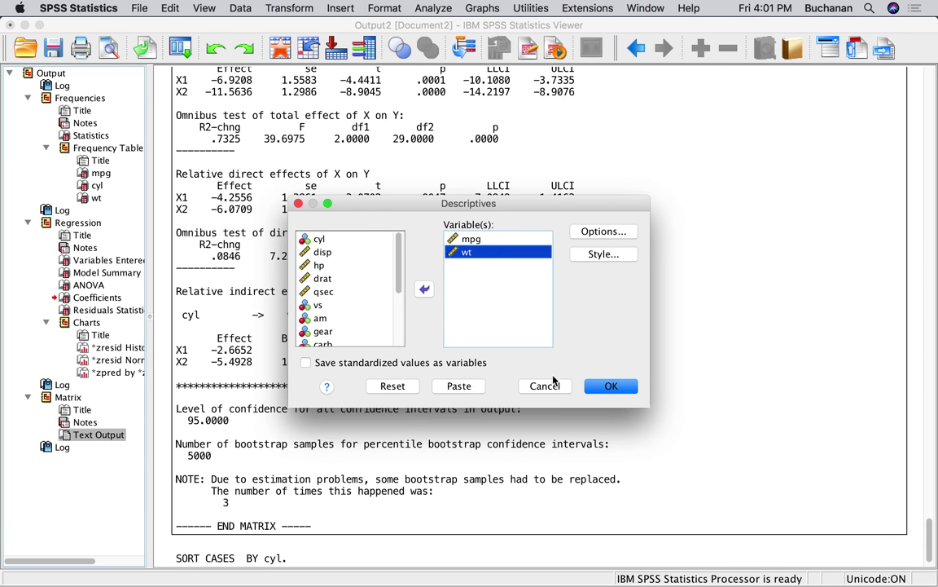
pyautogui.click(609, 385)
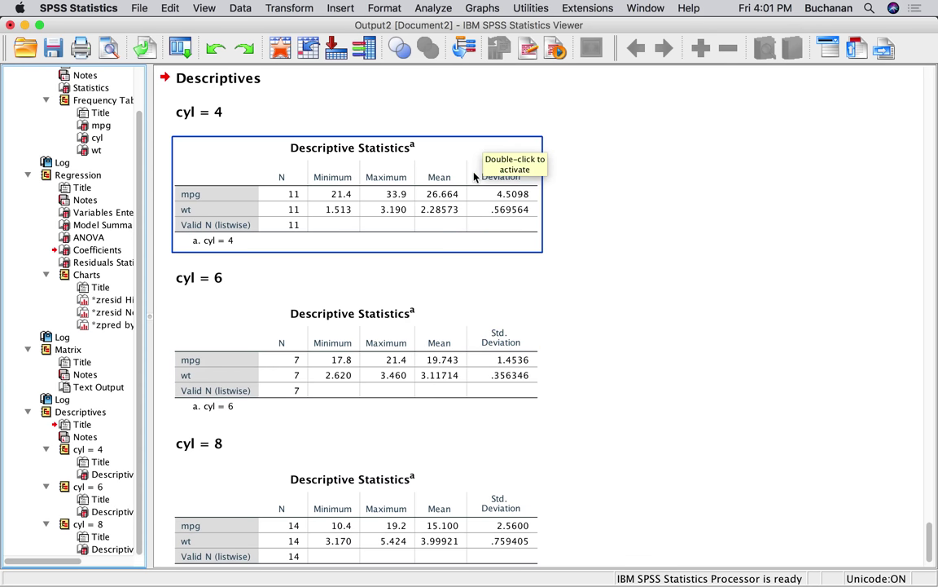
pyautogui.click(280, 49)
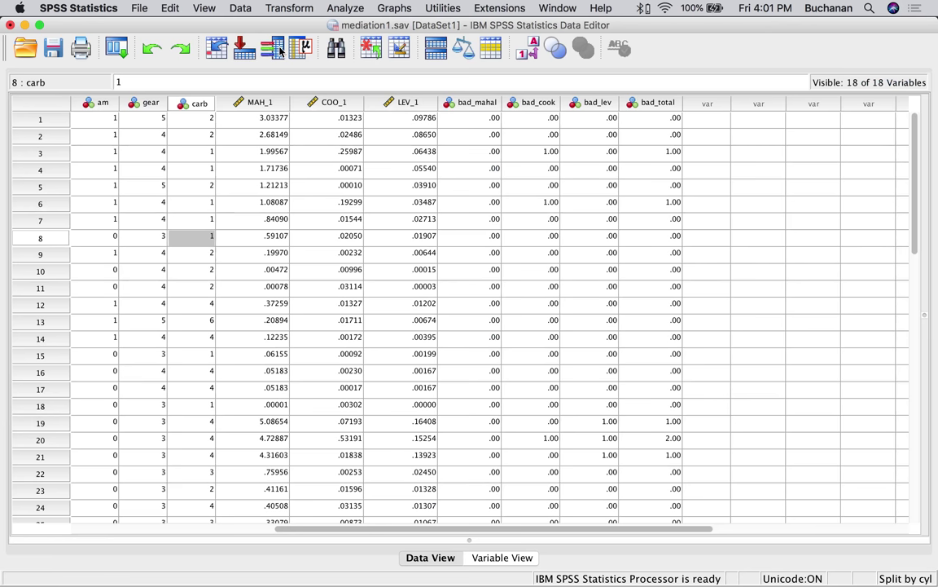
# Step: In Word, add the note 'use split file to look at the means for each group' below the Path a(s) line
pyautogui.hotkey('ctrl', 'Up')
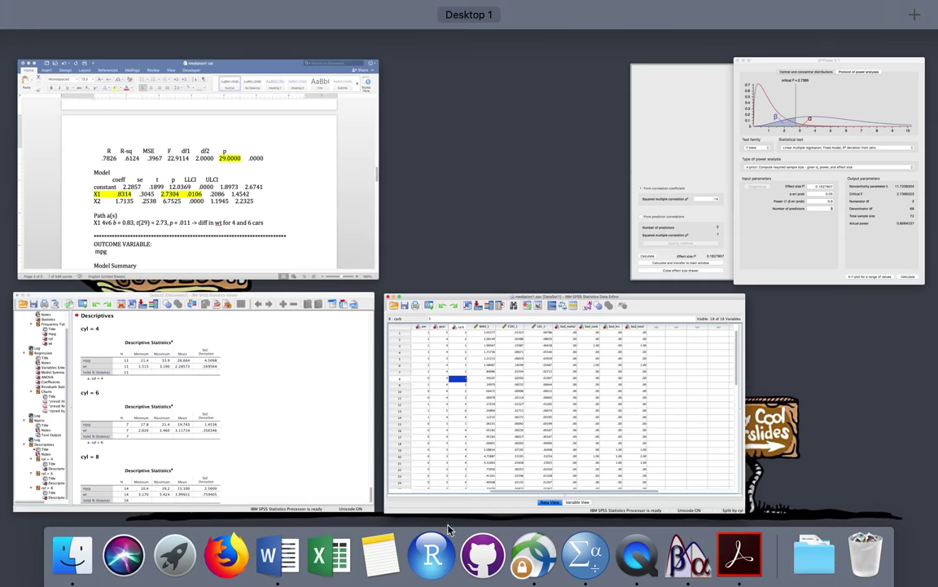
pyautogui.click(321, 200)
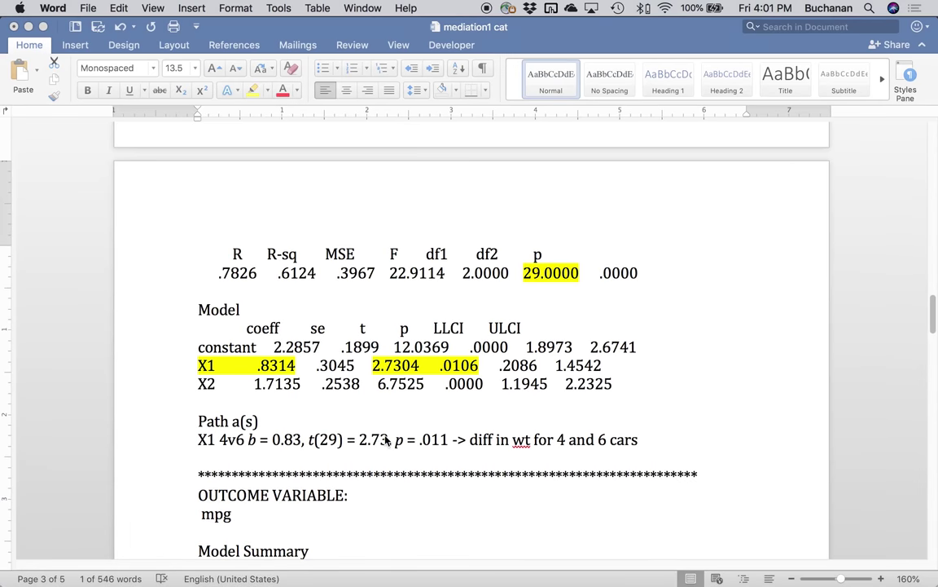
pyautogui.click(670, 440)
pyautogui.press('Return')
pyautogui.press('Return')
pyautogui.write('use split ')
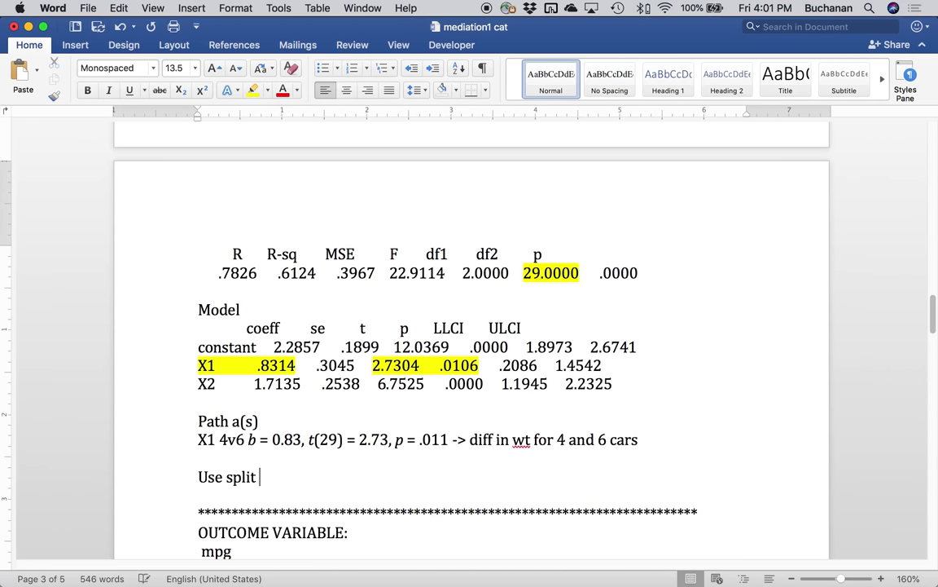
pyautogui.write('file to look at')
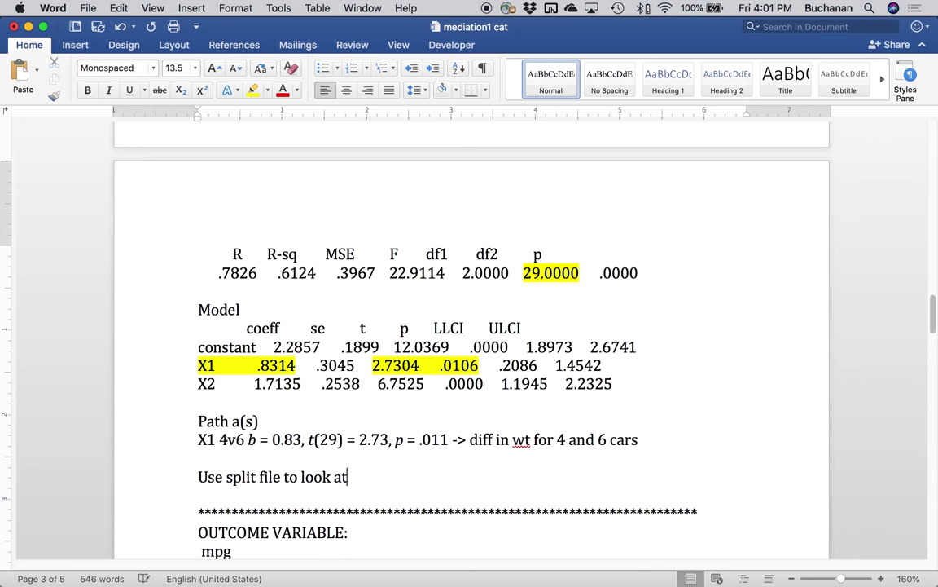
pyautogui.write(' the means fo')
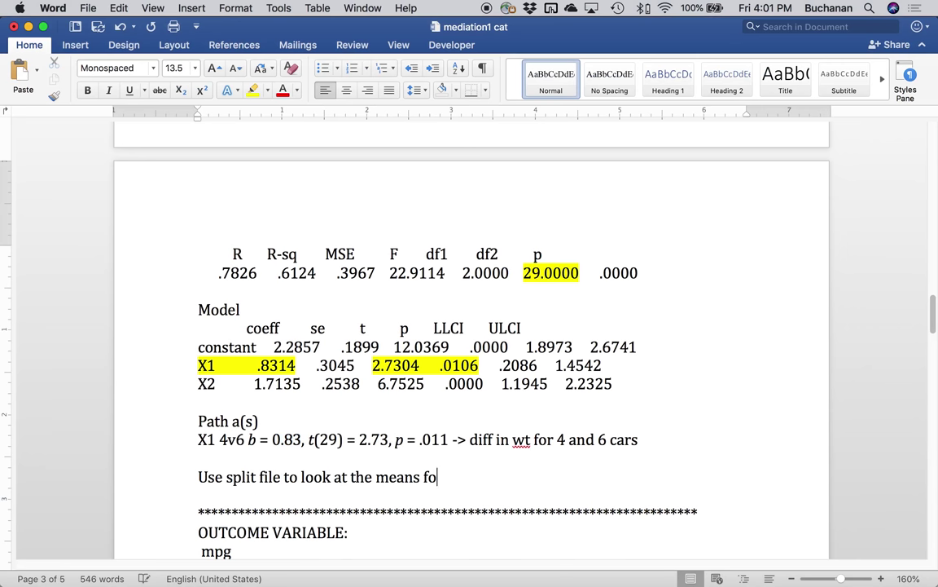
pyautogui.write('r each group')
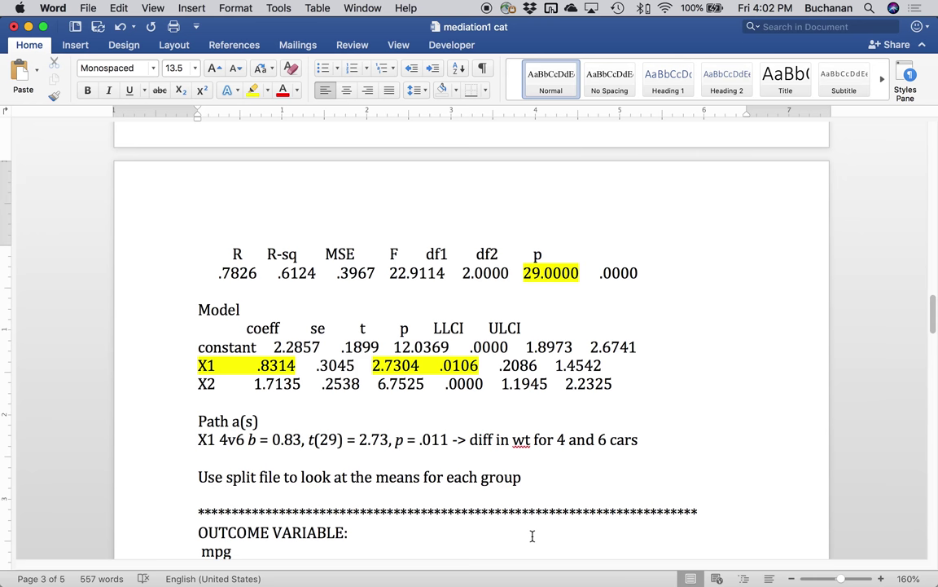
# Step: Start the 'X2 4v8' line with italic b = 1.71, t(29) = 6.75, fixing the df typo
pyautogui.moveTo(173, 386); pyautogui.dragTo(312, 393)
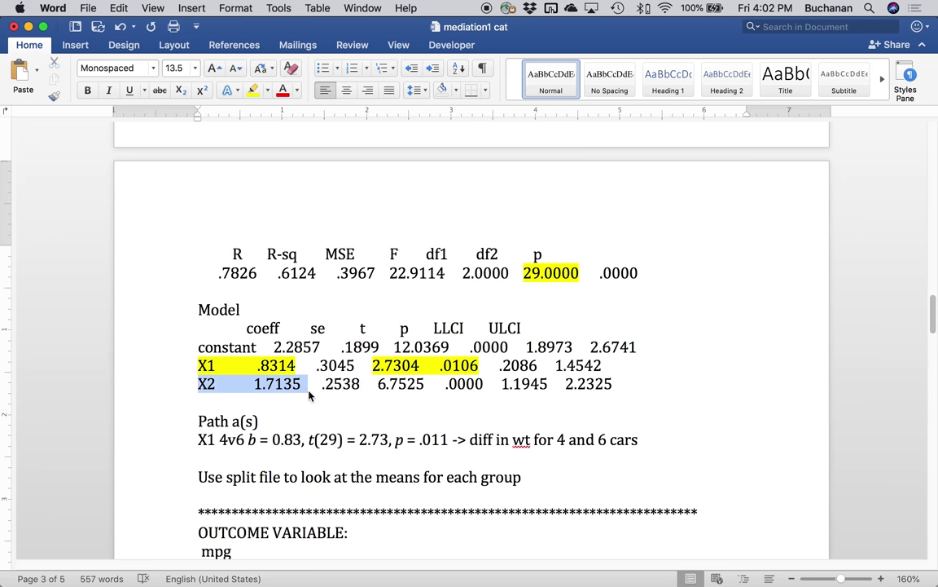
pyautogui.click(665, 440)
pyautogui.press('Return')
pyautogui.write('X2')
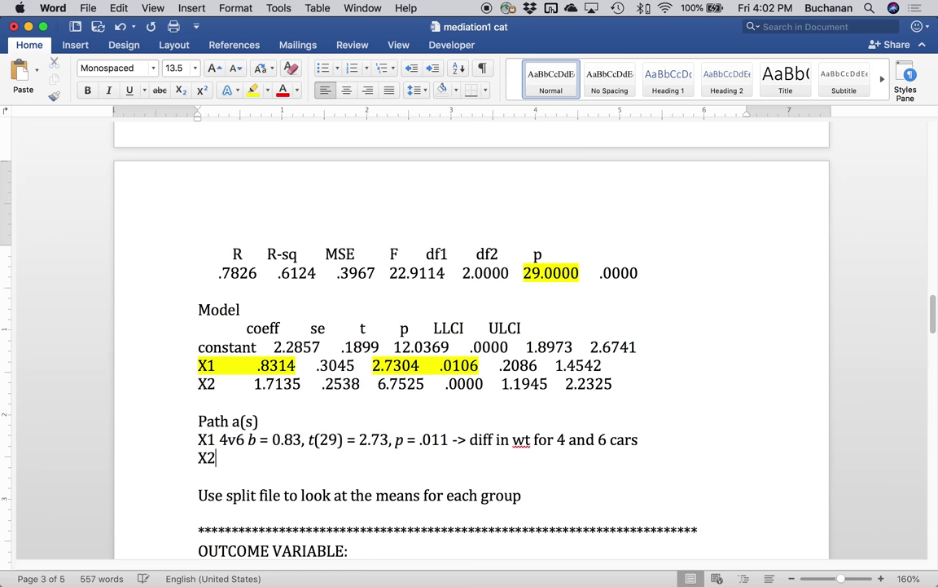
pyautogui.write(' 4v8')
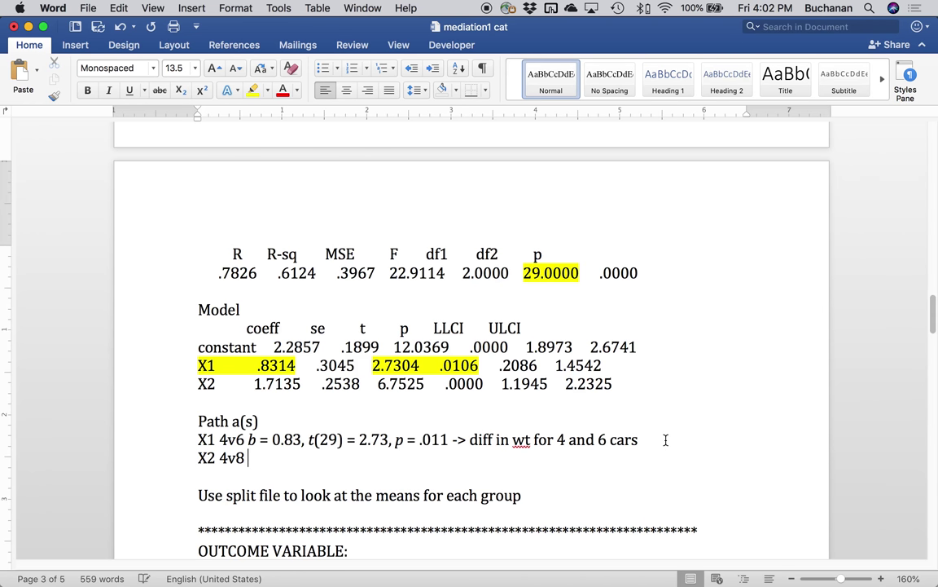
pyautogui.press('super+i')
pyautogui.write('b')
pyautogui.press('super+i')
pyautogui.write('= 1.7')
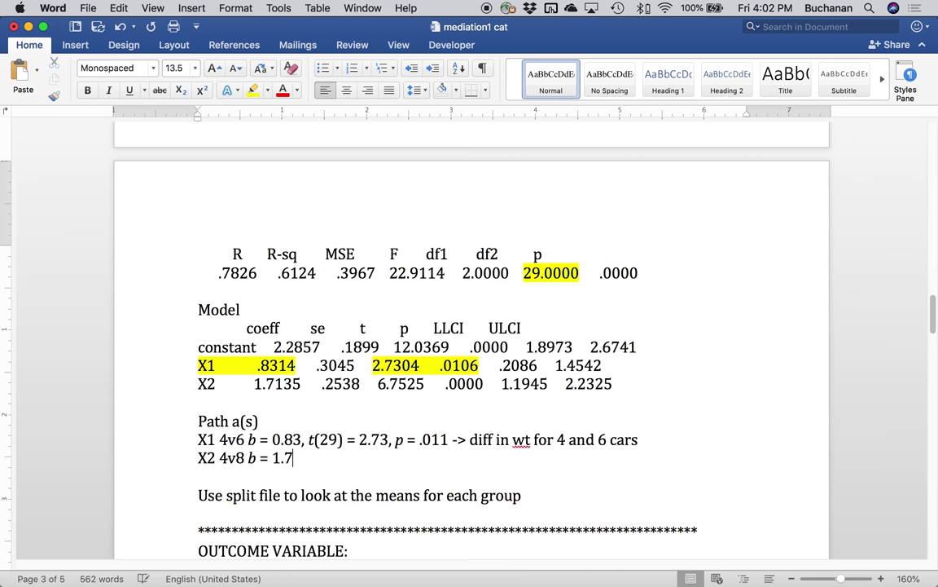
pyautogui.write('1,')
pyautogui.press('super+i')
pyautogui.write('t')
pyautogui.press('super+i')
pyautogui.write('(209')
pyautogui.press('BackSpace')
pyautogui.press('BackSpace')
pyautogui.write('8')
pyautogui.press('BackSpace')
pyautogui.write('9) = ')
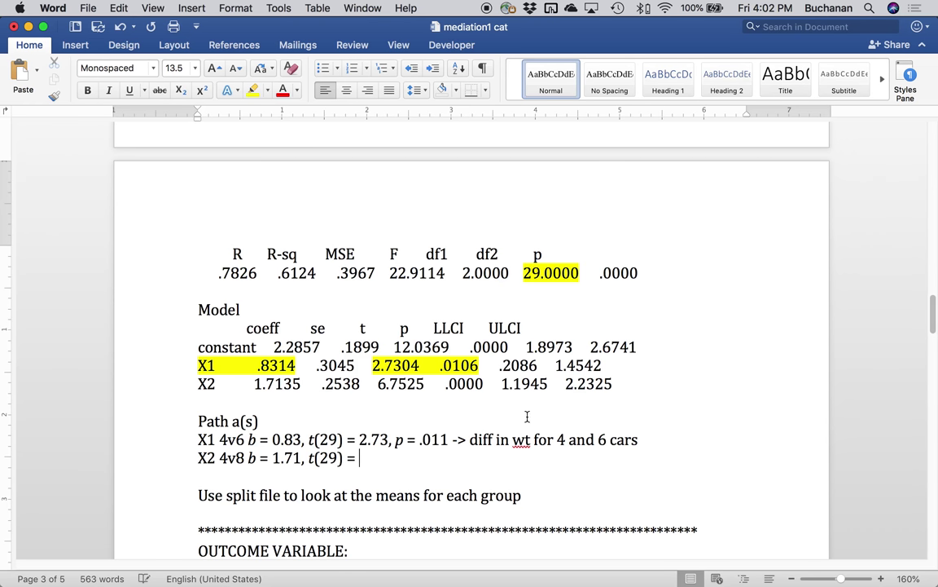
pyautogui.write('6.75,')
# Step: Complete it with italic p < .001 -> diff in wt for 4 and 8 cars, report means
pyautogui.press('super+i')
pyautogui.write('pi')
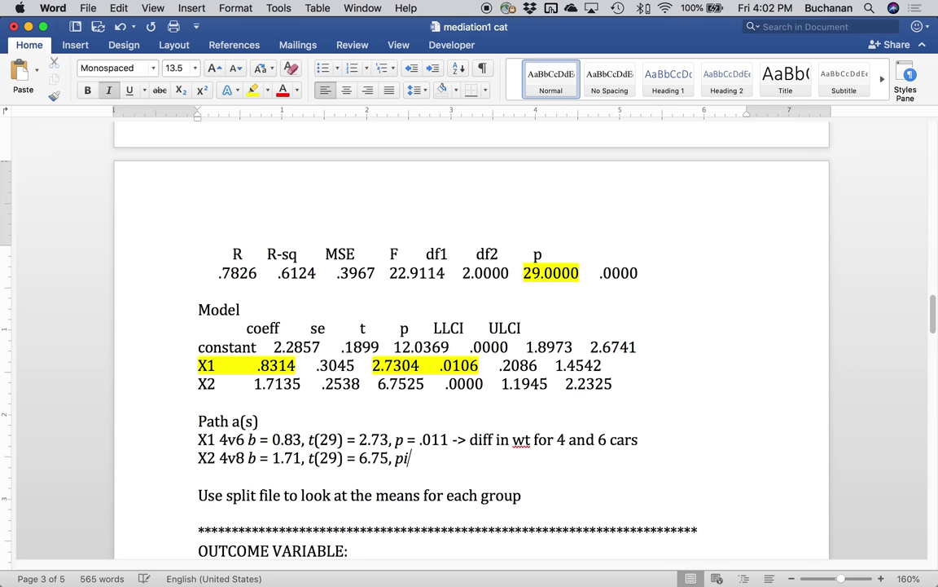
pyautogui.press('BackSpace')
pyautogui.press('super+i')
pyautogui.write('< .001 -')
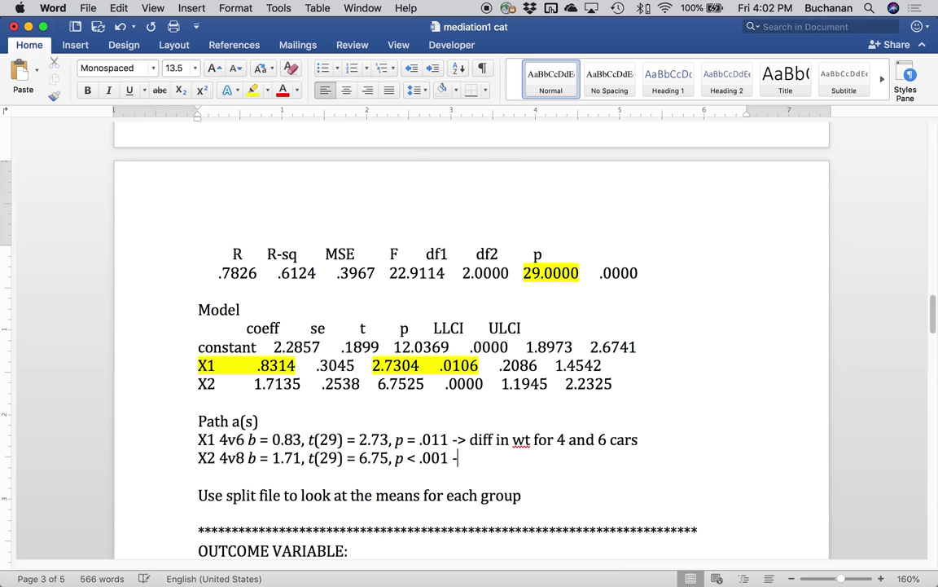
pyautogui.write('> diff in wt for 4 and 6')
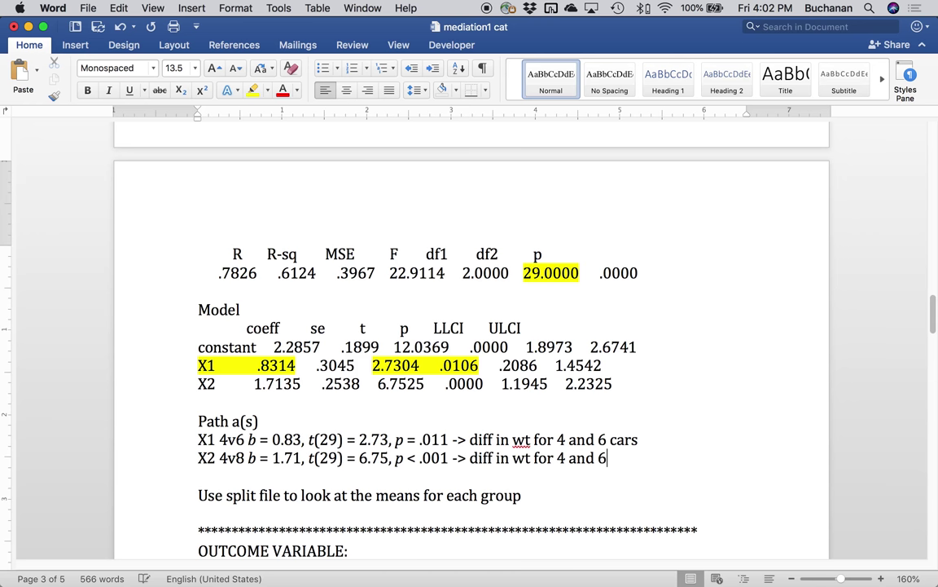
pyautogui.press('BackSpace')
pyautogui.write('8 cars')
pyautogui.write(', report means')
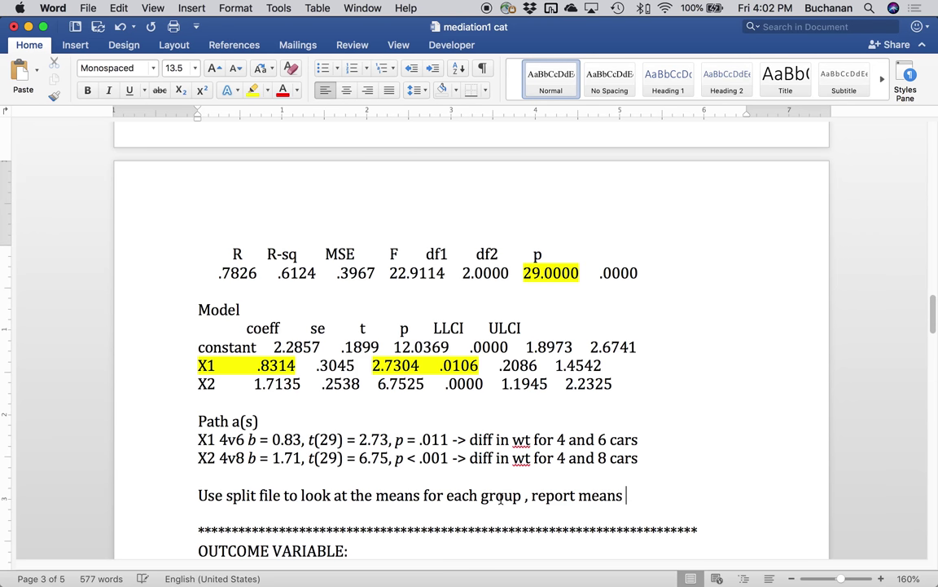
pyautogui.click(525, 494)
pyautogui.press('BackSpace')
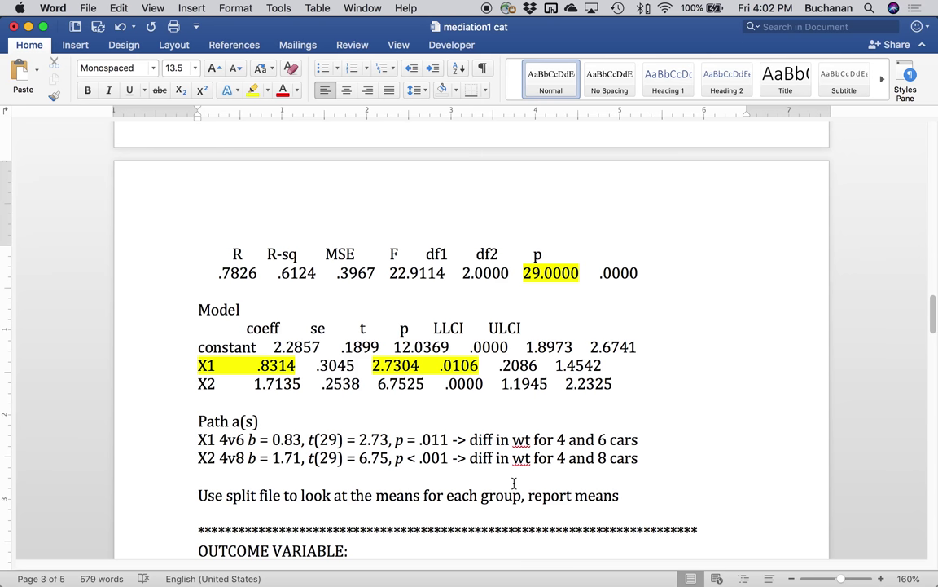
# Step: Highlight X2's label, coefficient, t and p values yellow and save the document
pyautogui.click(198, 383)
pyautogui.moveTo(198, 383); pyautogui.dragTo(378, 384)
pyautogui.click(255, 92)
pyautogui.click(482, 390)
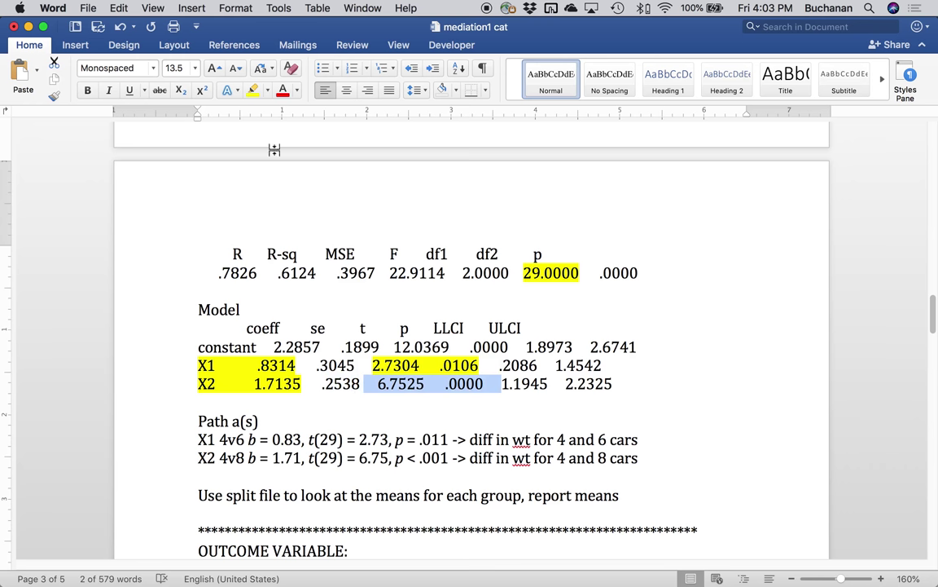
pyautogui.click(254, 91)
pyautogui.press('Left')
pyautogui.press('super+s')
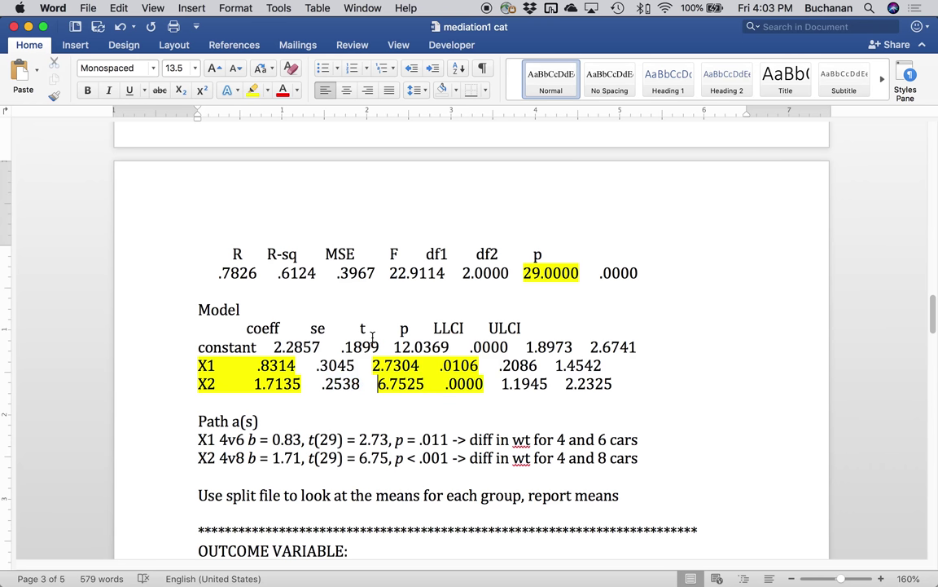
# Step: Add a 'Path b:' heading below the wt row with a weight-to-mpg (M -> Y) path label
pyautogui.scroll(-5, 576, 330)
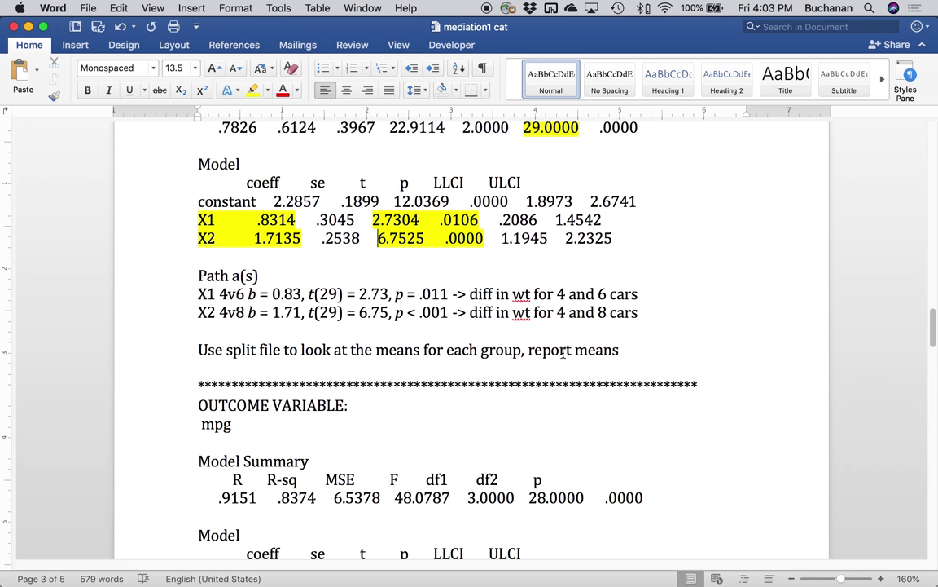
pyautogui.scroll(-5, 563, 353)
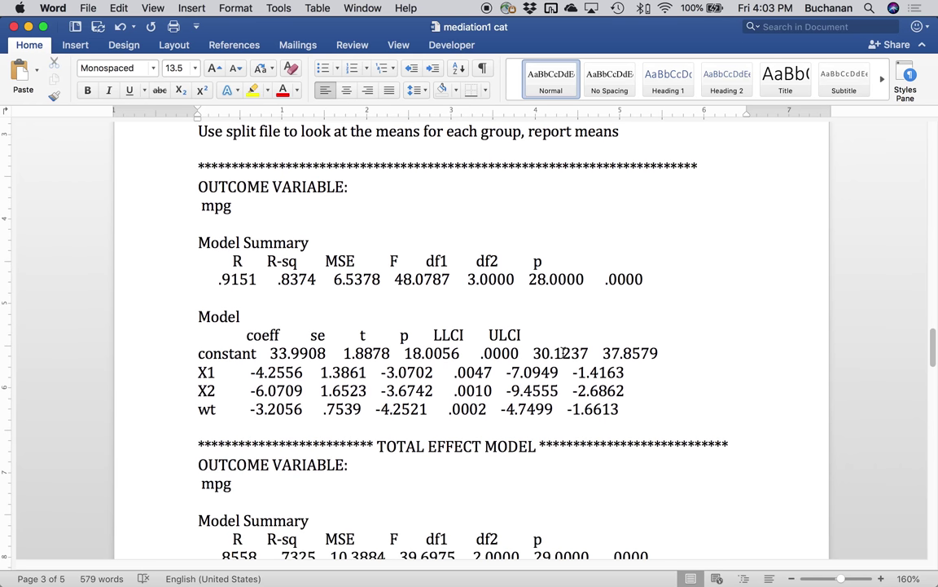
pyautogui.click(511, 436)
pyautogui.press('Return')
pyautogui.write('Path b')
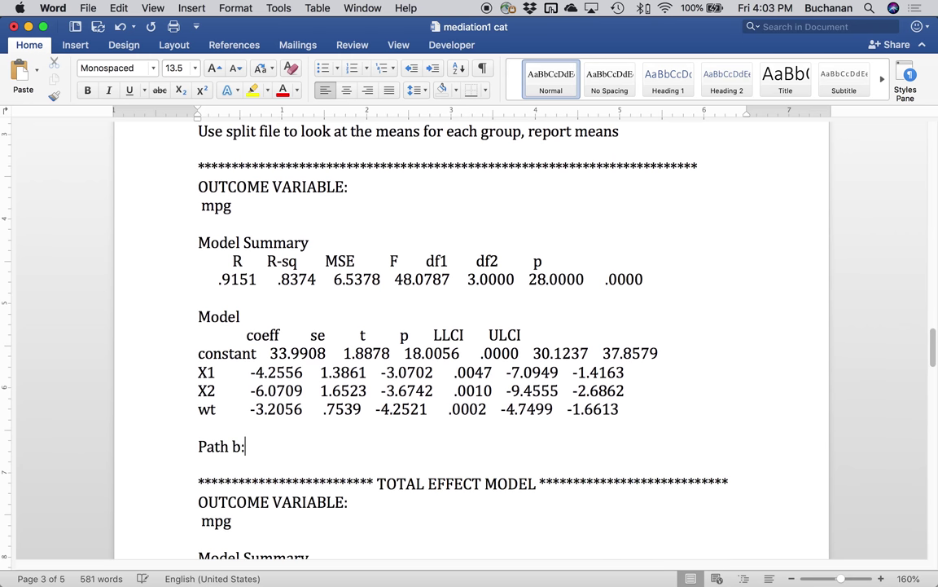
pyautogui.write(':')
pyautogui.press('Return')
pyautogui.write('Wt -> y')
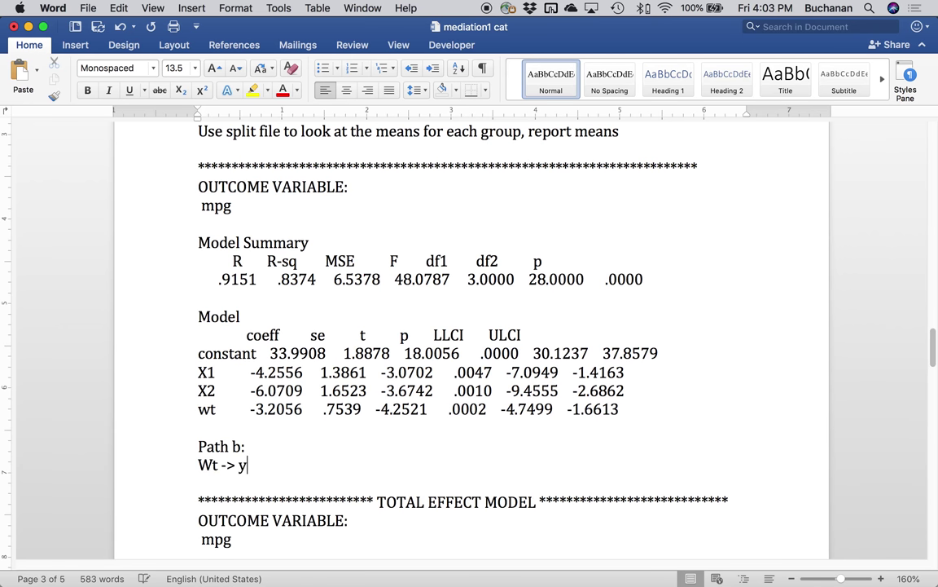
pyautogui.press('BackSpace')
pyautogui.write('MPG M ->Y')
pyautogui.press('BackSpace')
pyautogui.write('Y')
# Step: Start the APA line with italic b = -3.21 followed by an italic t
pyautogui.press('super+i')
pyautogui.write('b')
pyautogui.press('super+i')
pyautogui.write('=')
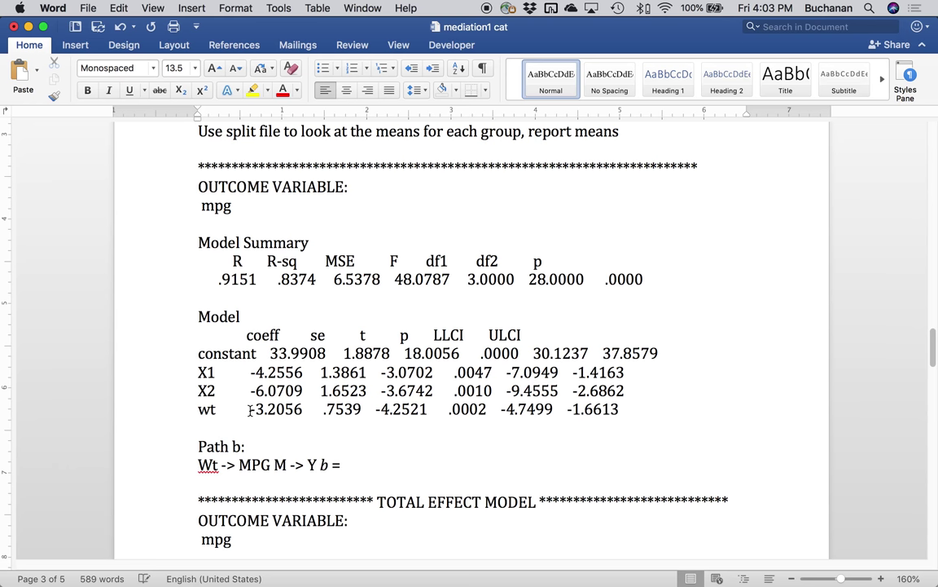
pyautogui.write(' -3.20')
pyautogui.press('BackSpace')
pyautogui.write('1,')
pyautogui.press('super+i')
pyautogui.write('t')
pyautogui.press('super+i')
# Step: Highlight the df 28.0000 and the wt coefficient -3.2056 in yellow
pyautogui.doubleClick(540, 279)
pyautogui.click(253, 90)
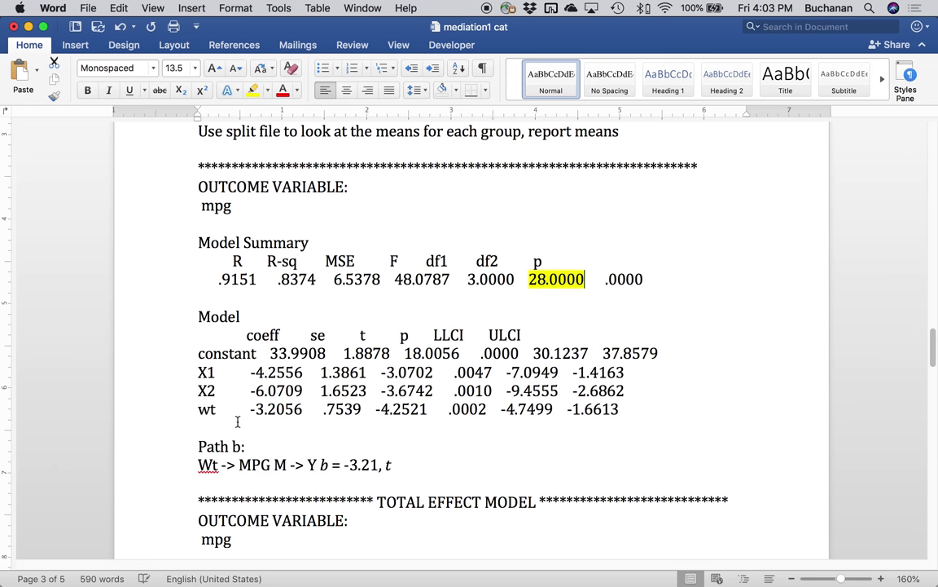
pyautogui.click(250, 410)
pyautogui.moveTo(250, 410); pyautogui.dragTo(303, 410)
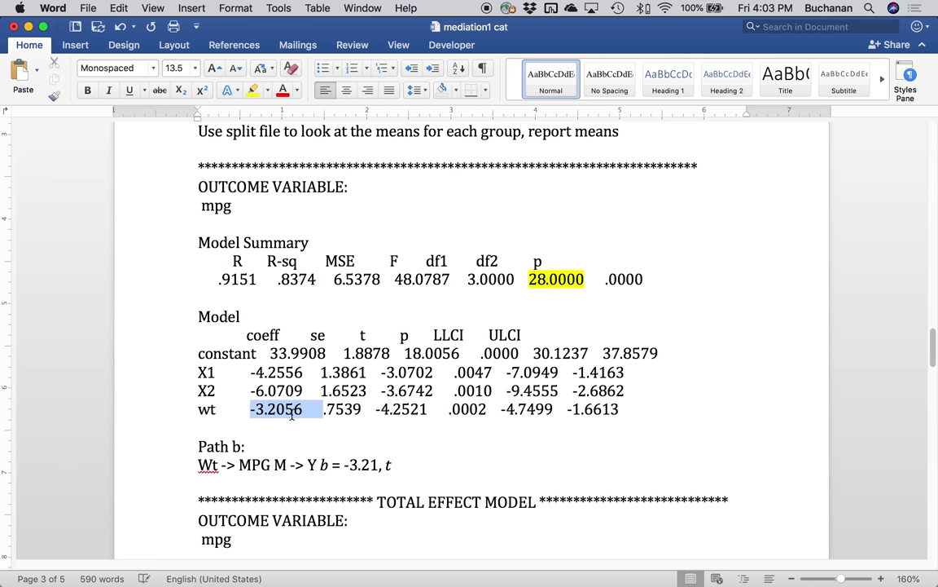
pyautogui.click(253, 90)
# Step: Complete the line with (28) = -4.25, italic p < .001, and highlight wt's t and p values
pyautogui.click(403, 465)
pyautogui.press('super+i')
pyautogui.write('(28) =')
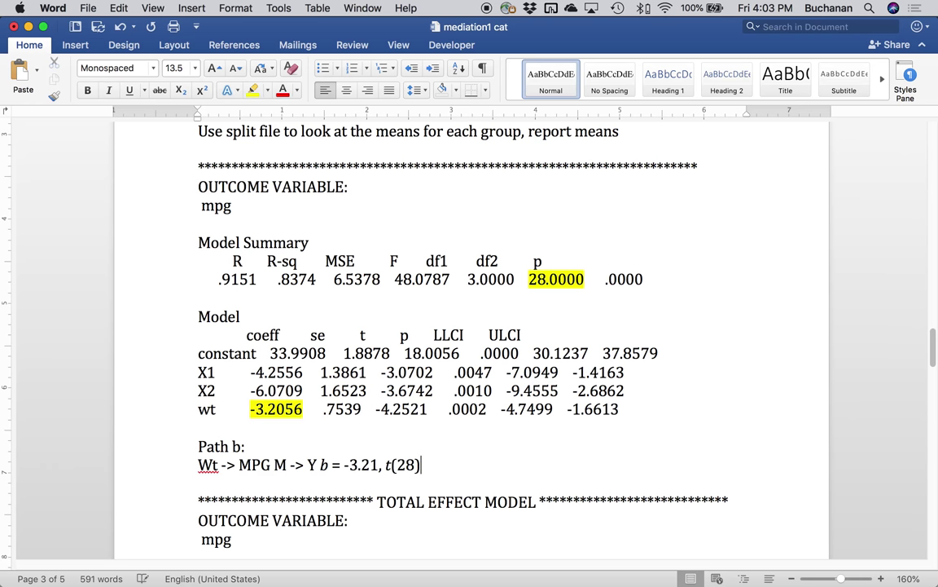
pyautogui.write(' -')
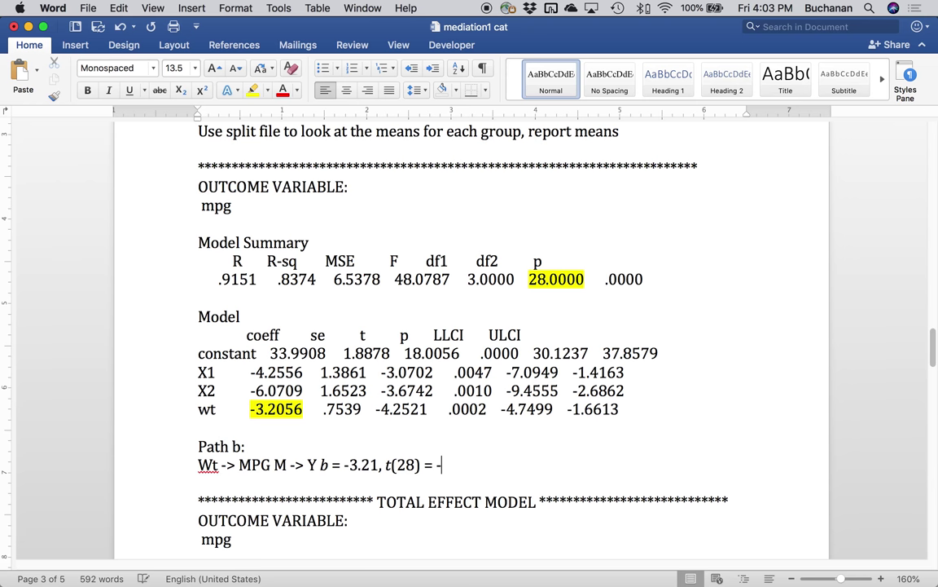
pyautogui.write('4.25,')
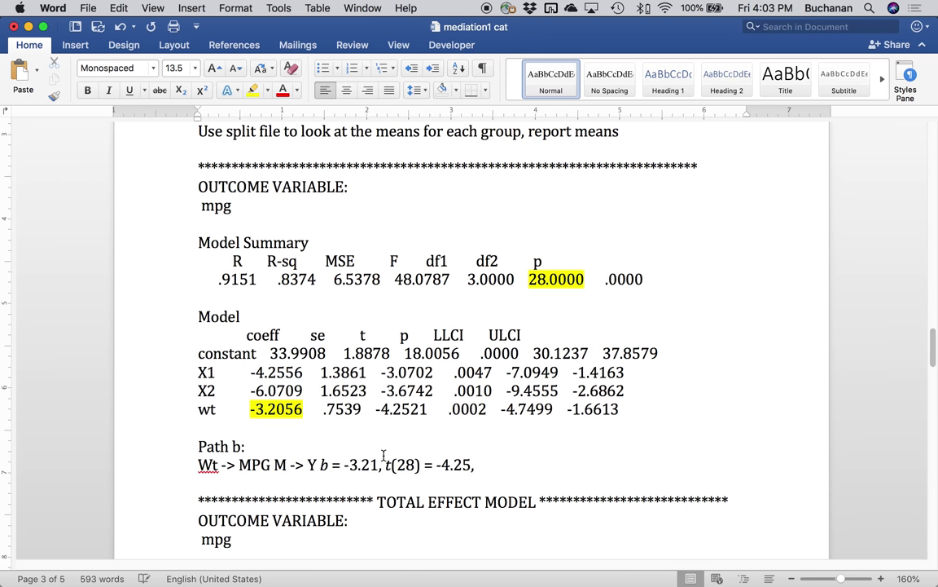
pyautogui.press('super+i')
pyautogui.write('p')
pyautogui.press('super+i')
pyautogui.write('< .001')
pyautogui.moveTo(375, 409); pyautogui.dragTo(462, 410)
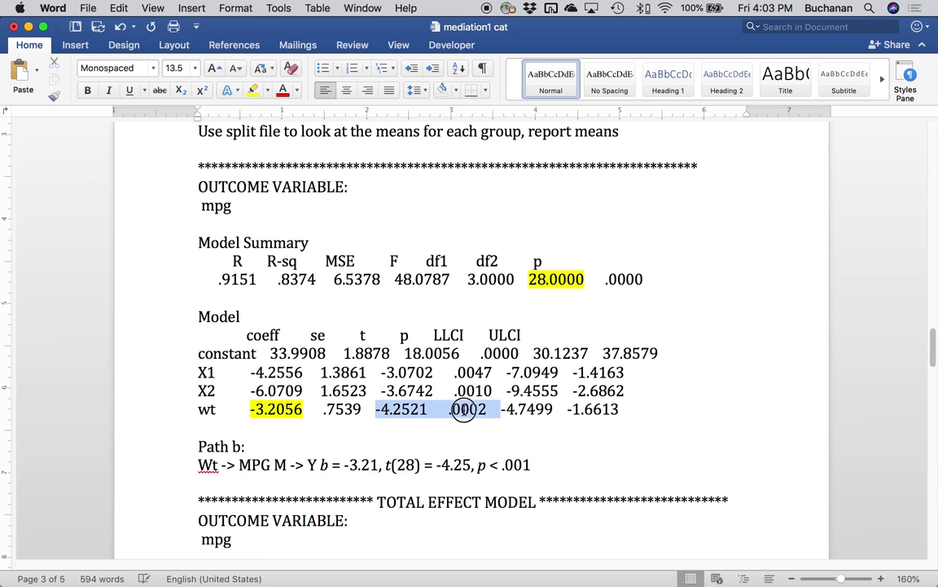
pyautogui.click(252, 90)
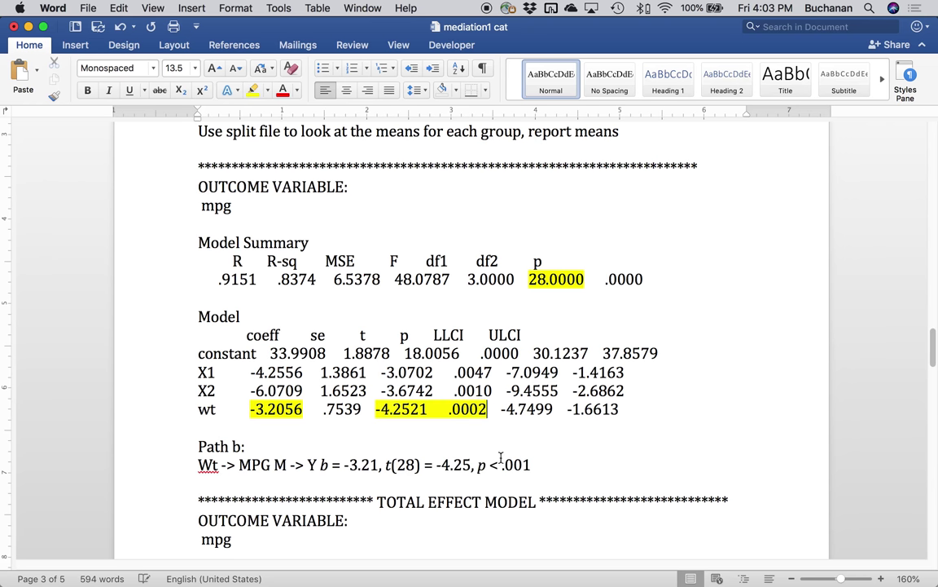
# Step: Append the interpretation ': as weight goes up, mpg goes down'
pyautogui.click(545, 464)
pyautogui.write(': as weight go')
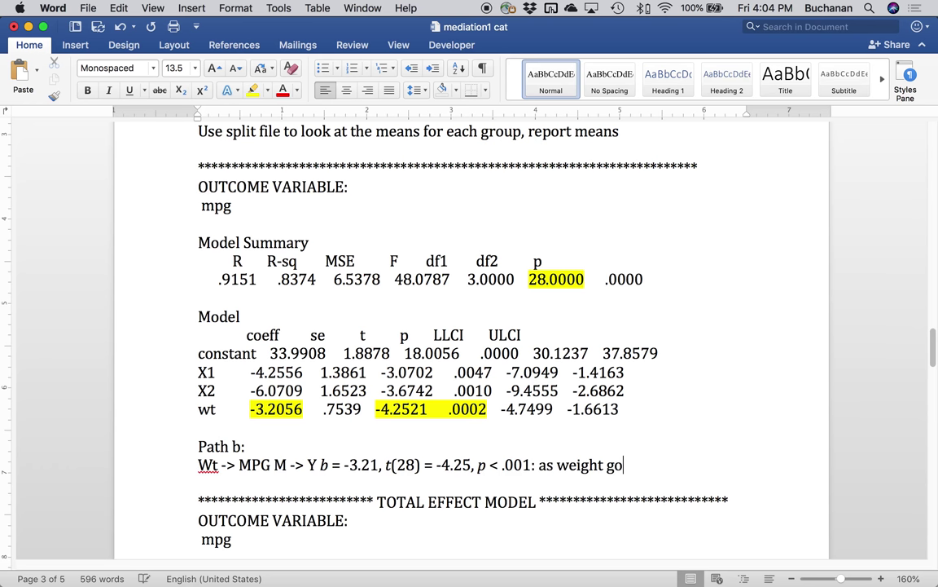
pyautogui.write('es up, mp')
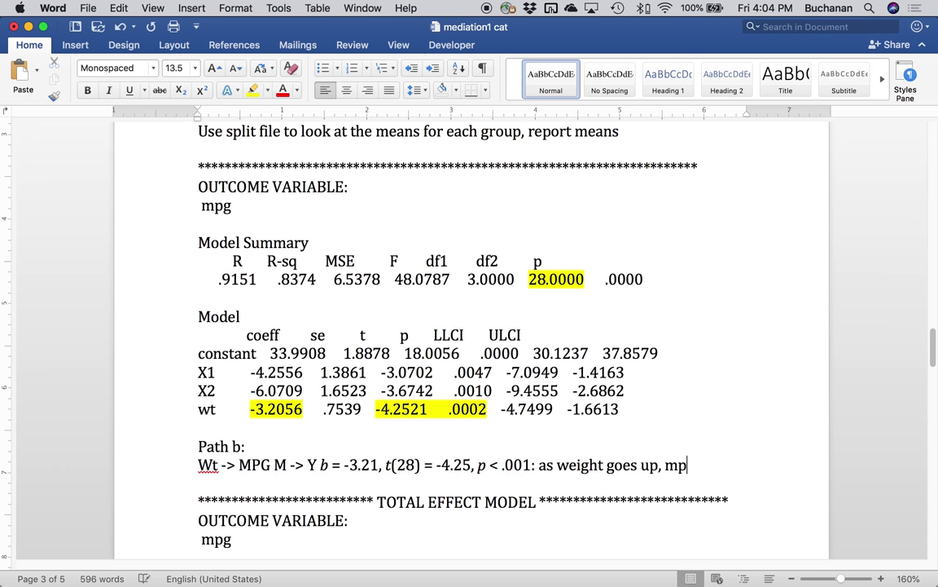
pyautogui.write('g goes down')
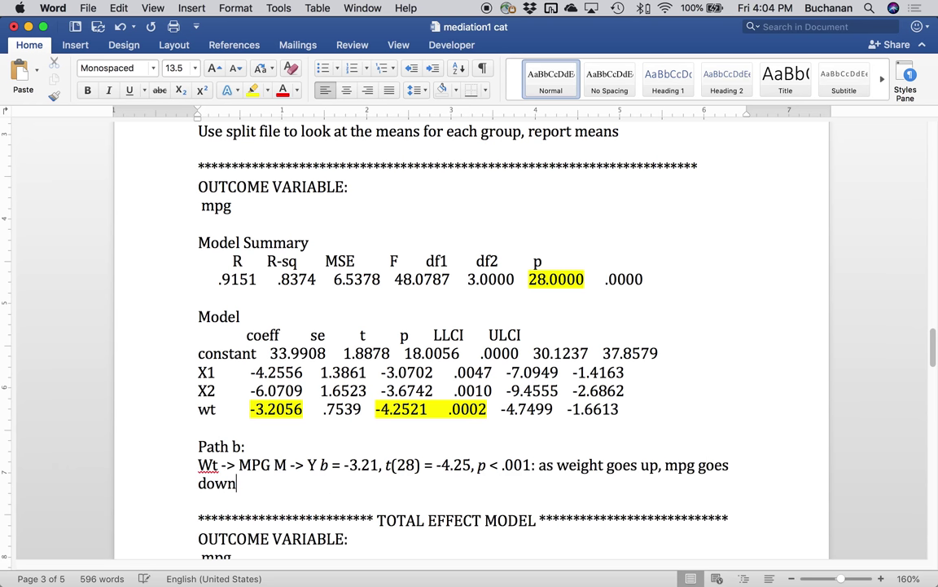
pyautogui.press('Return')
pyautogui.press('Return')
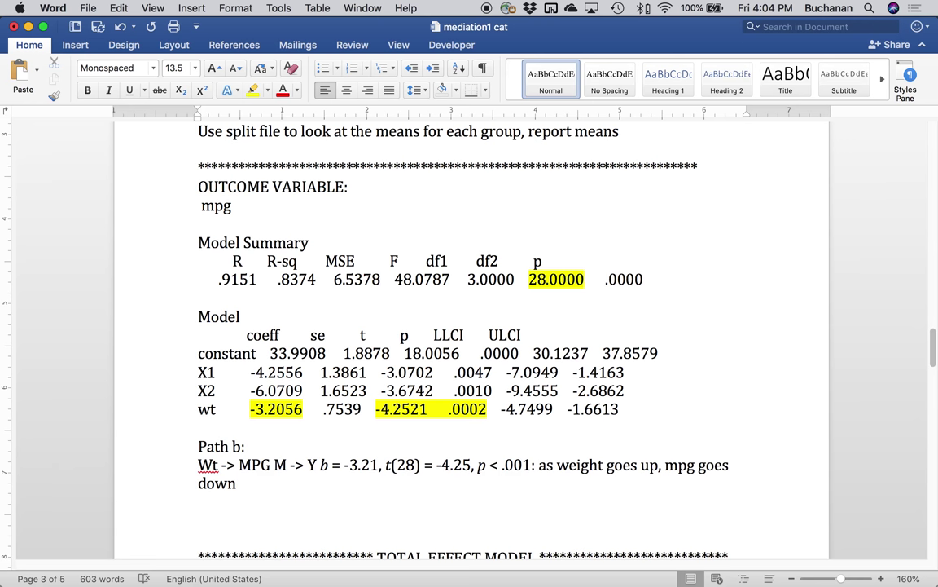
# Step: Add a 'Path c':' heading and start a new line beneath it
pyautogui.write("Path c'")
pyautogui.write(':')
pyautogui.press('Return')
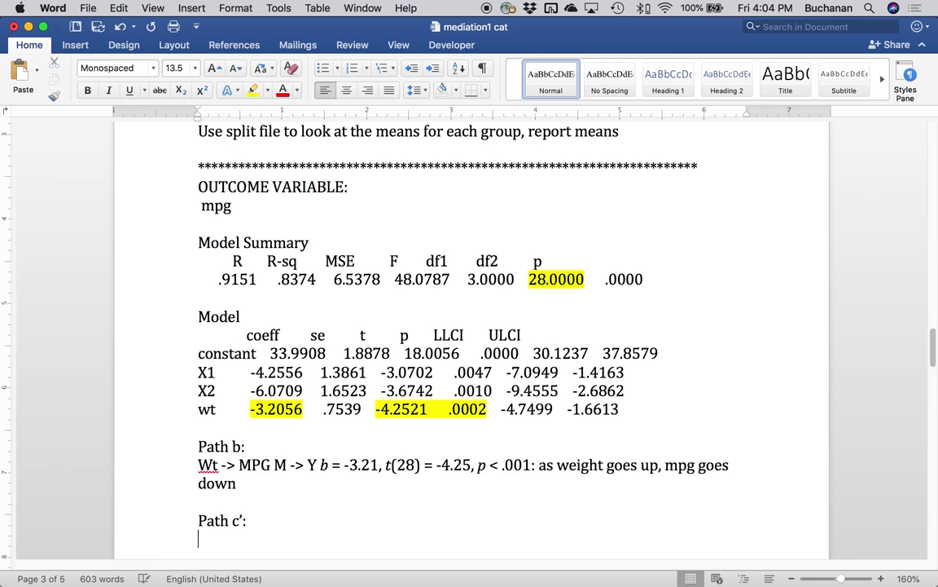
pyautogui.scroll(-2, 582, 380)
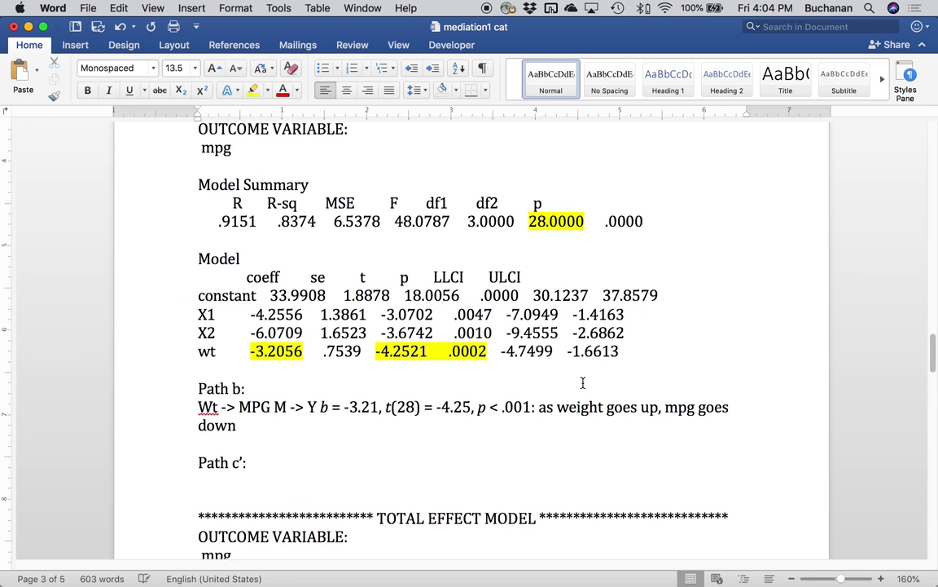
pyautogui.scroll(3, 583, 381)
pyautogui.scroll(-5, 583, 381)
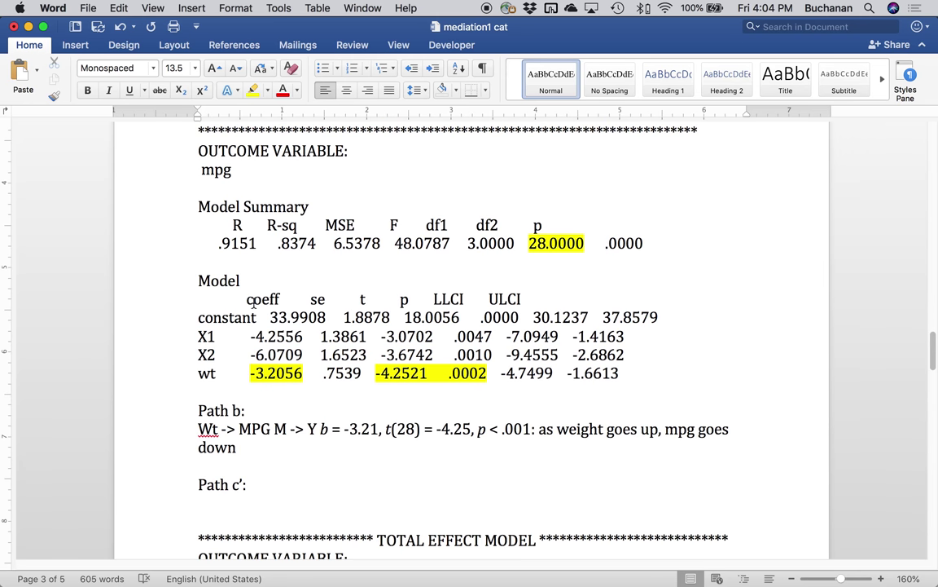
pyautogui.scroll(-1, 253, 302)
# Step: Type the X1 result: b = -4.26, t(28) = -3.07, p = .005, with italic symbols
pyautogui.write('X1')
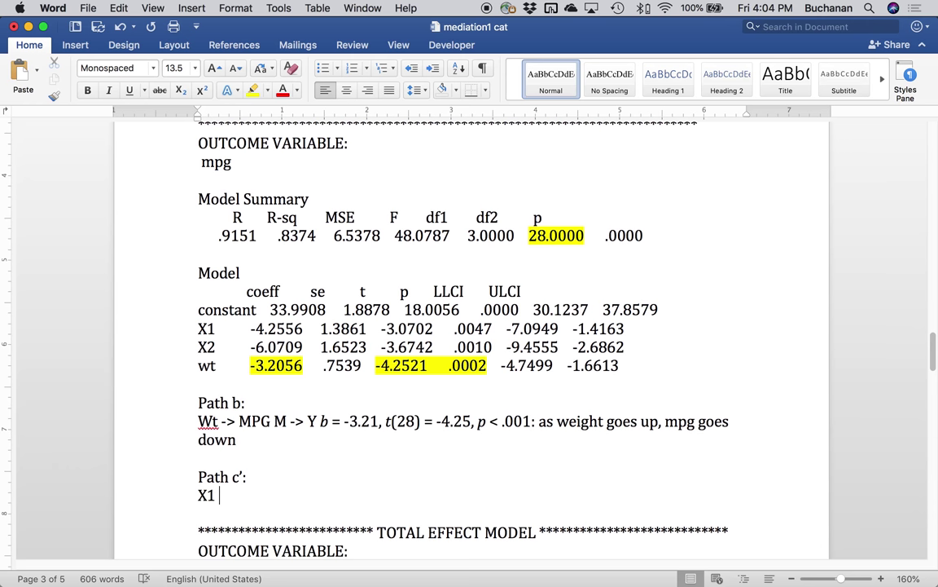
pyautogui.write(' b')
pyautogui.press('super+i')
pyautogui.write('= 0')
pyautogui.press('BackSpace')
pyautogui.write('-4.26,')
pyautogui.press('super+i')
pyautogui.write('t')
pyautogui.press('super+i')
pyautogui.write('(28) = ')
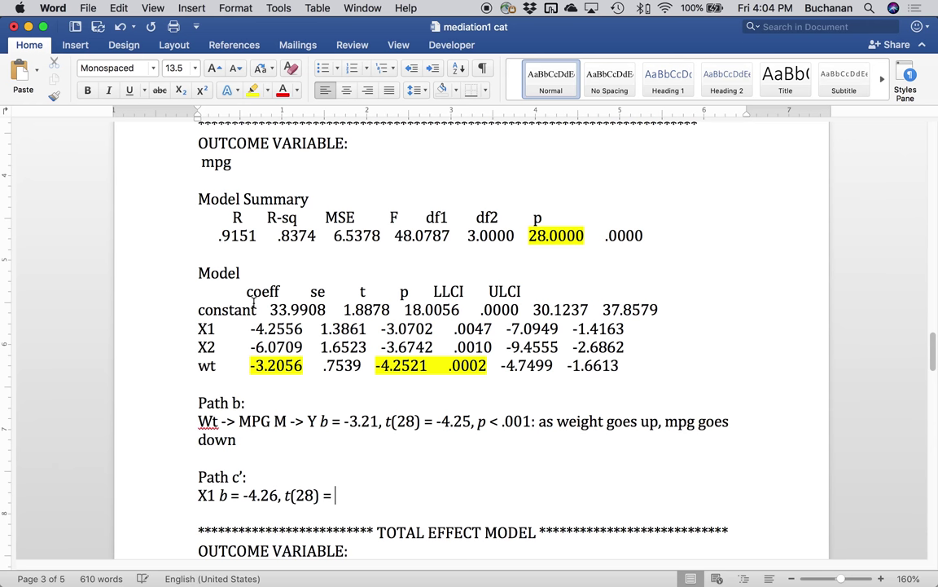
pyautogui.write('-3.07,')
pyautogui.hotkey('ctrl', 'i')
pyautogui.write('p')
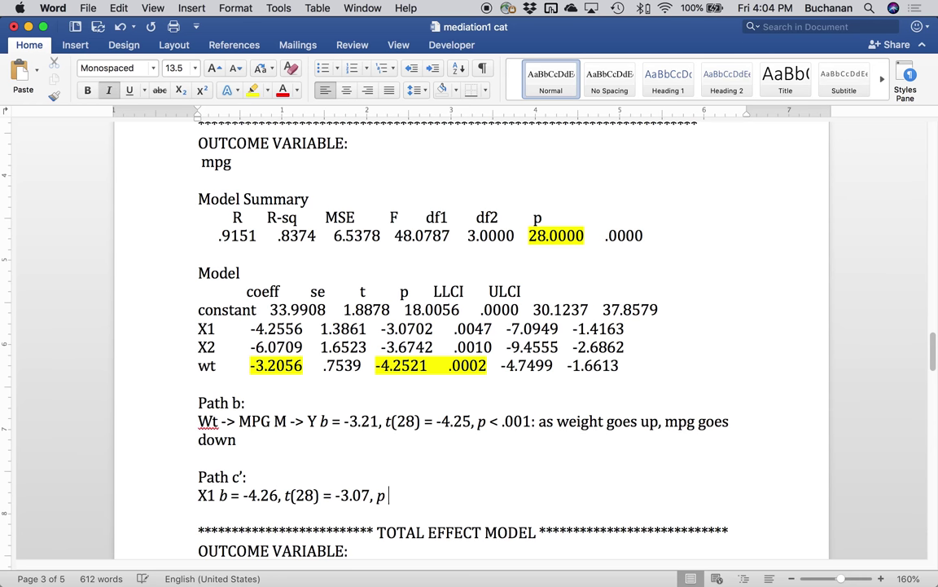
pyautogui.hotkey('ctrl', 'i')
pyautogui.write('= .')
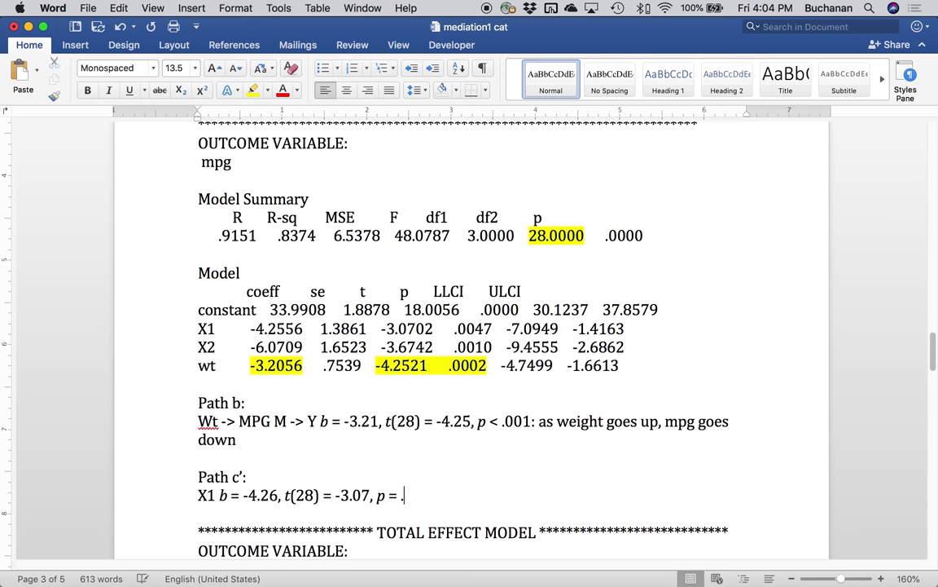
pyautogui.write('005')
# Step: Add the note ': difference in mpg for 4 and 6'
pyautogui.press('Return')
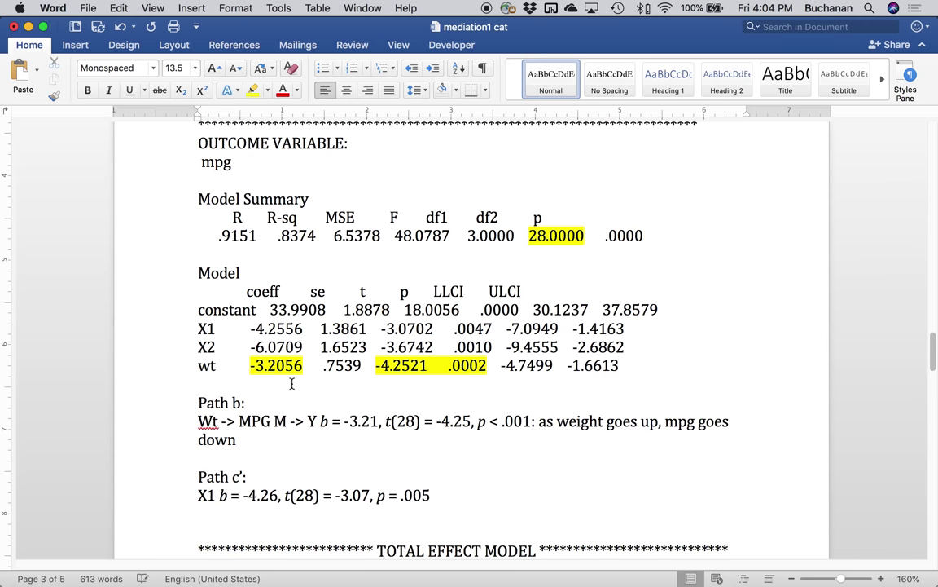
pyautogui.write(': difference in mpg for 4 and 6')
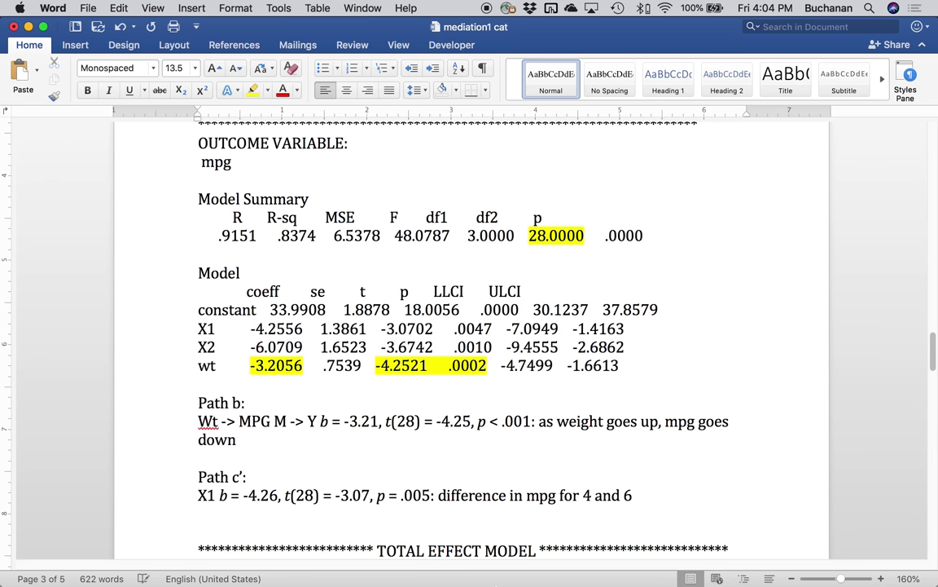
pyautogui.moveTo(483, 558)
pyautogui.click(600, 558)
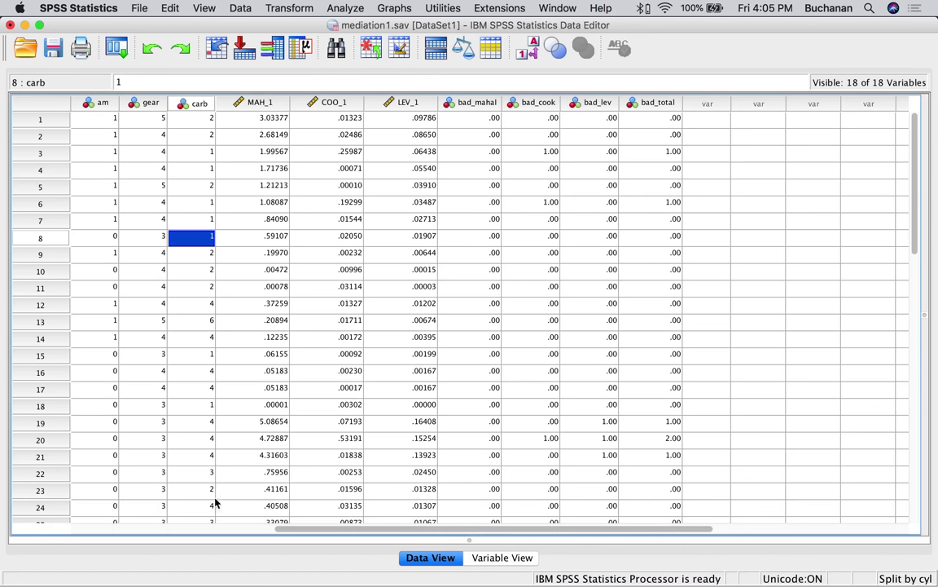
pyautogui.click(216, 49)
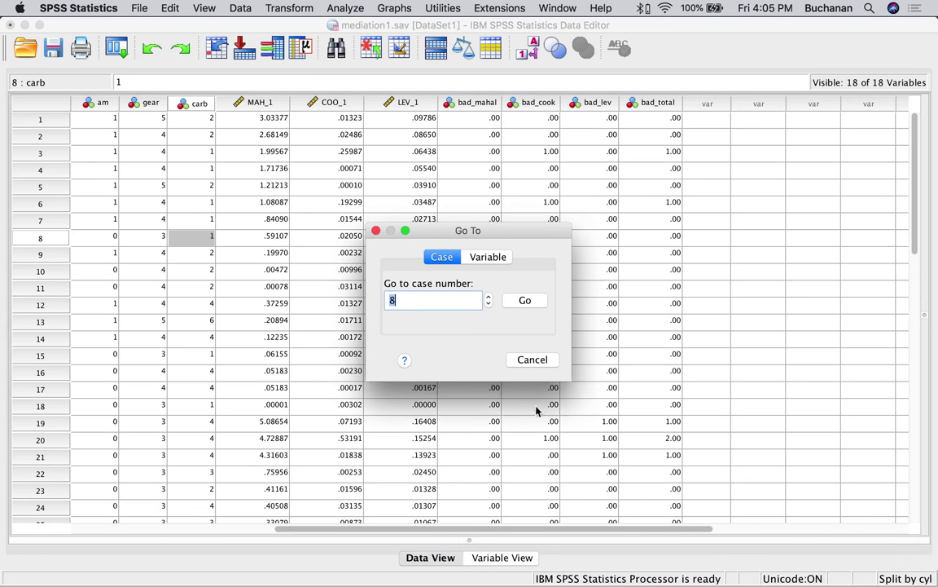
pyautogui.click(530, 359)
pyautogui.moveTo(440, 557)
pyautogui.click(174, 557)
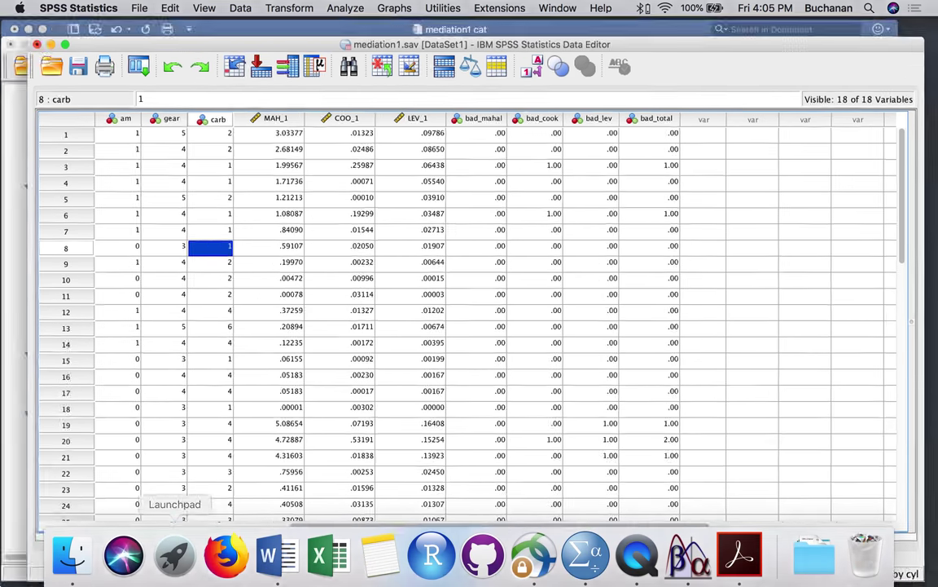
pyautogui.click(224, 357)
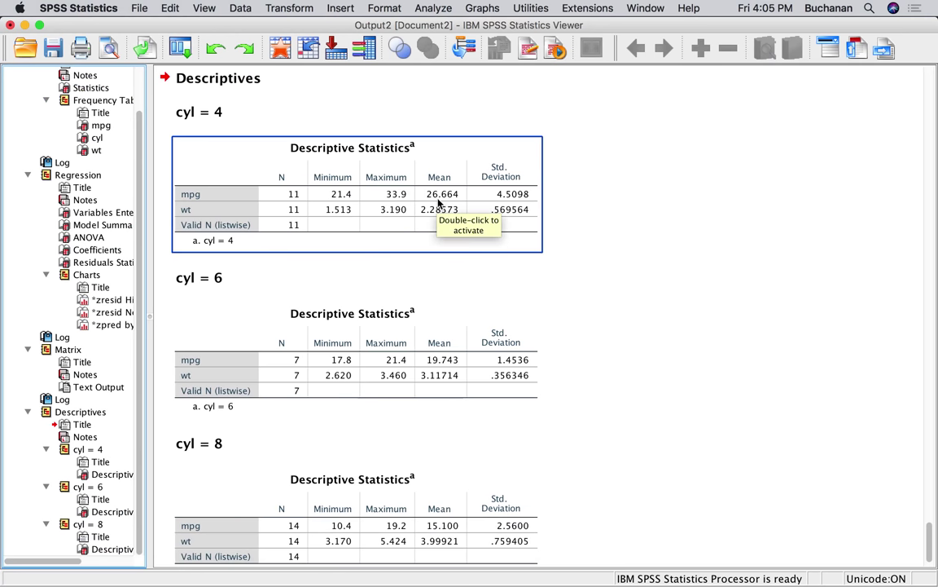
pyautogui.click(440, 381)
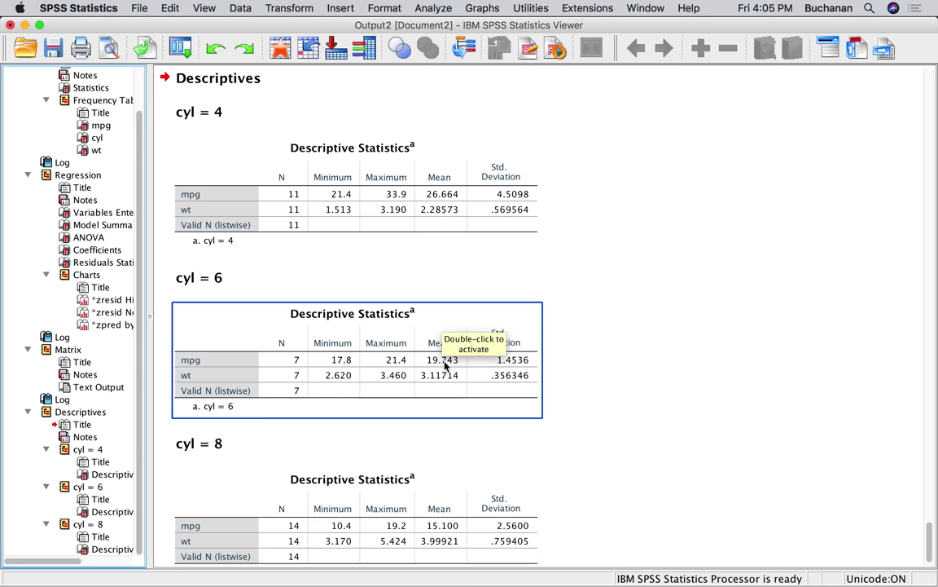
pyautogui.click(456, 496)
pyautogui.moveTo(637, 555)
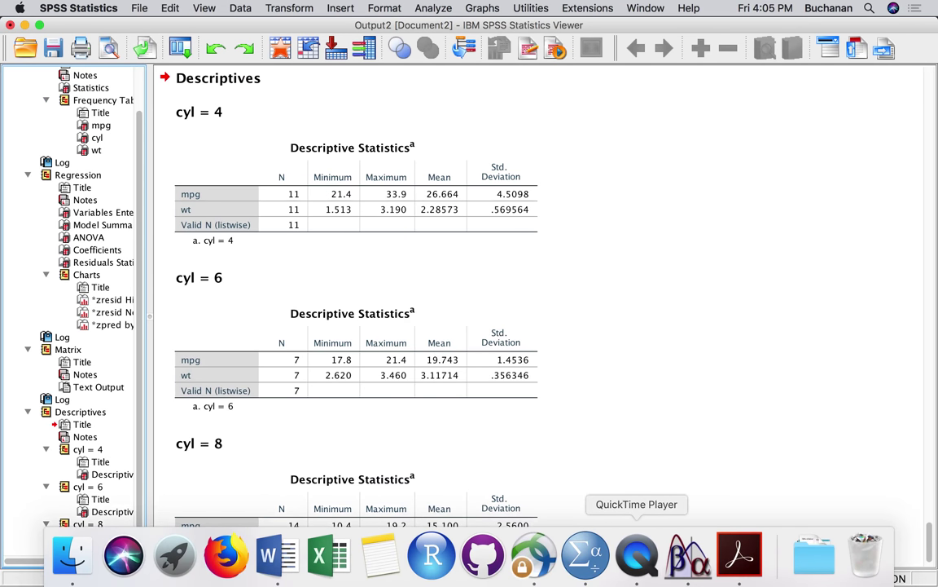
pyautogui.click(429, 244)
pyautogui.click(433, 389)
pyautogui.click(444, 194)
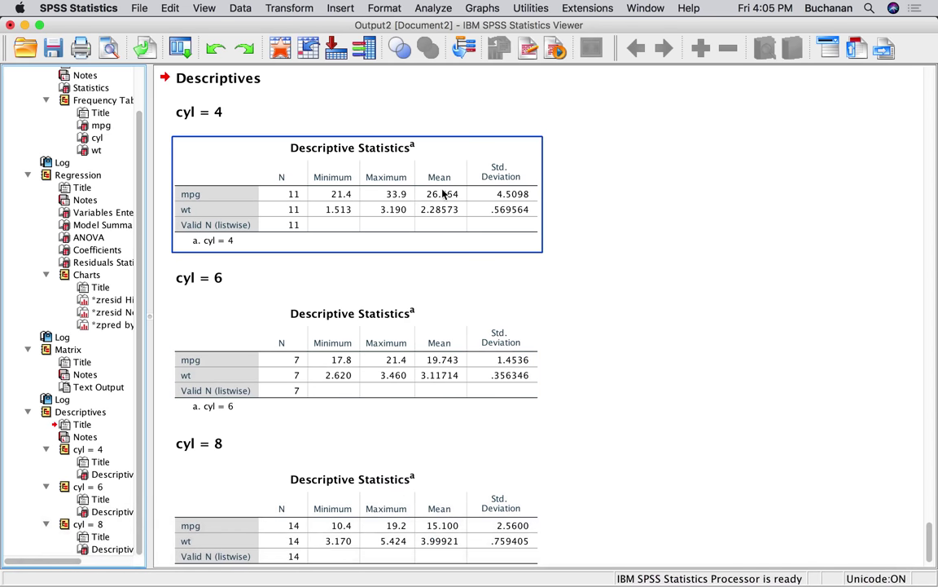
pyautogui.moveTo(377, 556)
pyautogui.click(277, 556)
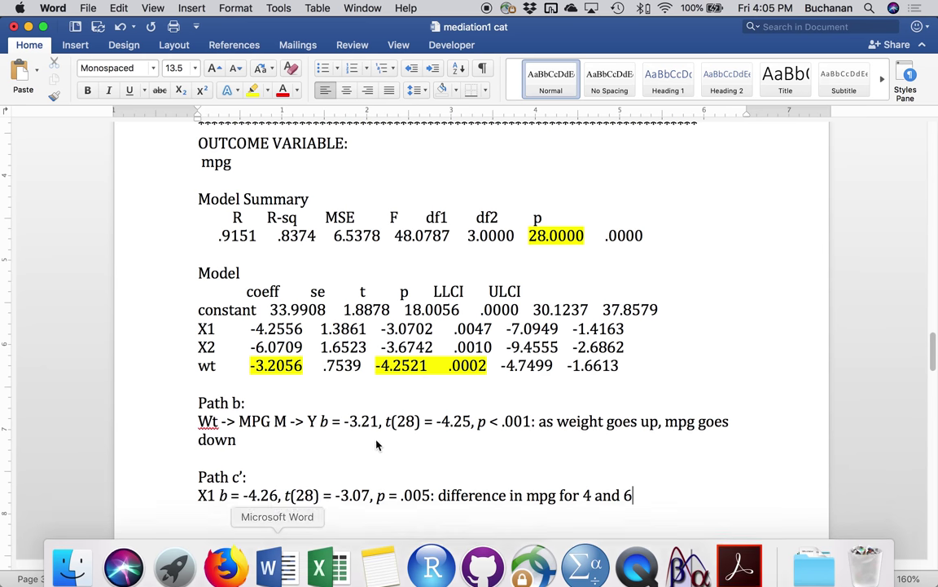
# Step: Start an X2 line with italic b = -6.07, t(28) = -3.67
pyautogui.press('Return')
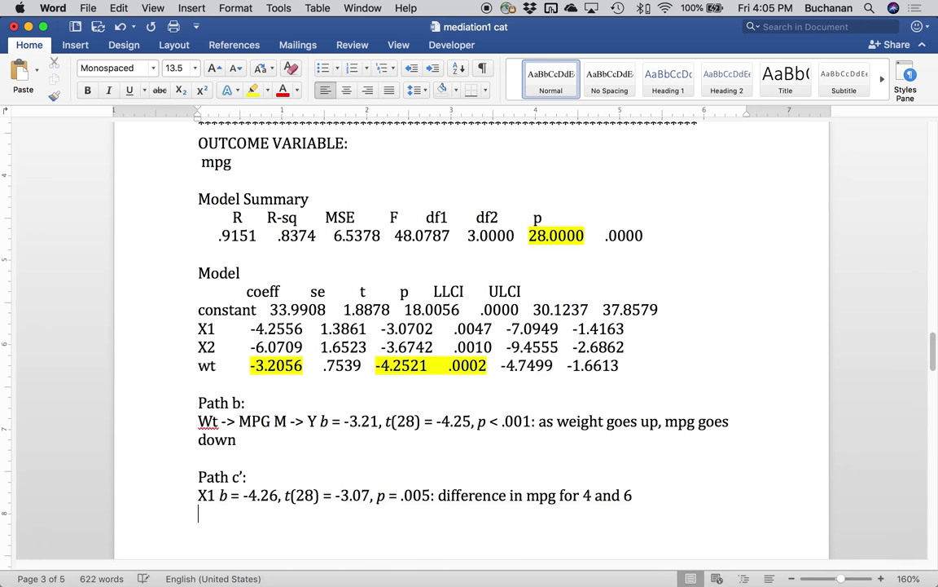
pyautogui.write('X2')
pyautogui.press('super+i')
pyautogui.write('b')
pyautogui.press('super+i')
pyautogui.write('= -6.07')
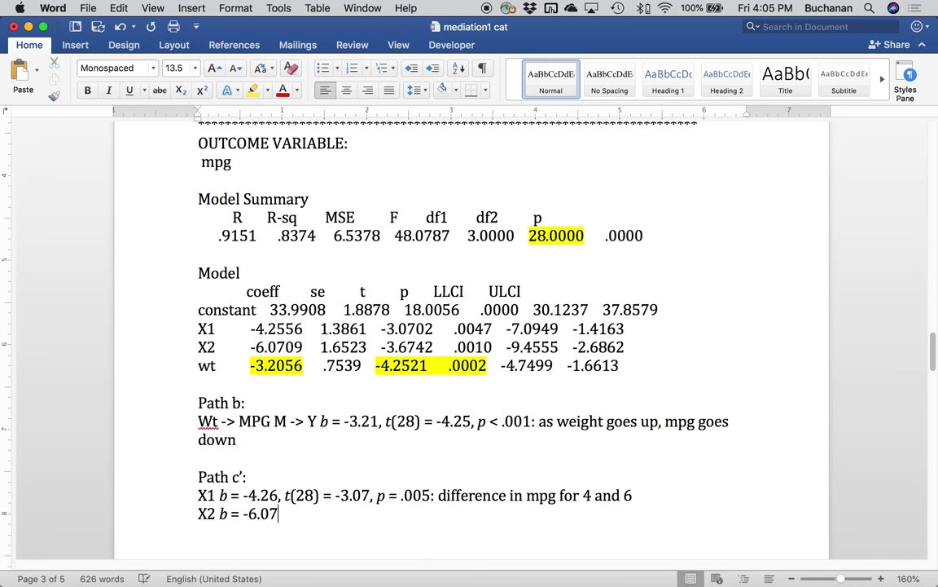
pyautogui.press('BackSpace')
pyautogui.write(',')
pyautogui.press('super+i')
pyautogui.write('t')
pyautogui.press('super+i')
pyautogui.write('(28) = ')
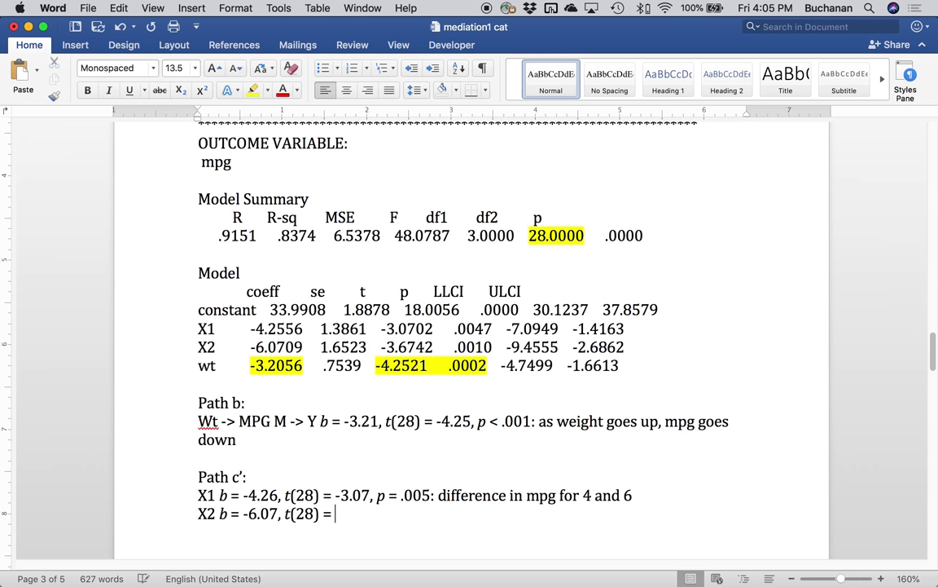
pyautogui.write('-3.67')
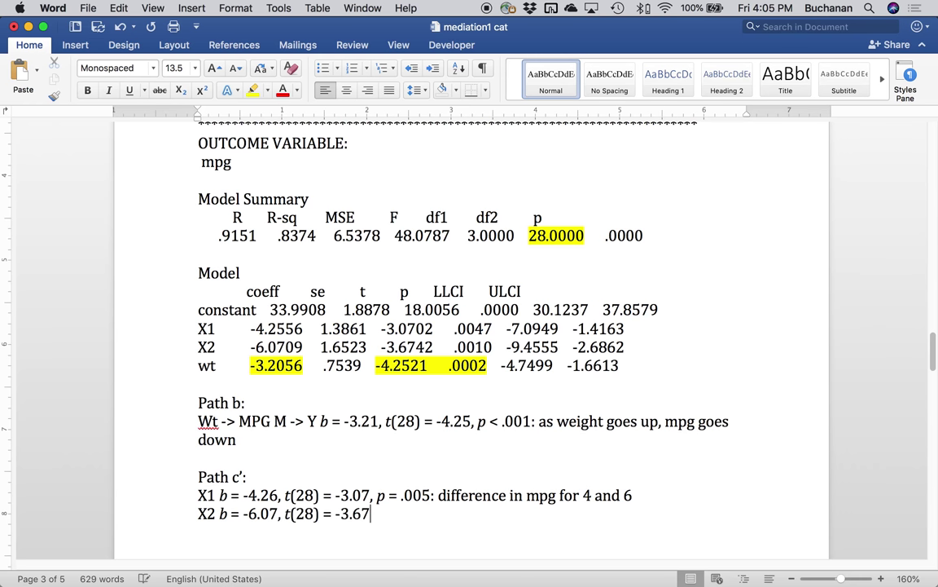
pyautogui.write(',')
# Step: Finish with italic p = .001 and the note 'difference in mpg for 4 and 8'
pyautogui.press('super+i')
pyautogui.write('p')
pyautogui.press('super+i')
pyautogui.write('= .001: ')
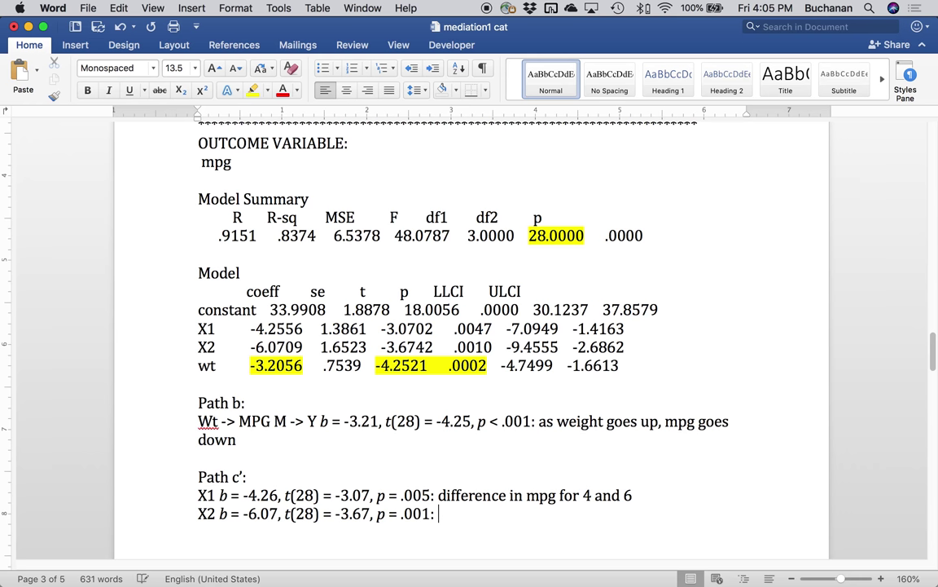
pyautogui.write('difference in ')
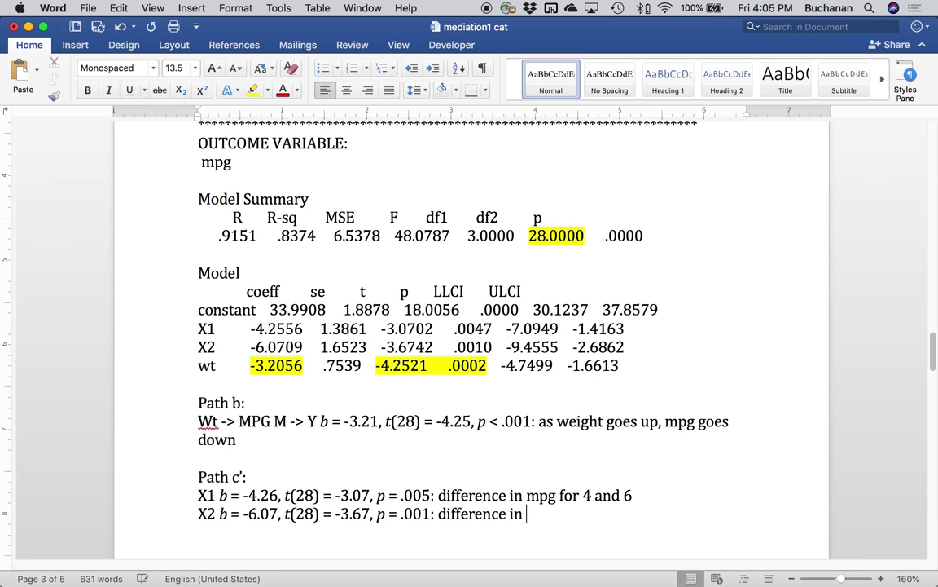
pyautogui.write('mpg for 4 and 8')
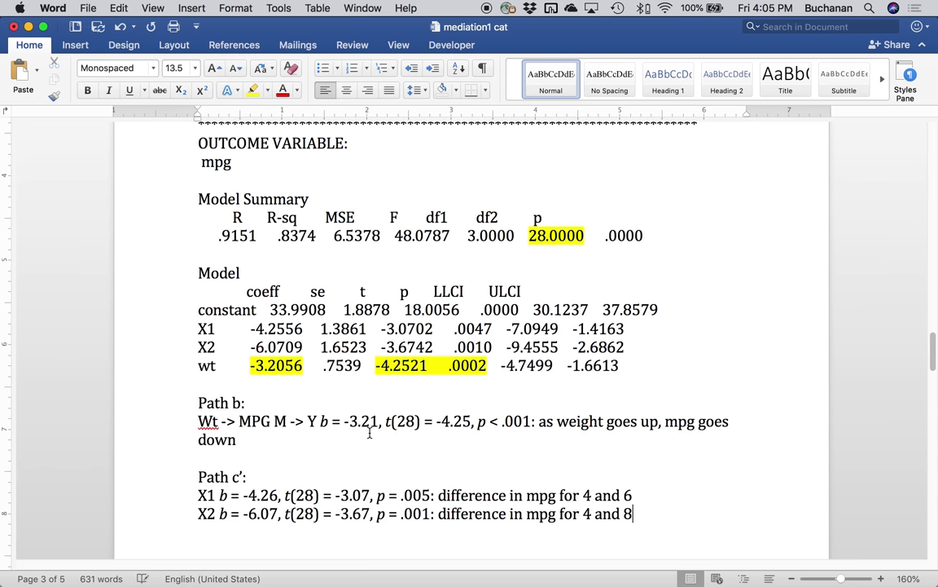
# Step: Highlight the X1 (-4.2556) and X2 (-6.0709) coefficients and both rows' t and p values in yellow
pyautogui.moveTo(250, 329); pyautogui.dragTo(320, 328)
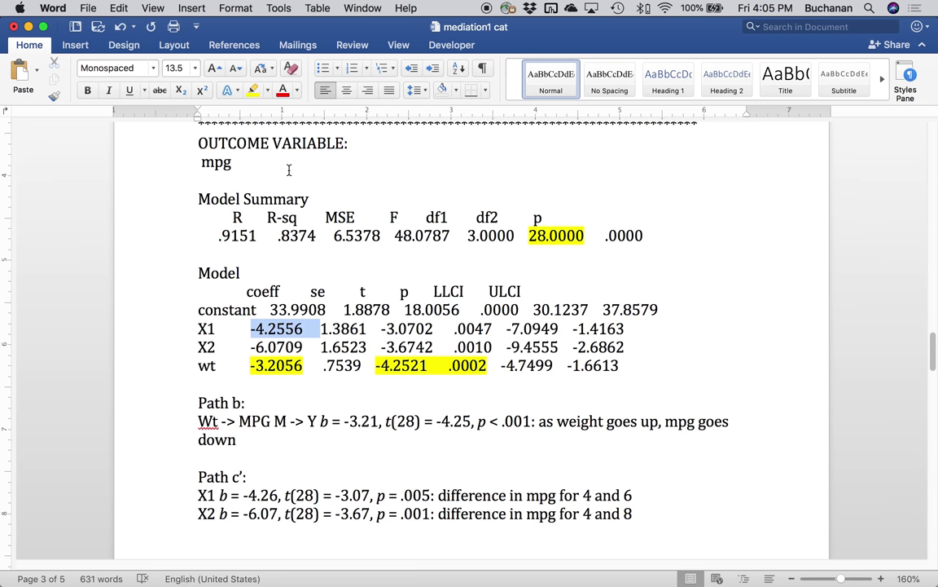
pyautogui.click(253, 90)
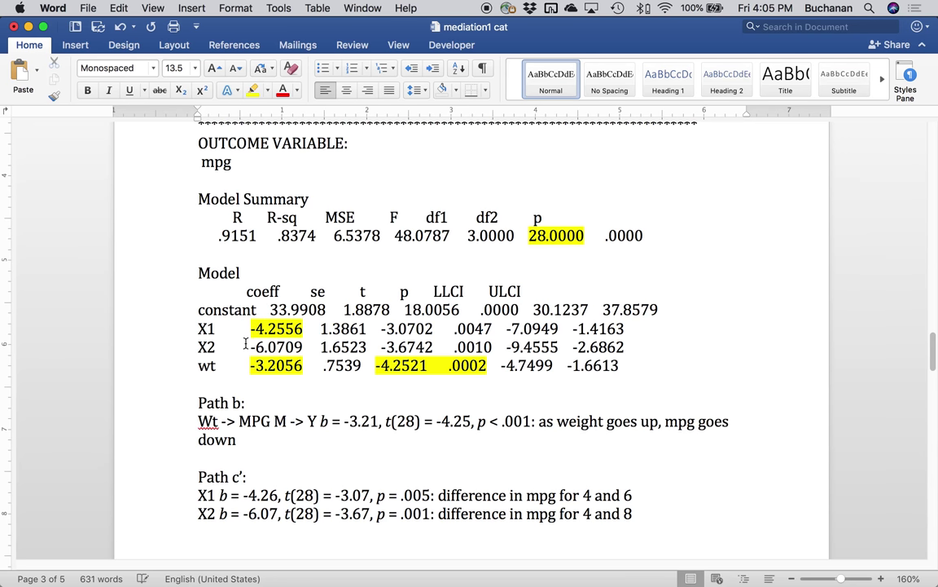
pyautogui.moveTo(249, 347); pyautogui.dragTo(320, 347)
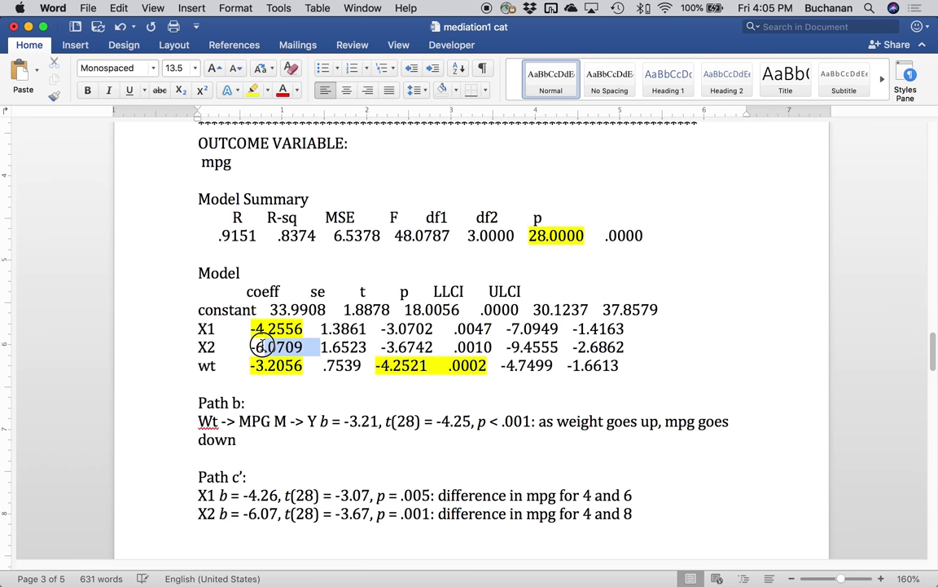
pyautogui.click(253, 89)
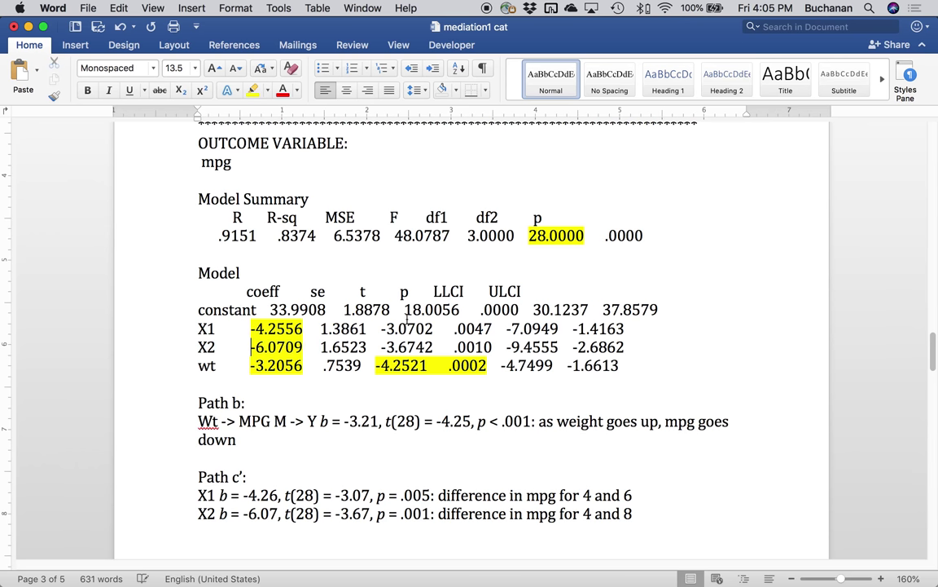
pyautogui.moveTo(381, 328); pyautogui.dragTo(505, 328)
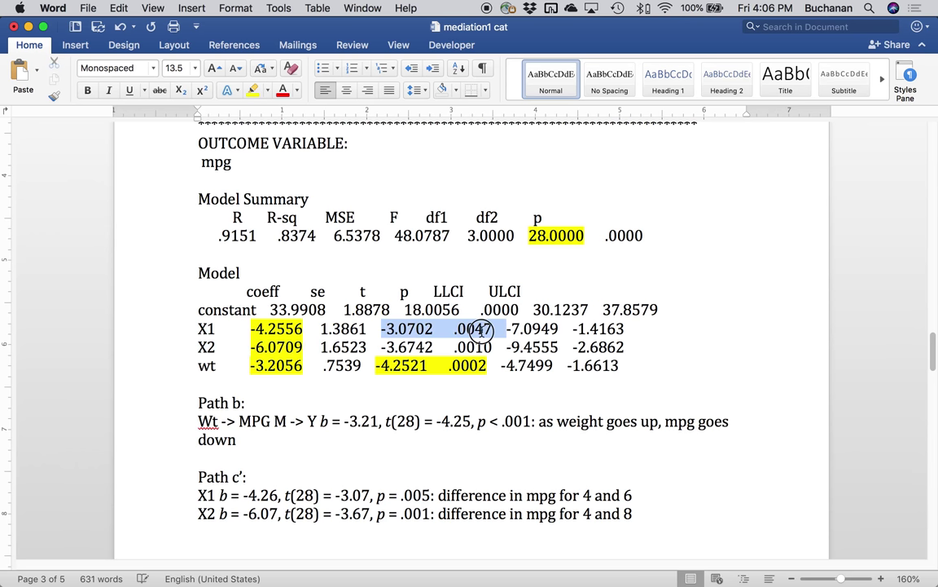
pyautogui.click(253, 89)
pyautogui.moveTo(331, 347); pyautogui.dragTo(379, 347)
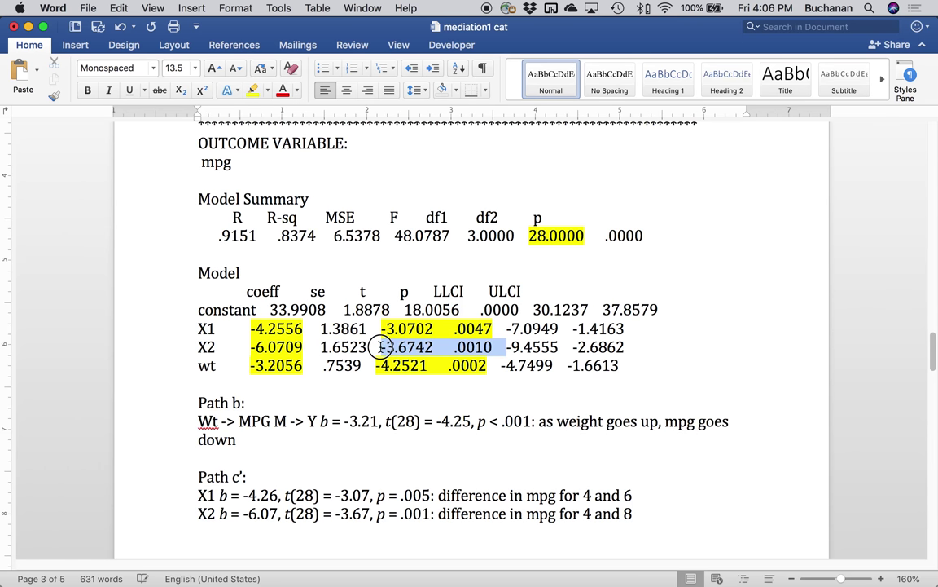
pyautogui.click(237, 90)
pyautogui.click(253, 89)
pyautogui.click(391, 415)
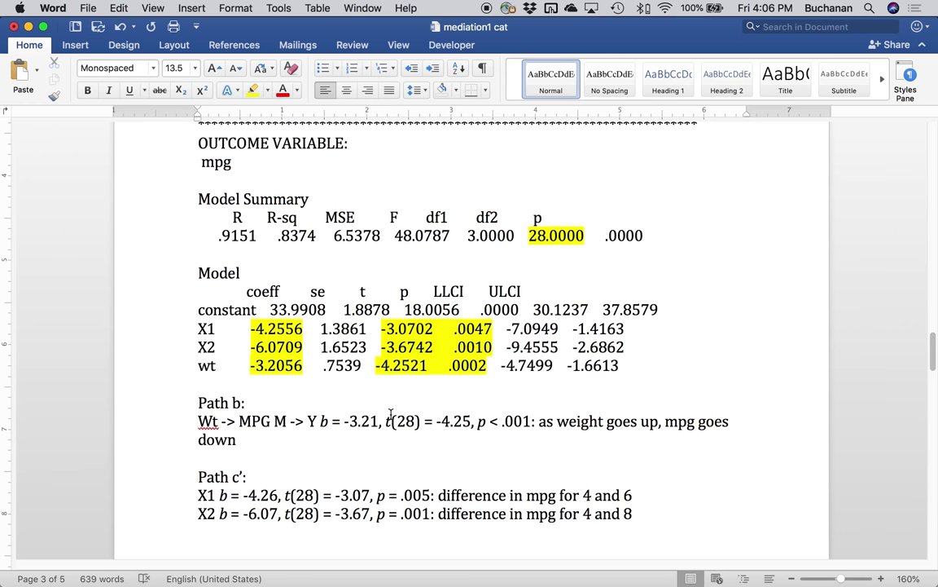
# Step: Below the total-effect model's X2 row, add a 'Path c:' heading with X1 and X2 lines
pyautogui.scroll(-10, 391, 415)
pyautogui.scroll(-3, 391, 416)
pyautogui.click(628, 433)
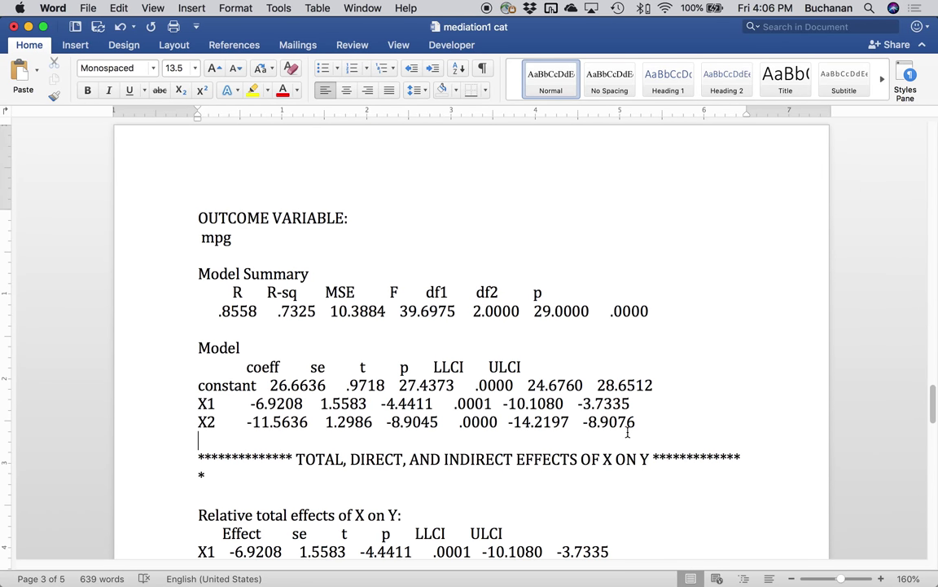
pyautogui.press('Return')
pyautogui.press('Return')
pyautogui.press('Up')
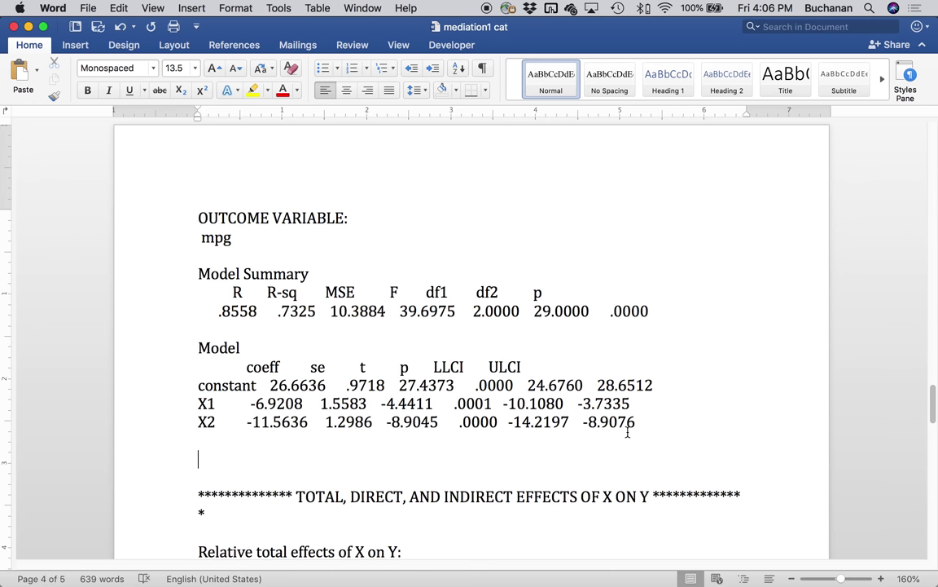
pyautogui.write('Path c')
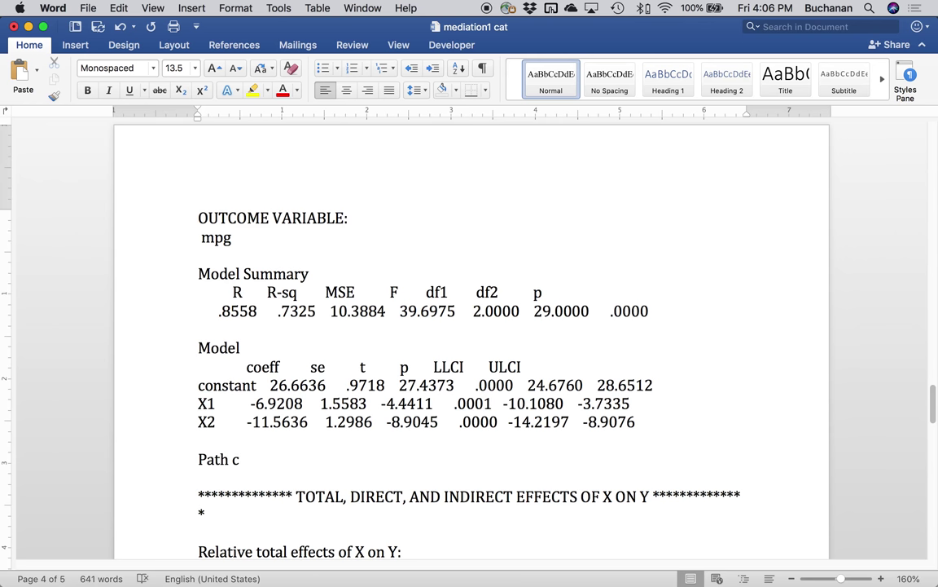
pyautogui.write(':')
pyautogui.press('Return')
pyautogui.write('X1')
pyautogui.press('Return')
pyautogui.write('X2')
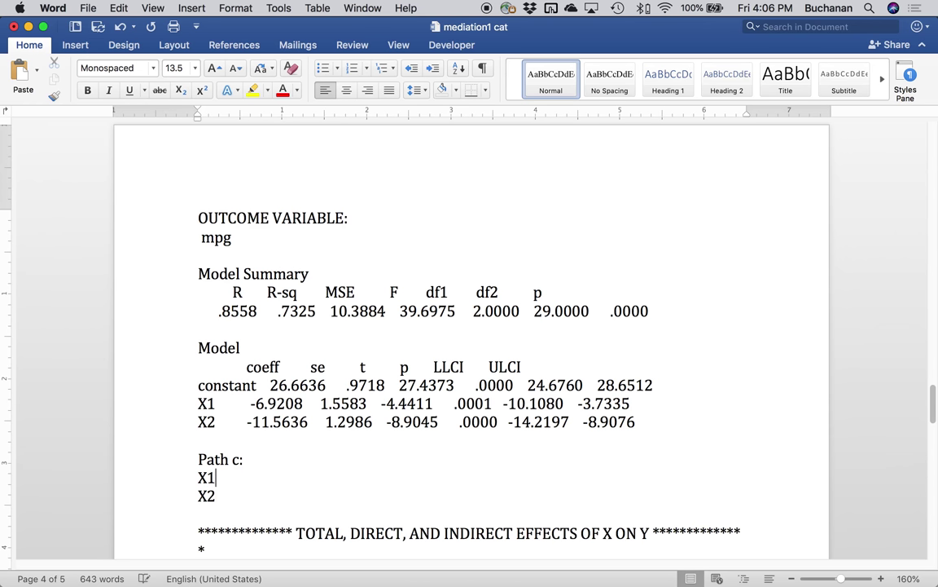
# Step: Begin the result 'b = -6.92, t(29) =' with italic b and t
pyautogui.press('super+i')
pyautogui.write('b')
pyautogui.press('super+i')
pyautogui.write('= ')
pyautogui.write('6.')
pyautogui.press('BackSpace')
pyautogui.press('BackSpace')
pyautogui.write('-6.92,')
pyautogui.press('super+i')
pyautogui.write('t')
pyautogui.press('super+i')
pyautogui.write('(29')
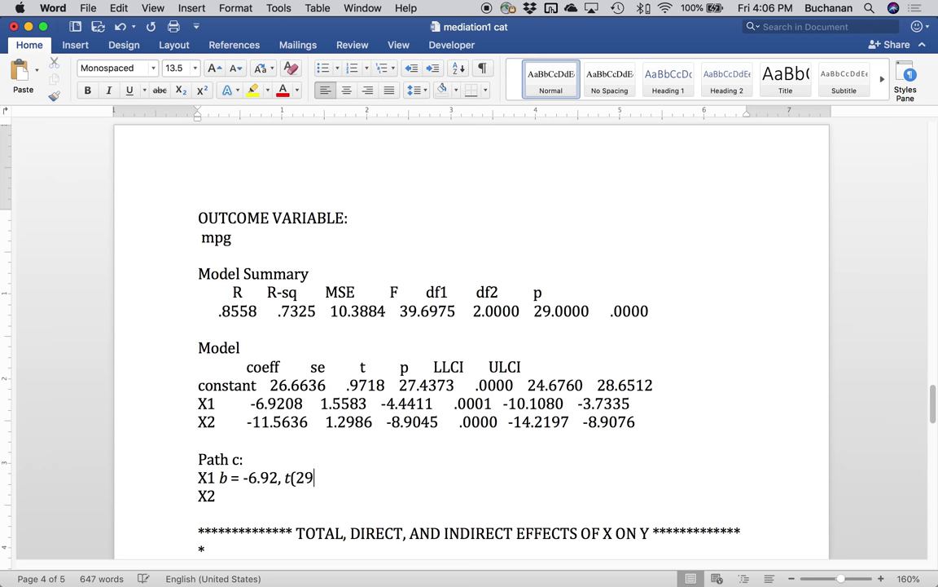
pyautogui.write(') =')
# Step: Highlight the df 29.0000 and X1's values -6.9208, -4.4411 and .0001 in yellow
pyautogui.doubleClick(573, 316)
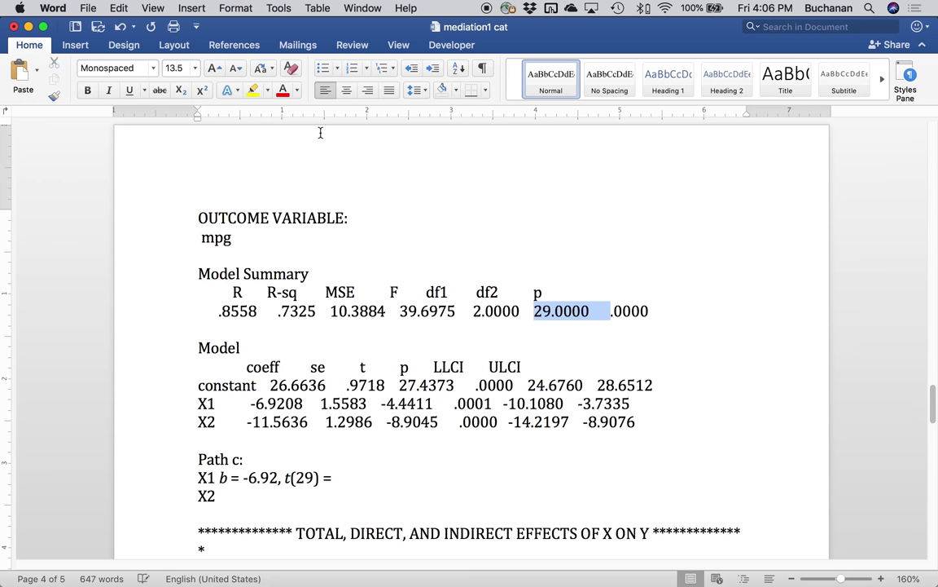
pyautogui.click(254, 90)
pyautogui.moveTo(244, 407)
pyautogui.mouseDown()
pyautogui.moveTo(295, 410)
pyautogui.moveTo(248, 405)
pyautogui.mouseUp()
pyautogui.click(251, 92)
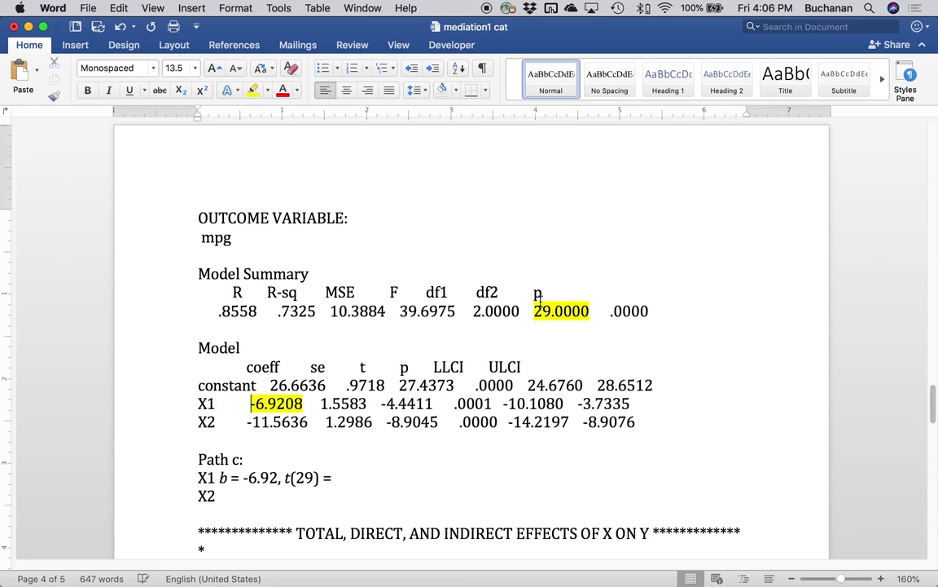
pyautogui.moveTo(380, 404); pyautogui.dragTo(502, 404)
pyautogui.click(253, 90)
# Step: Finish the X1 Path c line with -4.44, italic p < .001, difference in mpg for 4 and 6
pyautogui.click(349, 477)
pyautogui.write('-4.44,')
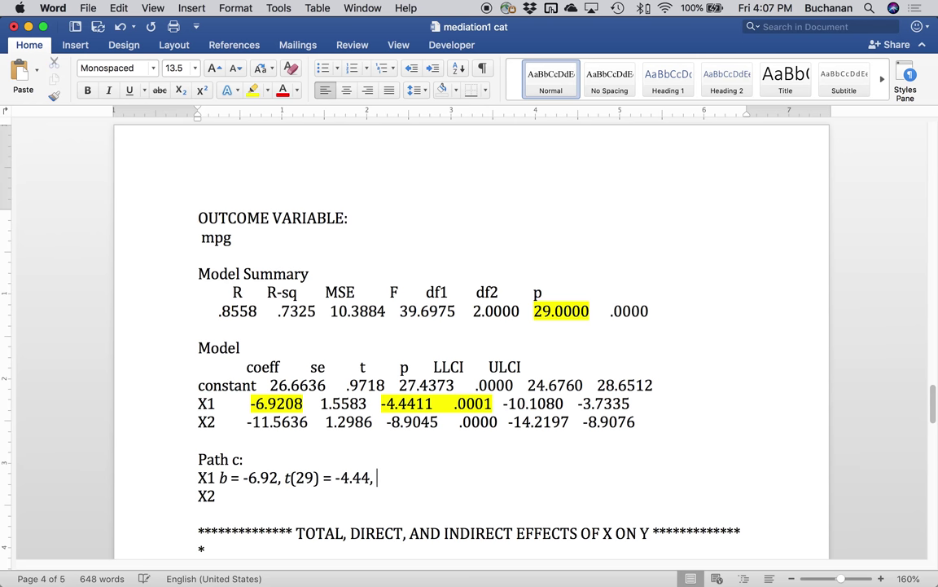
pyautogui.press('super+i')
pyautogui.write('p')
pyautogui.press('super+i')
pyautogui.write('< .001: ')
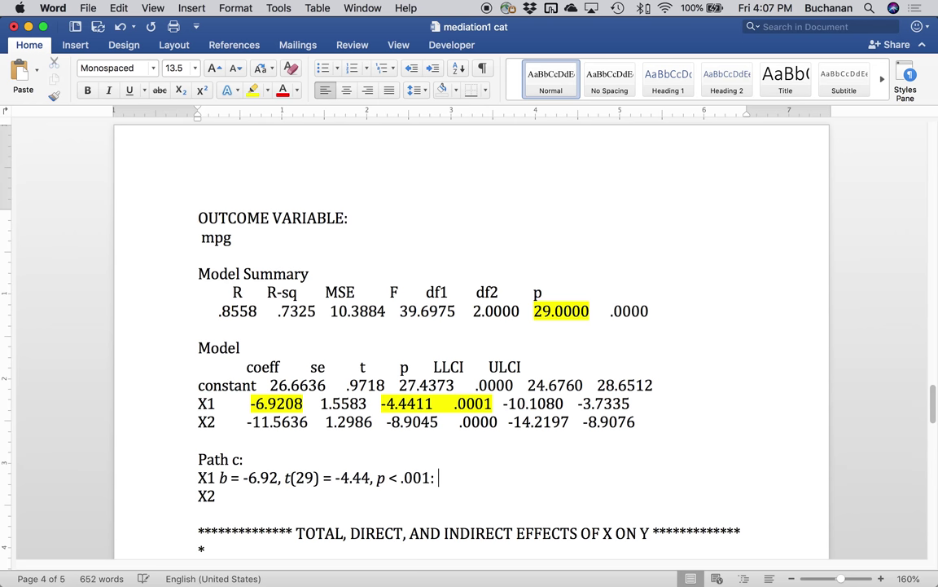
pyautogui.write('difference in mp')
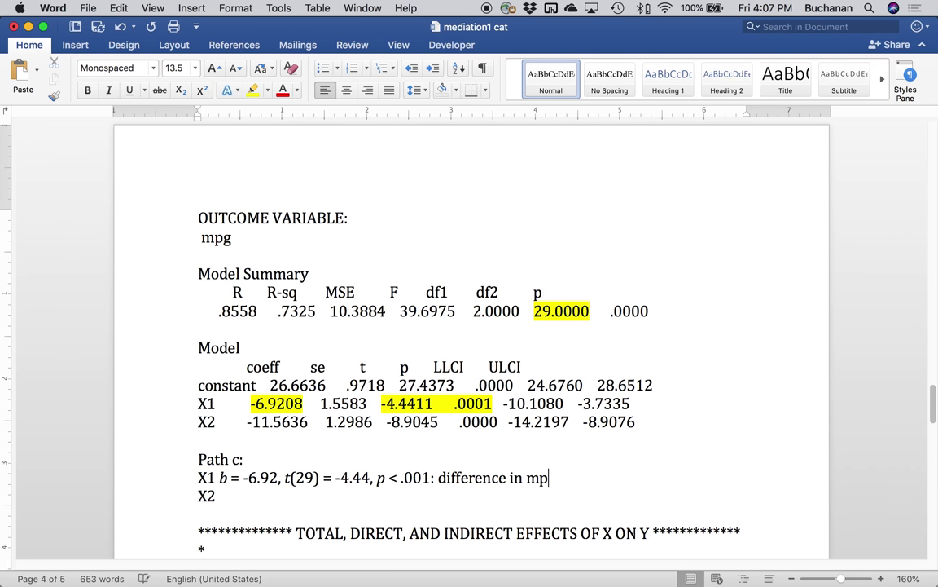
pyautogui.write('g for 4 and 6')
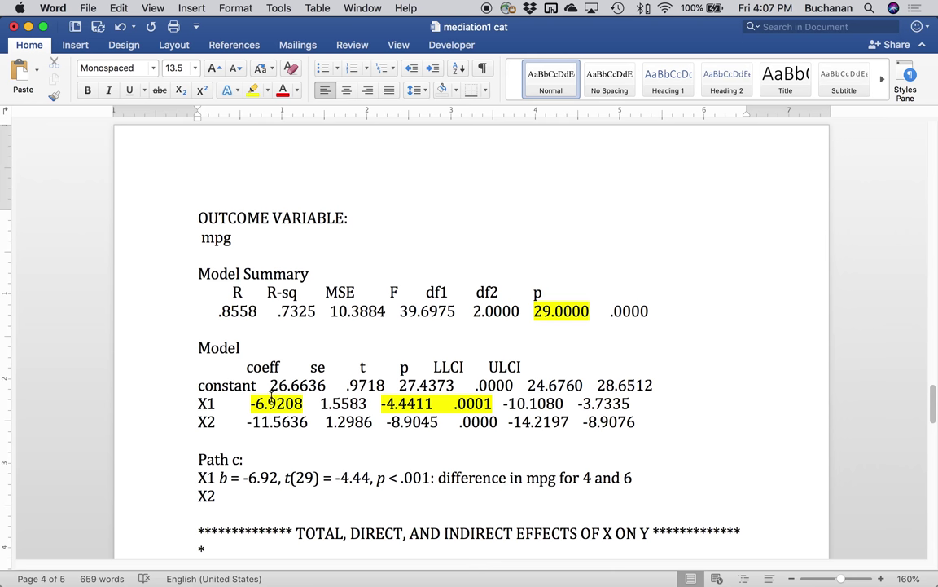
# Step: Start the X2 Path c line with italic b = -11.56
pyautogui.click(215, 496)
pyautogui.press('super+i')
pyautogui.write('b')
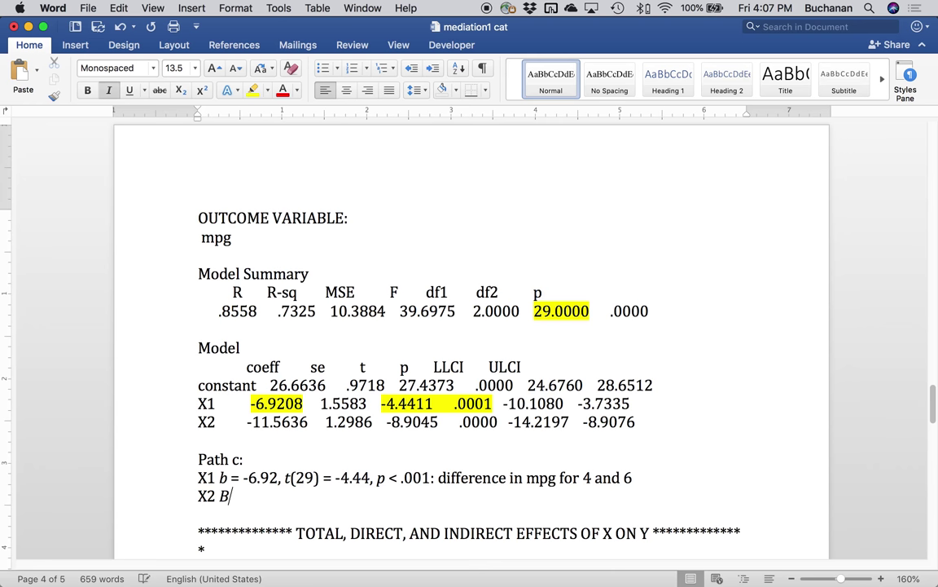
pyautogui.press('BackSpace')
pyautogui.write('b')
pyautogui.press('super+i')
pyautogui.write('= ')
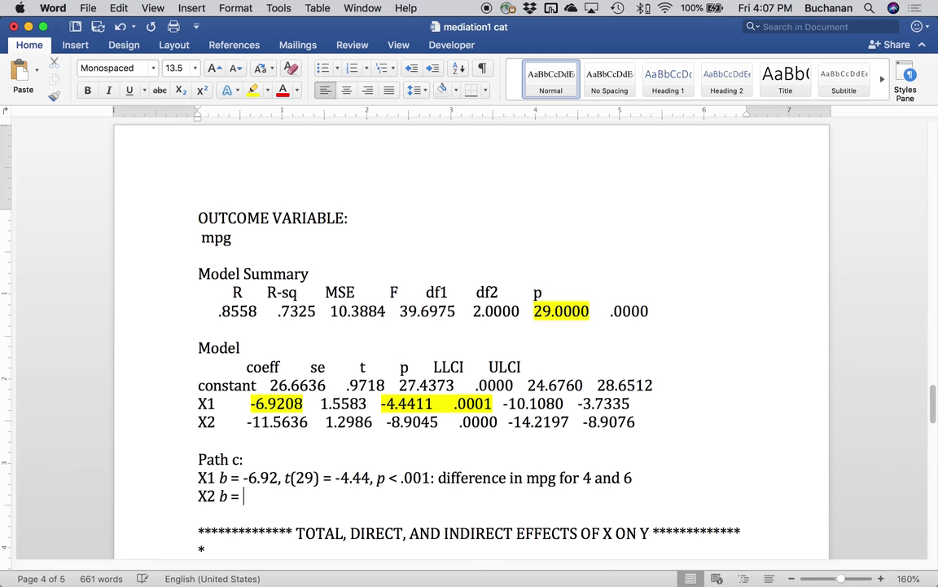
pyautogui.write('-11.56,')
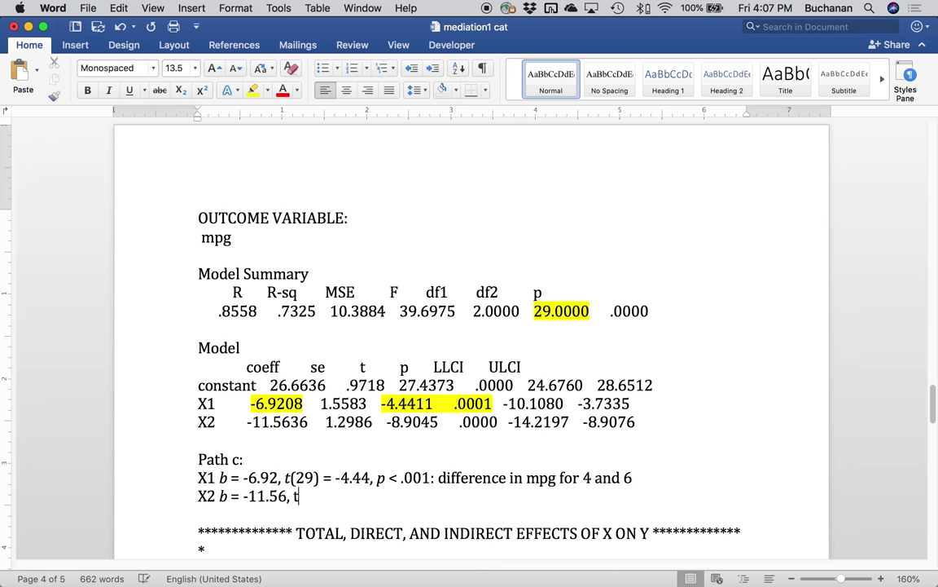
# Step: Add italic t(29) = -8.90, p < .001 and the 4 vs 8 mpg difference to X2's line
pyautogui.press('super+i')
pyautogui.write('t')
pyautogui.press('super+i')
pyautogui.write('(29) = -8.90,')
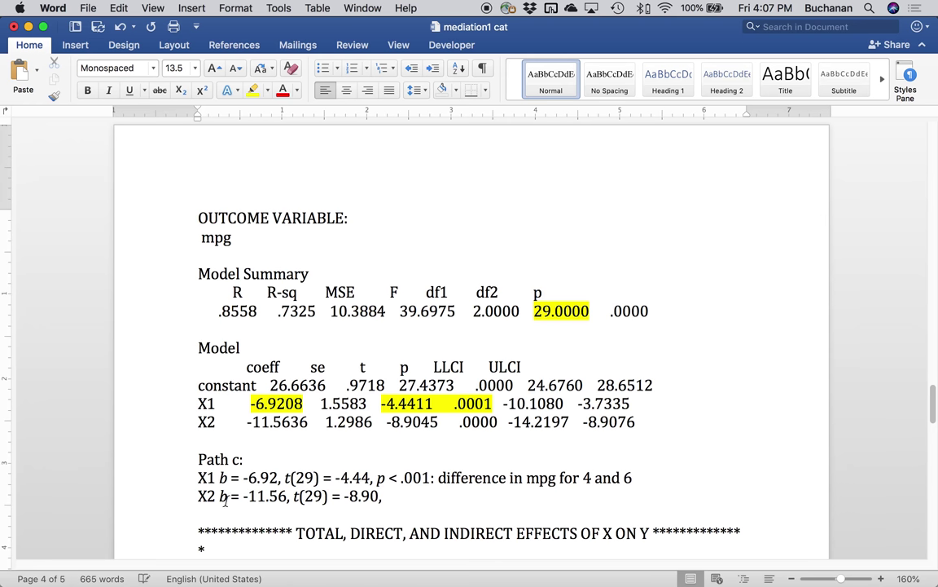
pyautogui.press('super+i')
pyautogui.write('p')
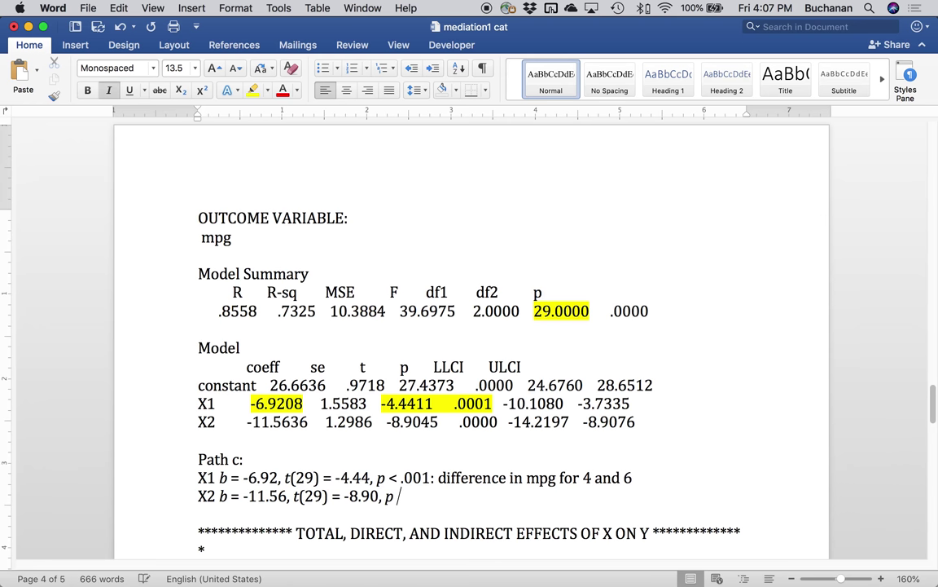
pyautogui.press('super+i')
pyautogui.write('< .001: difference in mpg')
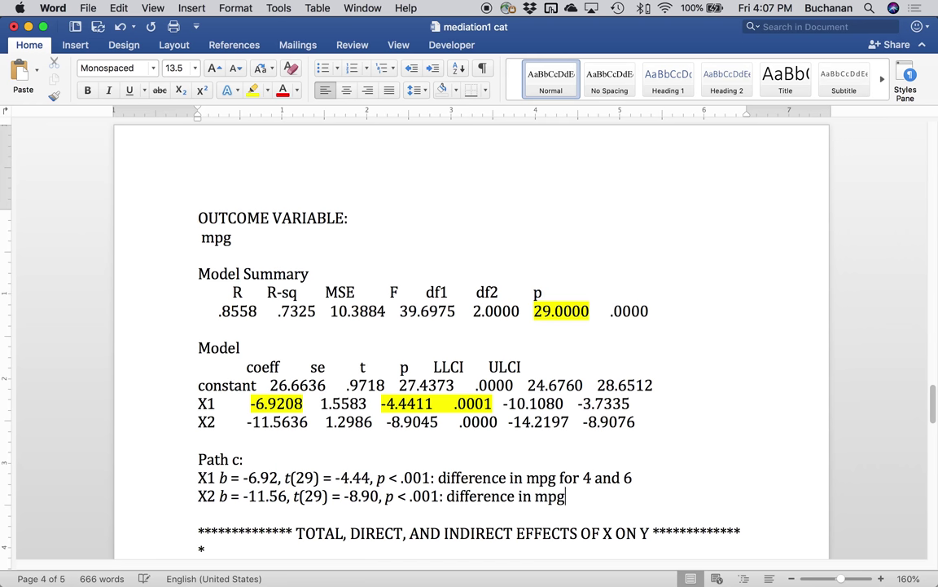
pyautogui.write(' for 6 and 8')
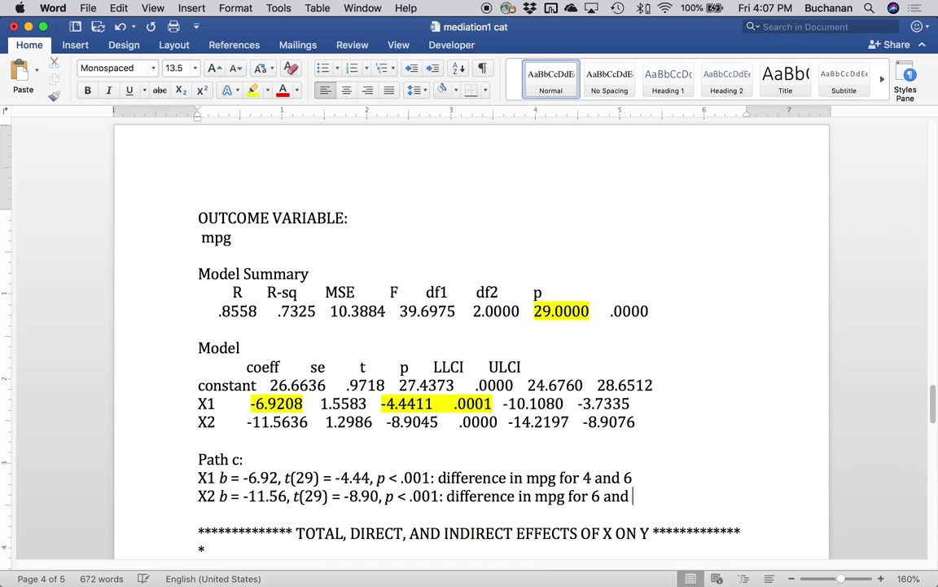
pyautogui.doubleClick(594, 495)
pyautogui.write('4')
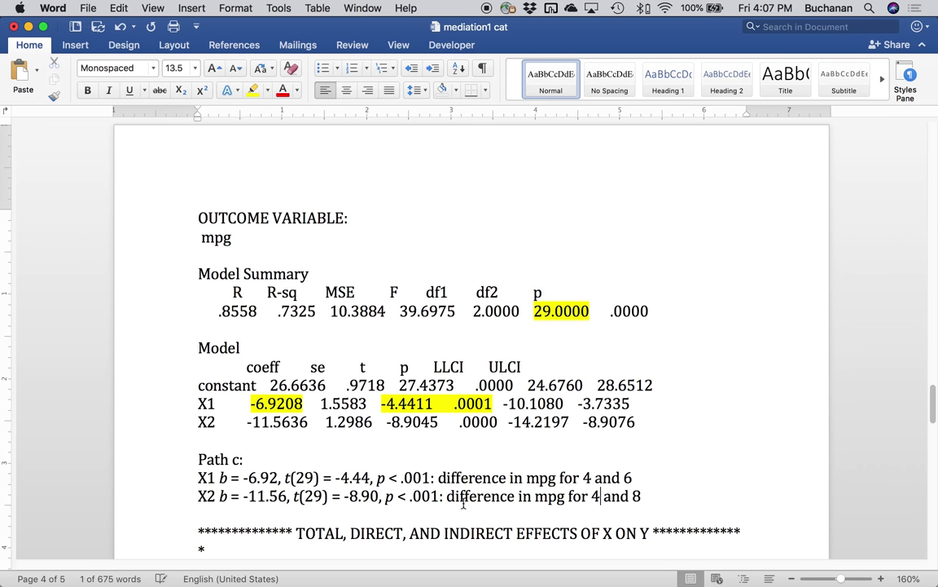
pyautogui.doubleClick(283, 421)
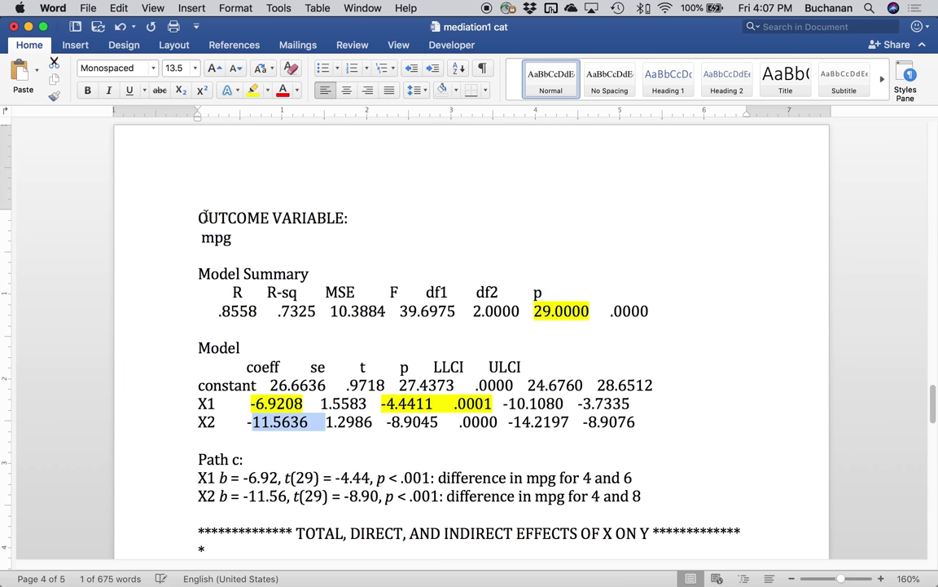
# Step: Highlight X2's total-effect coefficient -11.5636, t -8.9045 and p .0000 in yellow
pyautogui.click(251, 89)
pyautogui.moveTo(387, 421); pyautogui.dragTo(499, 422)
pyautogui.click(251, 89)
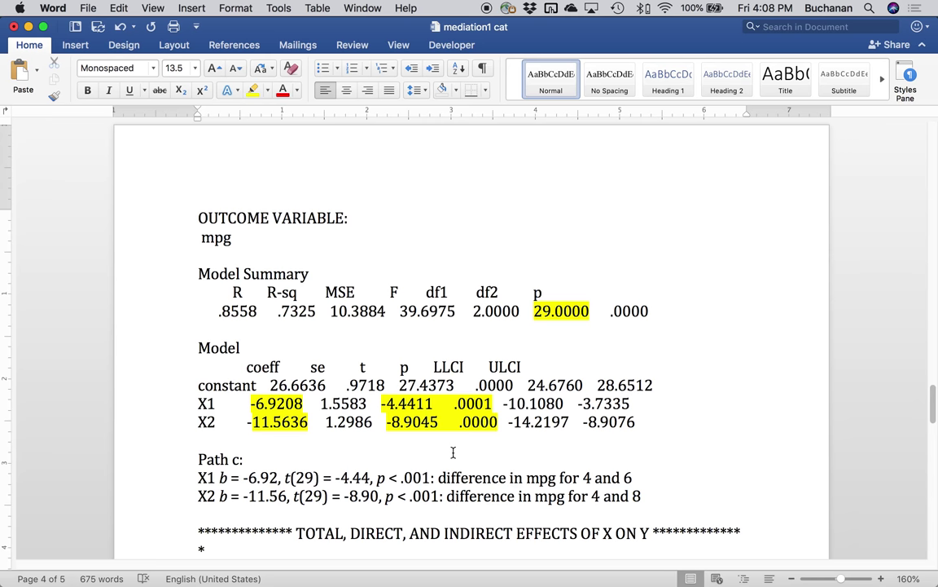
# Step: Scroll back up to review the Model and Path c results, then return down
pyautogui.scroll(5, 455, 460)
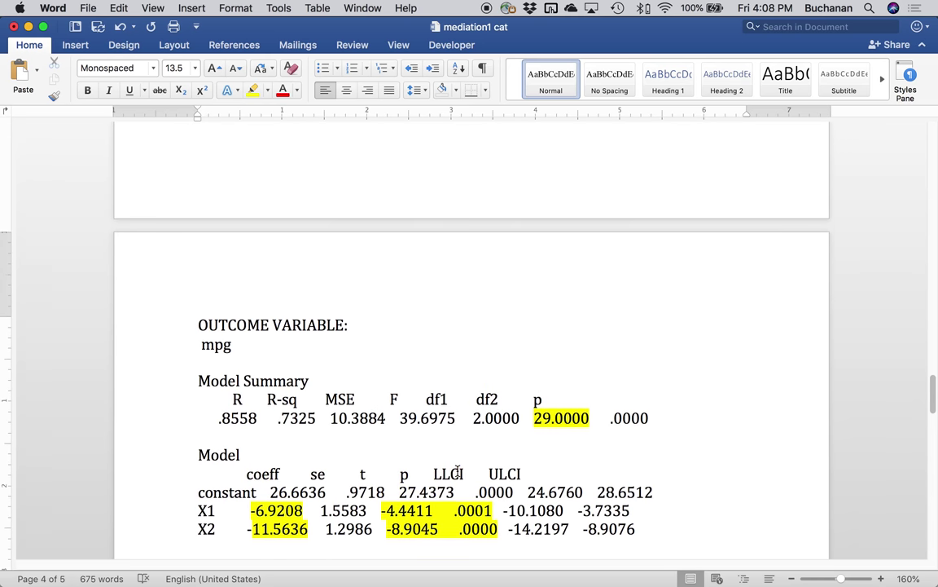
pyautogui.scroll(10, 457, 470)
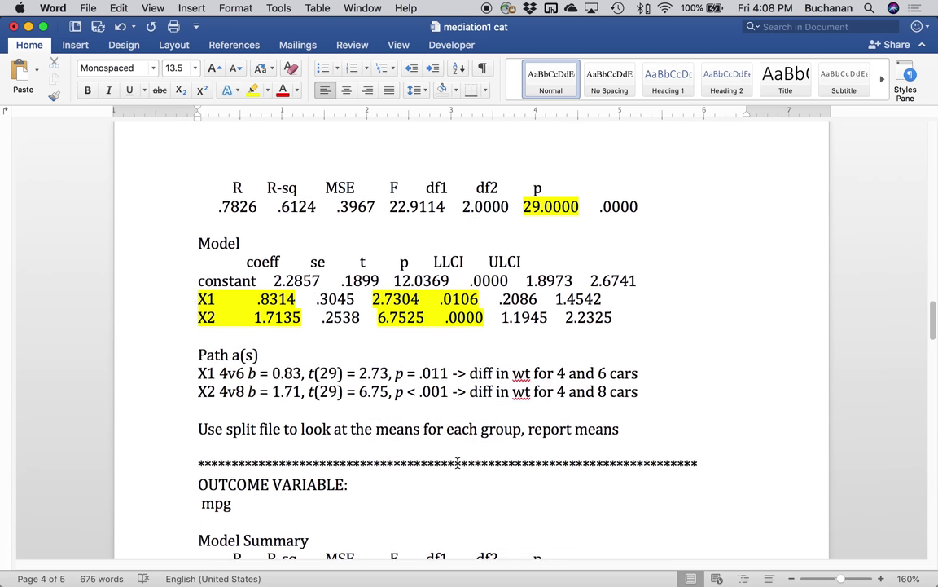
pyautogui.scroll(2, 457, 462)
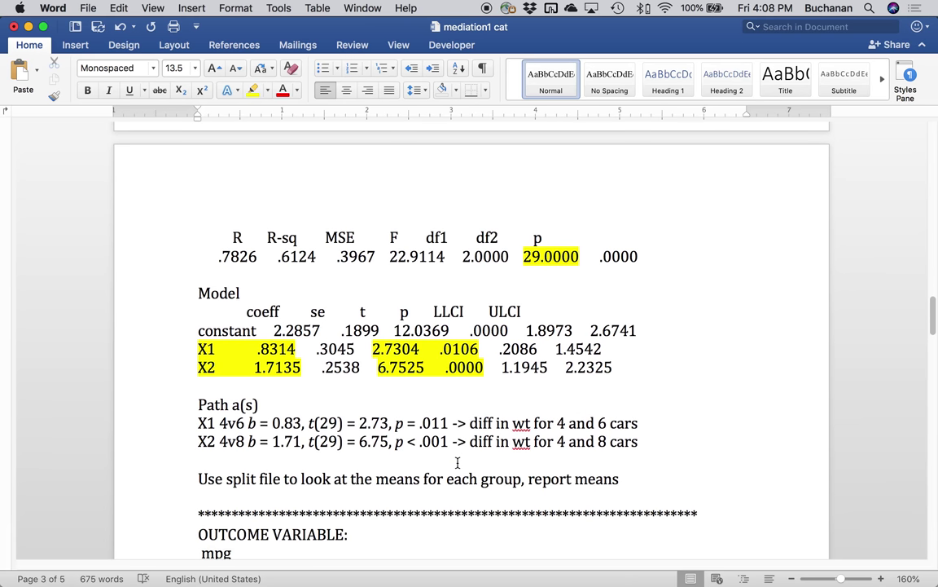
pyautogui.scroll(-10, 457, 463)
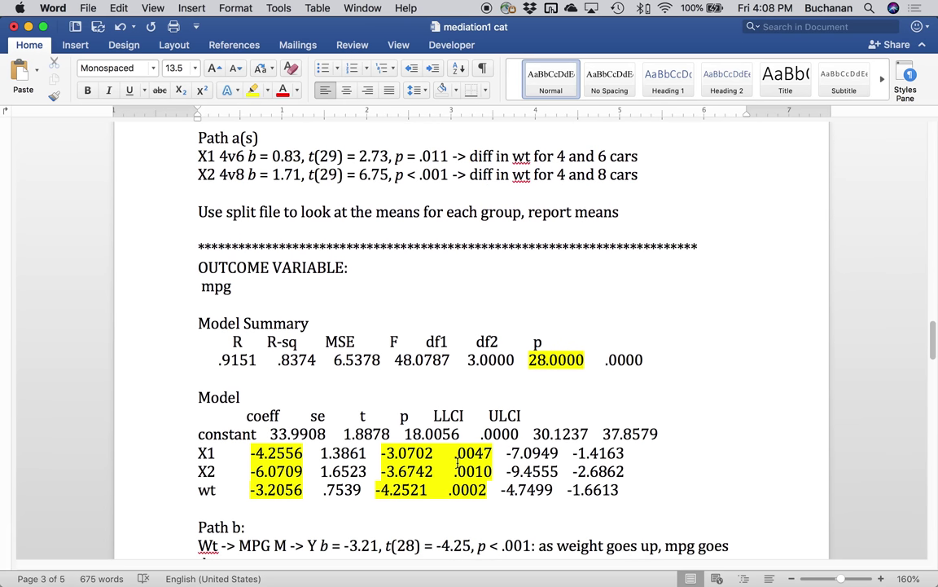
pyautogui.scroll(-5, 457, 462)
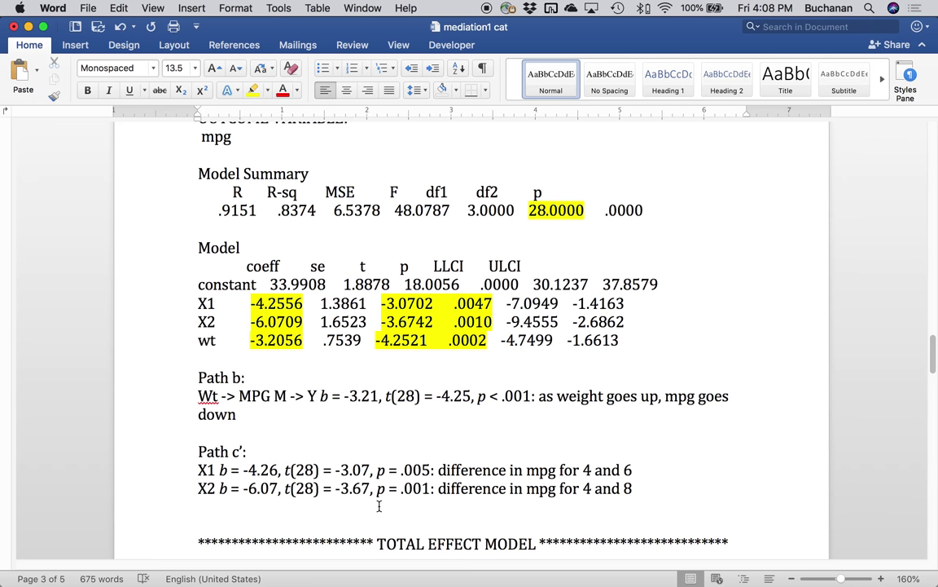
pyautogui.scroll(-15, 379, 506)
pyautogui.scroll(-6, 380, 472)
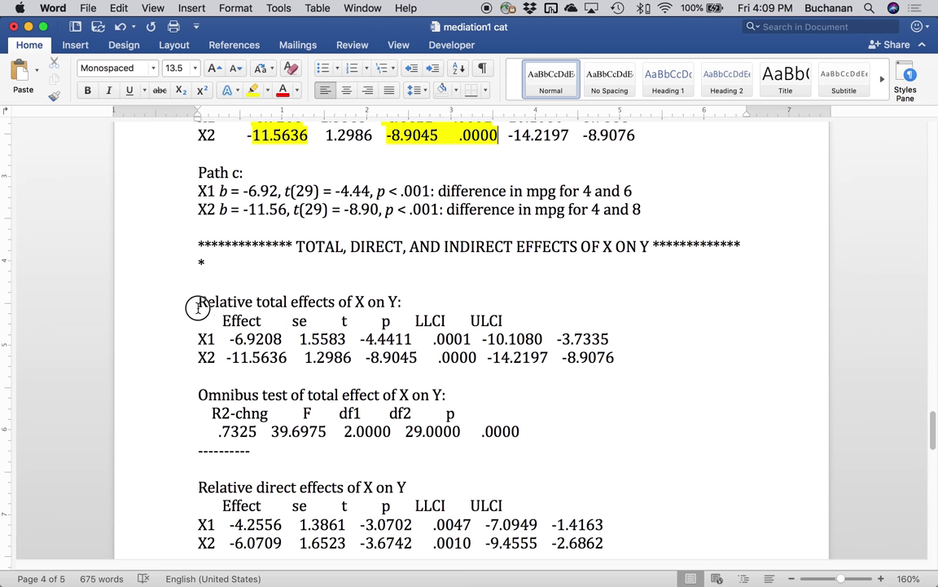
# Step: Look over the Relative total and direct effects blocks, ending on the Relative indirect effects section
pyautogui.moveTo(192, 303); pyautogui.dragTo(509, 358)
pyautogui.scroll(3, 424, 264)
pyautogui.scroll(-5, 359, 288)
pyautogui.scroll(-1, 359, 288)
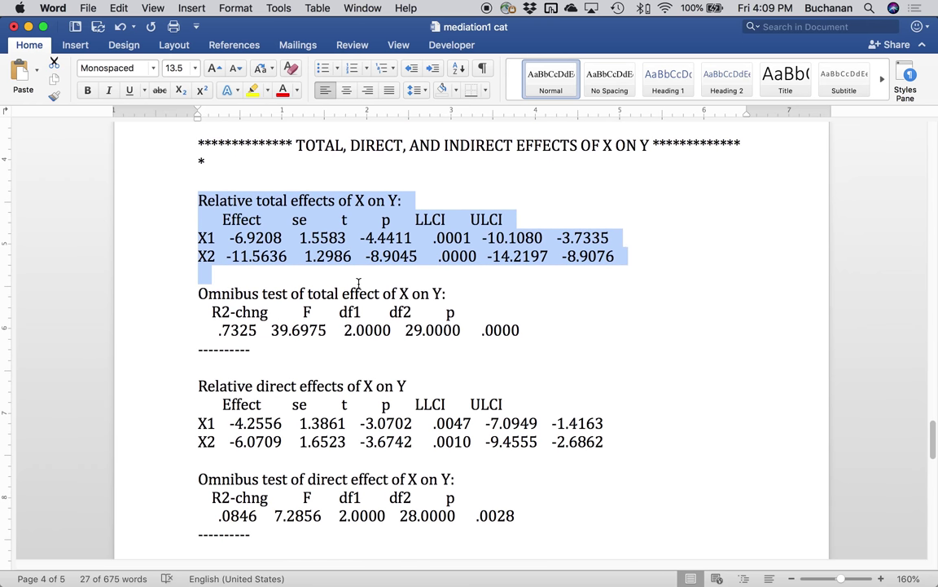
pyautogui.scroll(-6, 358, 285)
pyautogui.moveTo(198, 214); pyautogui.dragTo(530, 351)
pyautogui.scroll(20, 530, 350)
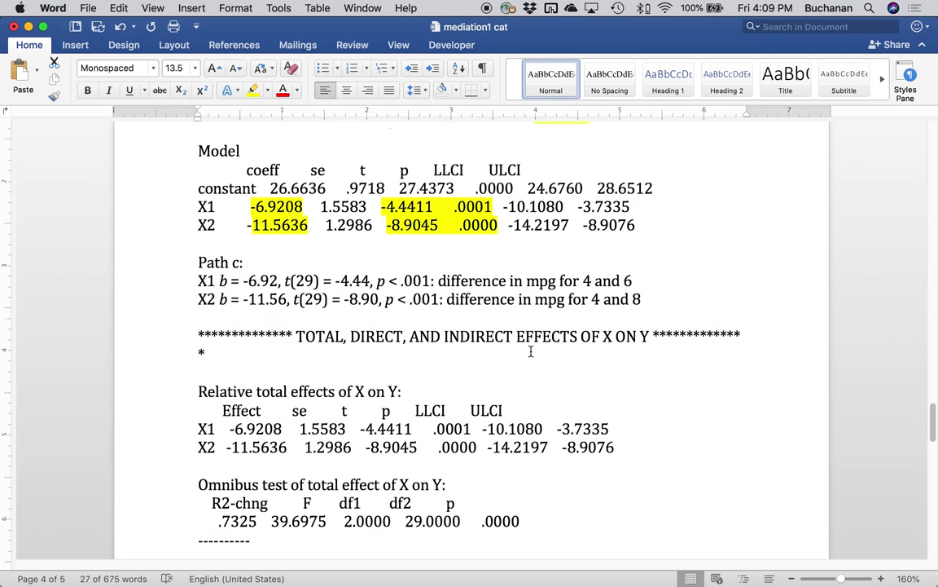
pyautogui.scroll(10, 531, 351)
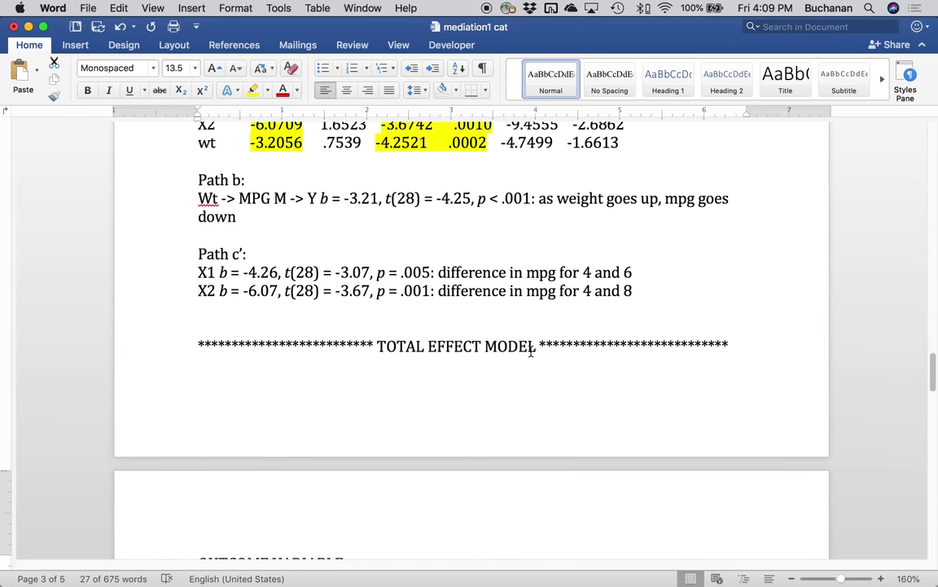
pyautogui.scroll(-16, 268, 287)
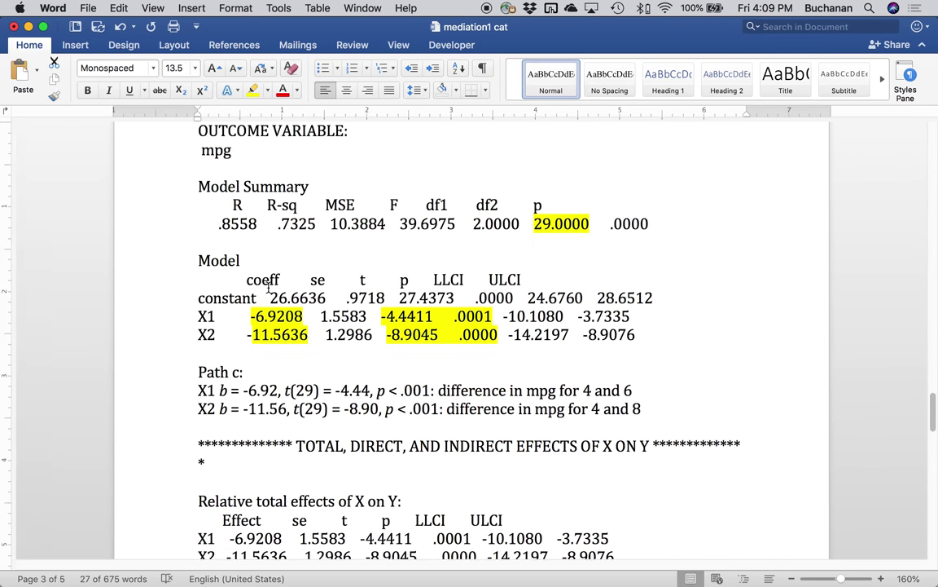
pyautogui.scroll(-17, 268, 286)
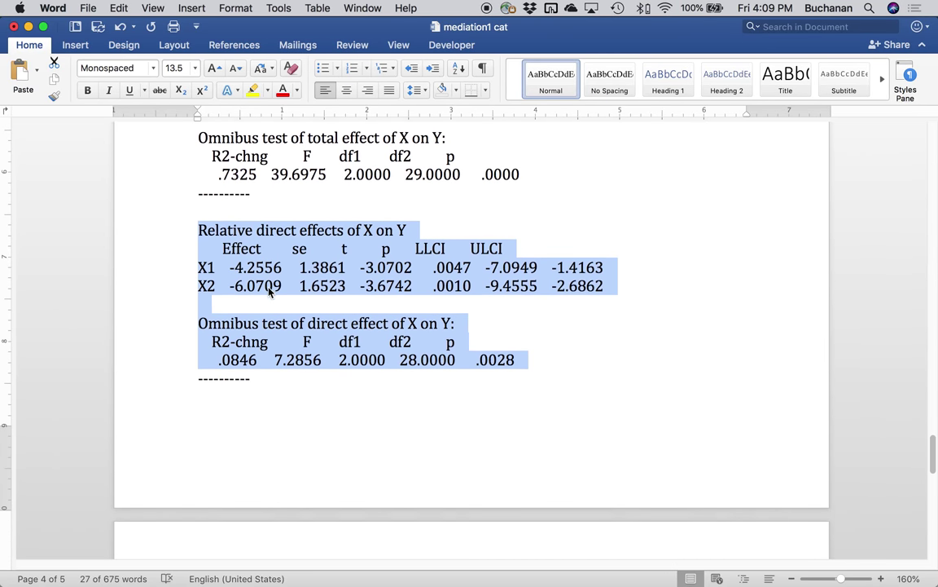
pyautogui.scroll(-2, 268, 287)
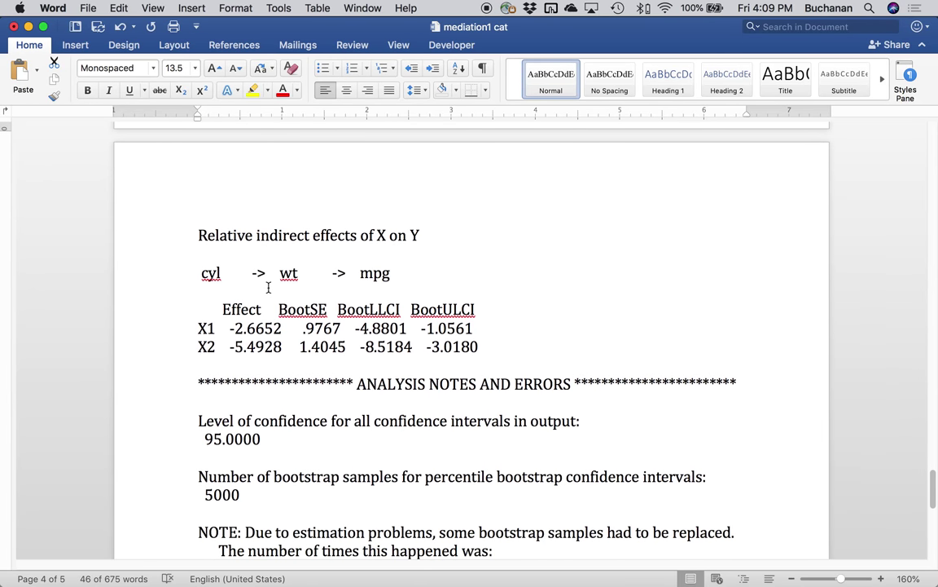
# Step: Highlight the Relative indirect effects block in yellow and add a line below it
pyautogui.moveTo(238, 244); pyautogui.dragTo(465, 350)
pyautogui.click(251, 91)
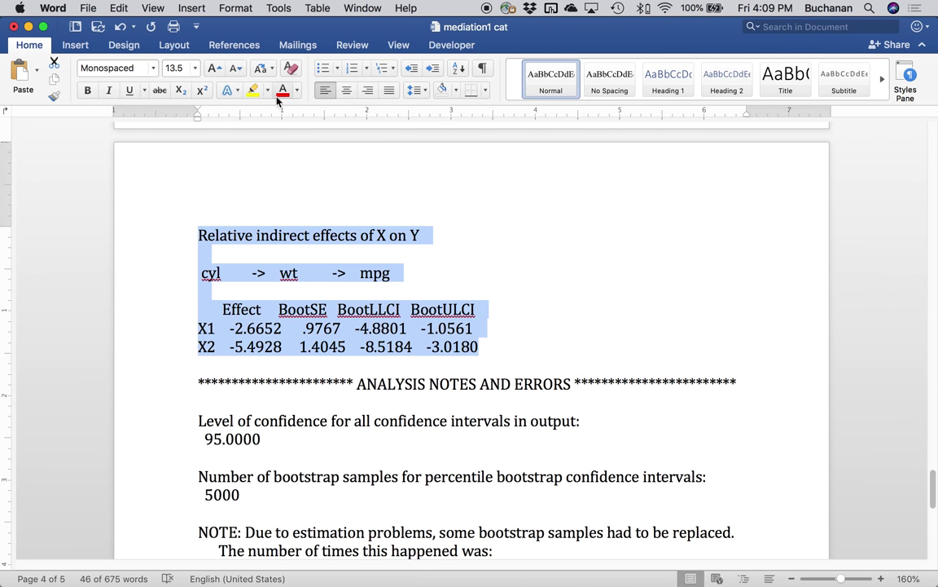
pyautogui.click(524, 349)
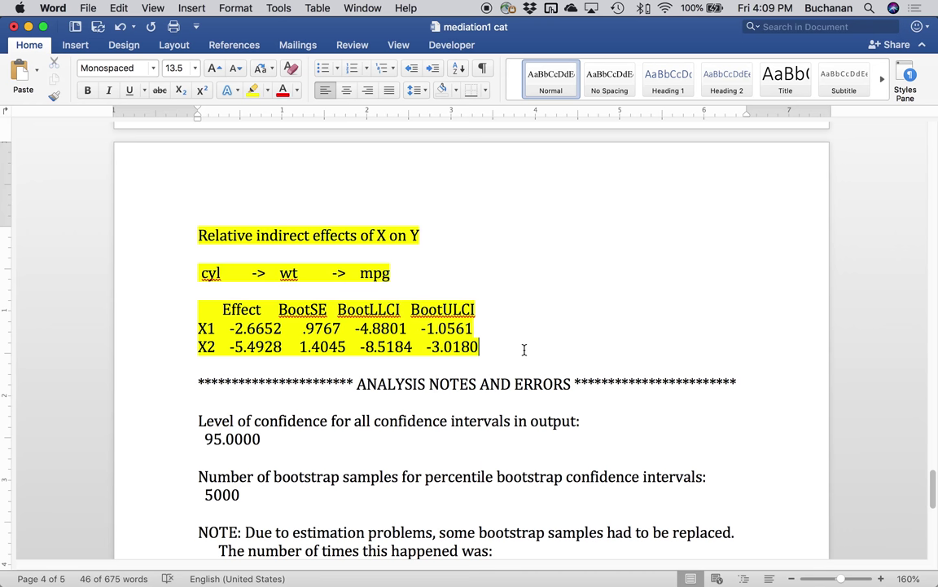
pyautogui.press('Return')
pyautogui.press('Return')
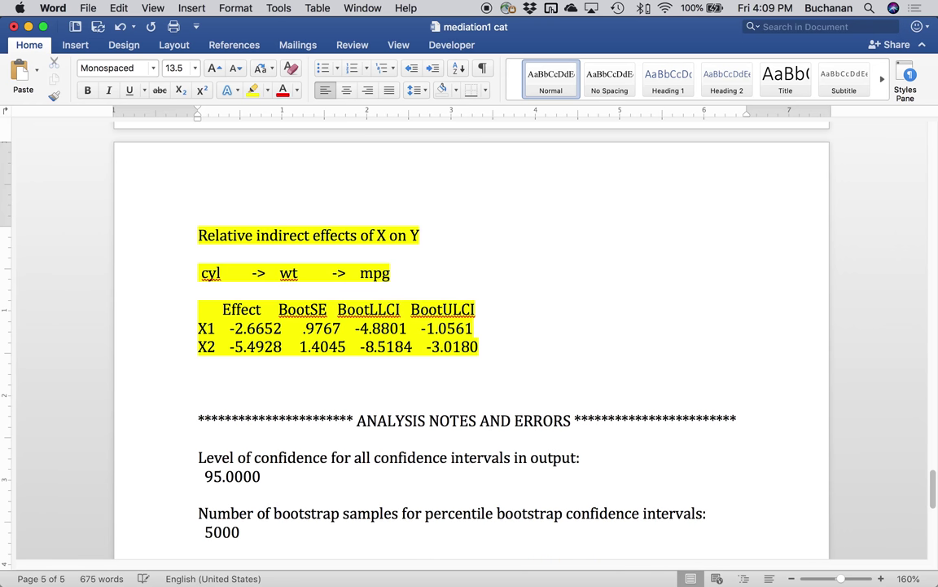
# Step: Write 'X1 indirect = -2.67, SE = .98, 95% CI[-4.88, -1.06]', concluding mediation occurred for 4vs6
pyautogui.write('X1 indirect = ')
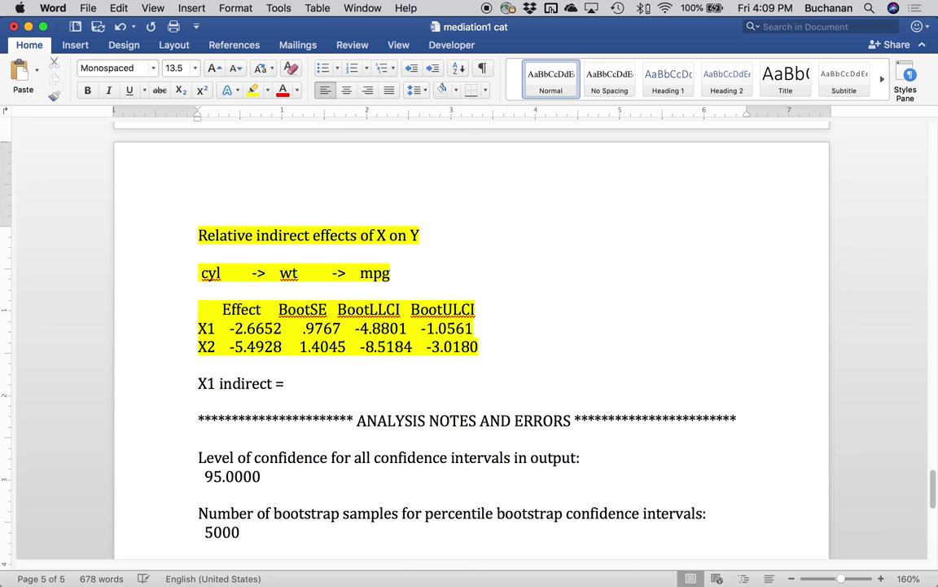
pyautogui.write('-2.')
pyautogui.write('67,')
pyautogui.press('super+i')
pyautogui.write('SD')
pyautogui.press('BackSpace')
pyautogui.write('E')
pyautogui.press('super+i')
pyautogui.write('=')
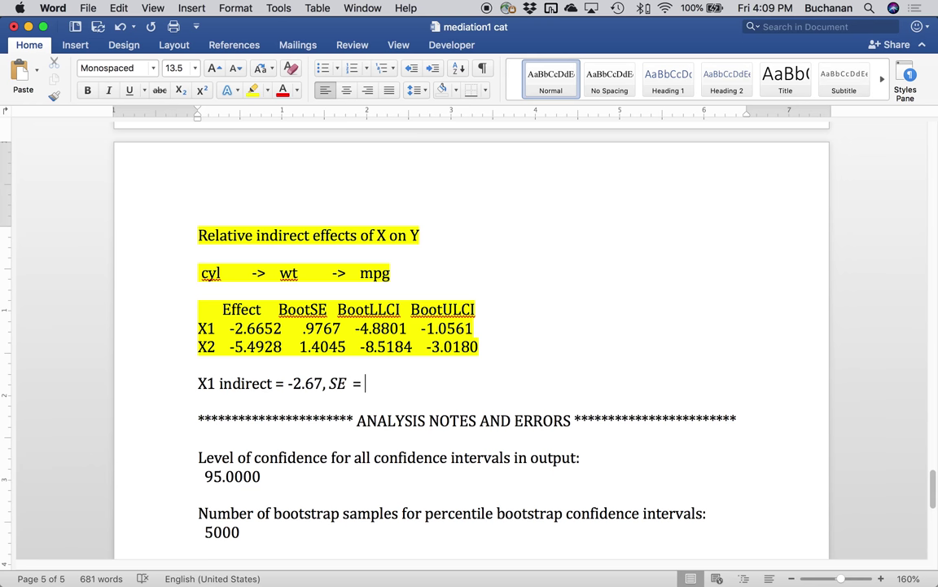
pyautogui.write(' .98, 95% CI[-4.88, ')
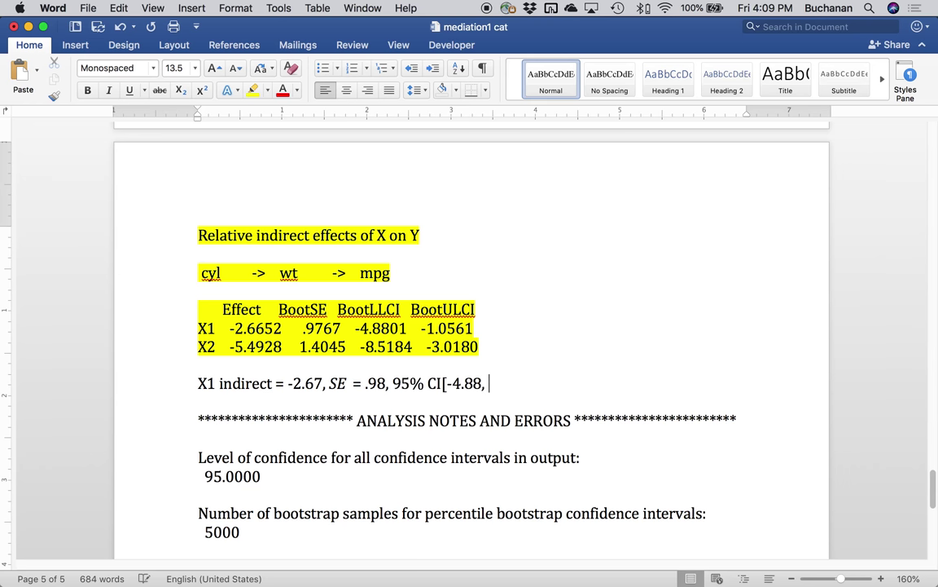
pyautogui.write('-1.06]: since i')
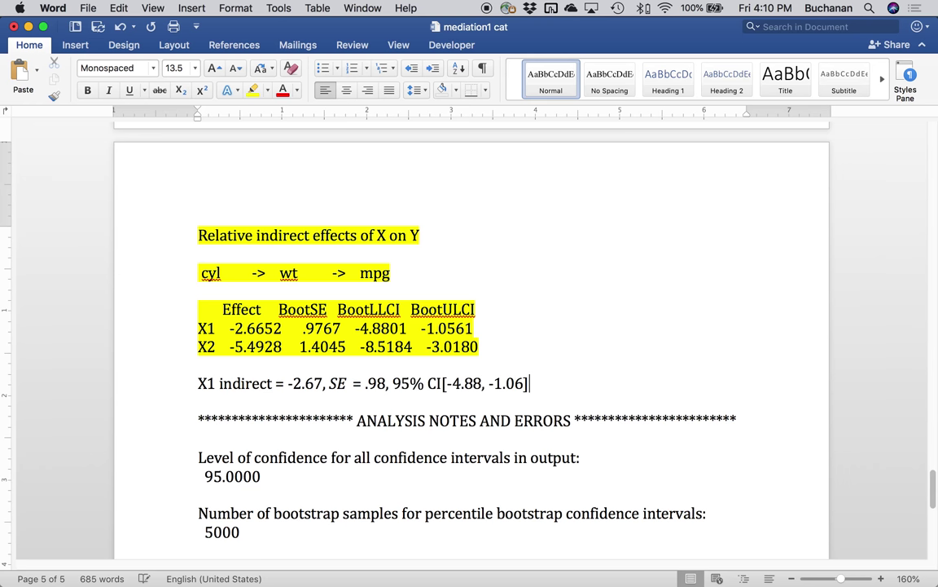
pyautogui.write('n')
pyautogui.press('BackSpace')
pyautogui.press('BackSpace')
pyautogui.write('does not include zero, would')
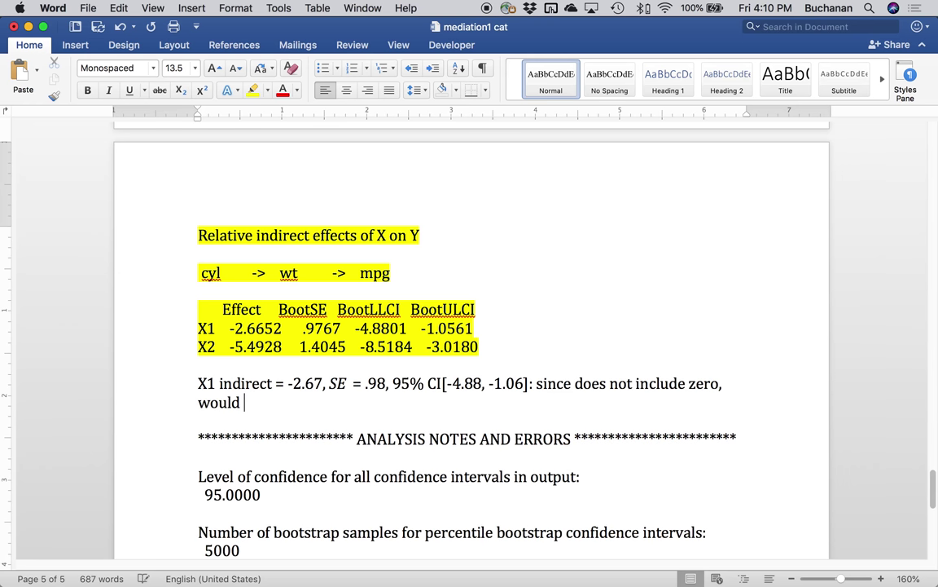
pyautogui.write(' say mediation has occur')
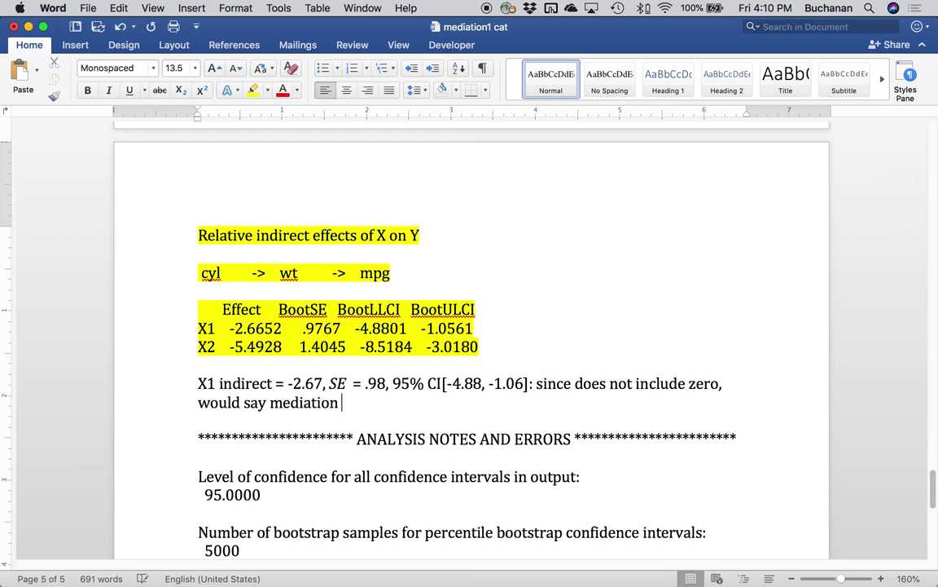
pyautogui.write('r')
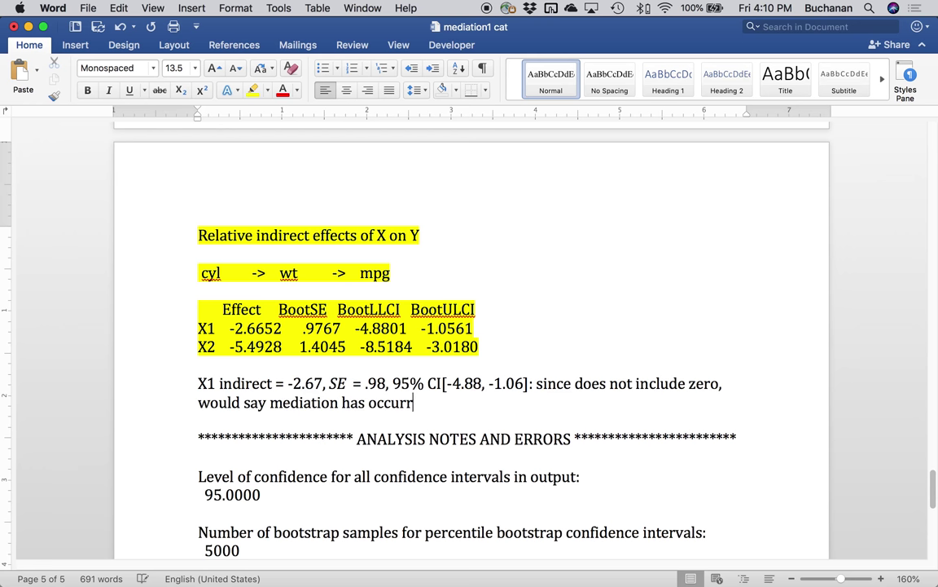
pyautogui.write('ed for 4')
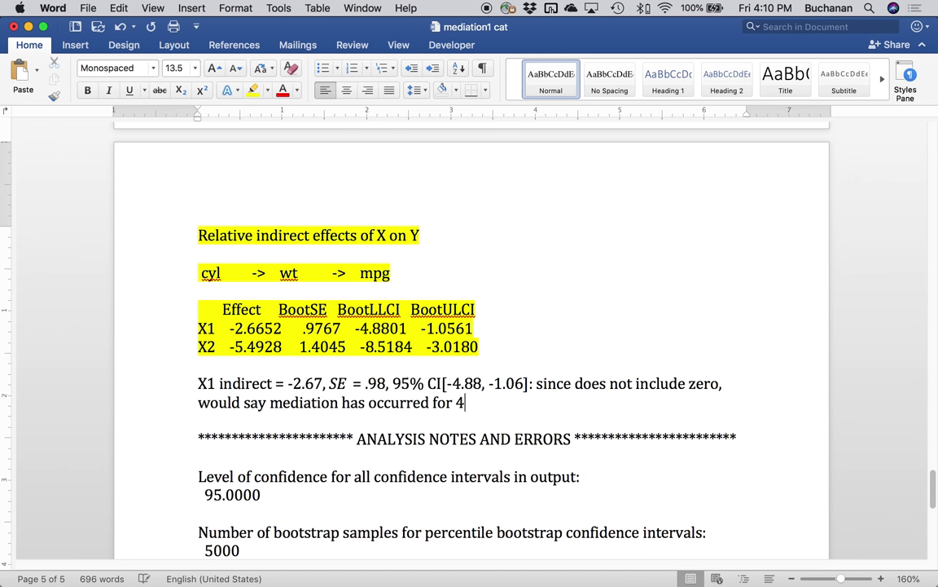
pyautogui.write('vs6')
pyautogui.press('Return')
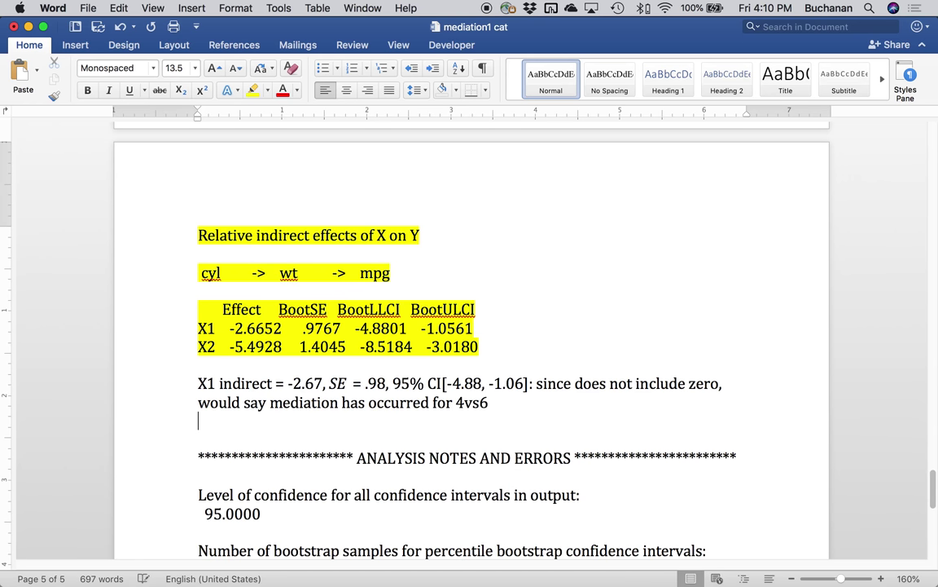
# Step: Start the X2 indirect line with = -5.49 and italic SE = 1.40
pyautogui.press('Return')
pyautogui.write('X2 indirect:')
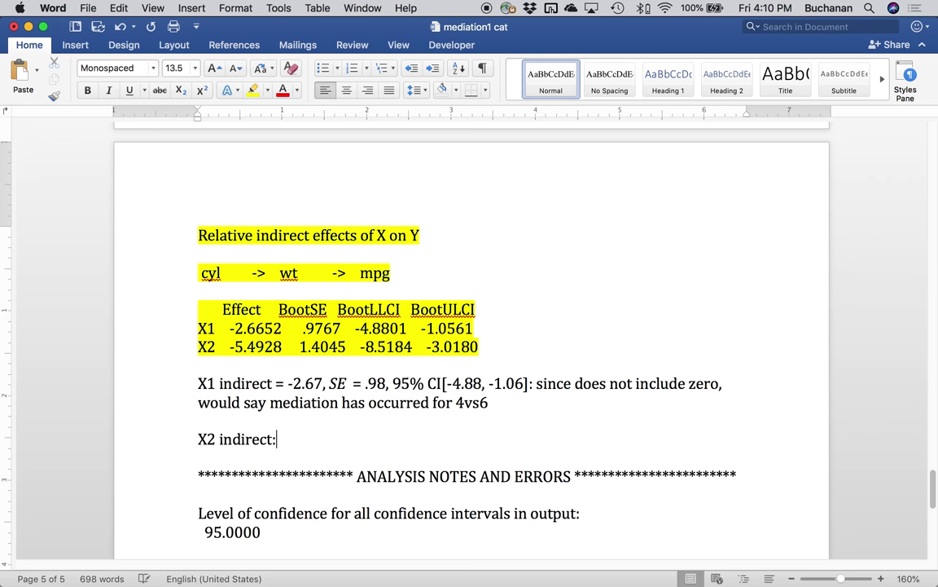
pyautogui.press('BackSpace')
pyautogui.write('= -5.4')
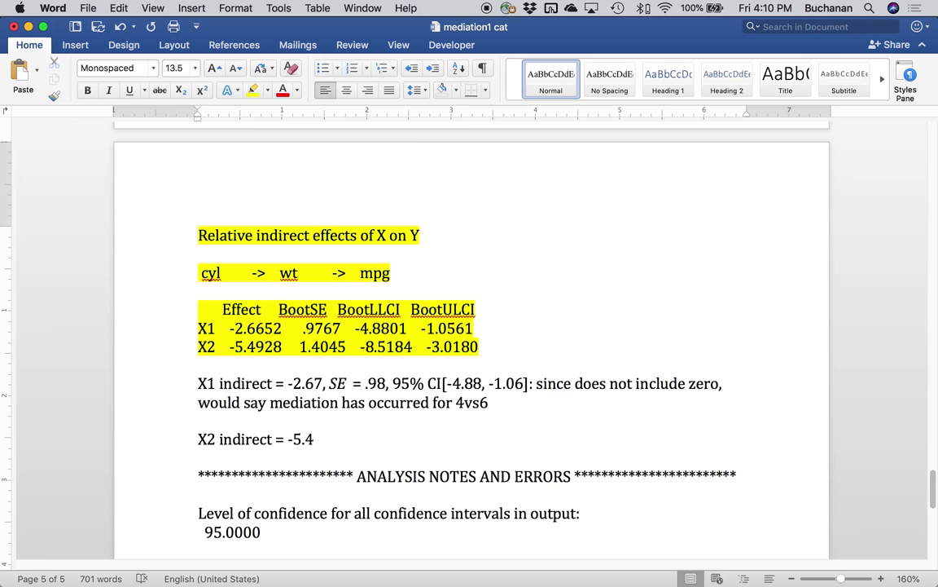
pyautogui.write('9,')
pyautogui.press('super+i')
pyautogui.write('SE')
pyautogui.press('super+i')
pyautogui.write('=')
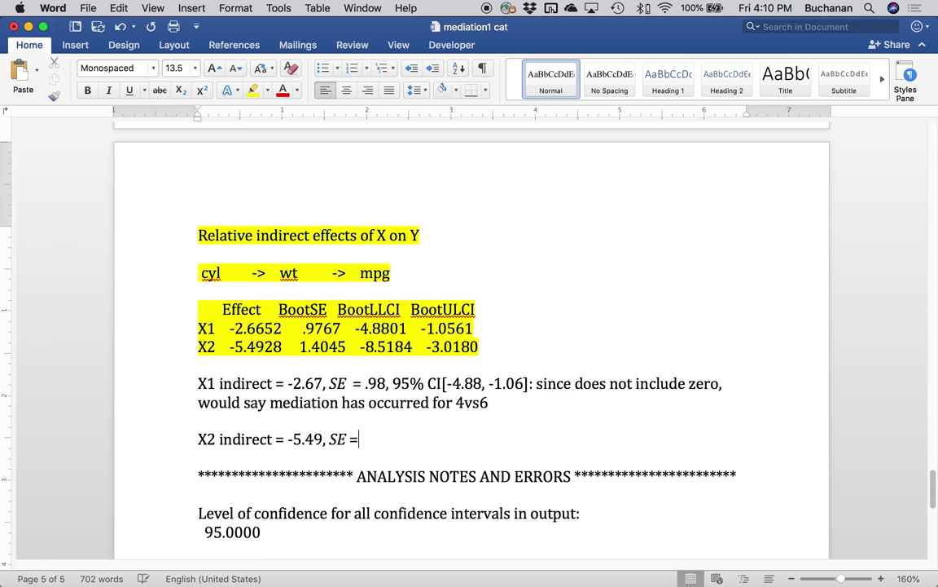
pyautogui.write(' 1.40')
pyautogui.press('BackSpace')
pyautogui.write(',')
# Step: Add 95% CI[-8.51, -3.01] and conclude that mediation occurred for 4vs8
pyautogui.press('super+i')
pyautogui.press('super+i')
pyautogui.write('95% CI')
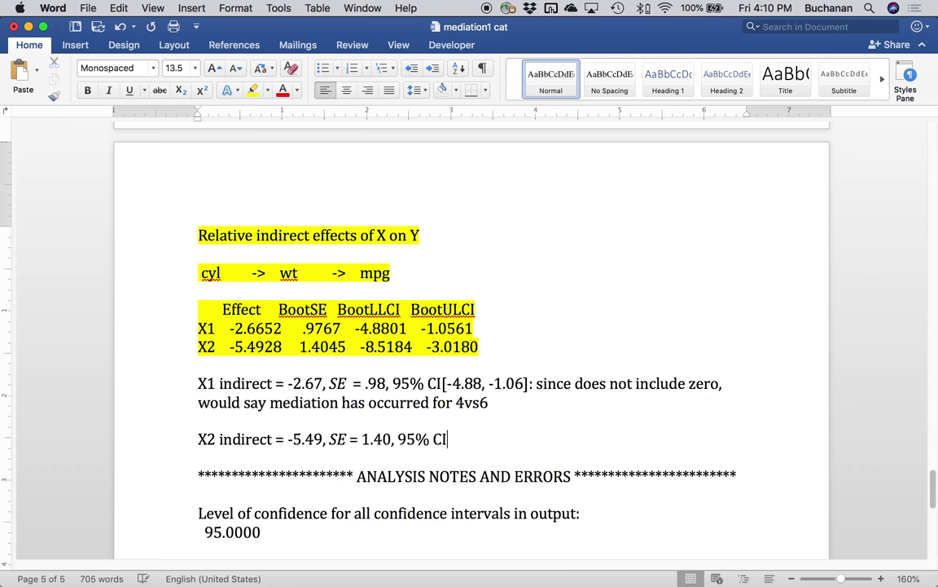
pyautogui.write('[-8.51, -3.1')
pyautogui.press('BackSpace')
pyautogui.write('01')
pyautogui.write(']: ')
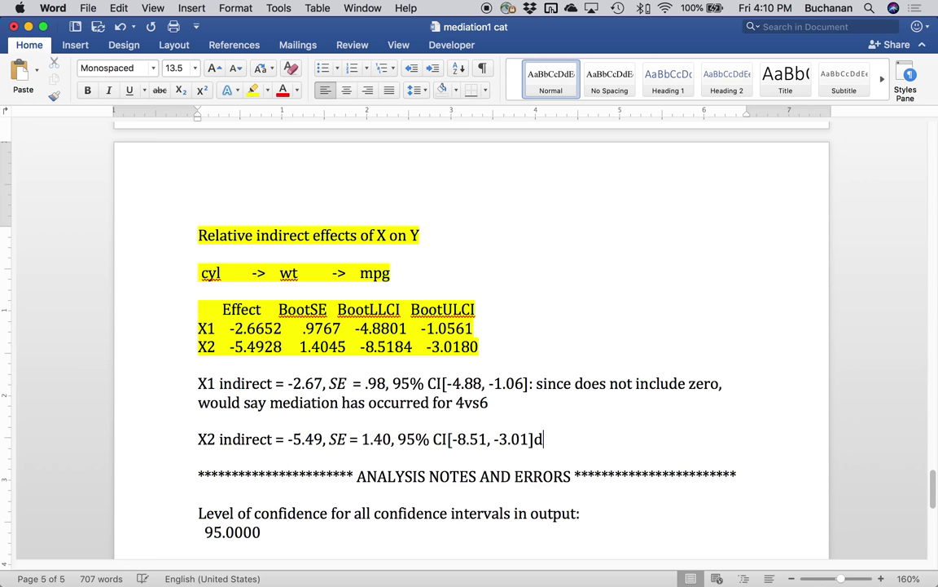
pyautogui.write('since does not')
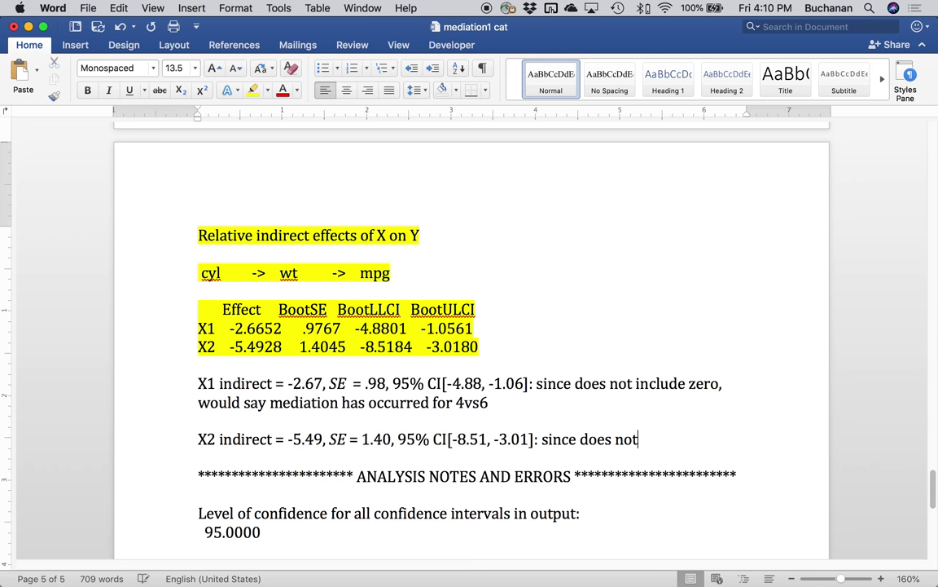
pyautogui.write(' include zero, ')
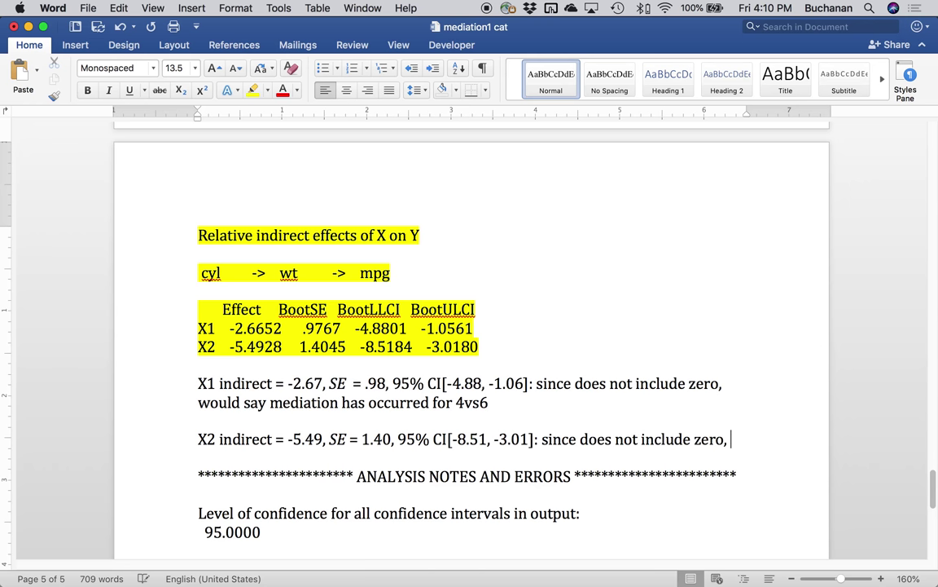
pyautogui.write('would say mediation has occurred for 4vs8')
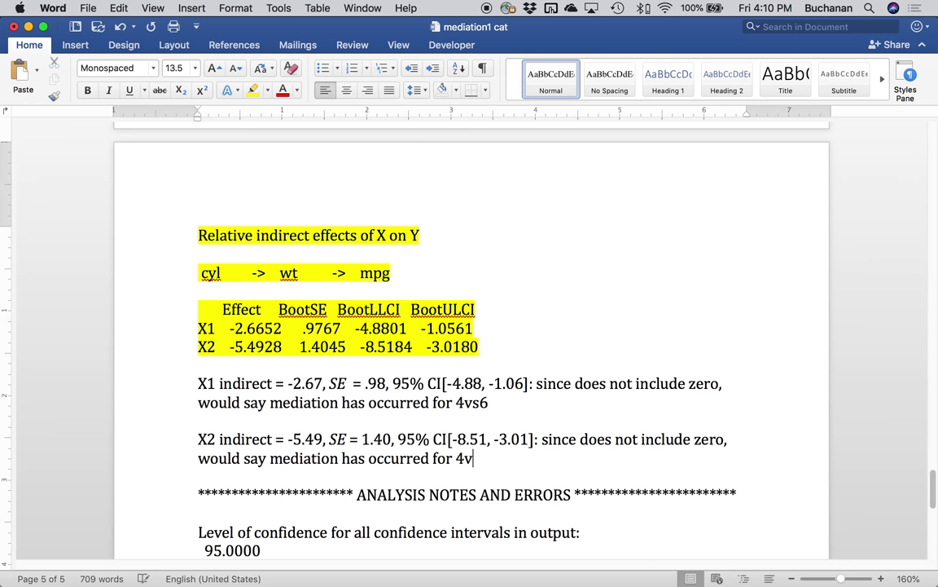
pyautogui.click(420, 408)
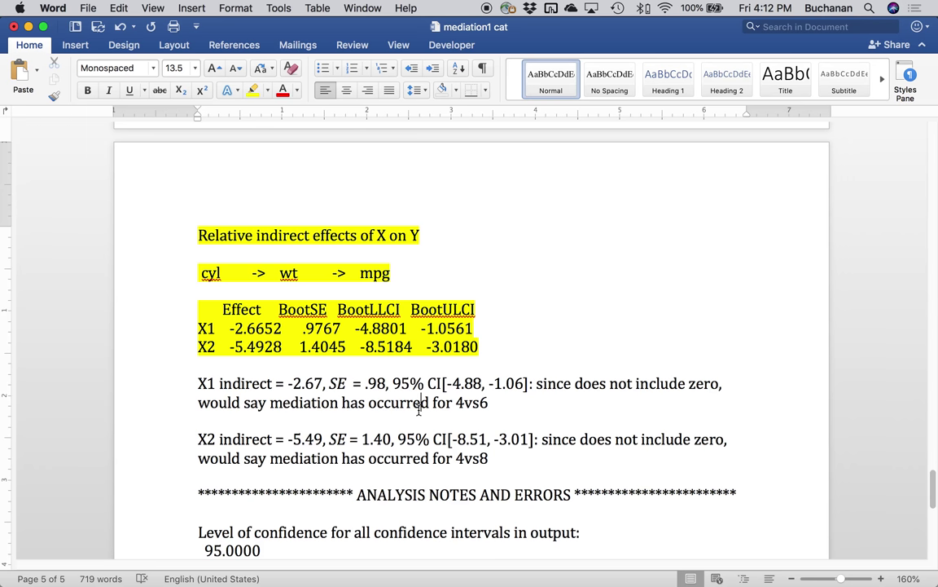
# Step: Load draw.io in Firefox and create a new blank diagram named Untitled Diagram.xml
pyautogui.scroll(-5, 551, 358)
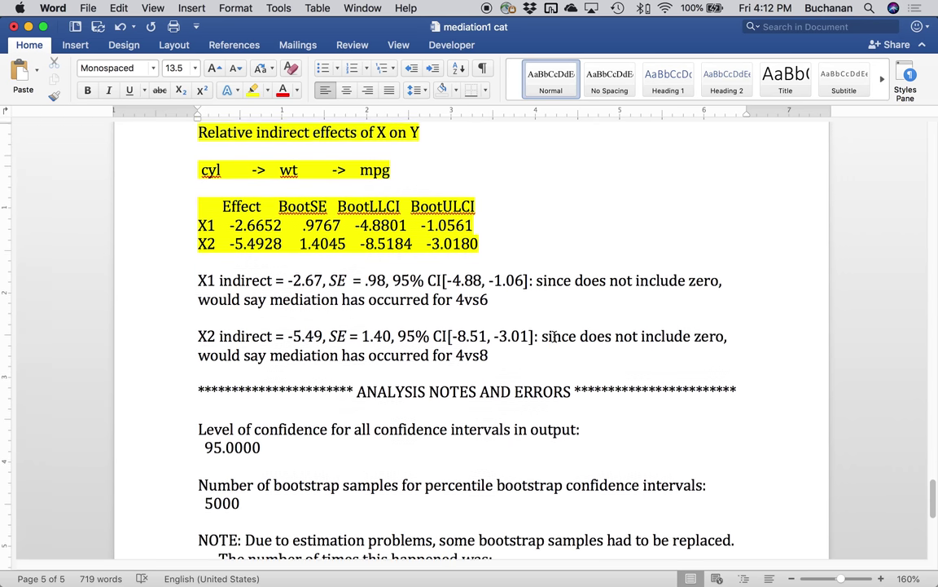
pyautogui.scroll(5, 554, 336)
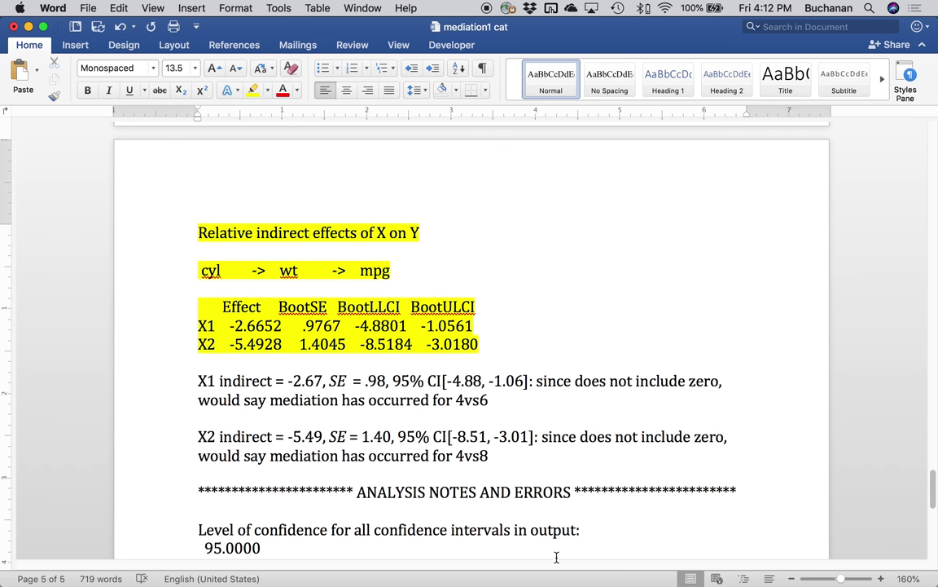
pyautogui.moveTo(556, 585)
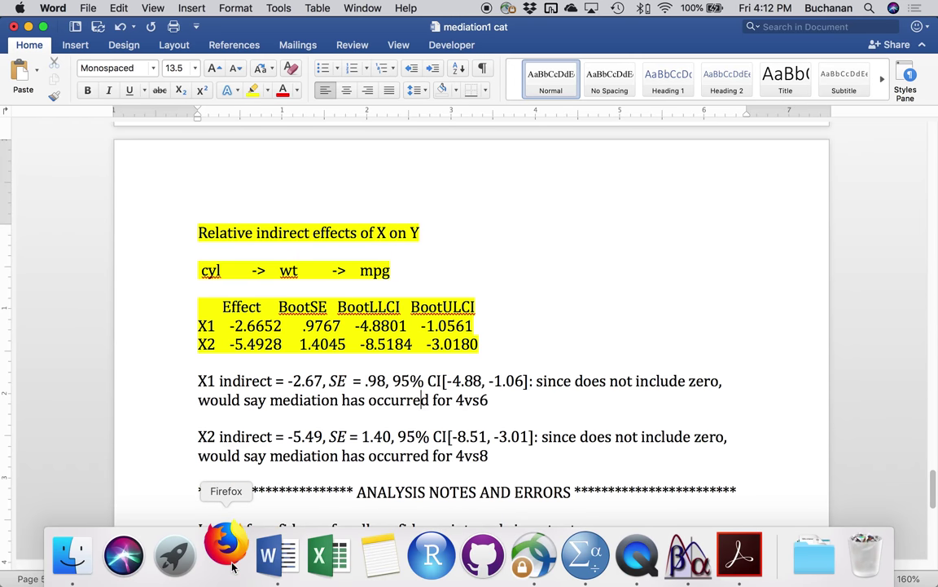
pyautogui.click(228, 558)
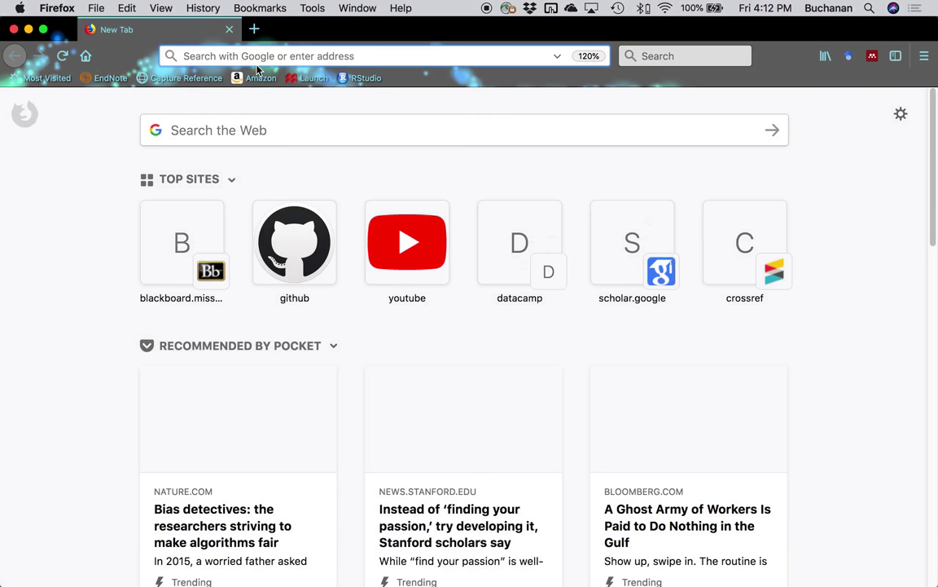
pyautogui.write('draw.')
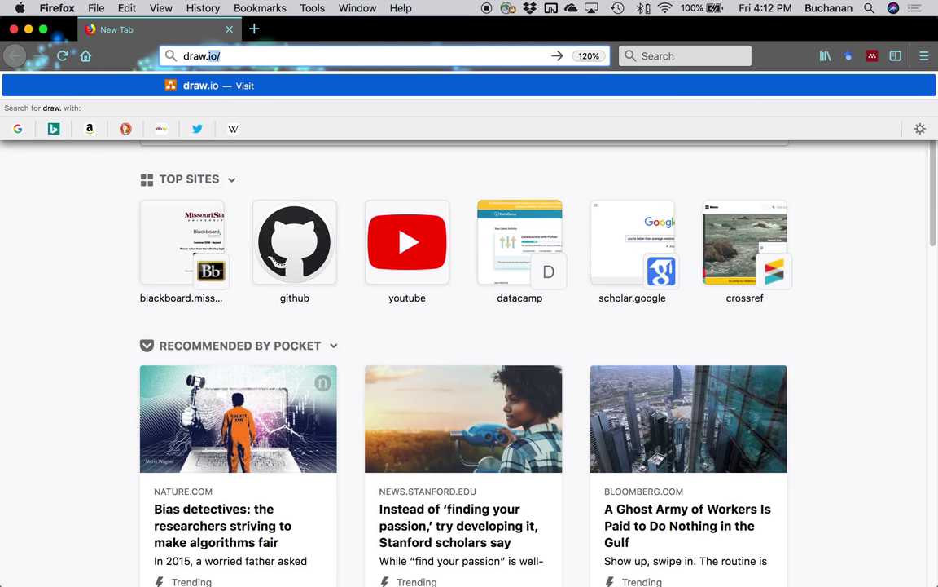
pyautogui.press('Return')
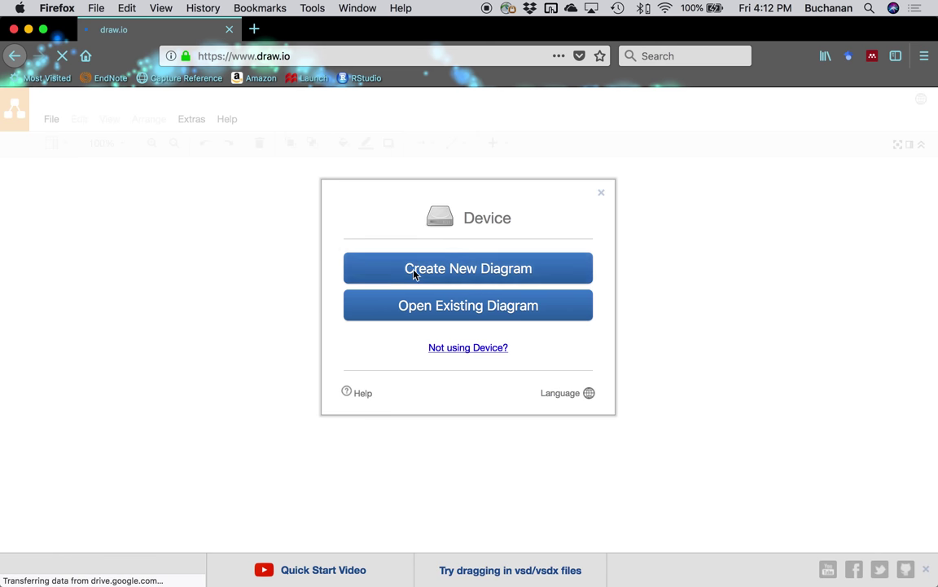
pyautogui.click(413, 274)
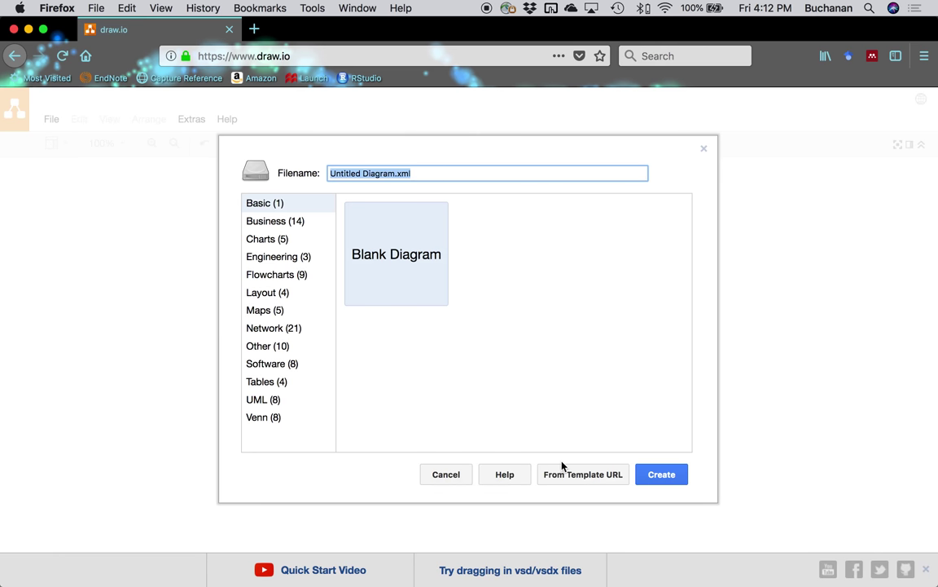
pyautogui.click(665, 481)
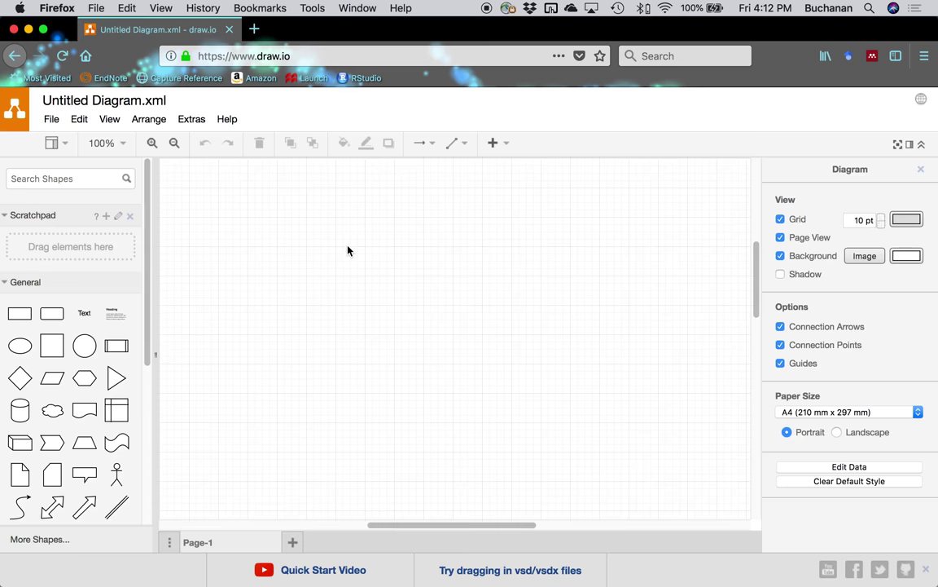
# Step: Turn off the grid, place a rectangle mid-canvas, and add a connected box up-right
pyautogui.click(780, 220)
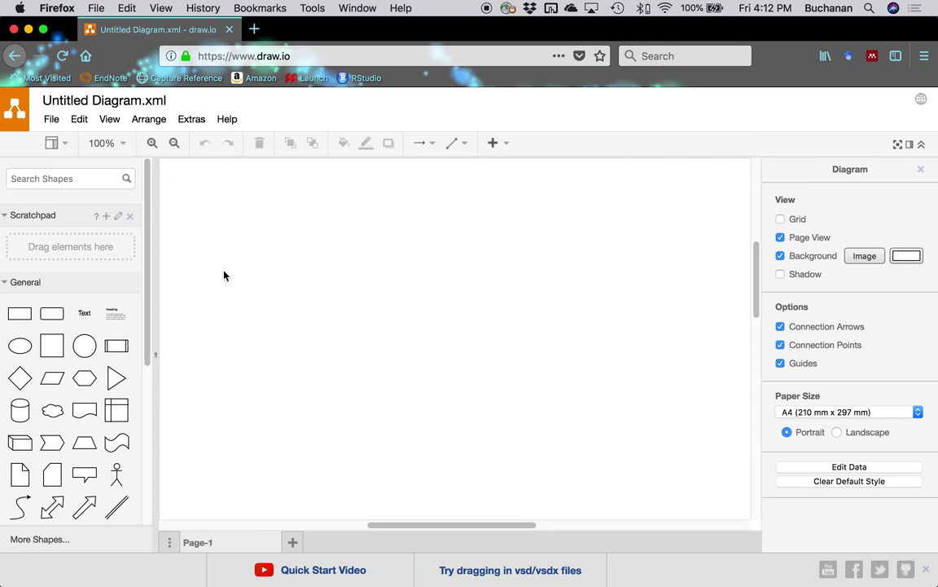
pyautogui.click(20, 313)
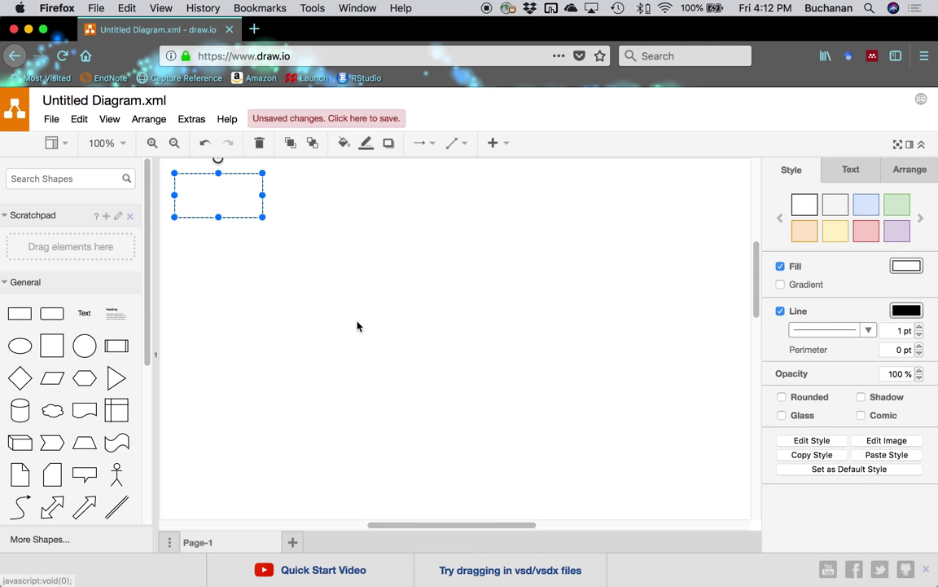
pyautogui.moveTo(220, 195); pyautogui.dragTo(342, 349)
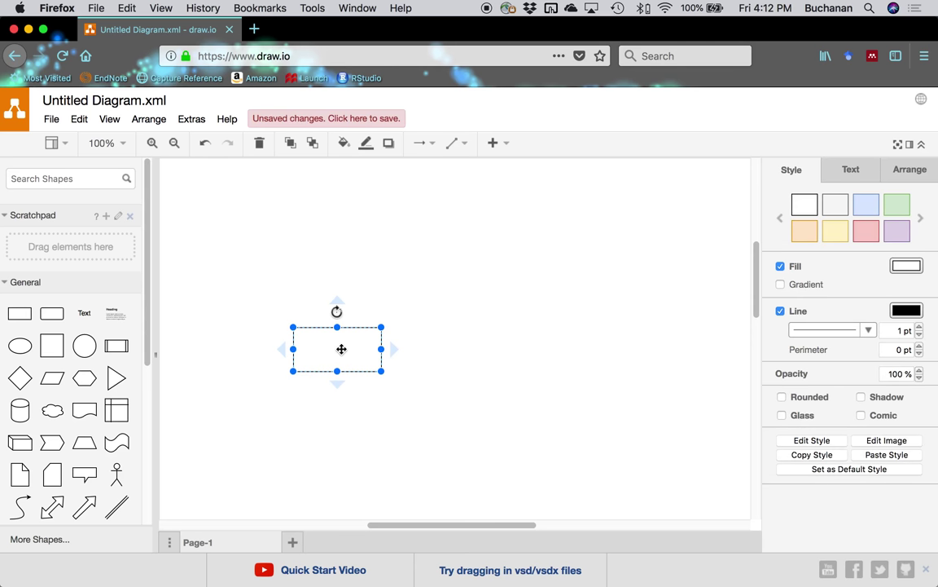
pyautogui.click(338, 301)
pyautogui.moveTo(340, 250); pyautogui.dragTo(458, 254)
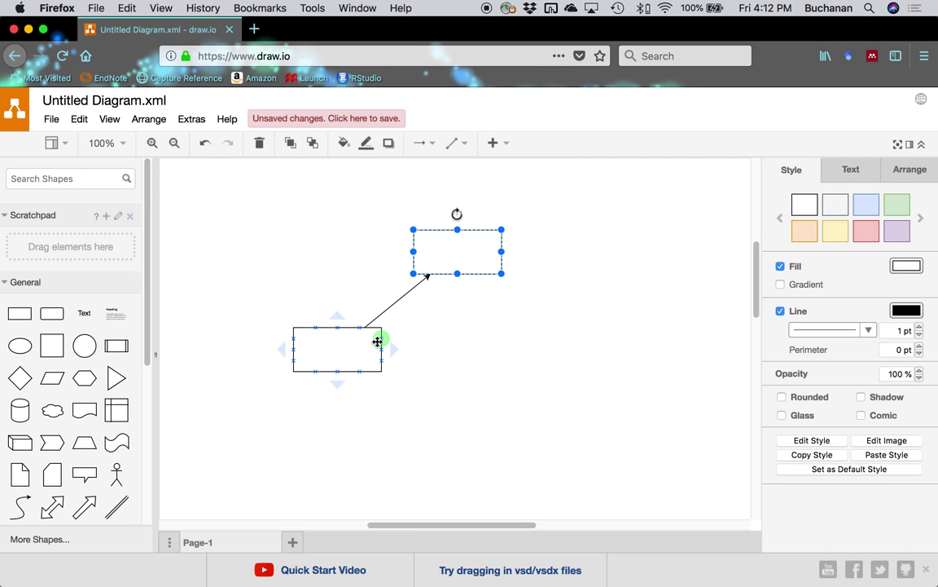
# Step: Add a connected box right of the lower-left box and link the upper box to it
pyautogui.click(384, 353)
pyautogui.click(393, 352)
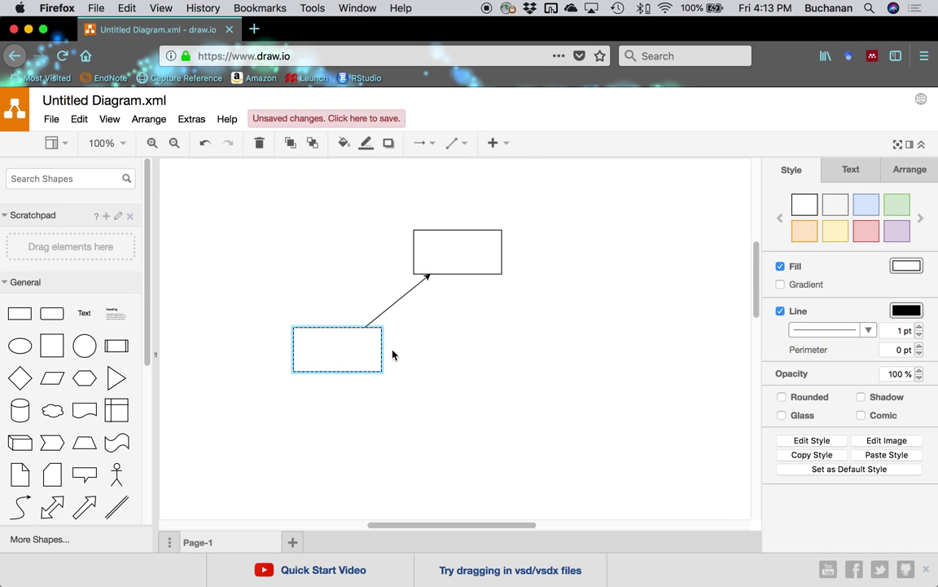
pyautogui.click(459, 278)
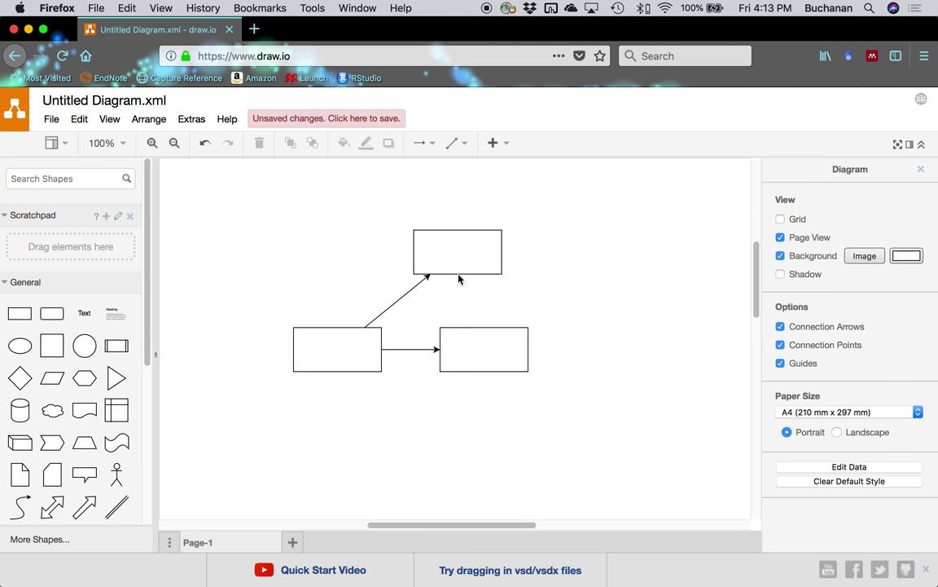
pyautogui.moveTo(459, 278); pyautogui.dragTo(526, 338)
pyautogui.click(498, 340)
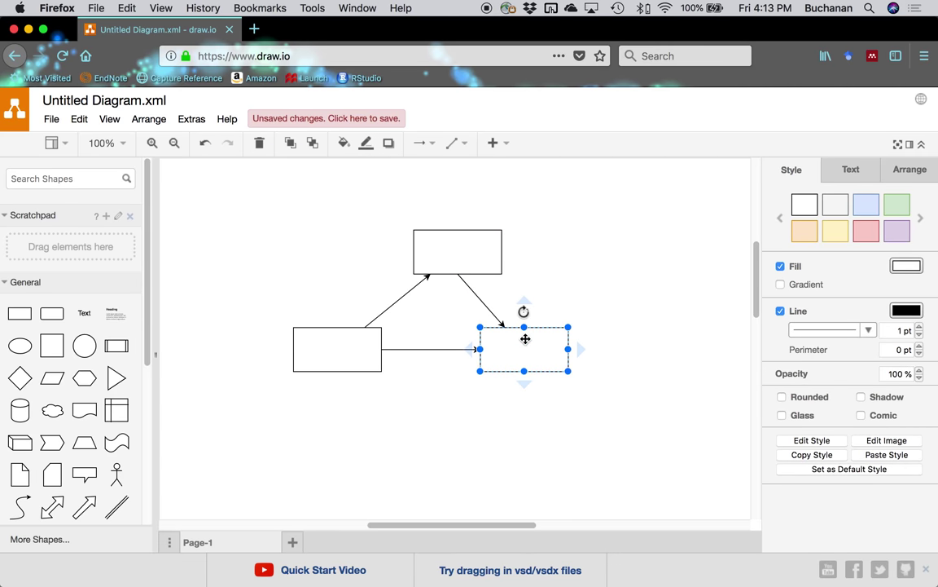
pyautogui.click(395, 298)
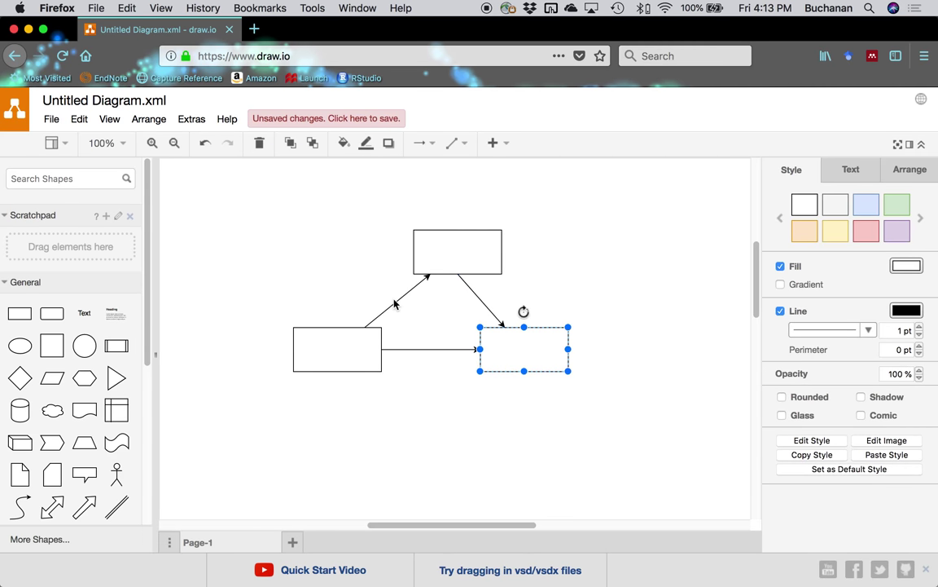